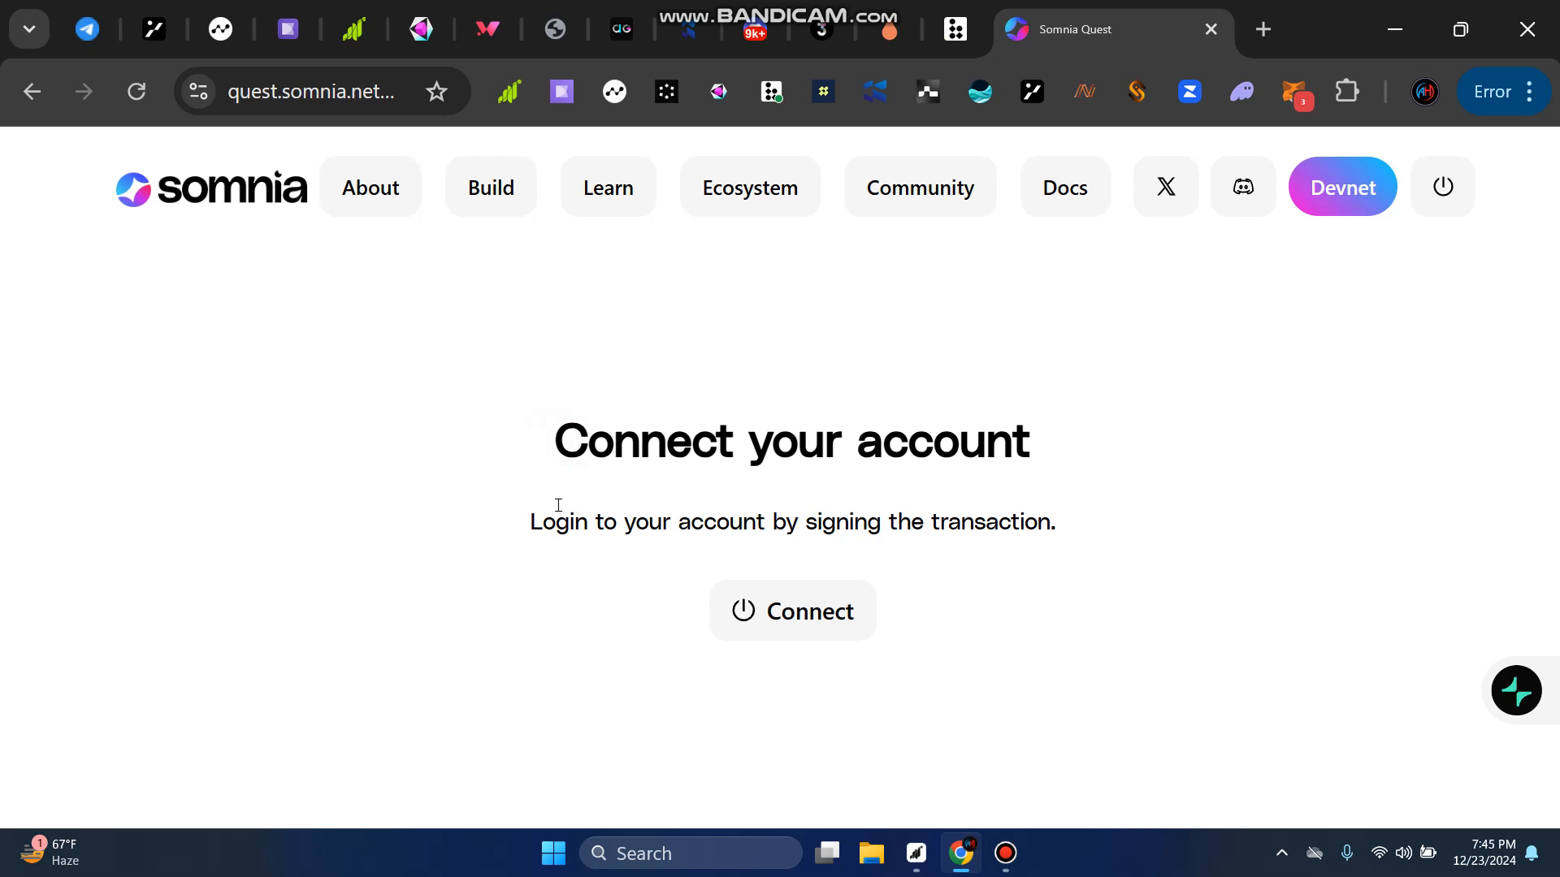
{"action": "left_click_drag", "start_coordinate": [538, 451], "coordinate": [1113, 421]}
{"action": "left_click", "coordinate": [1107, 435]}
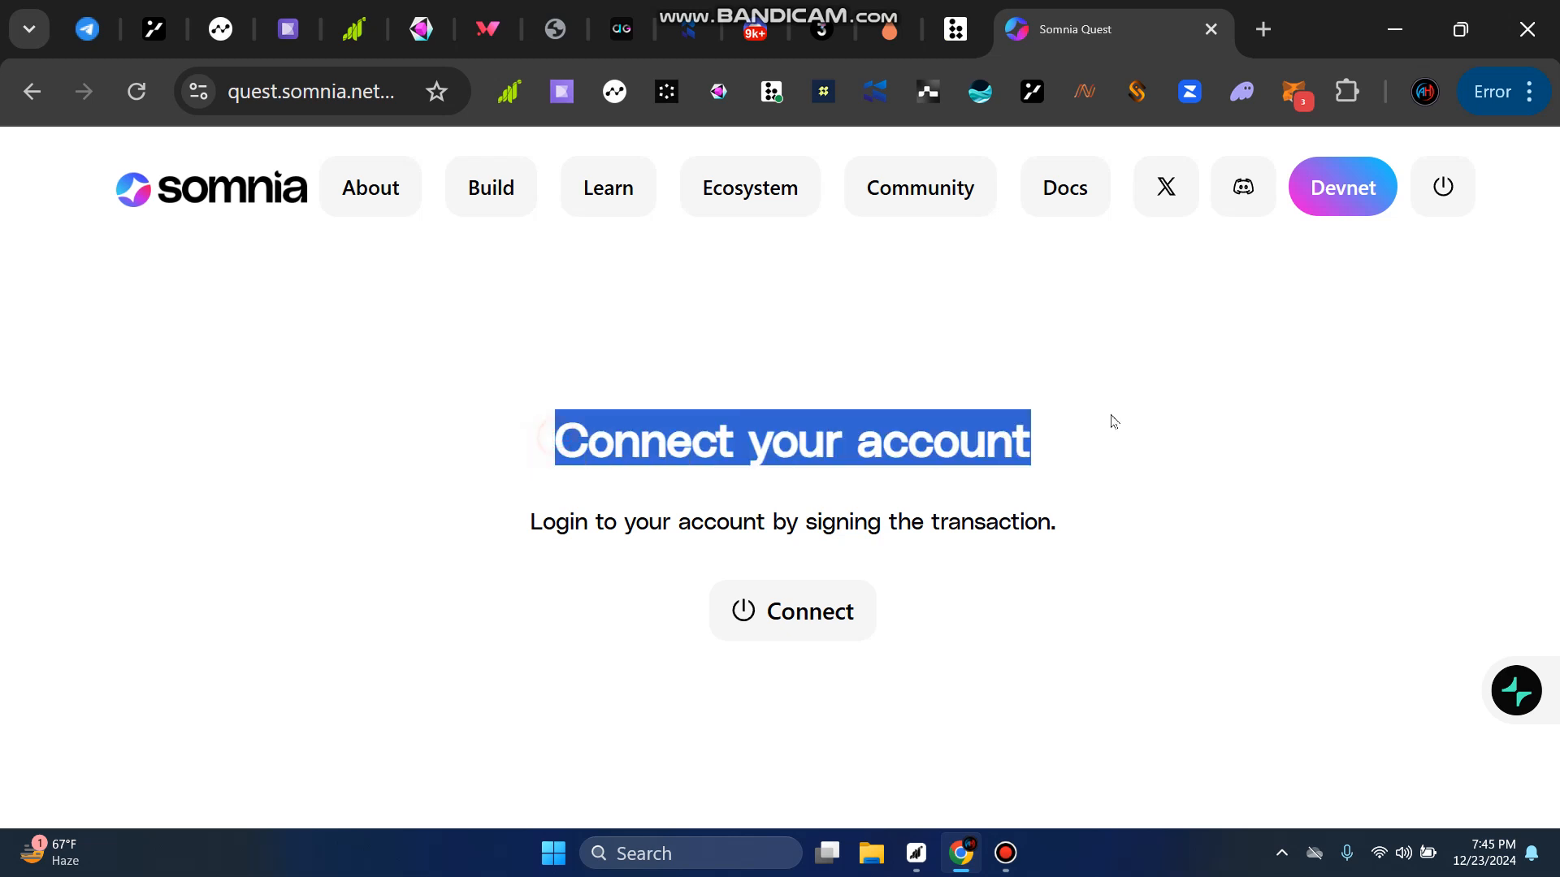
{"action": "left_click", "coordinate": [1111, 422]}
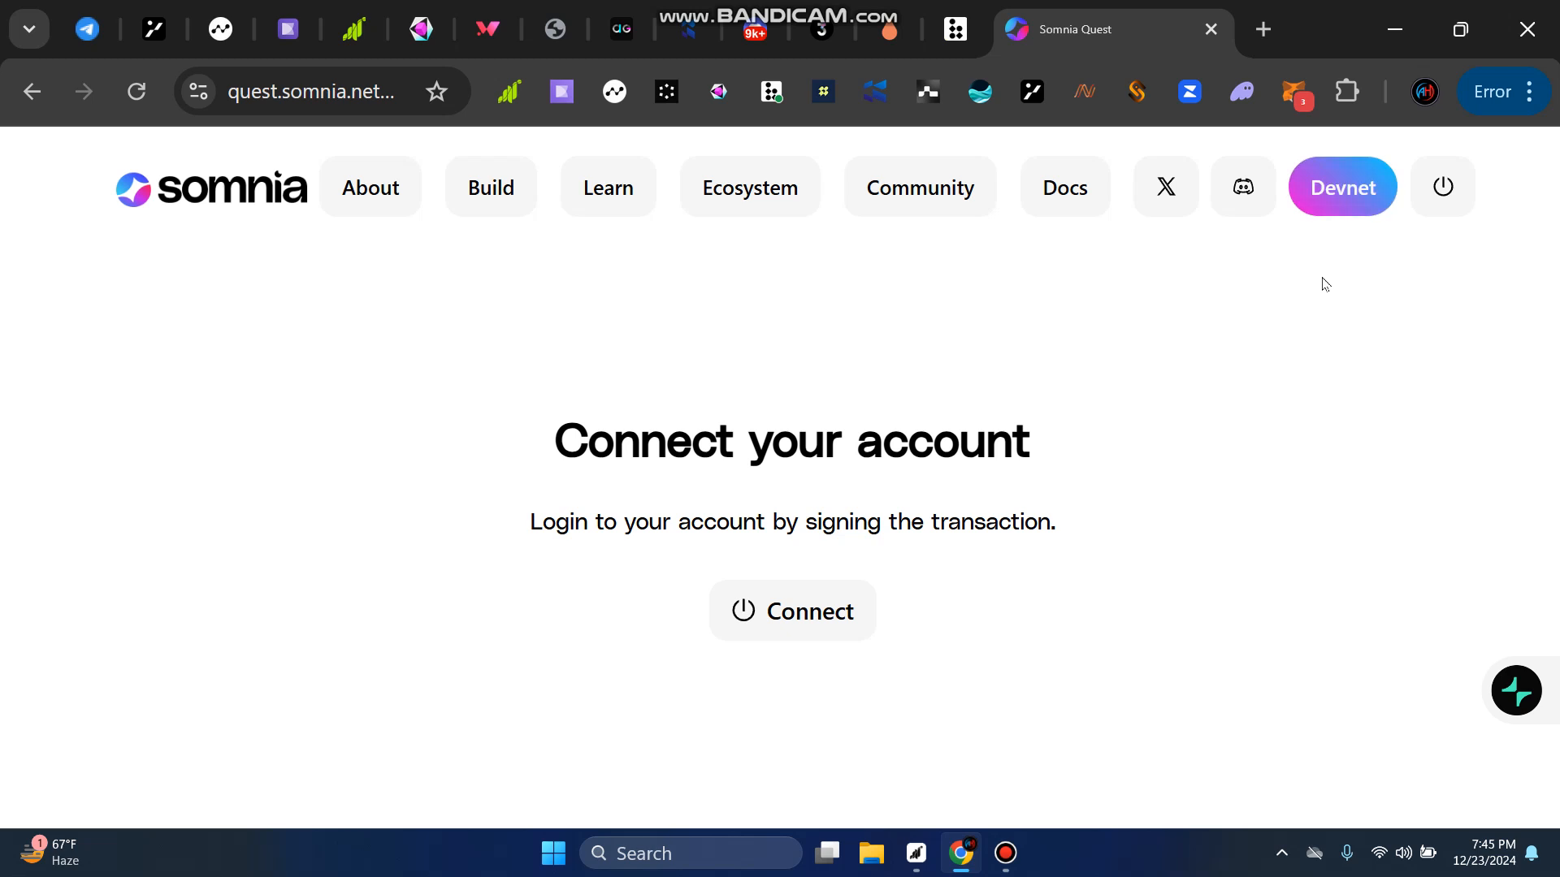
{"action": "mouse_move", "coordinate": [1108, 438]}
{"action": "left_mouse_down"}
{"action": "mouse_move", "coordinate": [540, 464]}
{"action": "mouse_move", "coordinate": [845, 462]}
{"action": "mouse_move", "coordinate": [1117, 432]}
{"action": "left_mouse_up"}
{"action": "left_click", "coordinate": [533, 456]}
{"action": "left_click", "coordinate": [1115, 426]}
Step: Switch to Telegram and read the Meme Core airdrop update post with the holder verification link in the Airdrop Ghost channel
{"action": "left_click", "coordinate": [87, 29]}
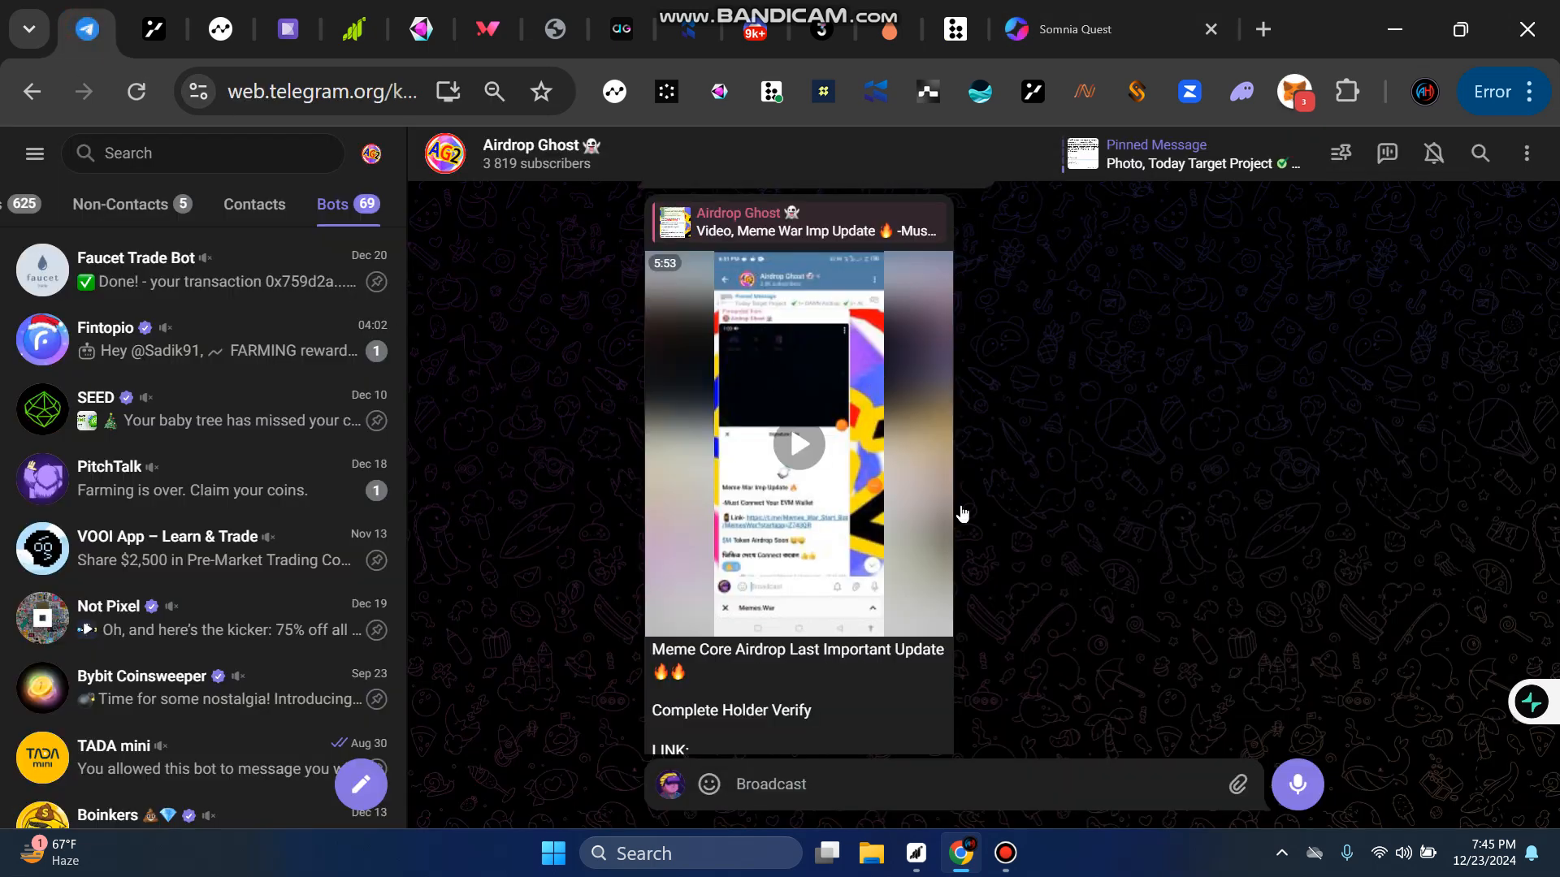
{"action": "scroll", "coordinate": [1206, 459], "scroll_direction": "down", "scroll_amount": 2}
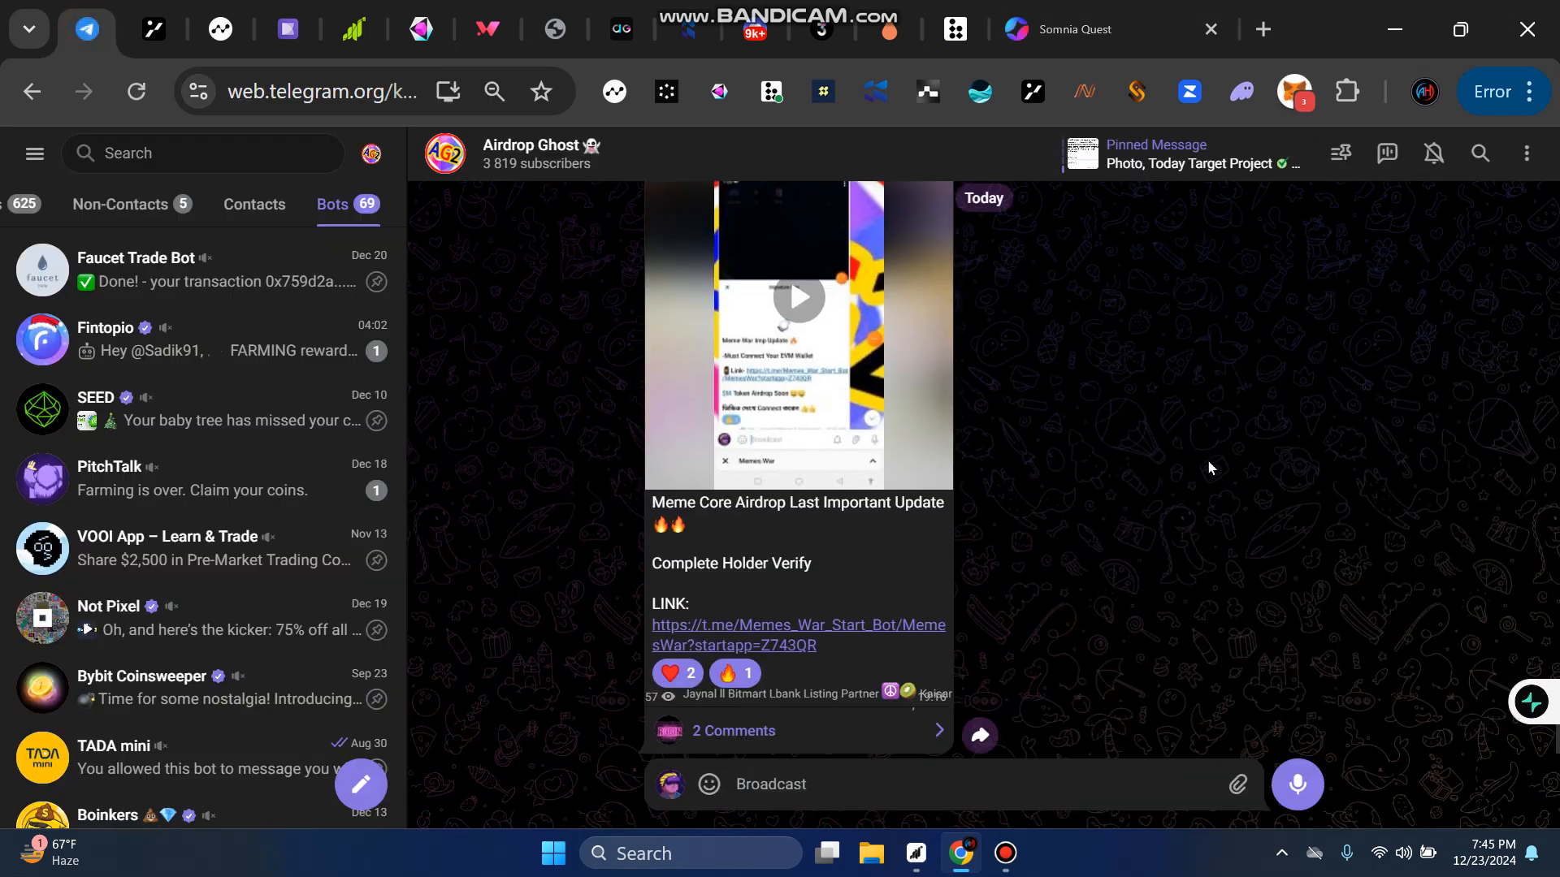
{"action": "left_click_drag", "start_coordinate": [812, 565], "coordinate": [647, 508]}
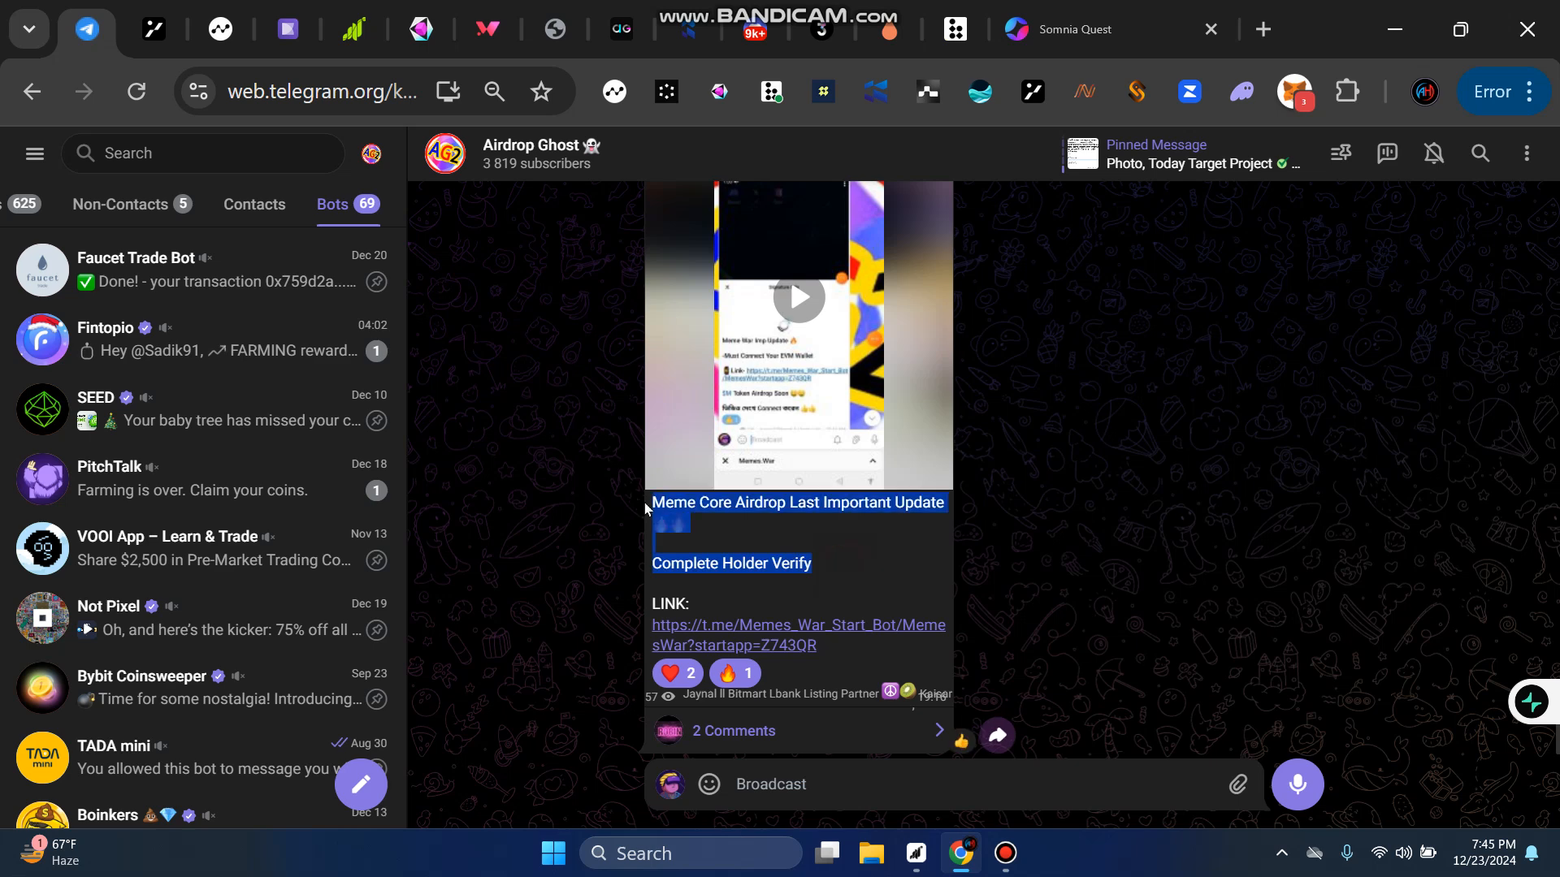
{"action": "left_click", "coordinate": [672, 507]}
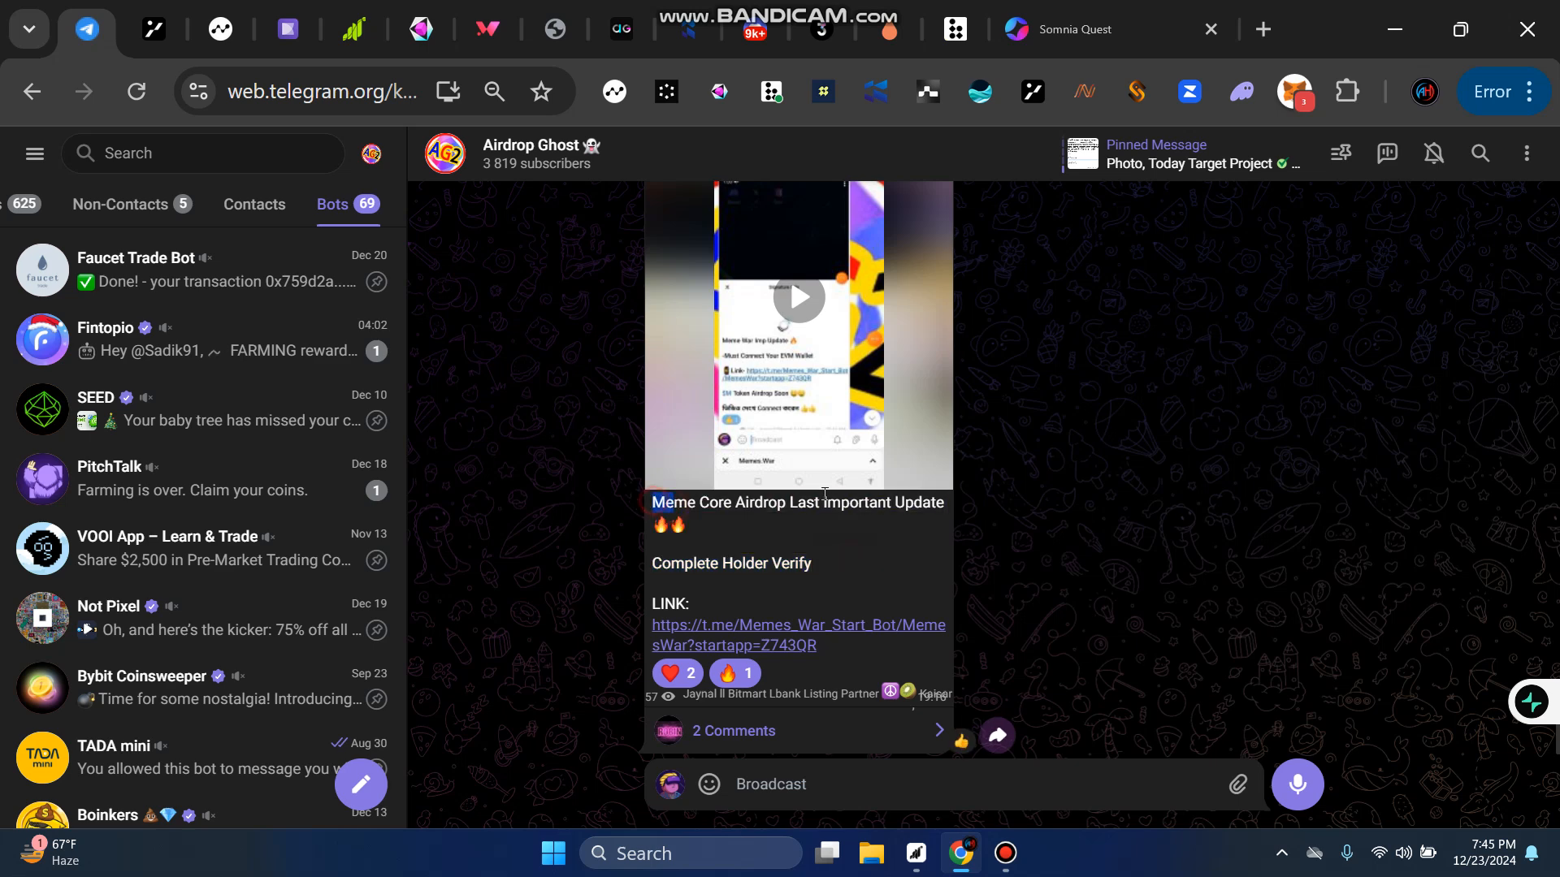
{"action": "left_click_drag", "start_coordinate": [824, 494], "coordinate": [954, 501]}
{"action": "left_click", "coordinate": [943, 510]}
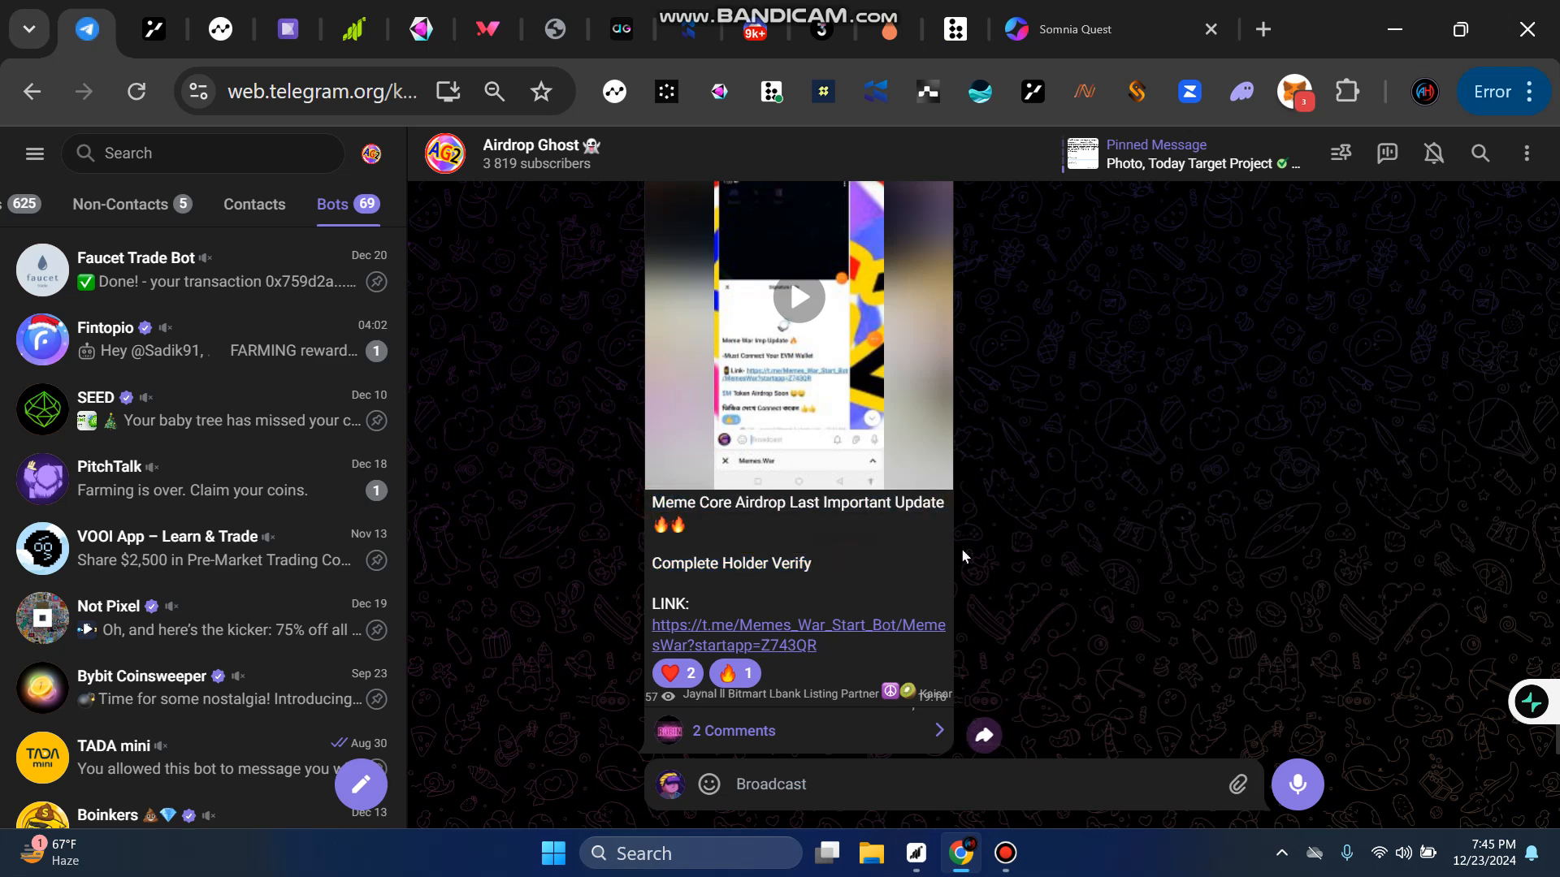
{"action": "left_click_drag", "start_coordinate": [944, 502], "coordinate": [660, 502]}
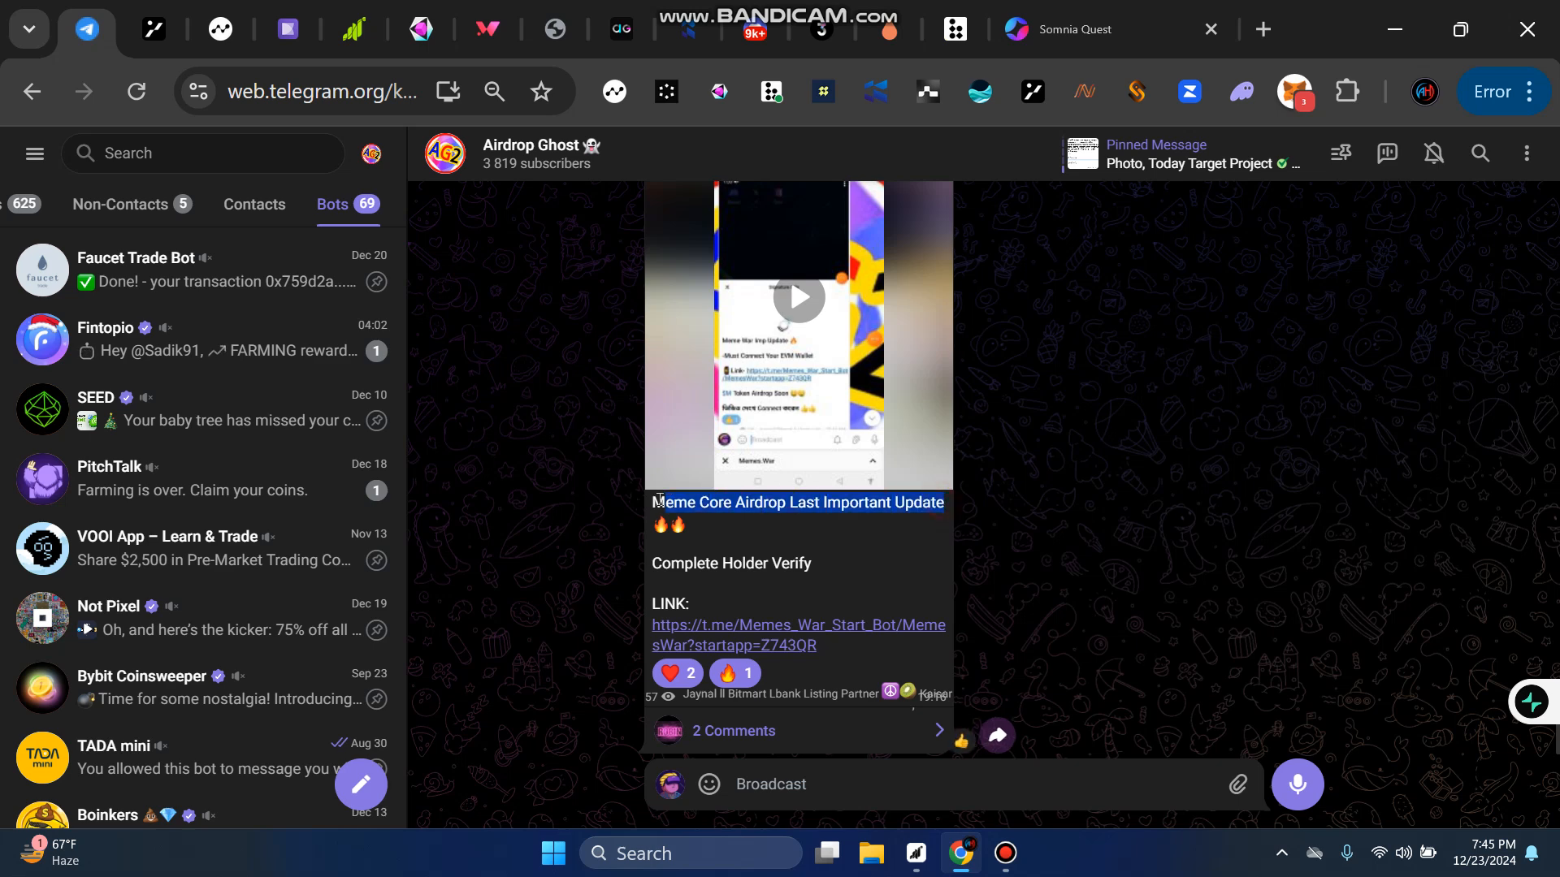
{"action": "left_click", "coordinate": [923, 532]}
{"action": "mouse_move", "coordinate": [726, 599]}
{"action": "left_mouse_down"}
{"action": "mouse_move", "coordinate": [654, 563]}
{"action": "mouse_move", "coordinate": [655, 503]}
{"action": "mouse_move", "coordinate": [726, 597]}
{"action": "left_mouse_up"}
{"action": "left_click", "coordinate": [757, 540]}
{"action": "left_click", "coordinate": [815, 582]}
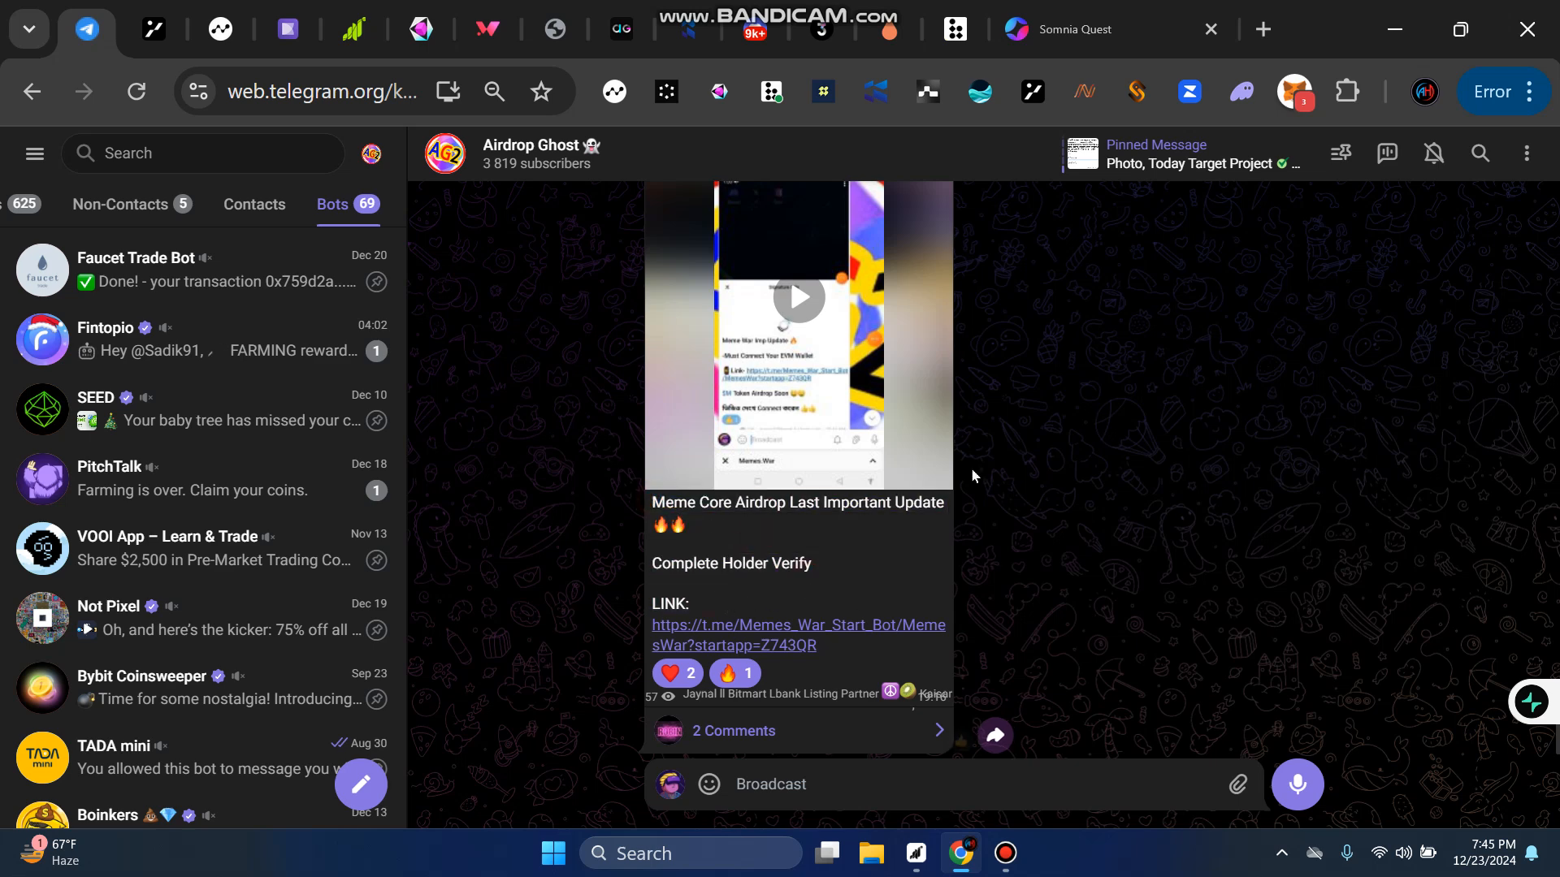
Step: Return to the Somnia Quest site and start connecting an account with MetaMask as the wallet
{"action": "left_click", "coordinate": [1084, 8]}
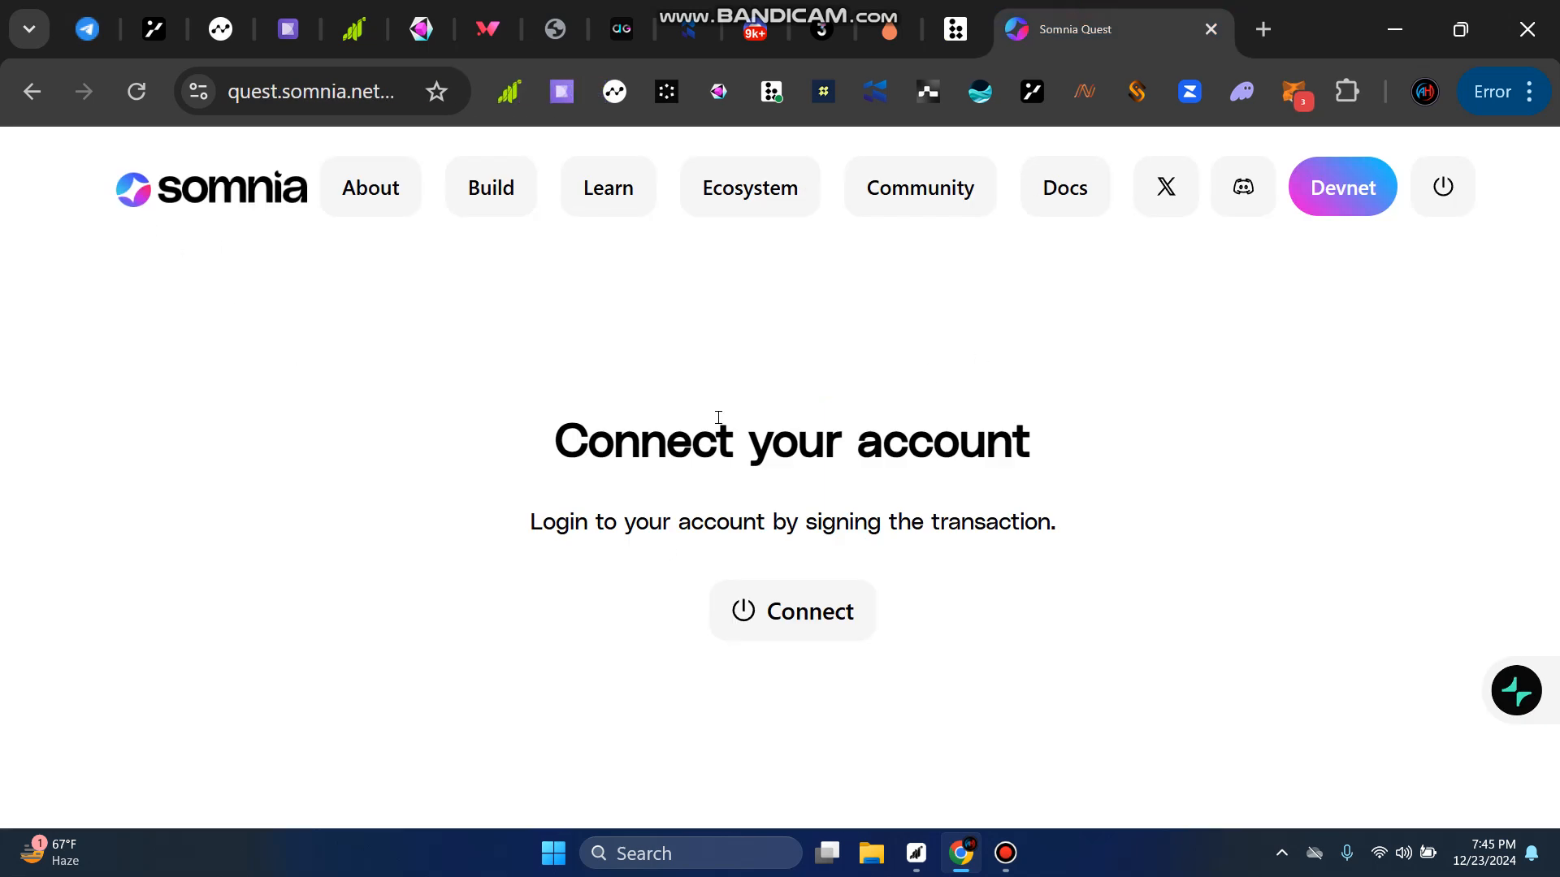
{"action": "left_click", "coordinate": [820, 611]}
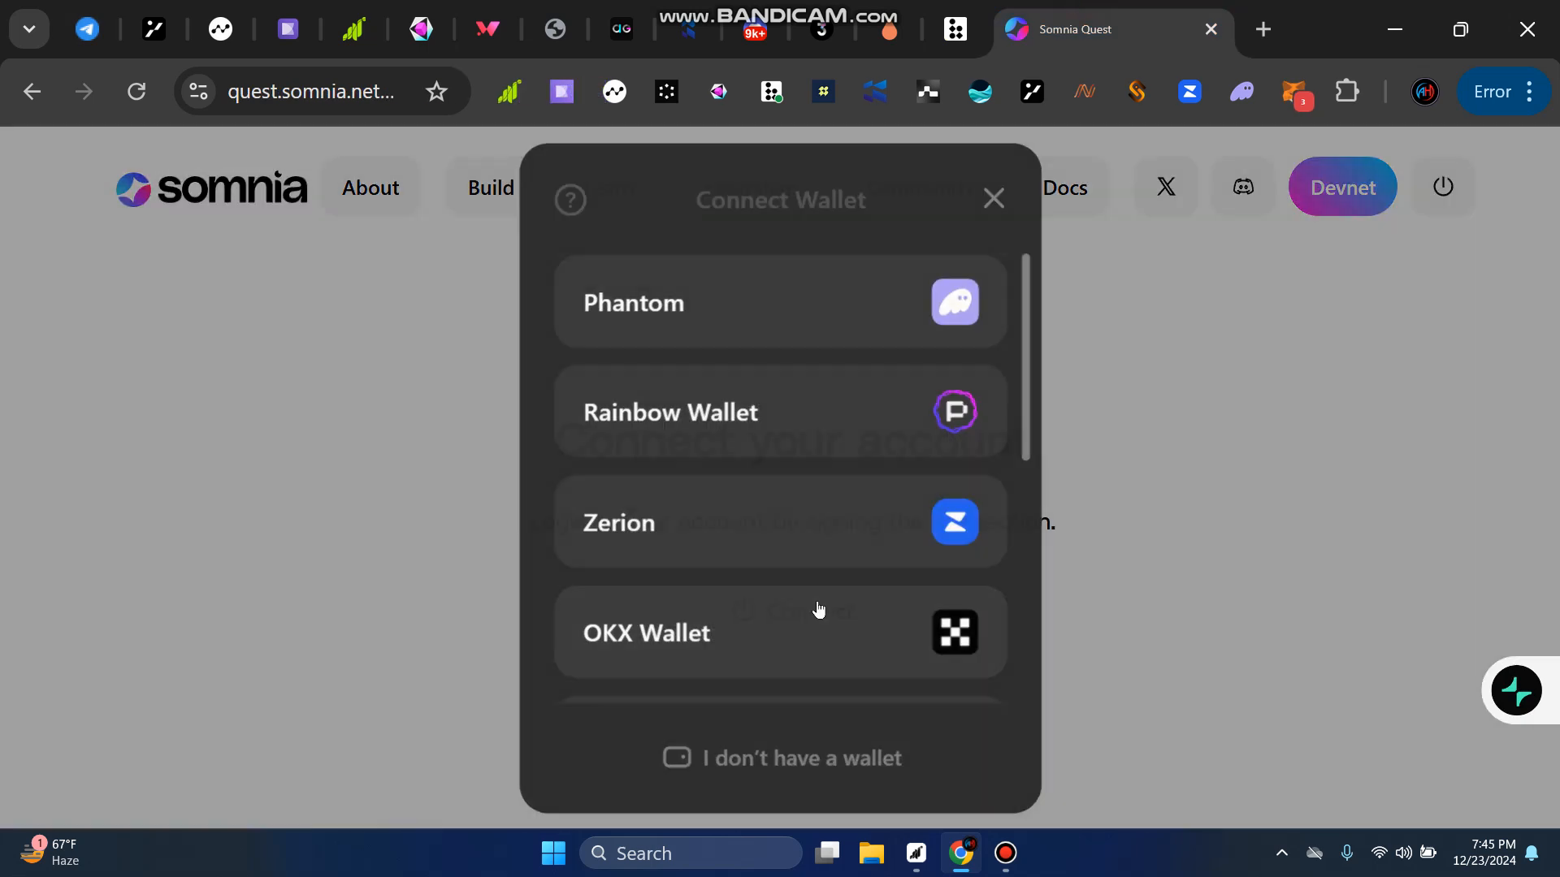
{"action": "scroll", "coordinate": [849, 349], "scroll_direction": "down", "scroll_amount": 5}
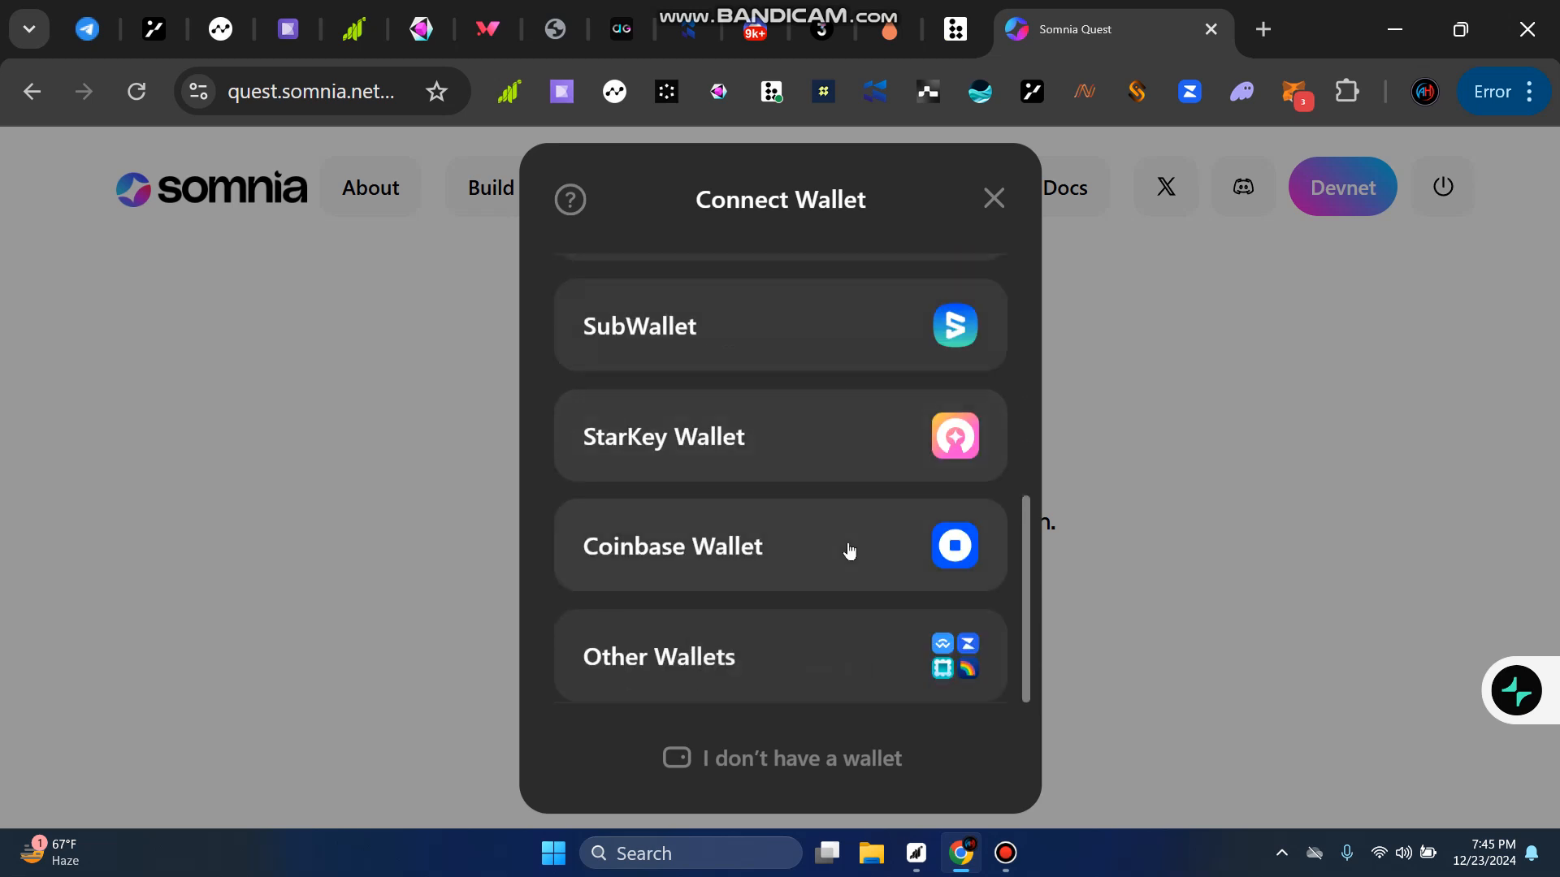
{"action": "scroll", "coordinate": [846, 568], "scroll_direction": "up", "scroll_amount": 3}
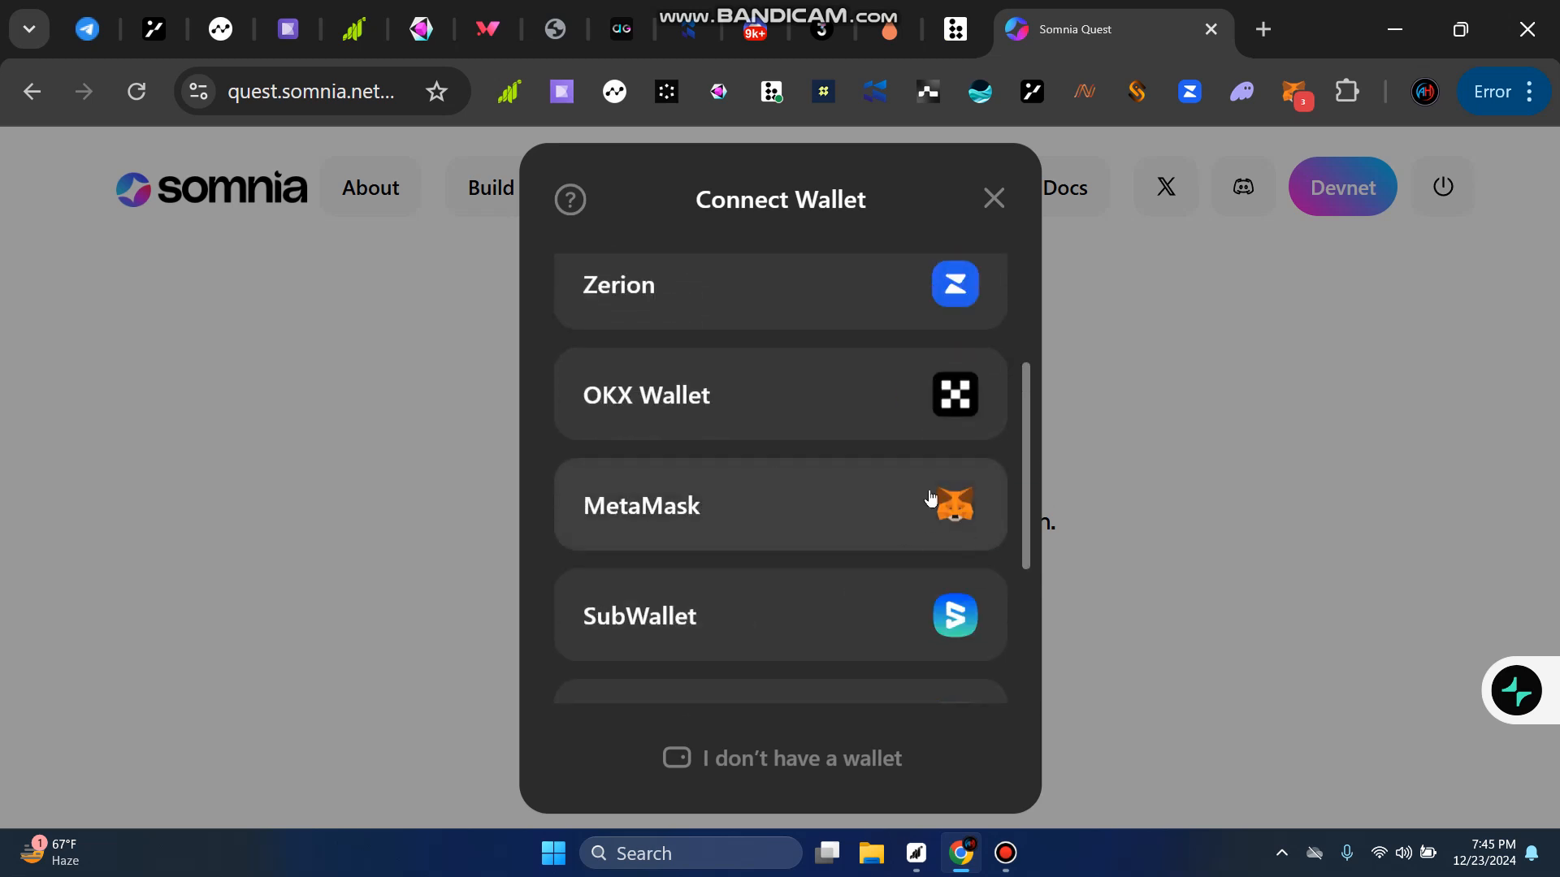
{"action": "left_click", "coordinate": [670, 517]}
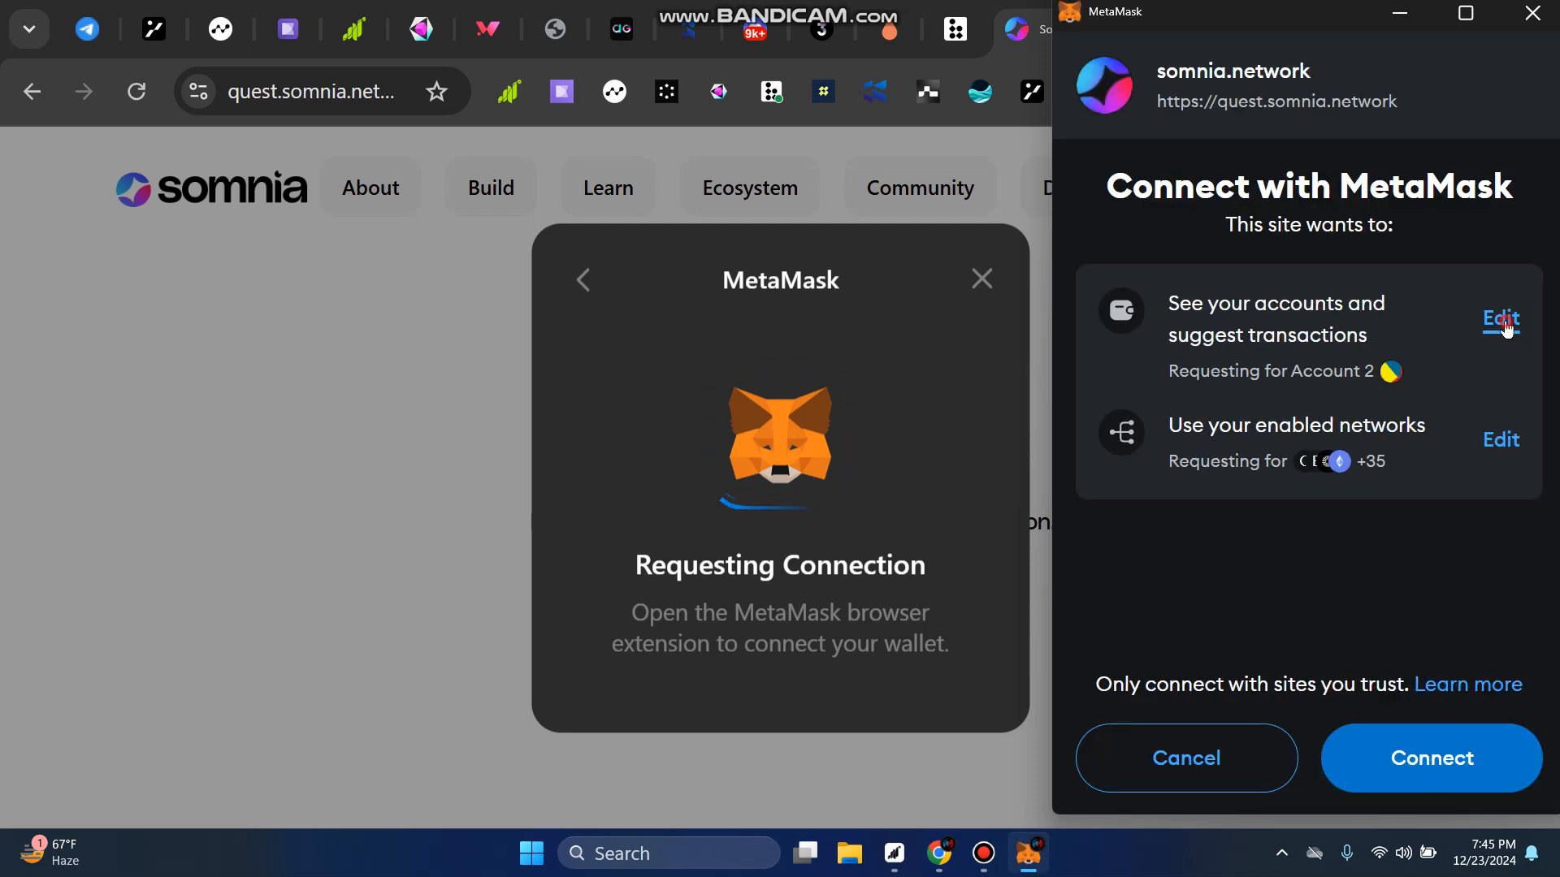
Step: Limit the MetaMask connection request to Account 2 and approve connecting it to the site
{"action": "left_click", "coordinate": [1501, 317]}
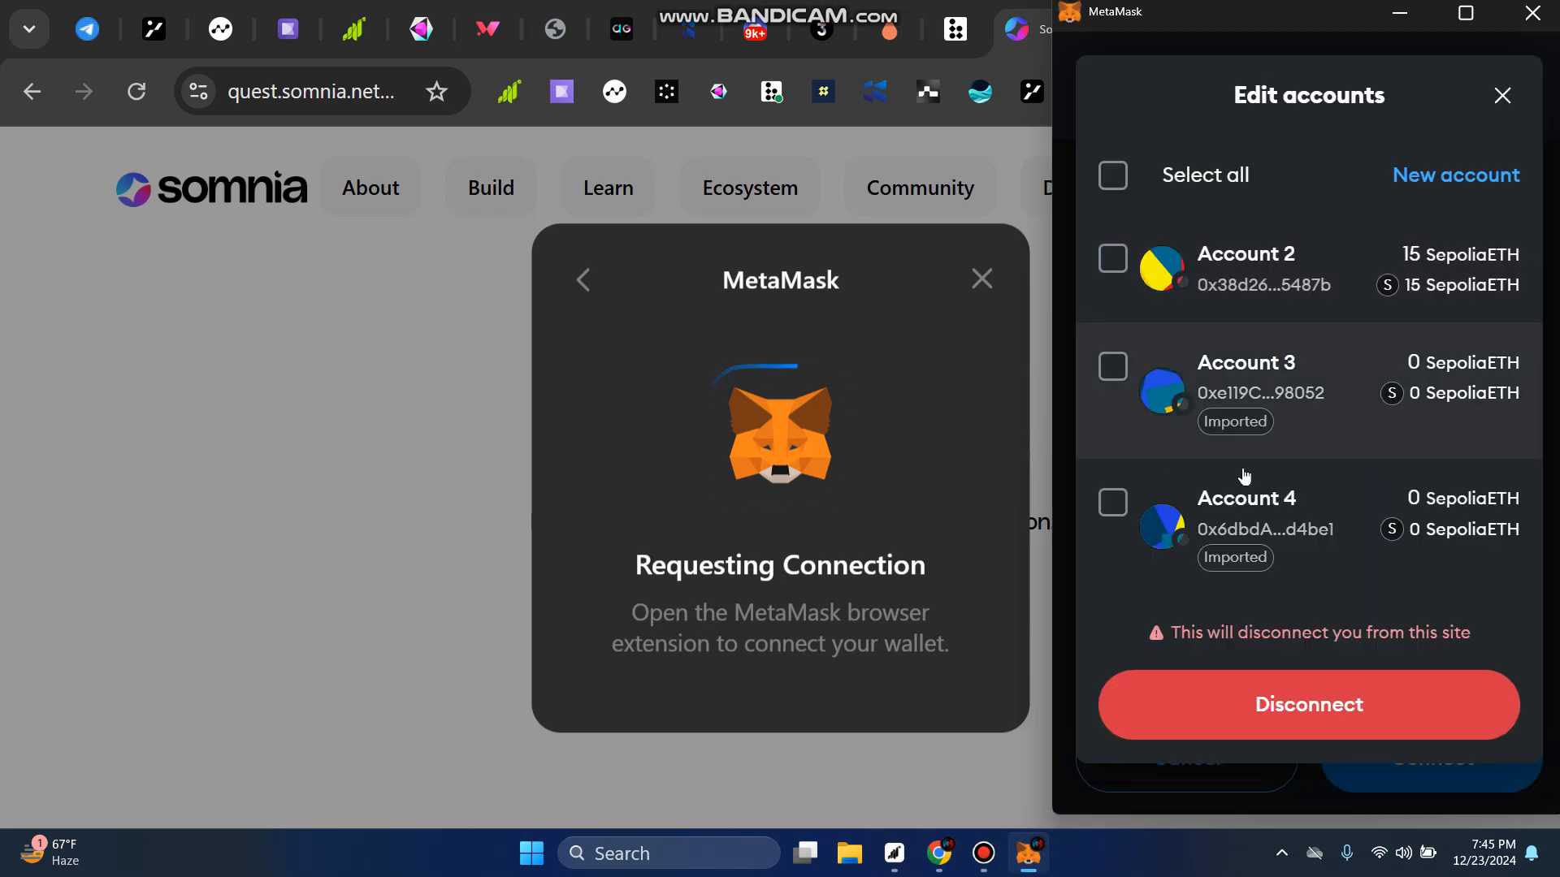
{"action": "left_click", "coordinate": [1112, 258]}
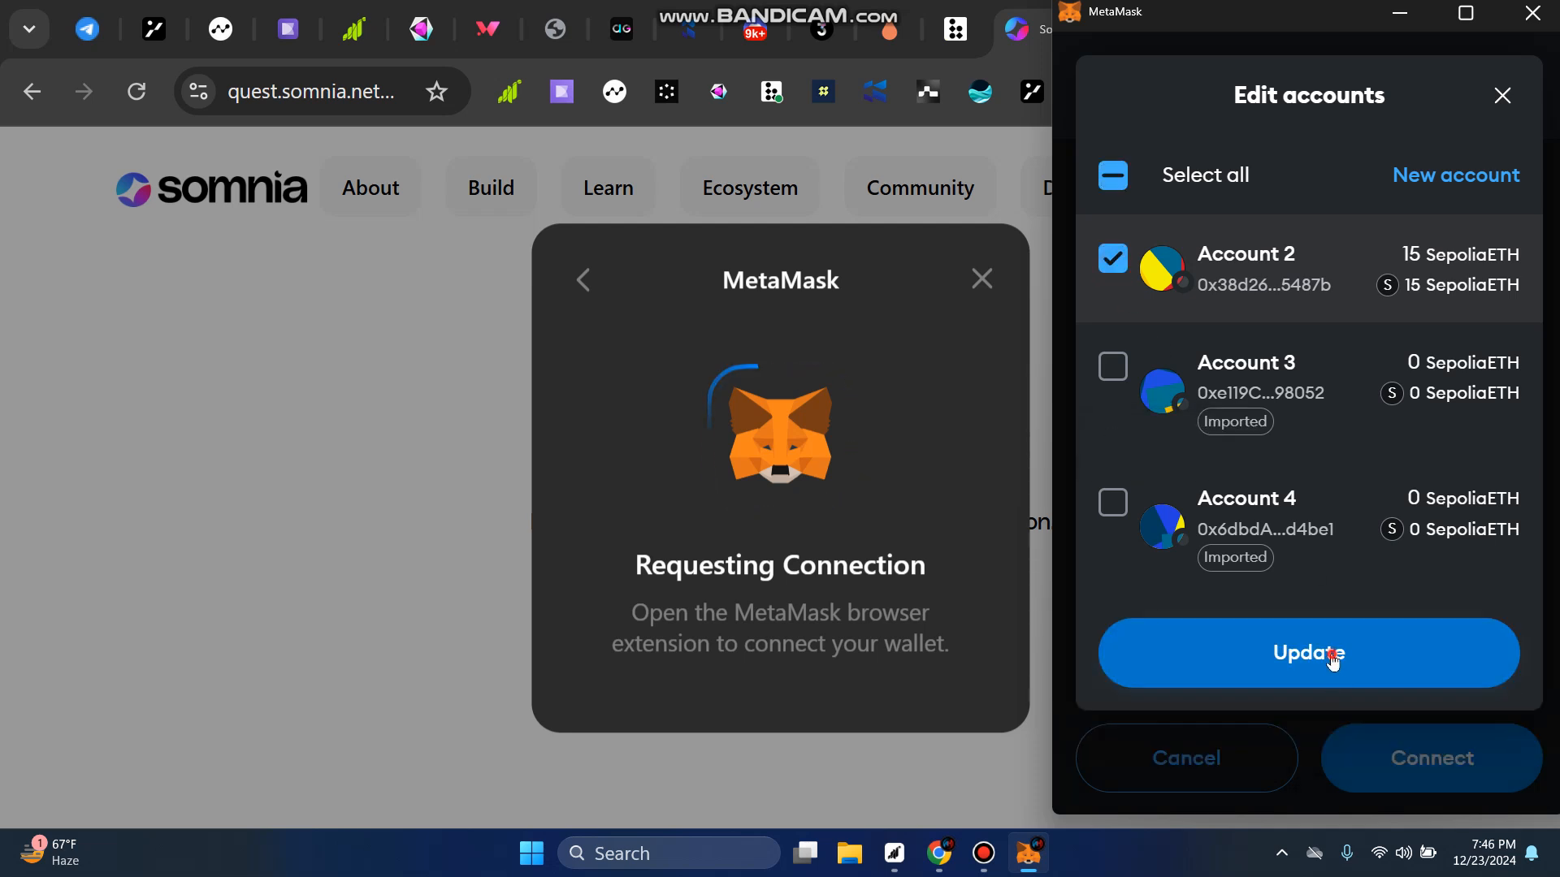
{"action": "left_click", "coordinate": [1333, 657]}
{"action": "left_click", "coordinate": [1422, 759]}
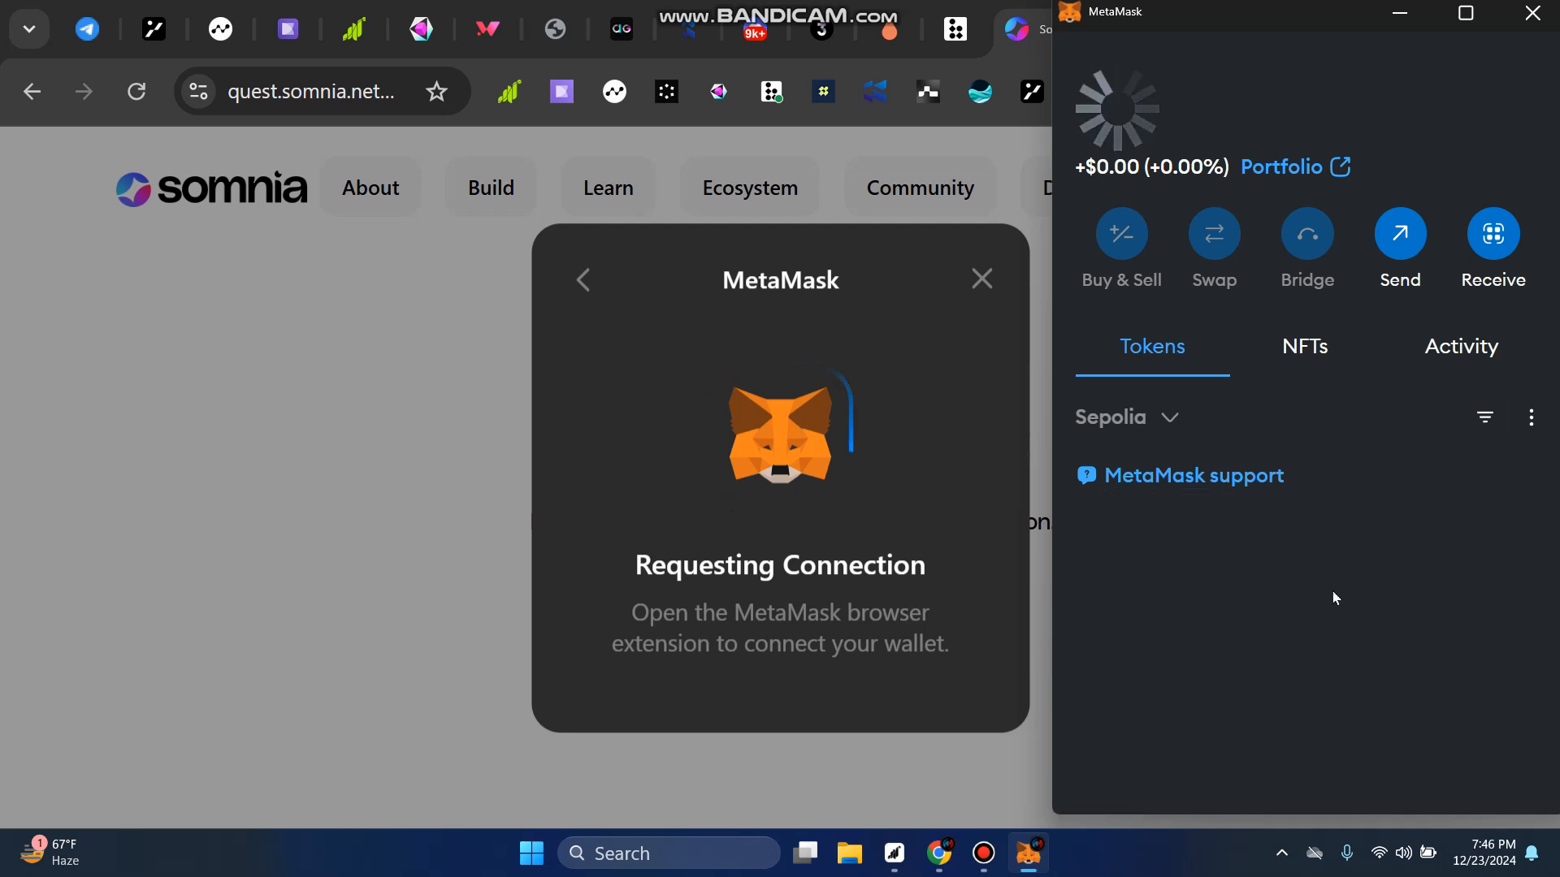
{"action": "left_click", "coordinate": [1039, 851]}
{"action": "left_click", "coordinate": [1030, 850]}
{"action": "left_click", "coordinate": [983, 853]}
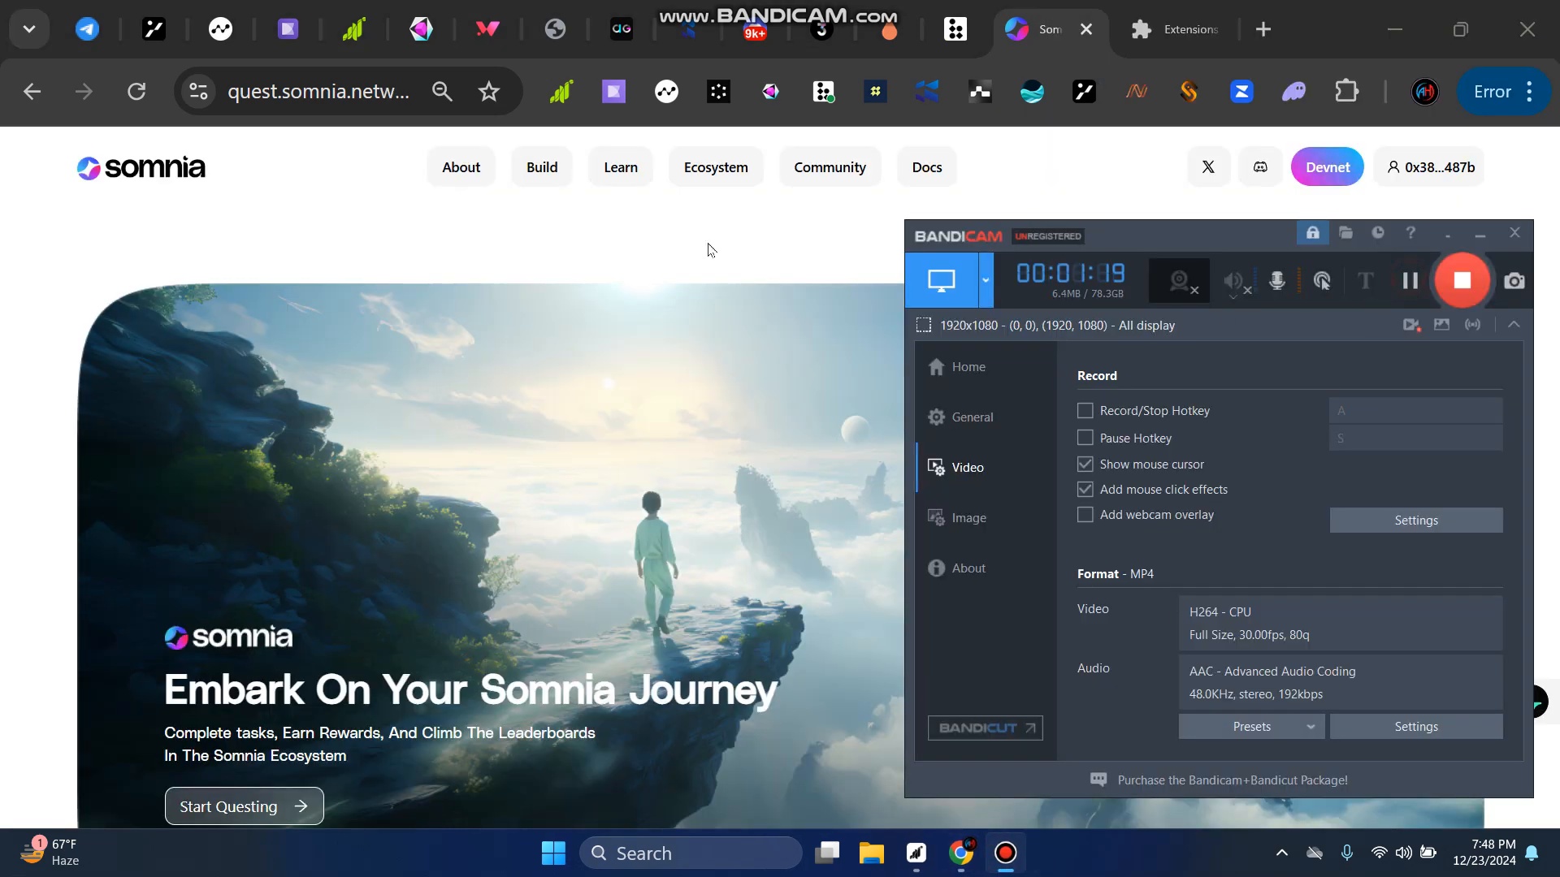
{"action": "left_click", "coordinate": [708, 246]}
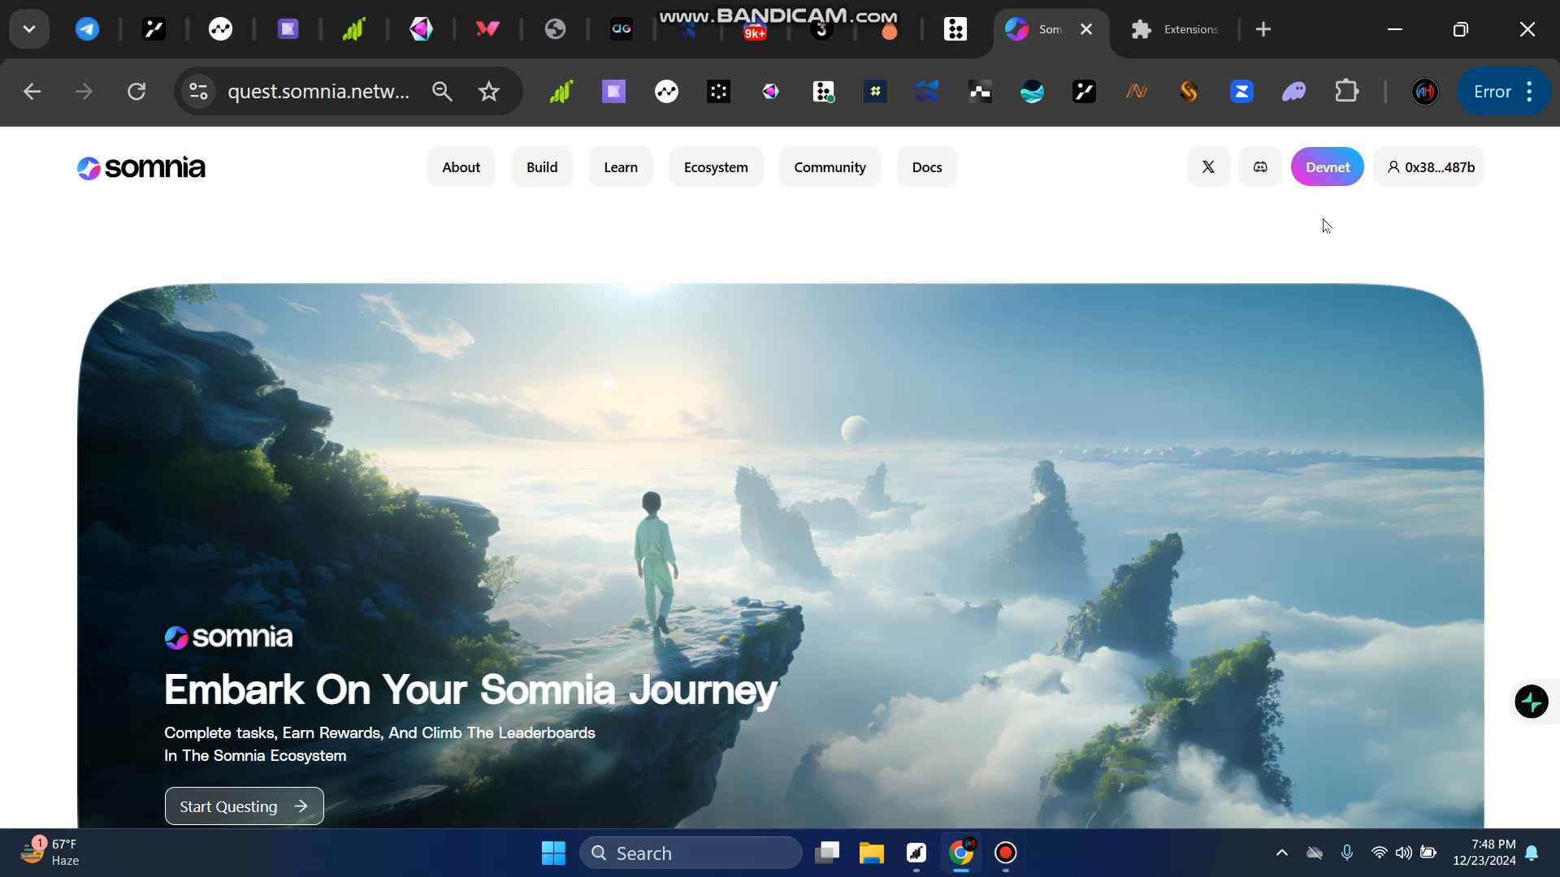
Step: Open the connected wallet's account page and look over its level, stats and campaigns
{"action": "left_click", "coordinate": [1430, 166]}
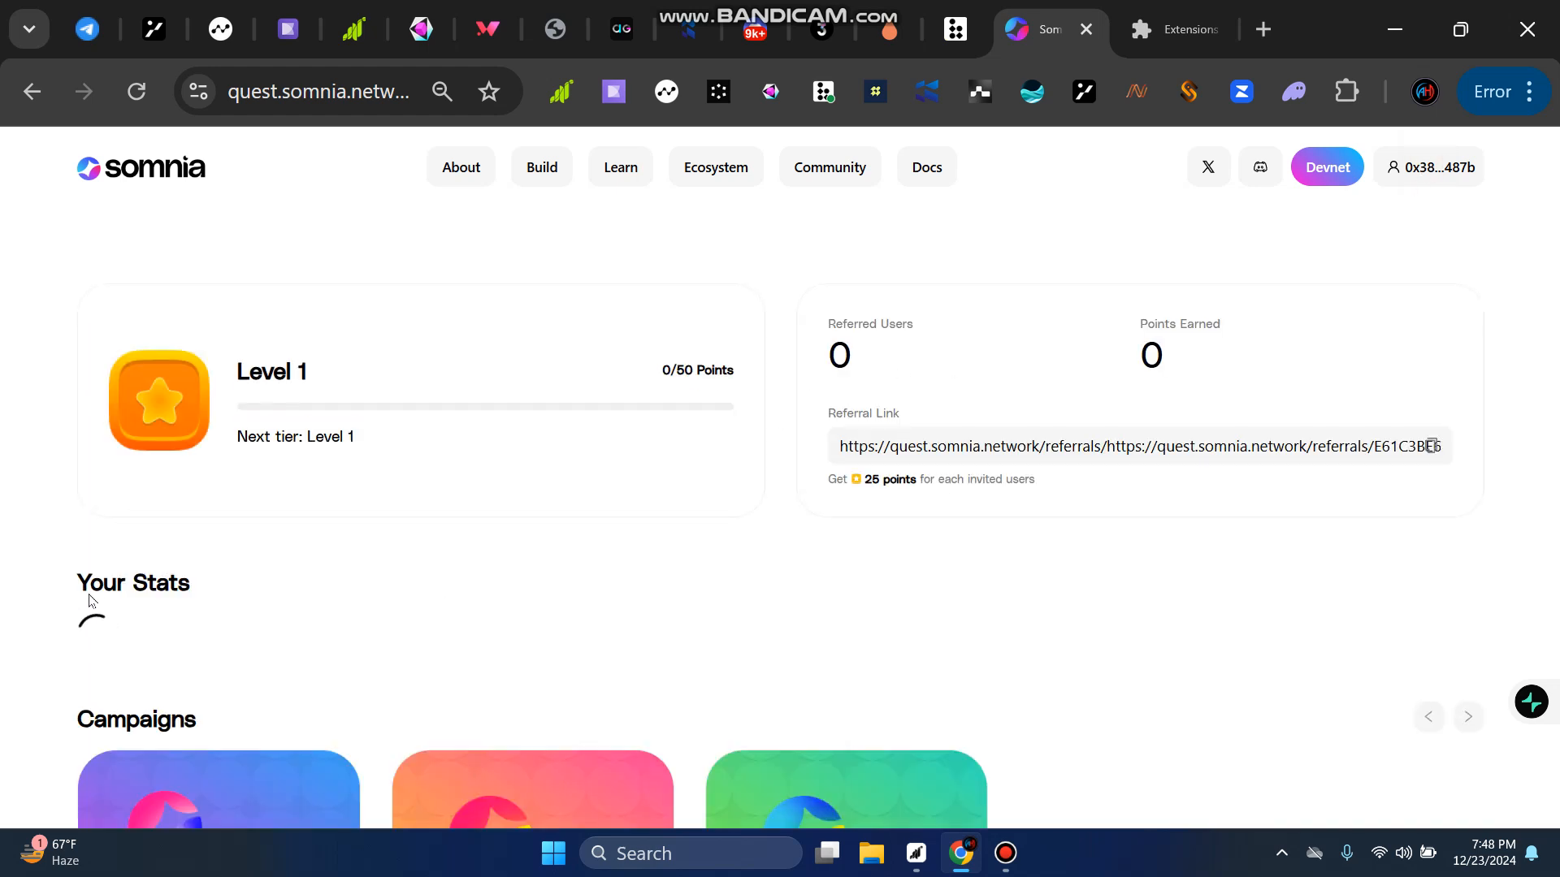
{"action": "left_click_drag", "start_coordinate": [87, 598], "coordinate": [275, 602]}
{"action": "left_click", "coordinate": [283, 587]}
{"action": "scroll", "coordinate": [1087, 495], "scroll_direction": "down", "scroll_amount": 10}
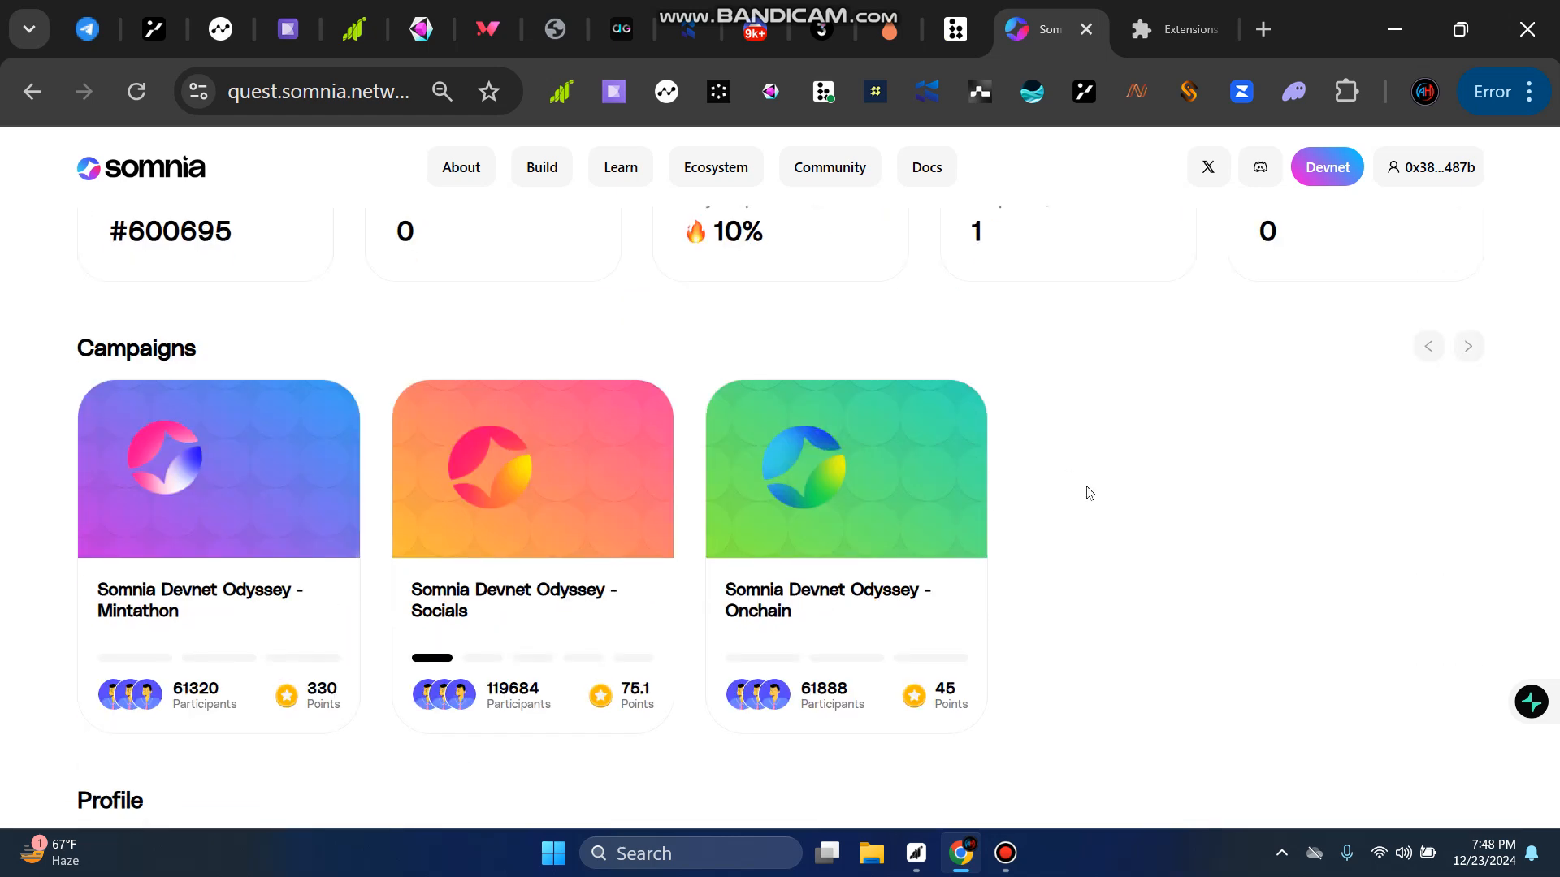
{"action": "scroll", "coordinate": [1194, 526], "scroll_direction": "up", "scroll_amount": 10}
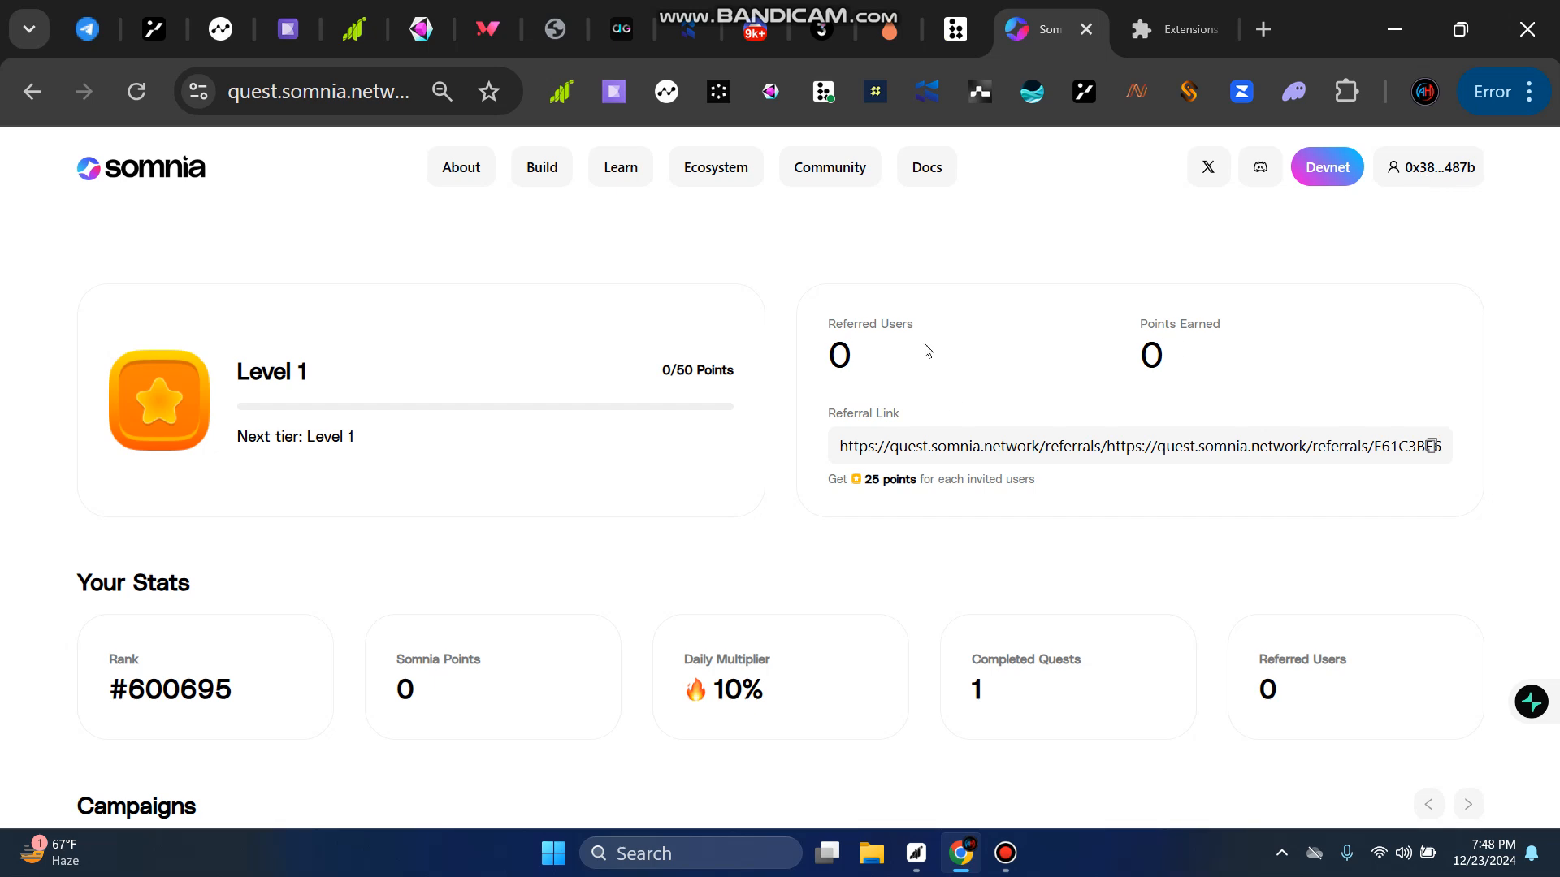
{"action": "left_click", "coordinate": [1014, 856]}
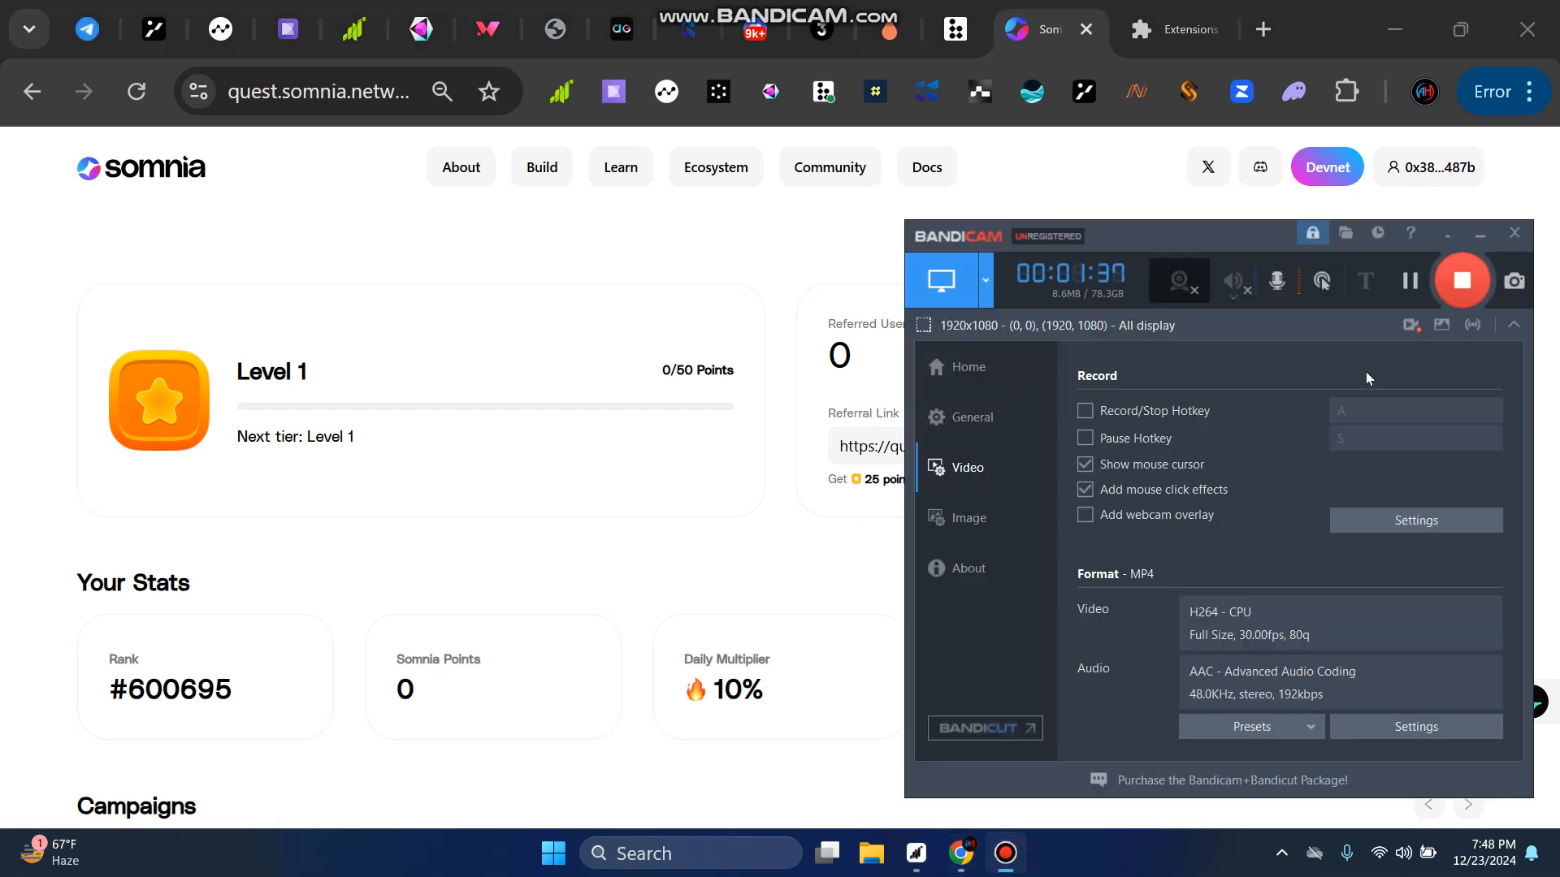
{"action": "left_click", "coordinate": [1407, 283]}
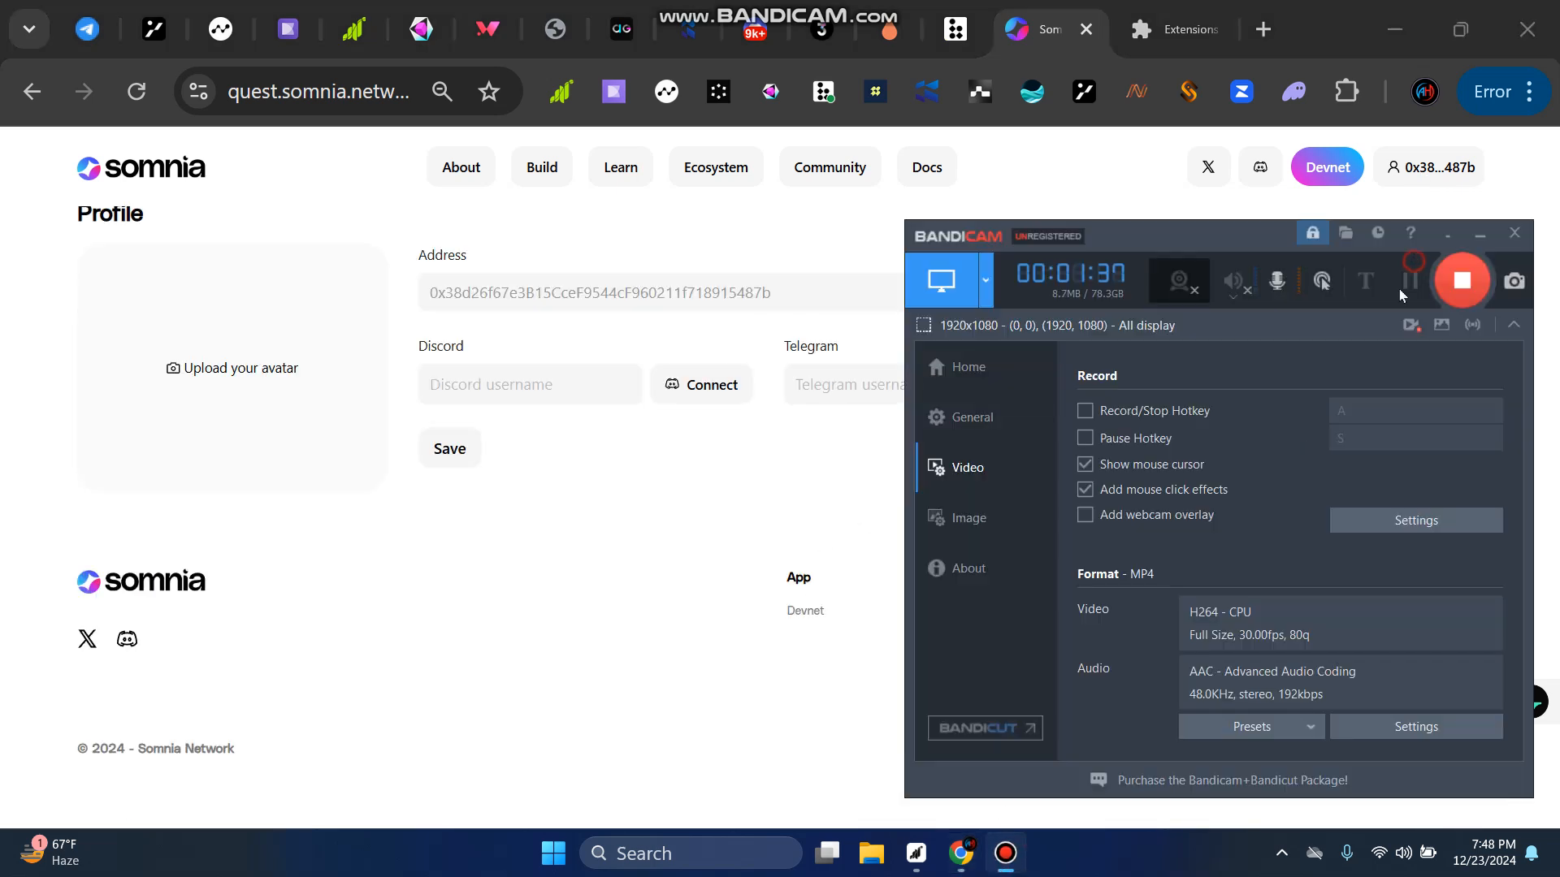
{"action": "left_click", "coordinate": [2, 392]}
Step: Examine the account page down to the Profile section and its Discord, Telegram and X connection fields
{"action": "scroll", "coordinate": [604, 296], "scroll_direction": "up", "scroll_amount": 3}
{"action": "scroll", "coordinate": [604, 303], "scroll_direction": "up", "scroll_amount": 8}
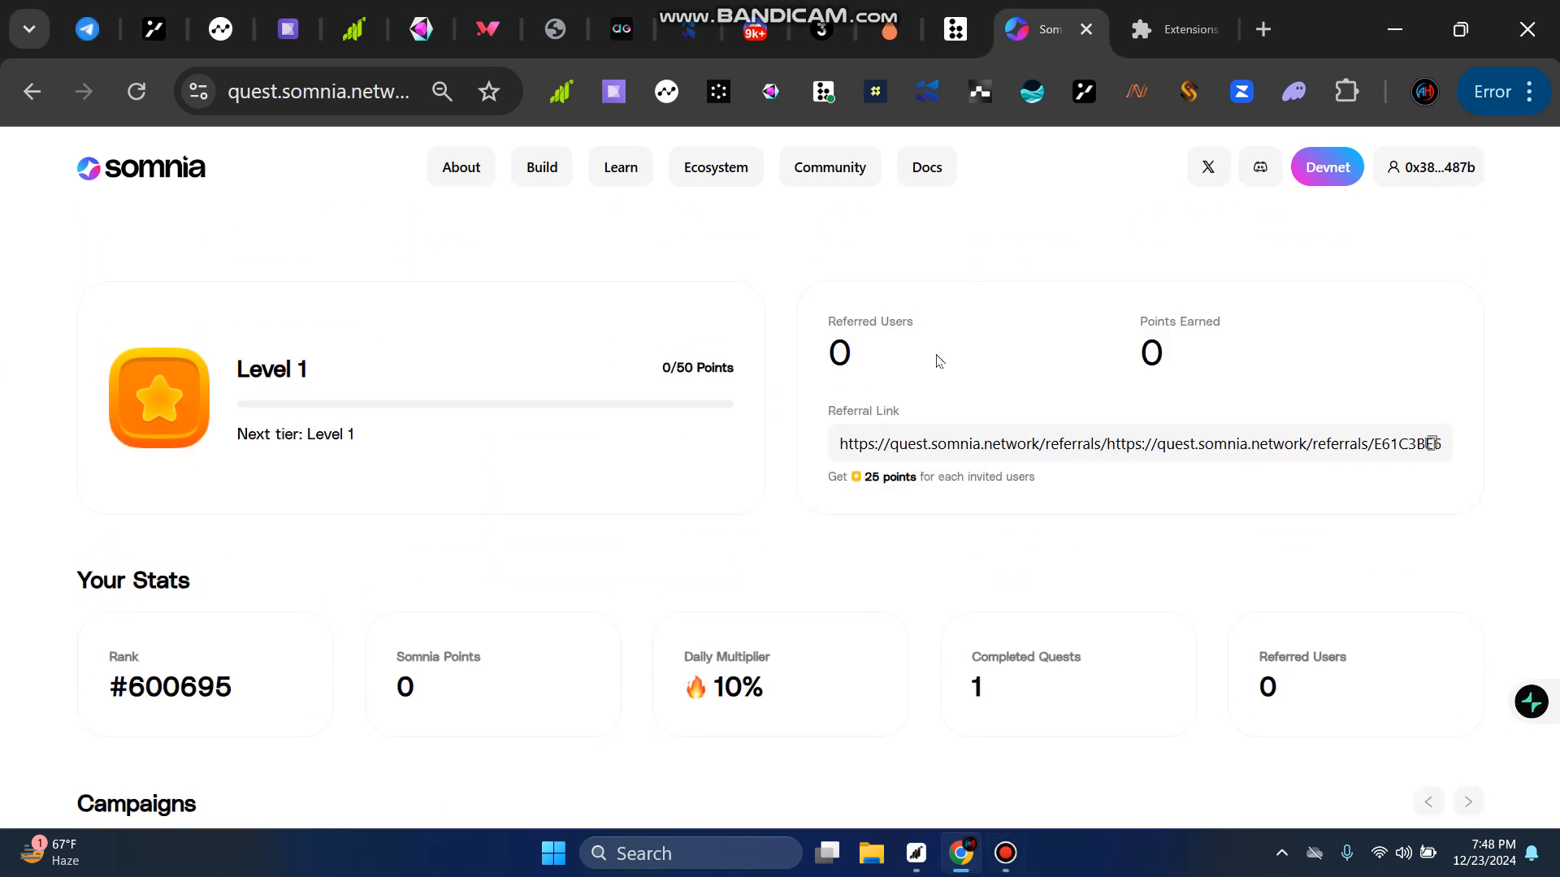
{"action": "scroll", "coordinate": [650, 543], "scroll_direction": "down", "scroll_amount": 12}
{"action": "scroll", "coordinate": [609, 545], "scroll_direction": "up", "scroll_amount": 5}
{"action": "scroll", "coordinate": [567, 552], "scroll_direction": "down", "scroll_amount": 3}
{"action": "scroll", "coordinate": [566, 552], "scroll_direction": "down", "scroll_amount": 2}
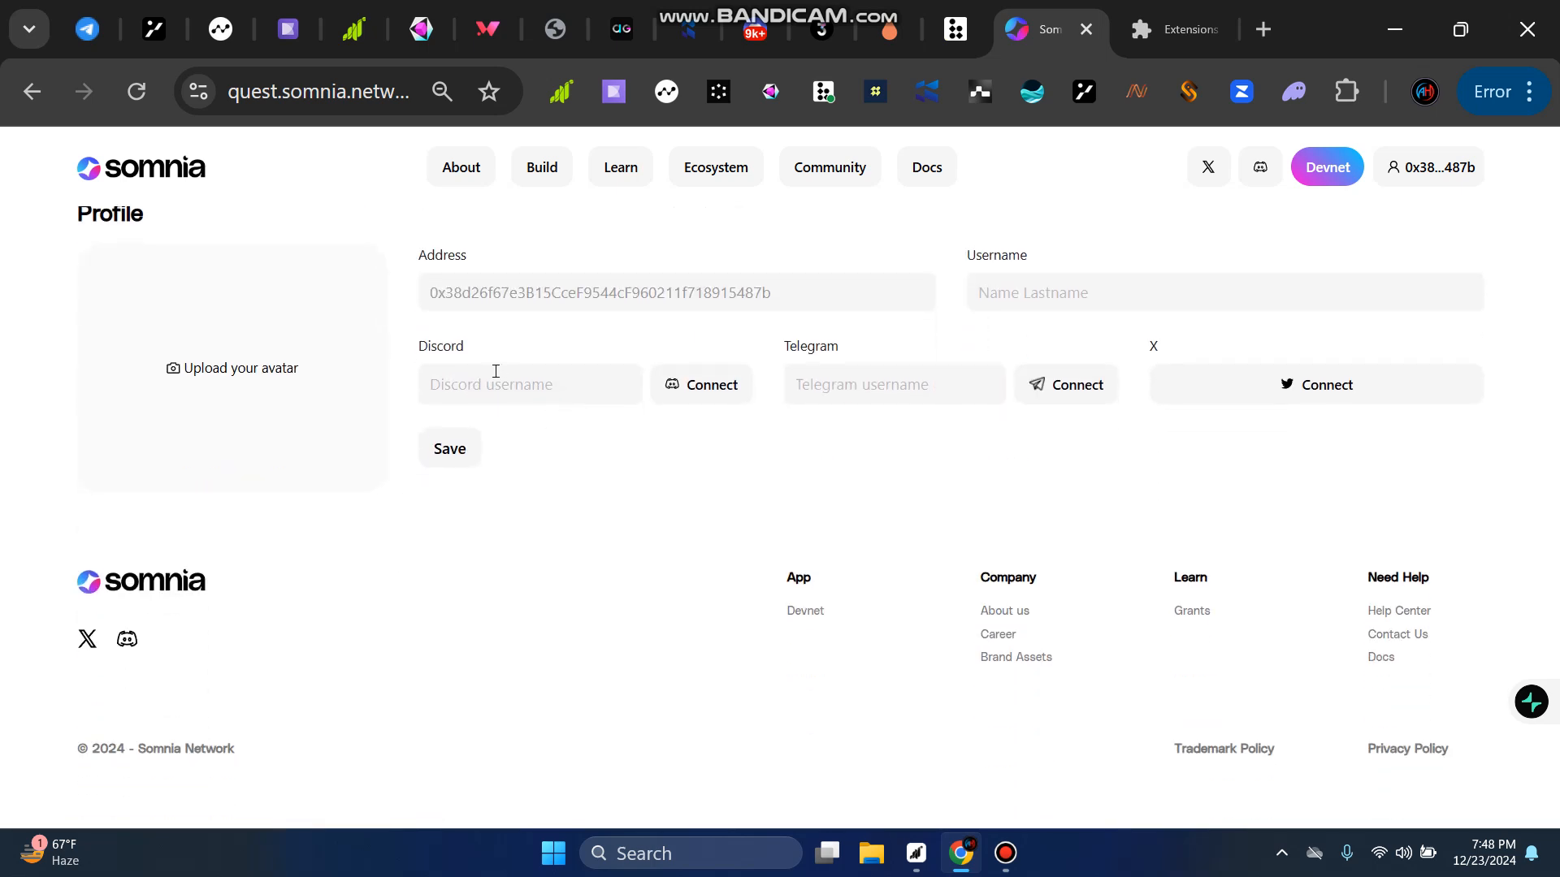
{"action": "left_click_drag", "start_coordinate": [399, 345], "coordinate": [494, 342]}
{"action": "left_click", "coordinate": [496, 342]}
{"action": "left_click", "coordinate": [796, 347]}
{"action": "left_click", "coordinate": [511, 381]}
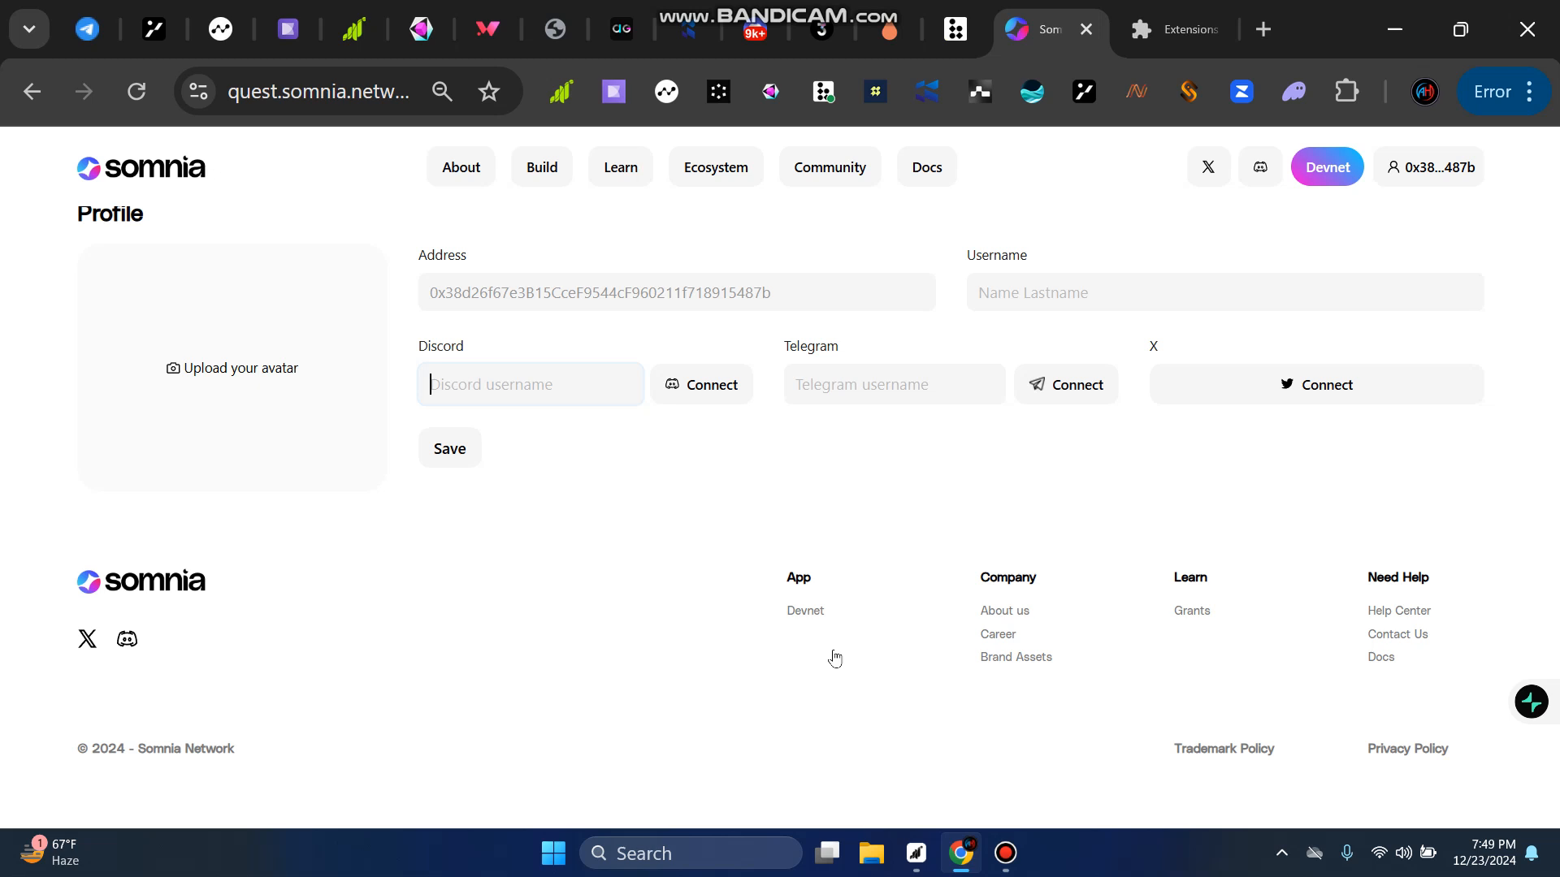
{"action": "left_click", "coordinate": [1005, 853]}
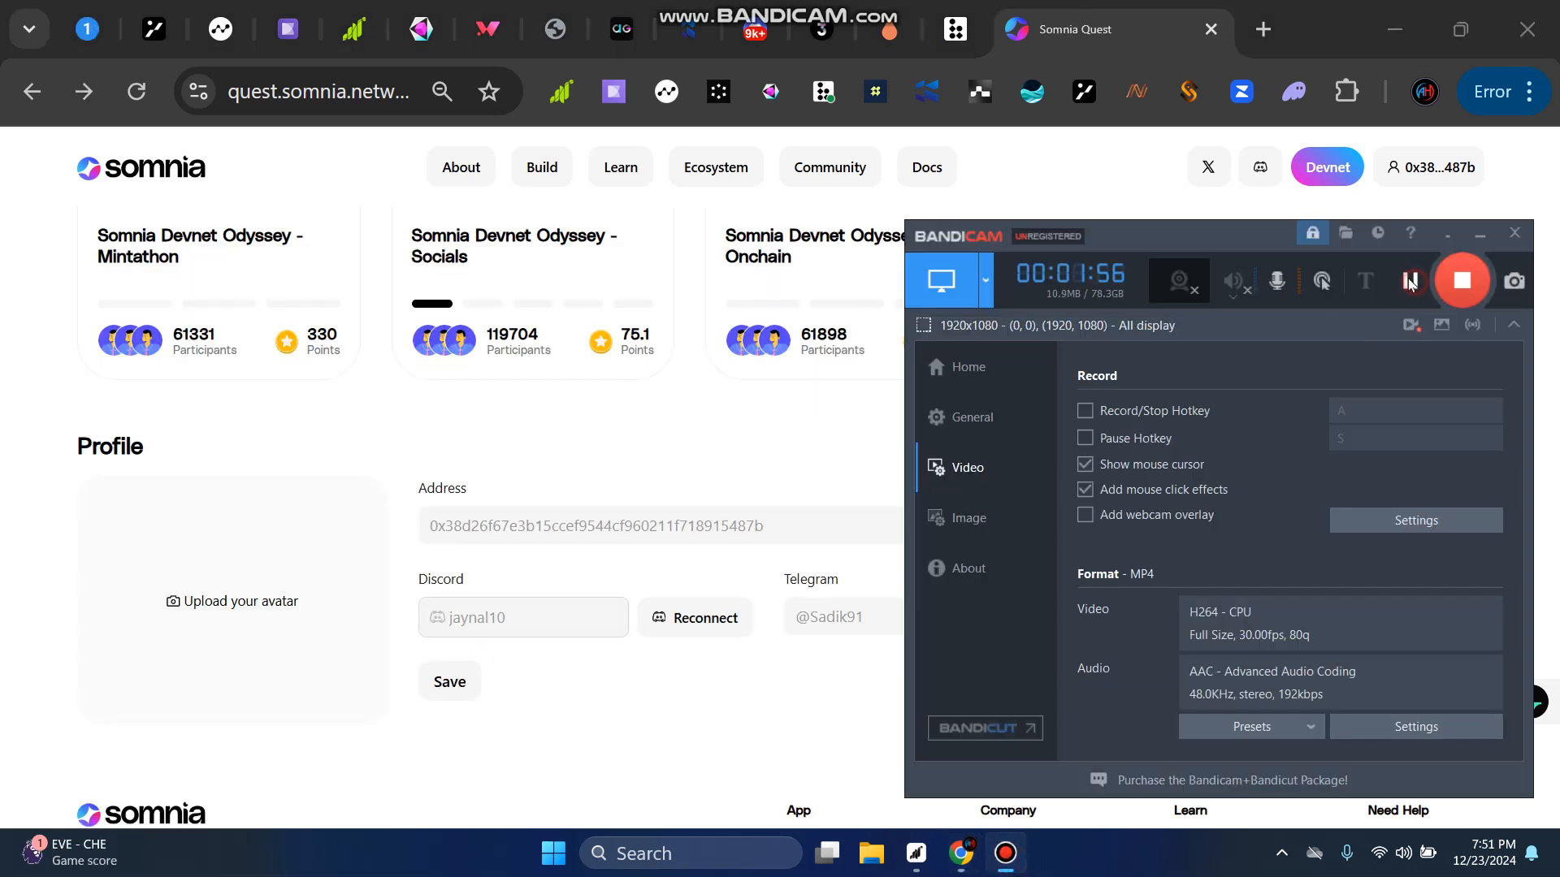
{"action": "left_click", "coordinate": [682, 463]}
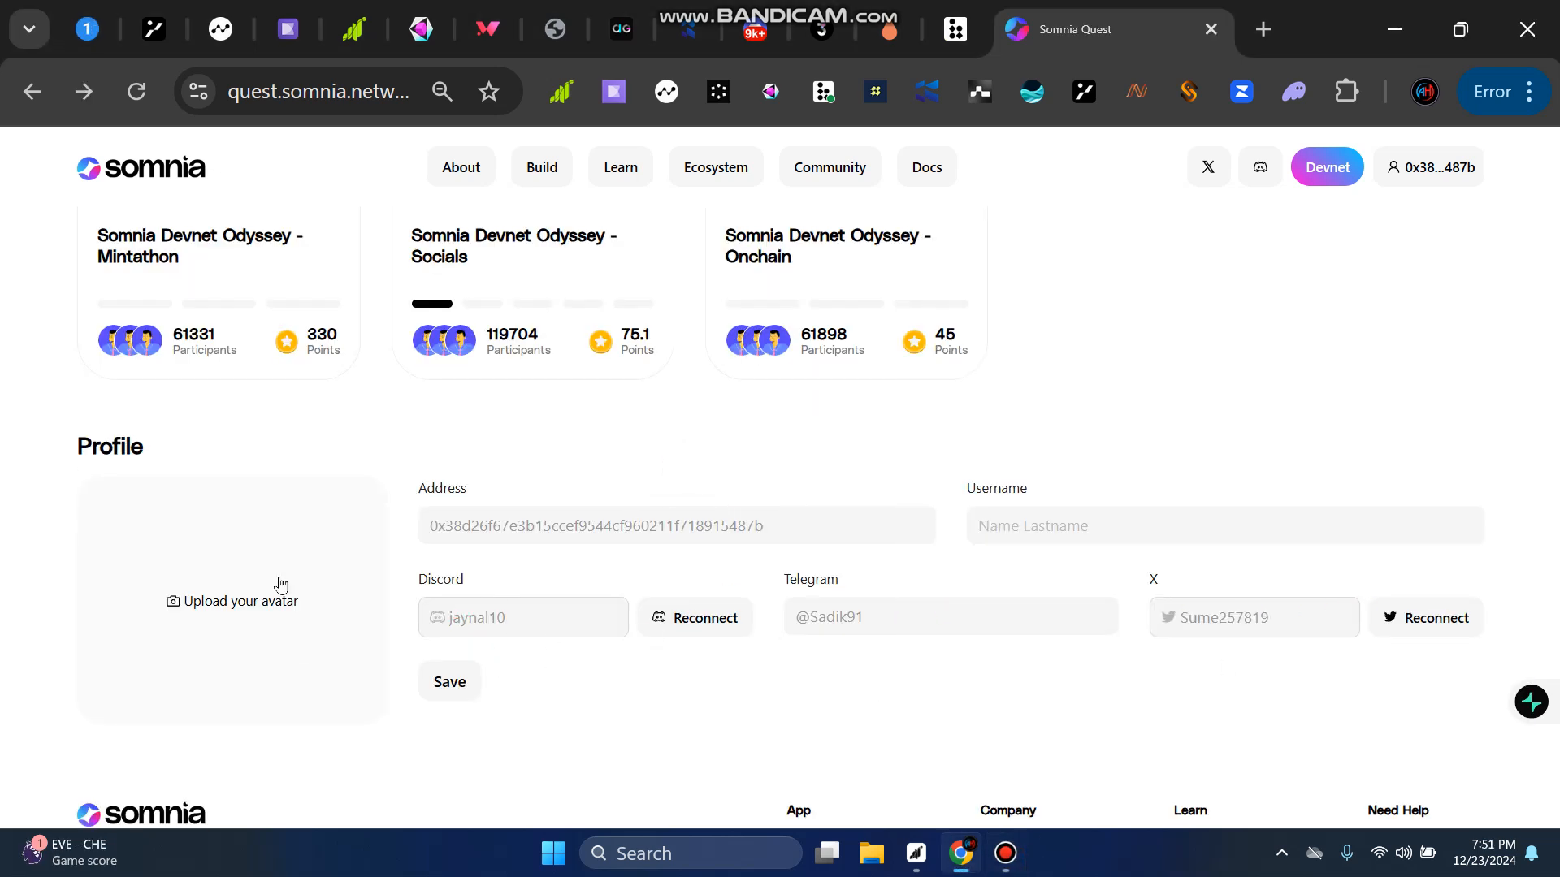
Step: Look over the Campaigns section and open the Somnia Devnet Odyssey - Socials campaign
{"action": "scroll", "coordinate": [546, 453], "scroll_direction": "up", "scroll_amount": 4}
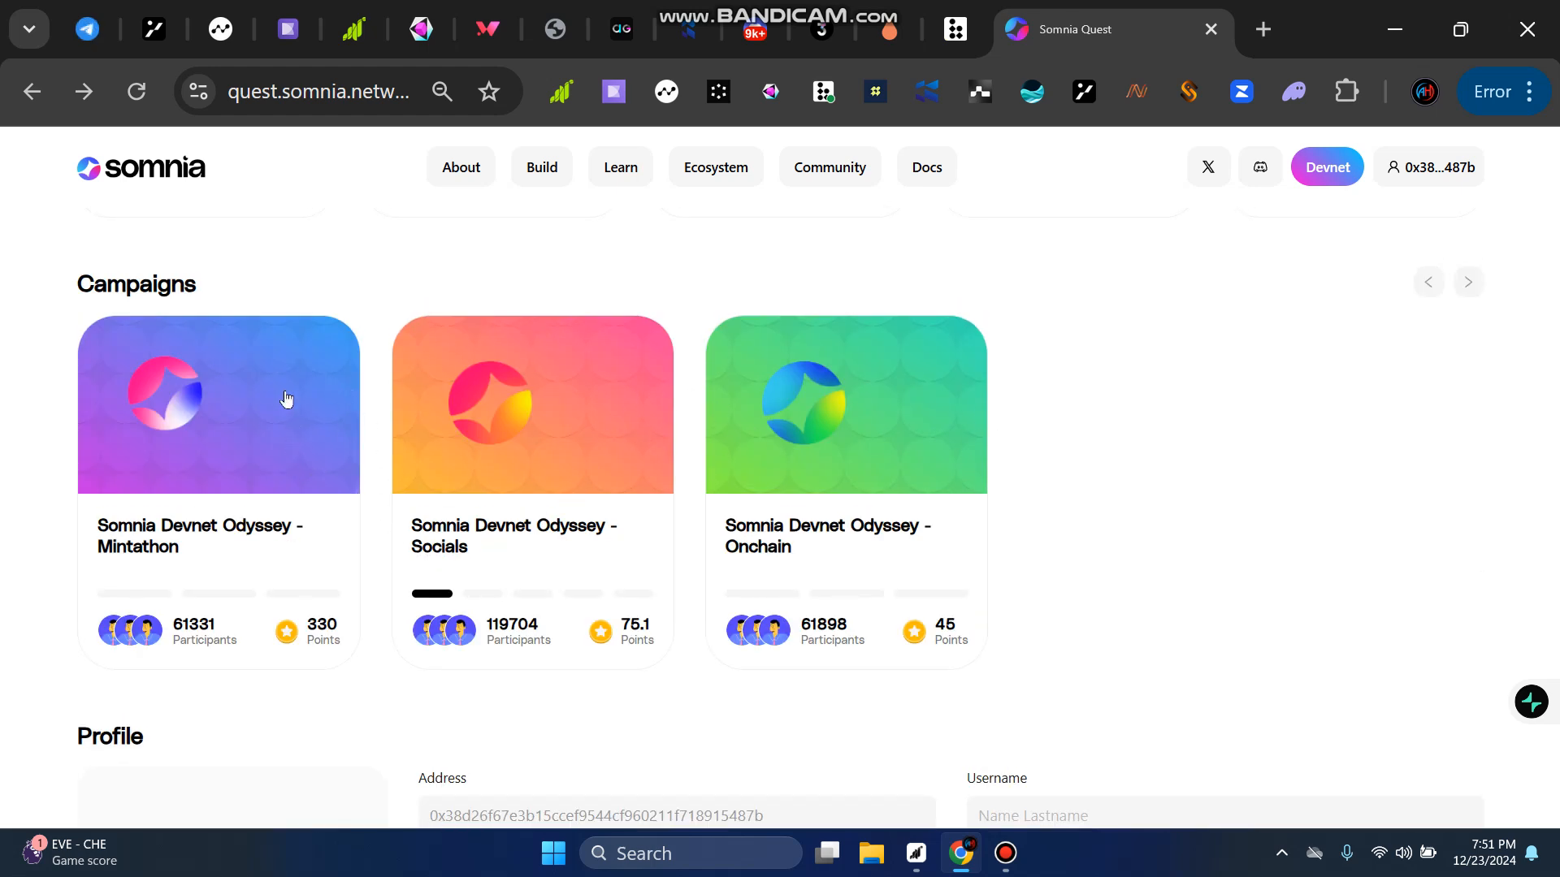
{"action": "left_click_drag", "start_coordinate": [71, 271], "coordinate": [212, 273]}
{"action": "left_click", "coordinate": [212, 273]}
{"action": "left_click_drag", "start_coordinate": [657, 624], "coordinate": [636, 690]}
{"action": "left_click", "coordinate": [1032, 690]}
{"action": "left_click", "coordinate": [498, 433]}
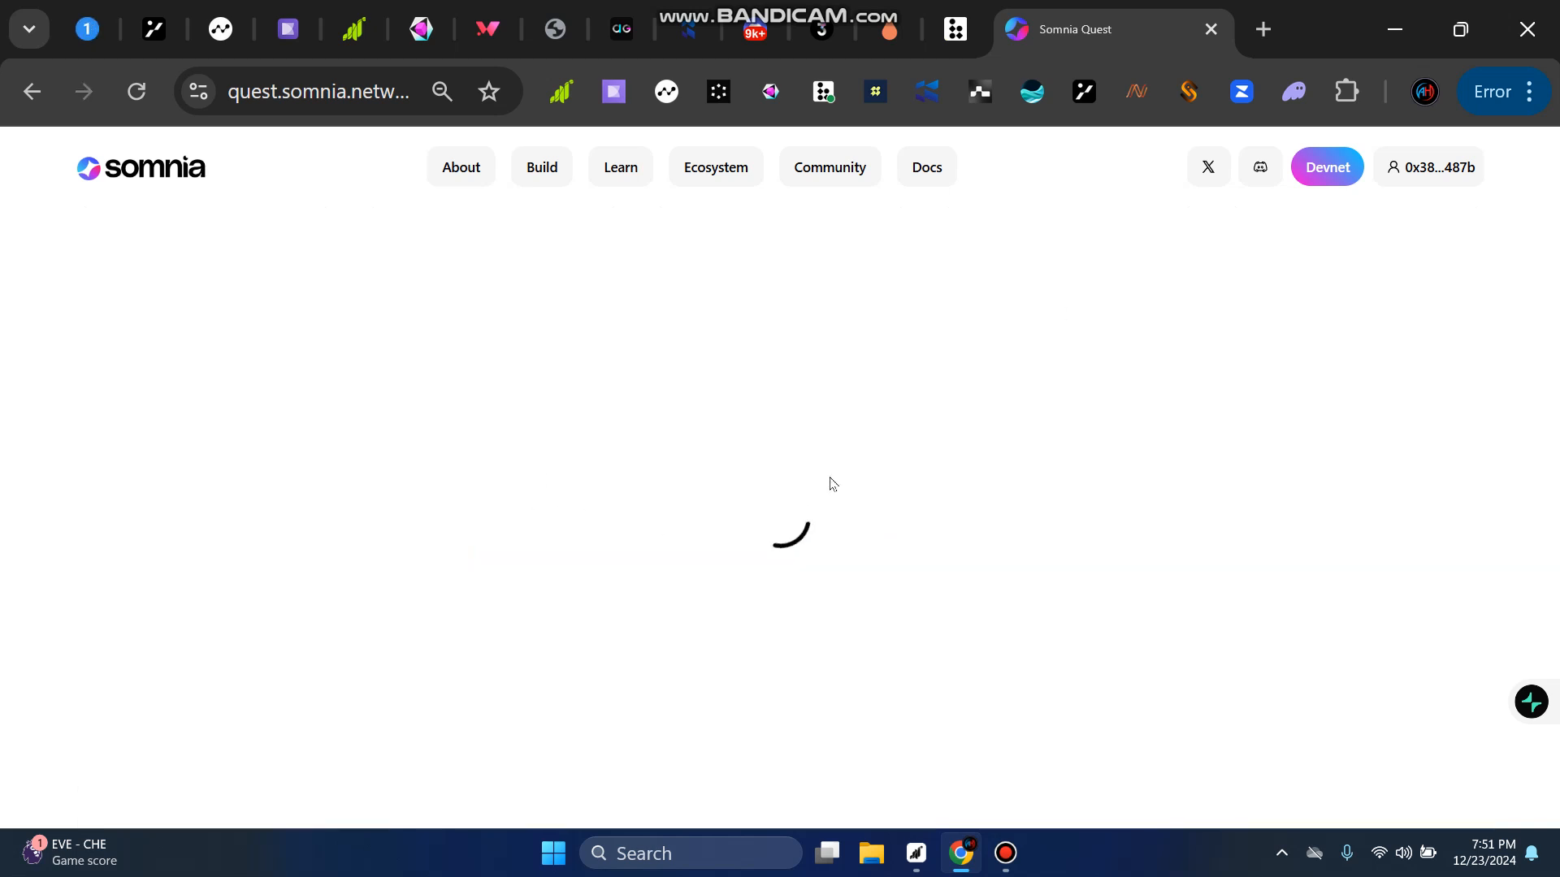
Step: Show the Login Streak Quest in the Socials campaign and check its task to follow Somnia_Network on X
{"action": "scroll", "coordinate": [940, 473], "scroll_direction": "down", "scroll_amount": 3}
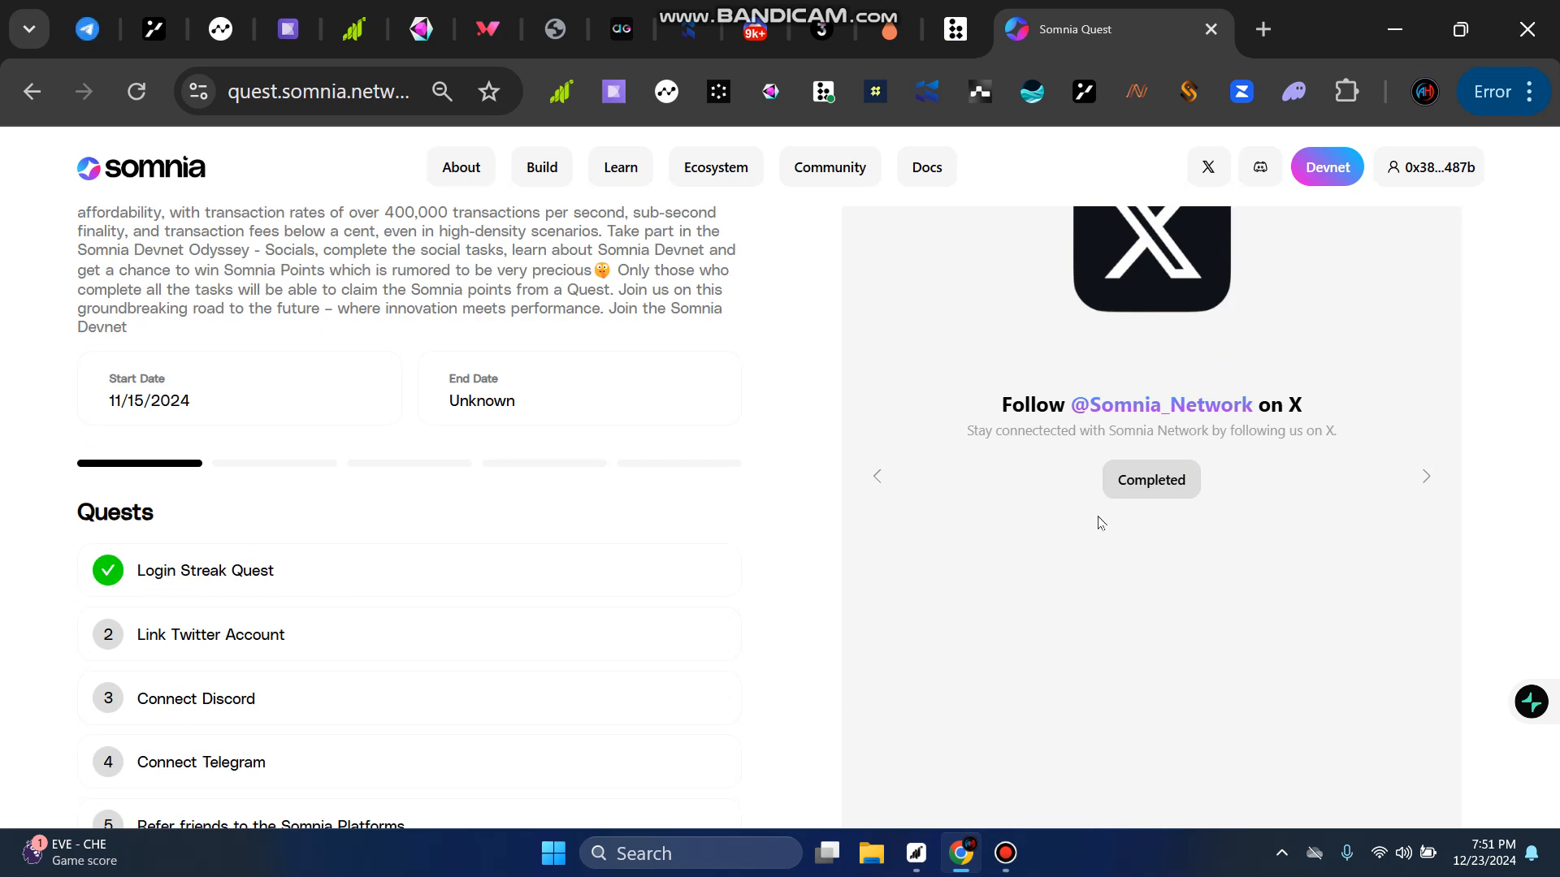
{"action": "left_click_drag", "start_coordinate": [1101, 401], "coordinate": [1146, 493]}
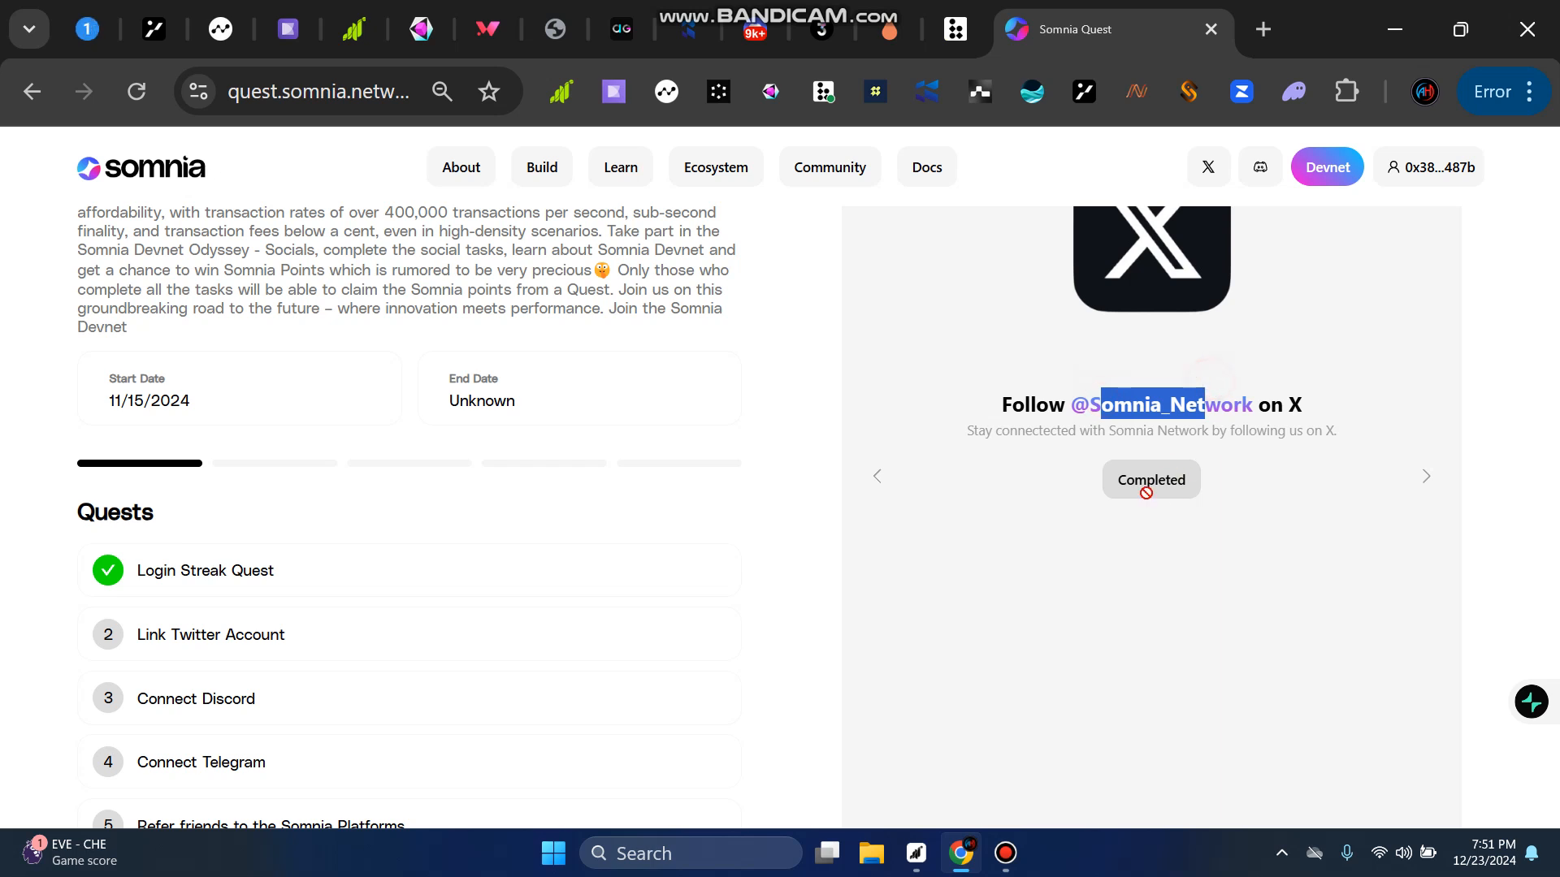
{"action": "left_click", "coordinate": [267, 564]}
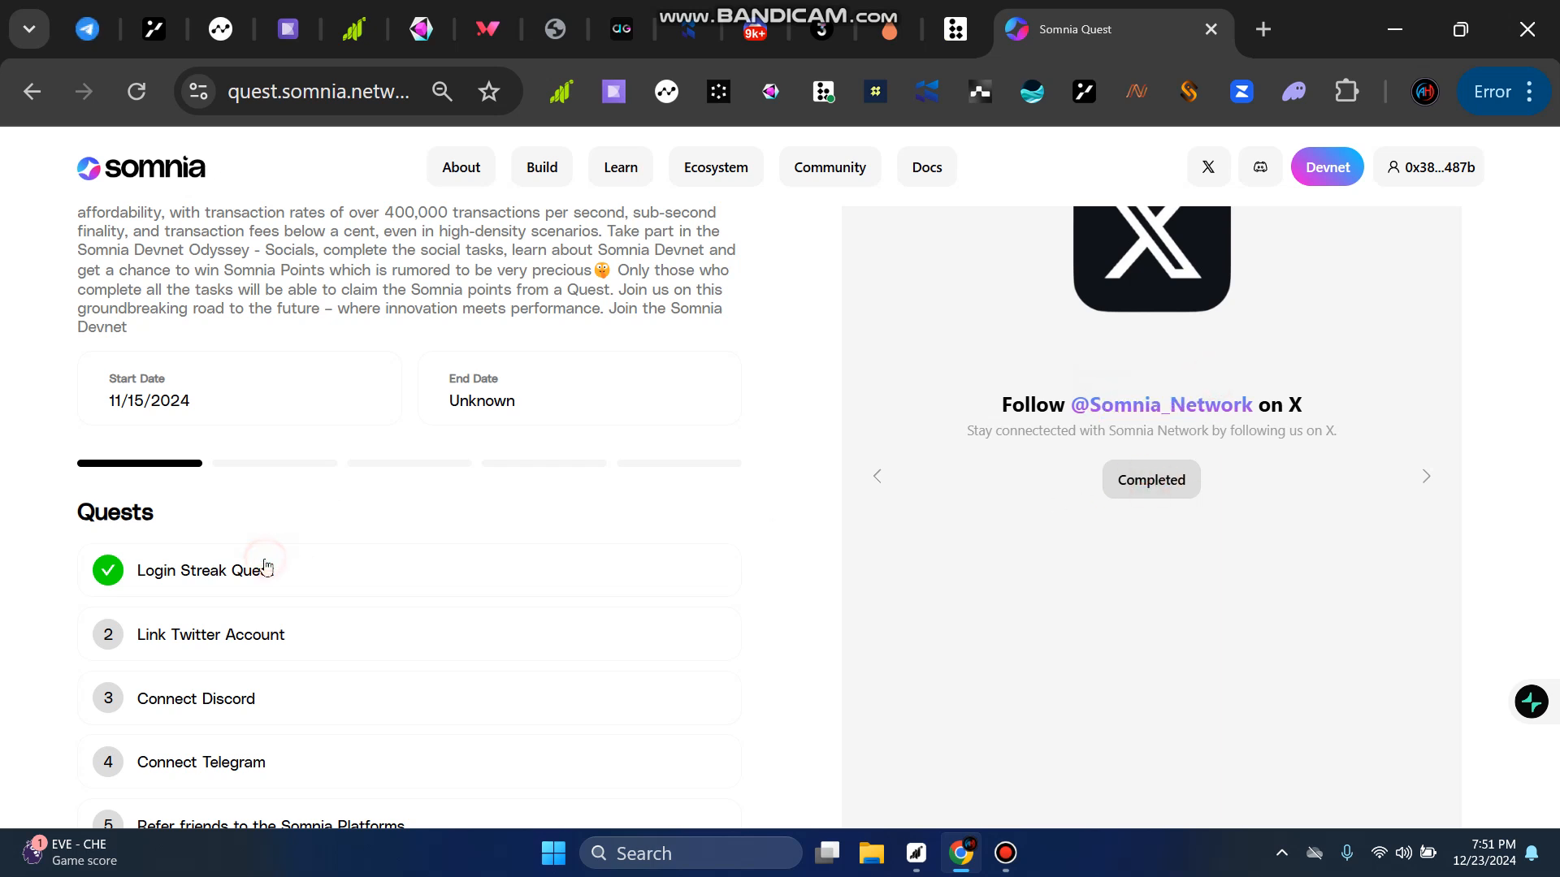
{"action": "left_click", "coordinate": [1144, 483]}
{"action": "left_click_drag", "start_coordinate": [164, 571], "coordinate": [713, 545]}
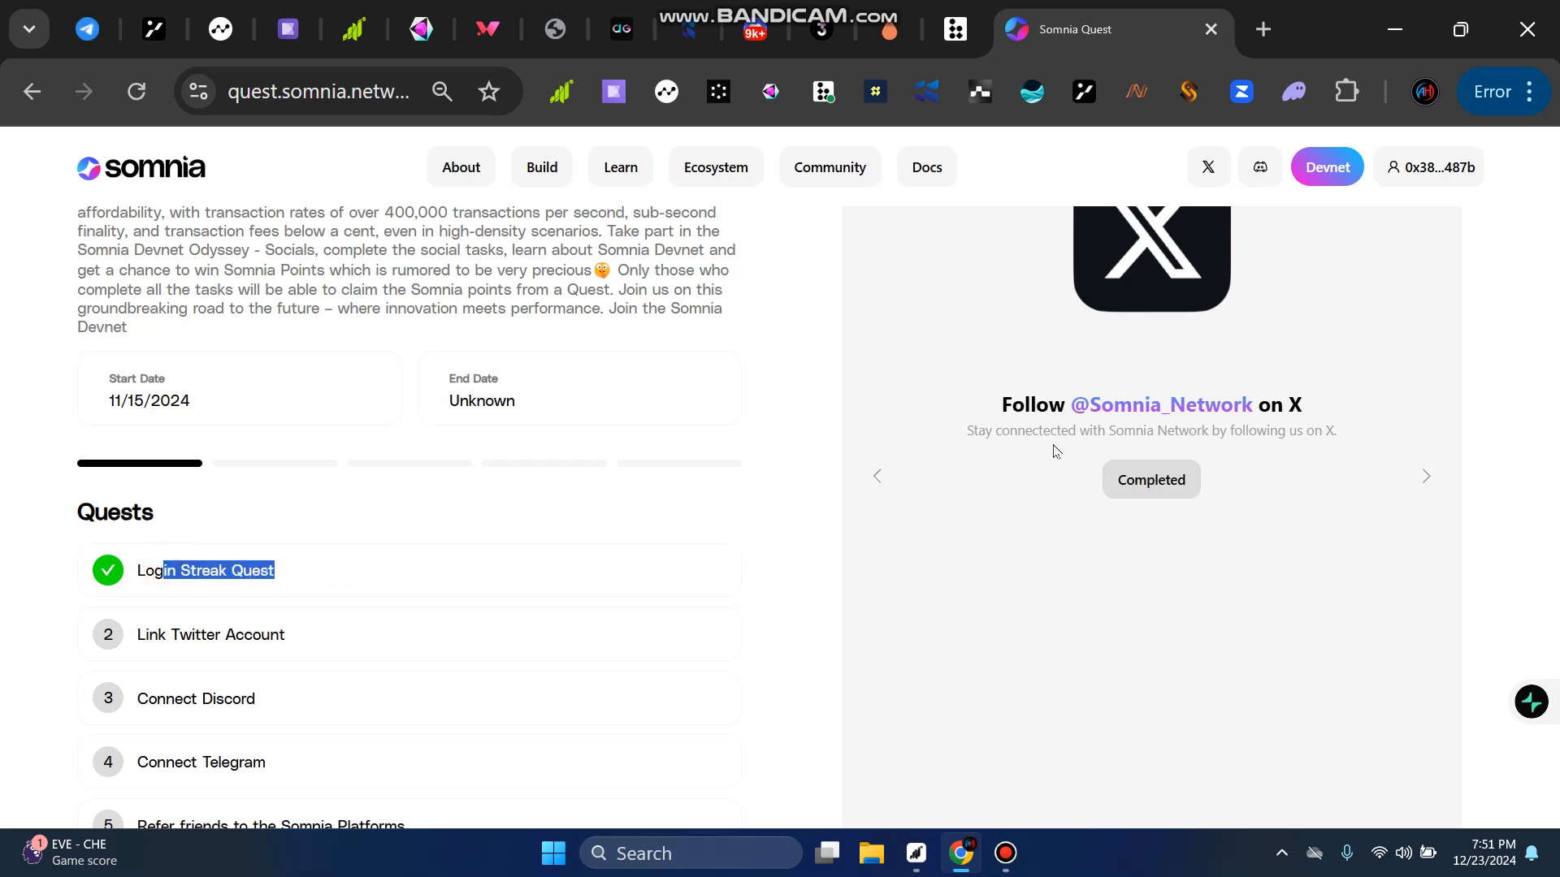
Step: Complete the Link Twitter Account quest by connecting the X account to the Somnia Quest profile
{"action": "left_click", "coordinate": [1011, 548]}
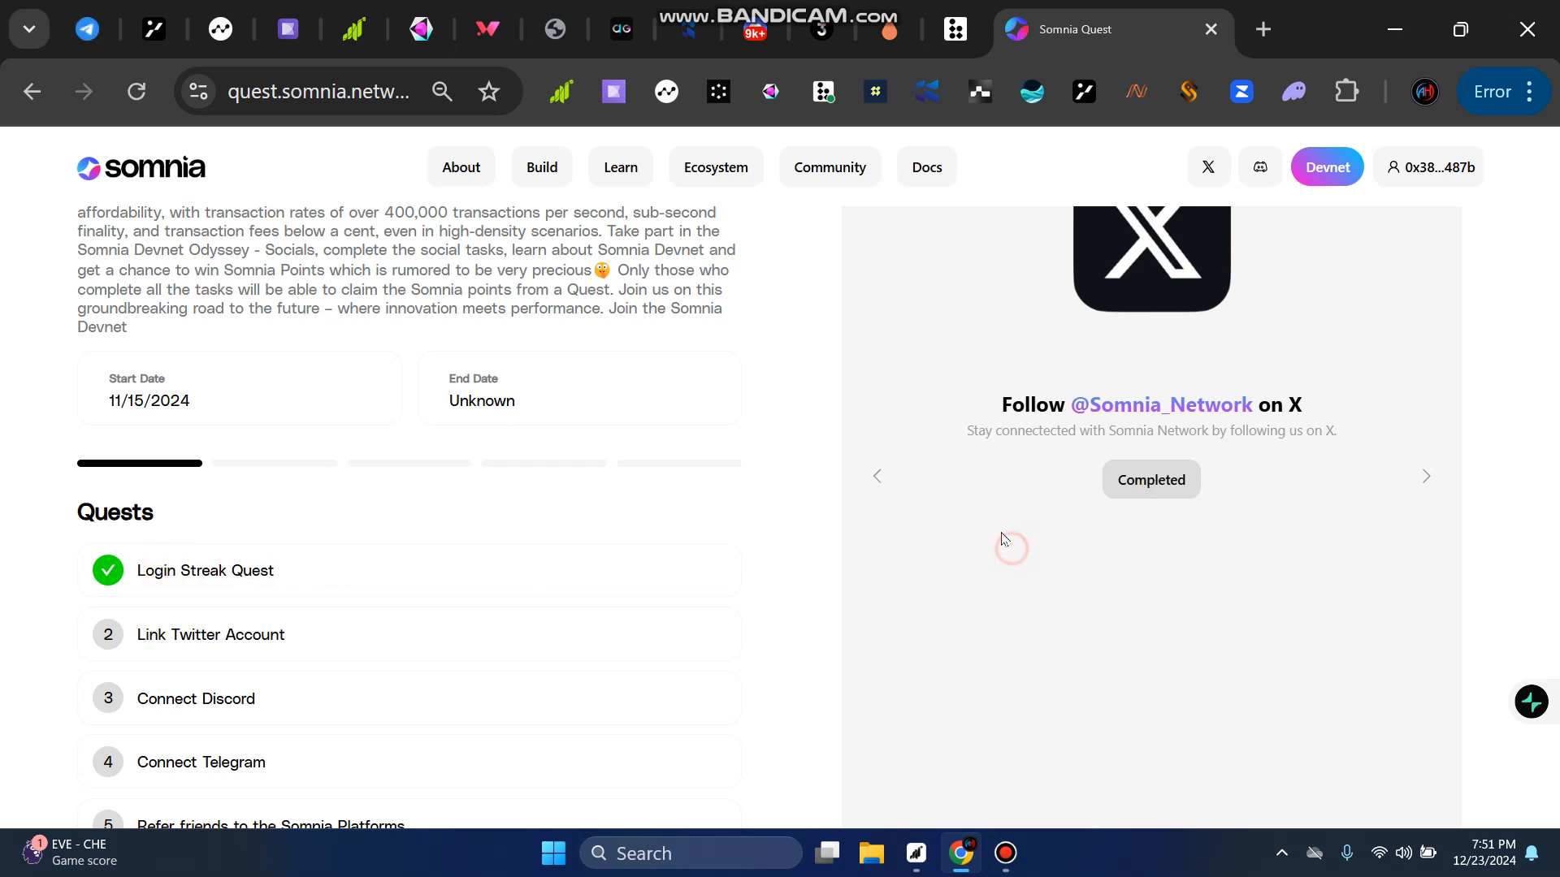
{"action": "left_click", "coordinate": [180, 652]}
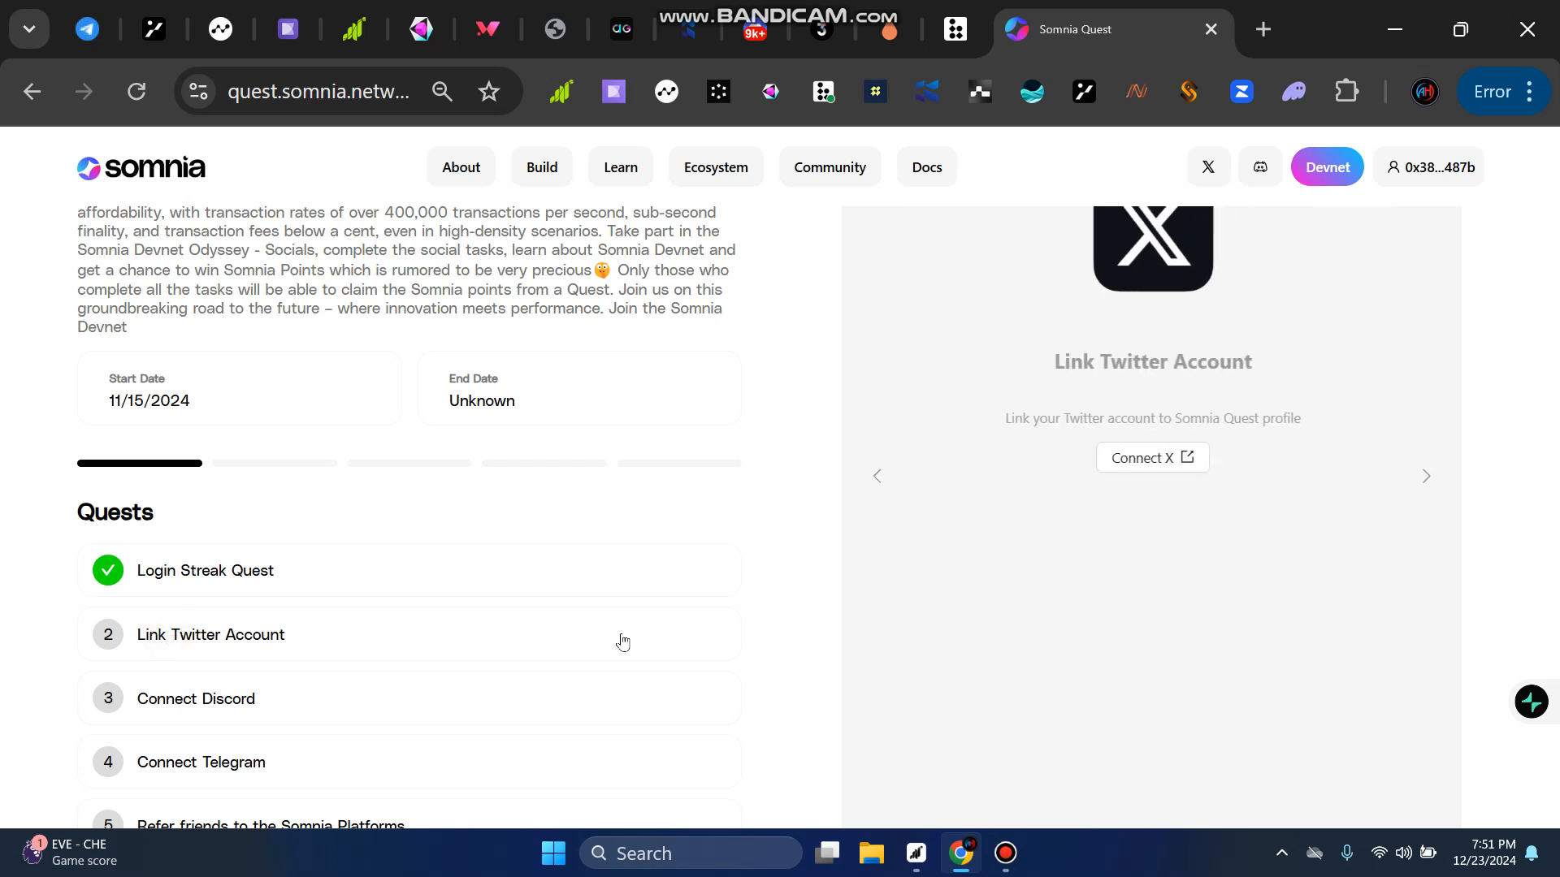
{"action": "left_click", "coordinate": [1143, 460]}
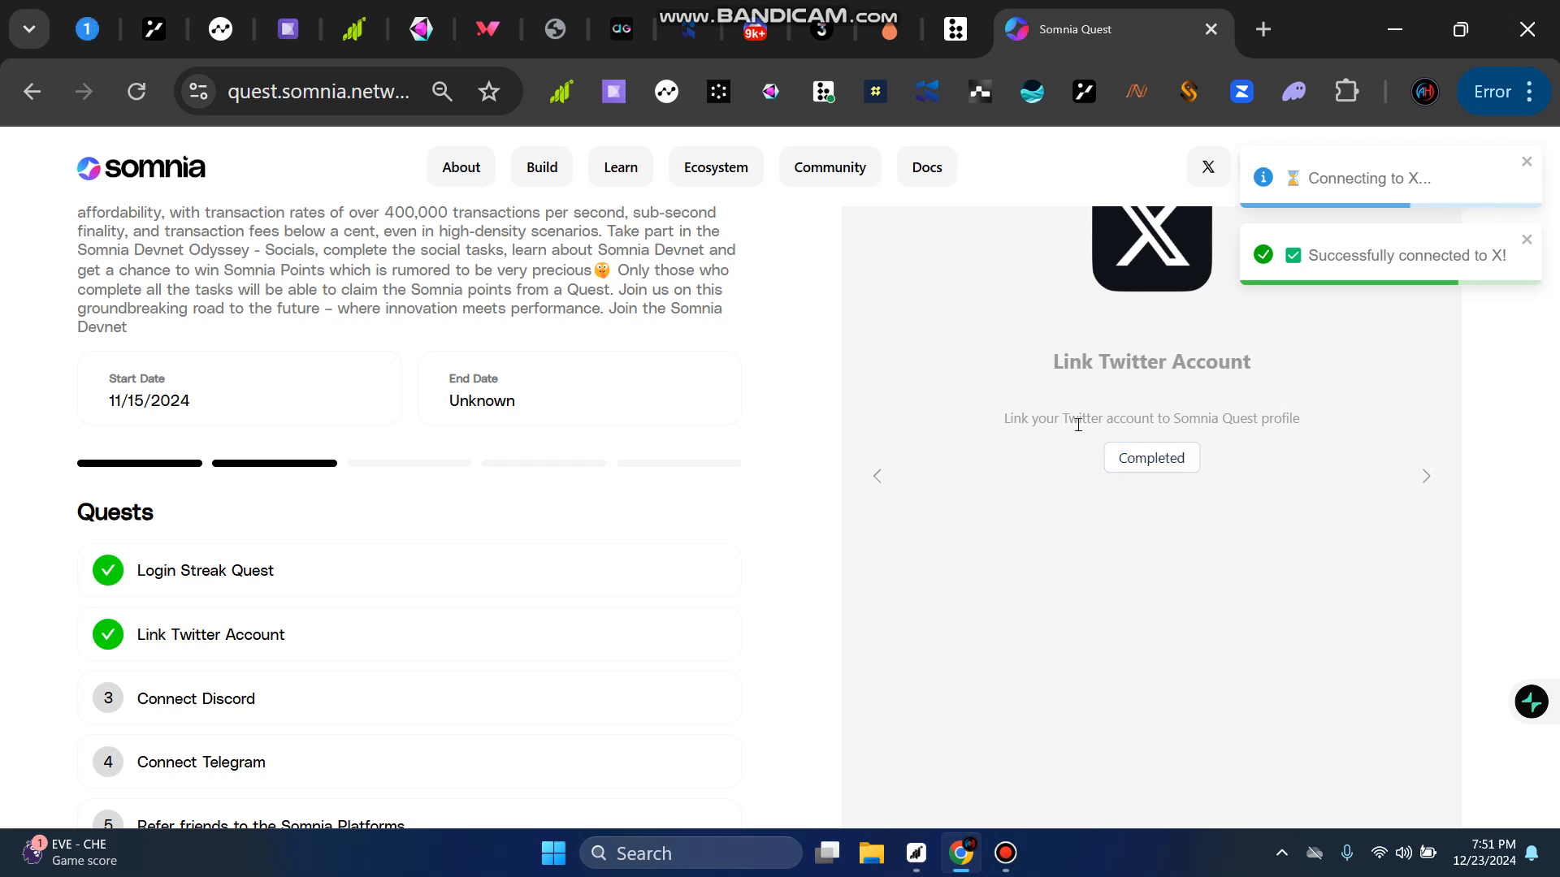
Step: Complete the Connect Discord and Connect Telegram quests by connecting both accounts
{"action": "scroll", "coordinate": [870, 484], "scroll_direction": "down", "scroll_amount": 2}
{"action": "left_click", "coordinate": [250, 554]}
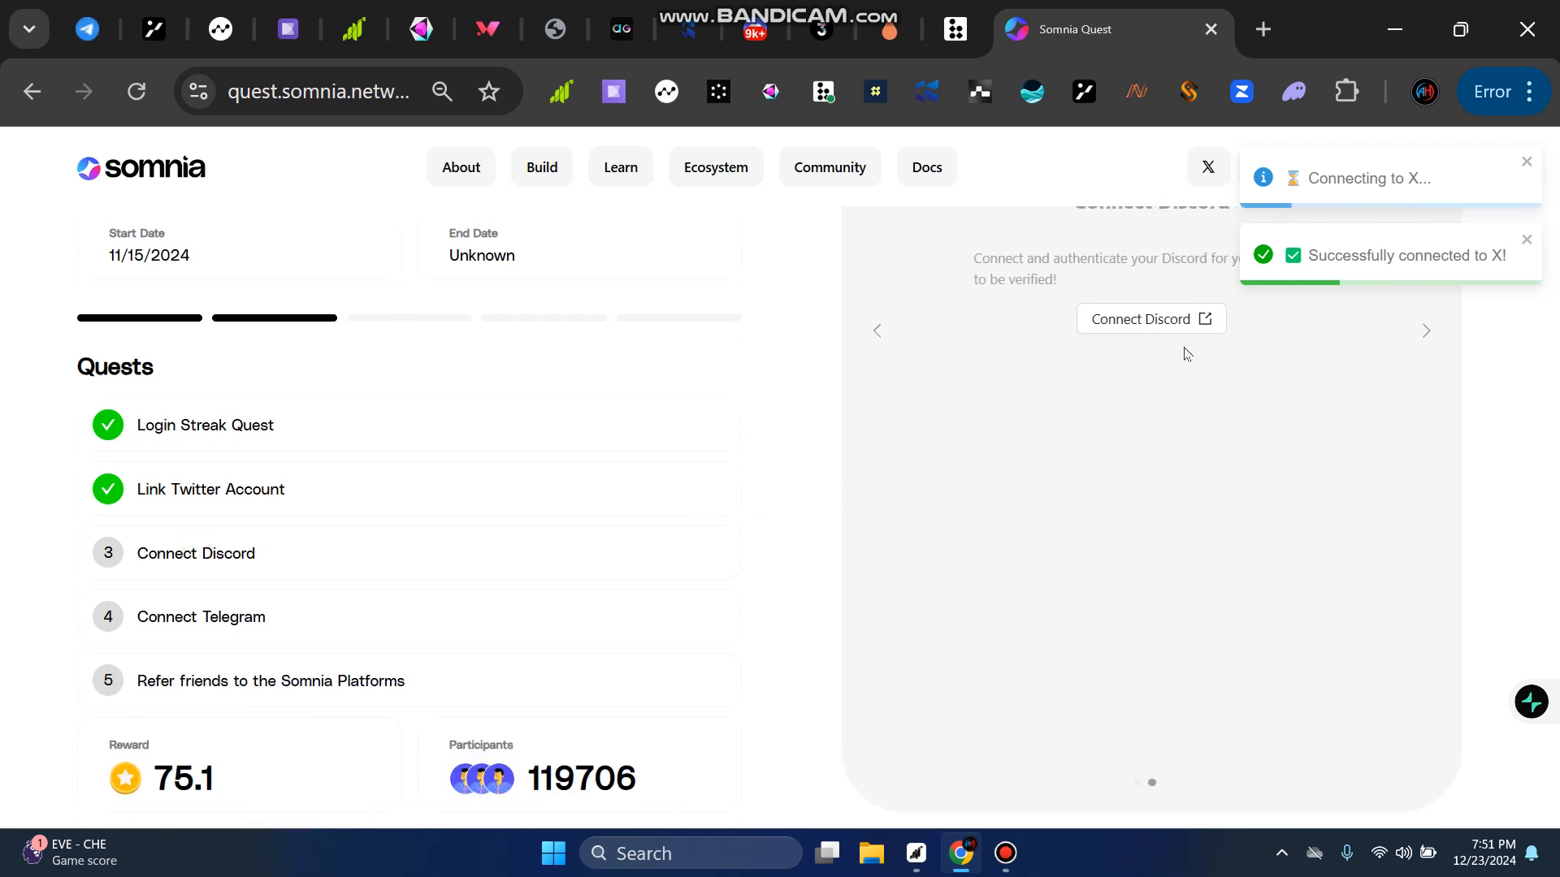
{"action": "left_click", "coordinate": [1128, 334]}
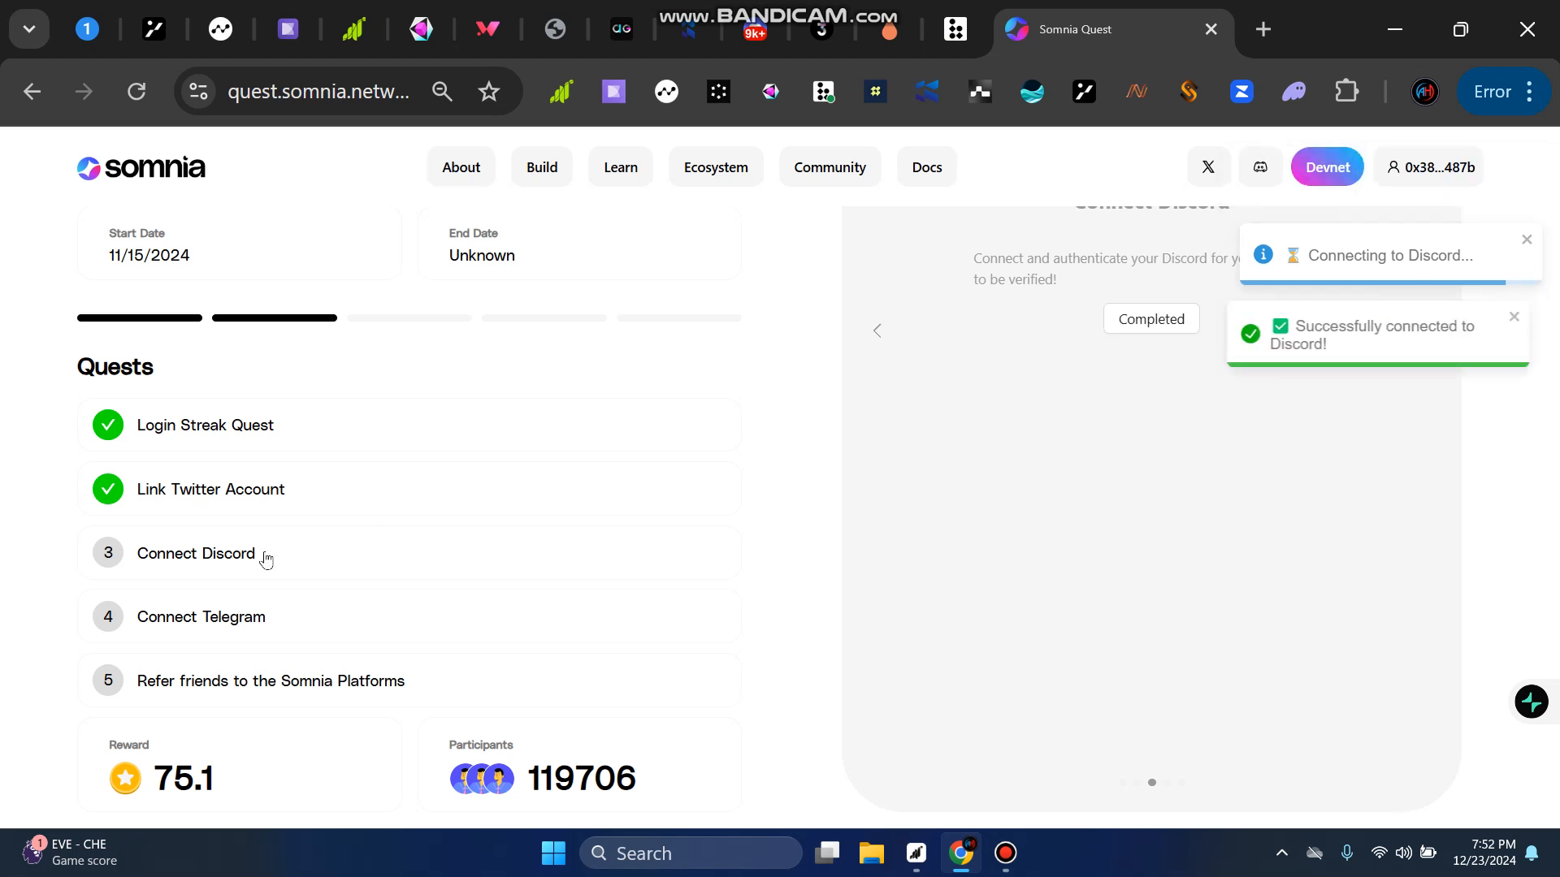
{"action": "left_click", "coordinate": [189, 613]}
{"action": "left_click", "coordinate": [1142, 338]}
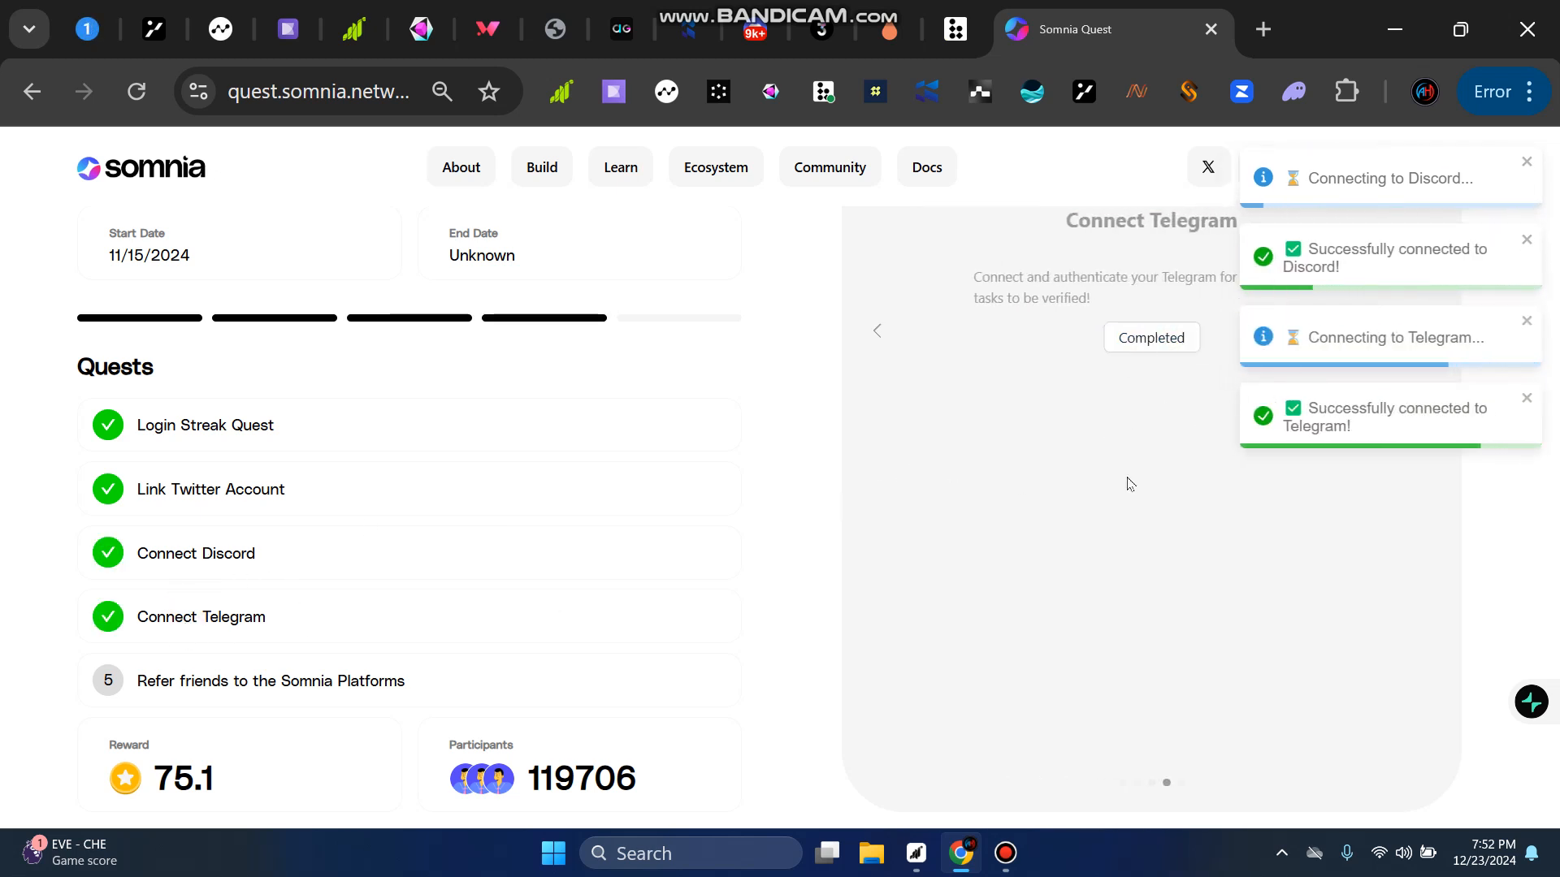
Step: Show the Refer friends to the Somnia Platforms quest and look over its Referral task, the quest list and the campaign reward
{"action": "scroll", "coordinate": [585, 528], "scroll_direction": "down", "scroll_amount": 2}
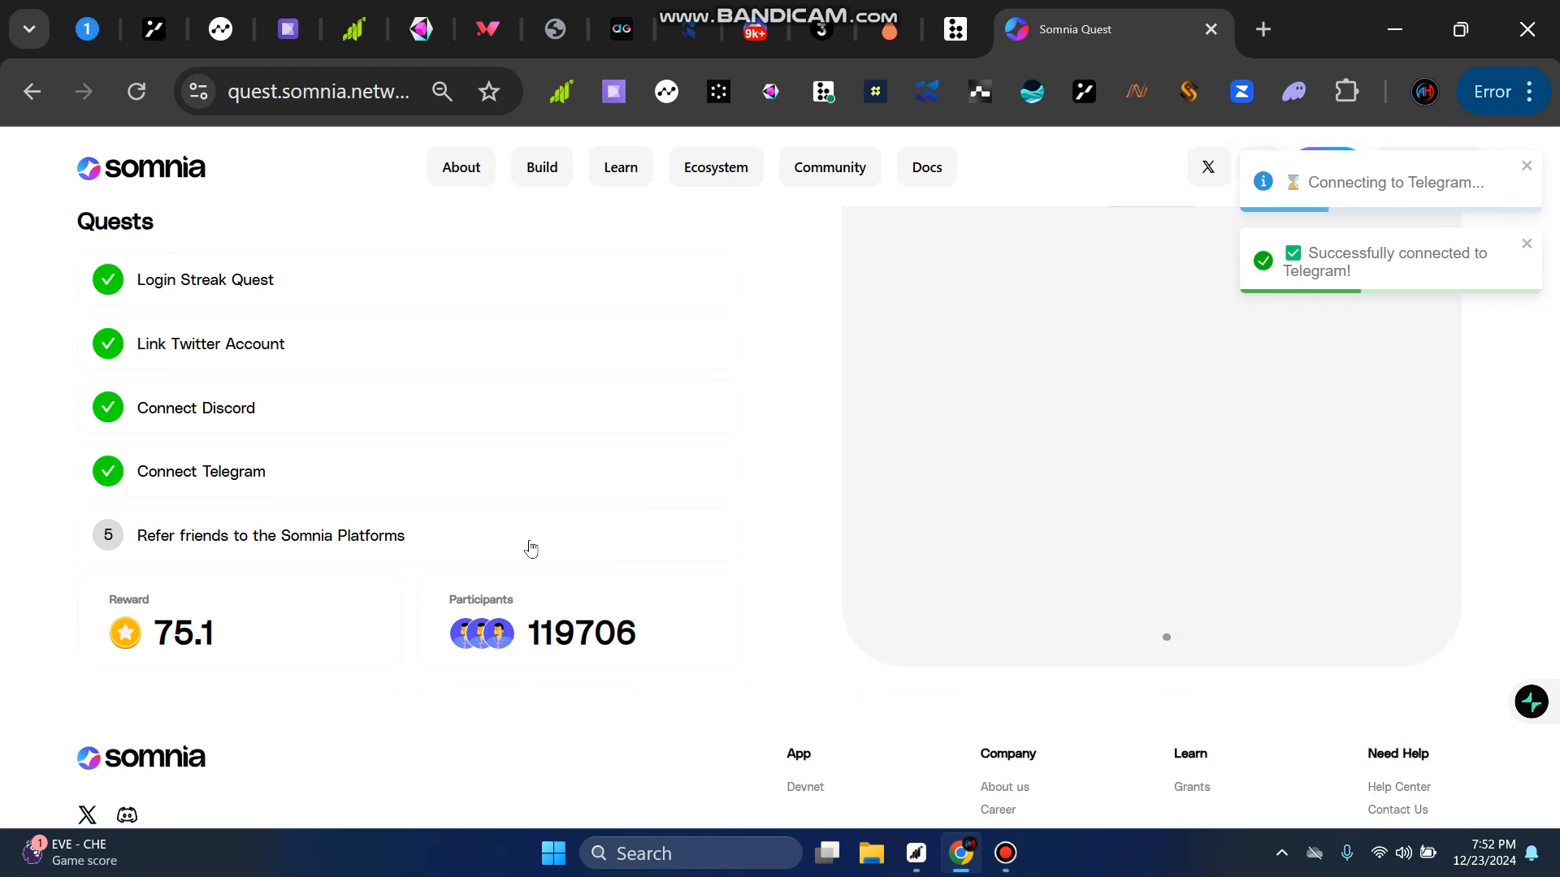
{"action": "left_click", "coordinate": [209, 540]}
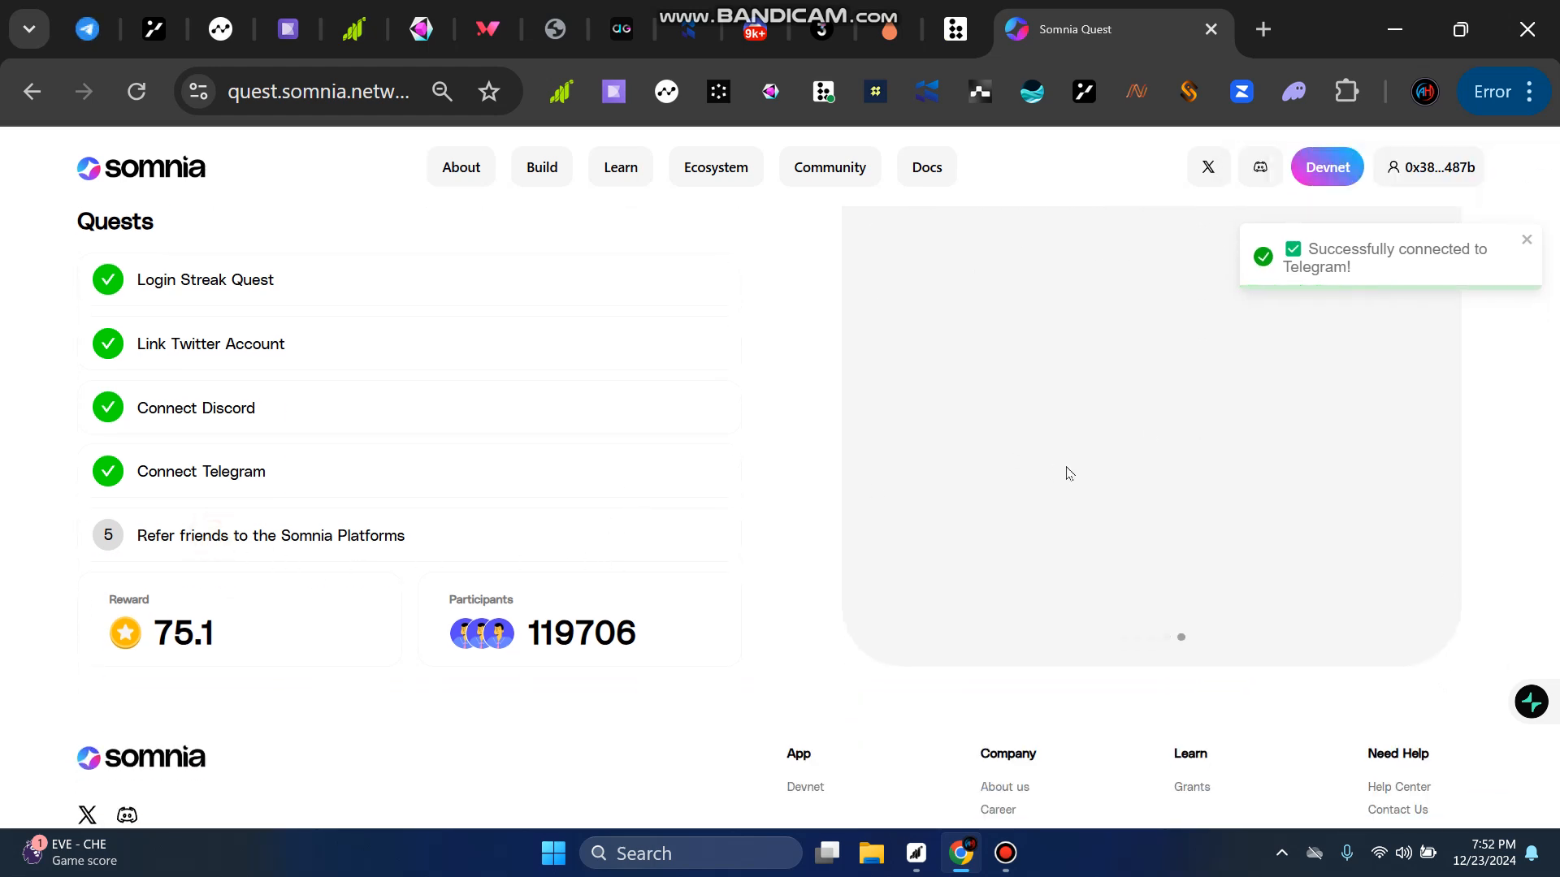
{"action": "scroll", "coordinate": [1299, 418], "scroll_direction": "up", "scroll_amount": 3}
{"action": "scroll", "coordinate": [1209, 484], "scroll_direction": "up", "scroll_amount": 3}
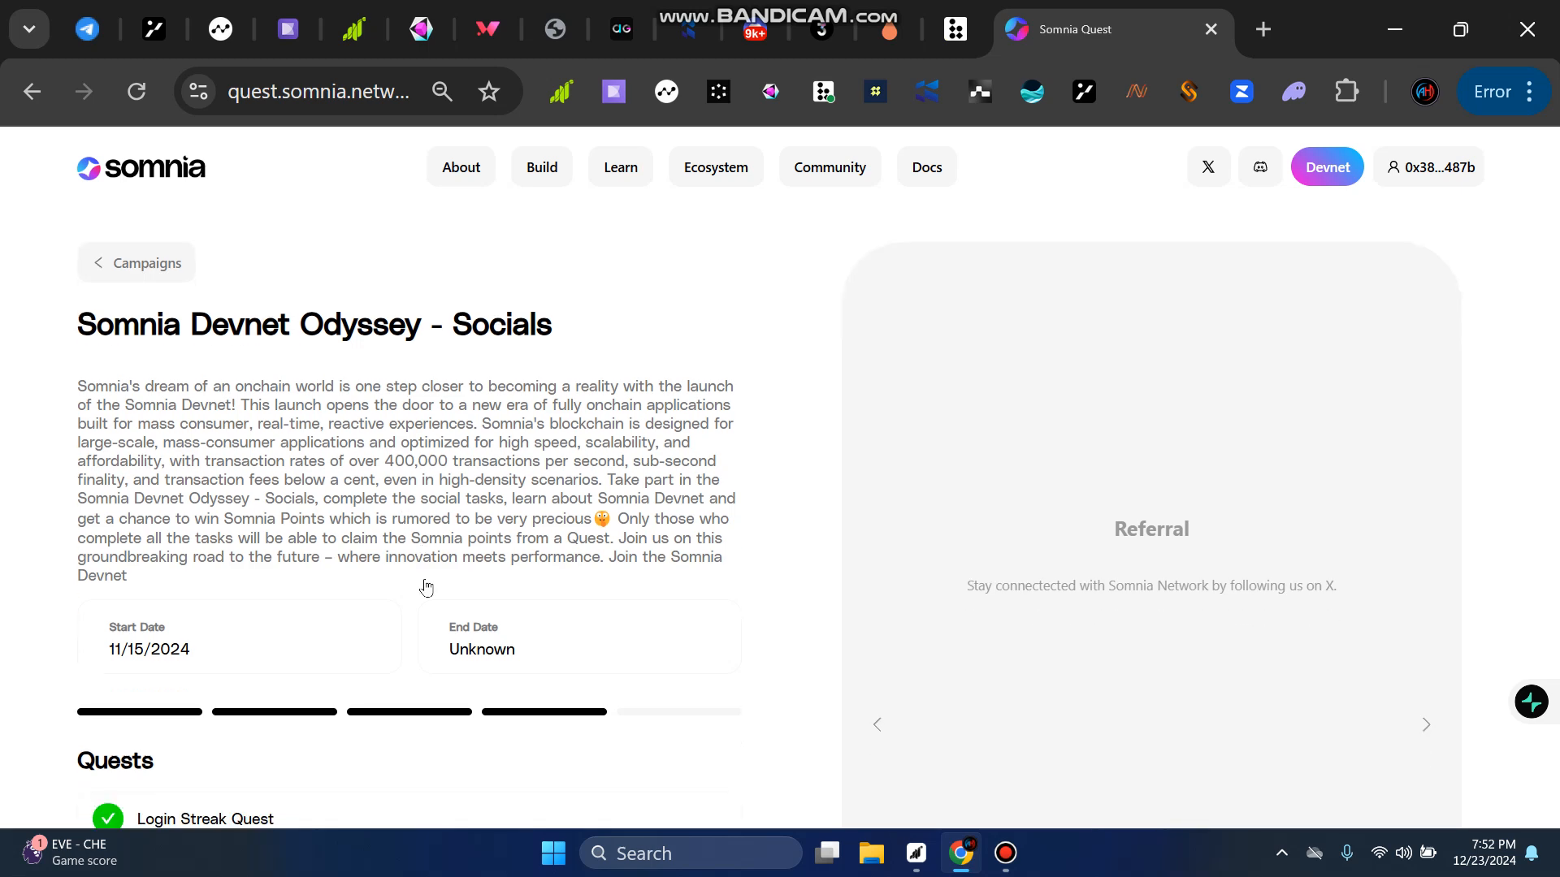
{"action": "scroll", "coordinate": [425, 585], "scroll_direction": "down", "scroll_amount": 8}
{"action": "double_click", "coordinate": [195, 457]}
{"action": "left_click", "coordinate": [205, 488]}
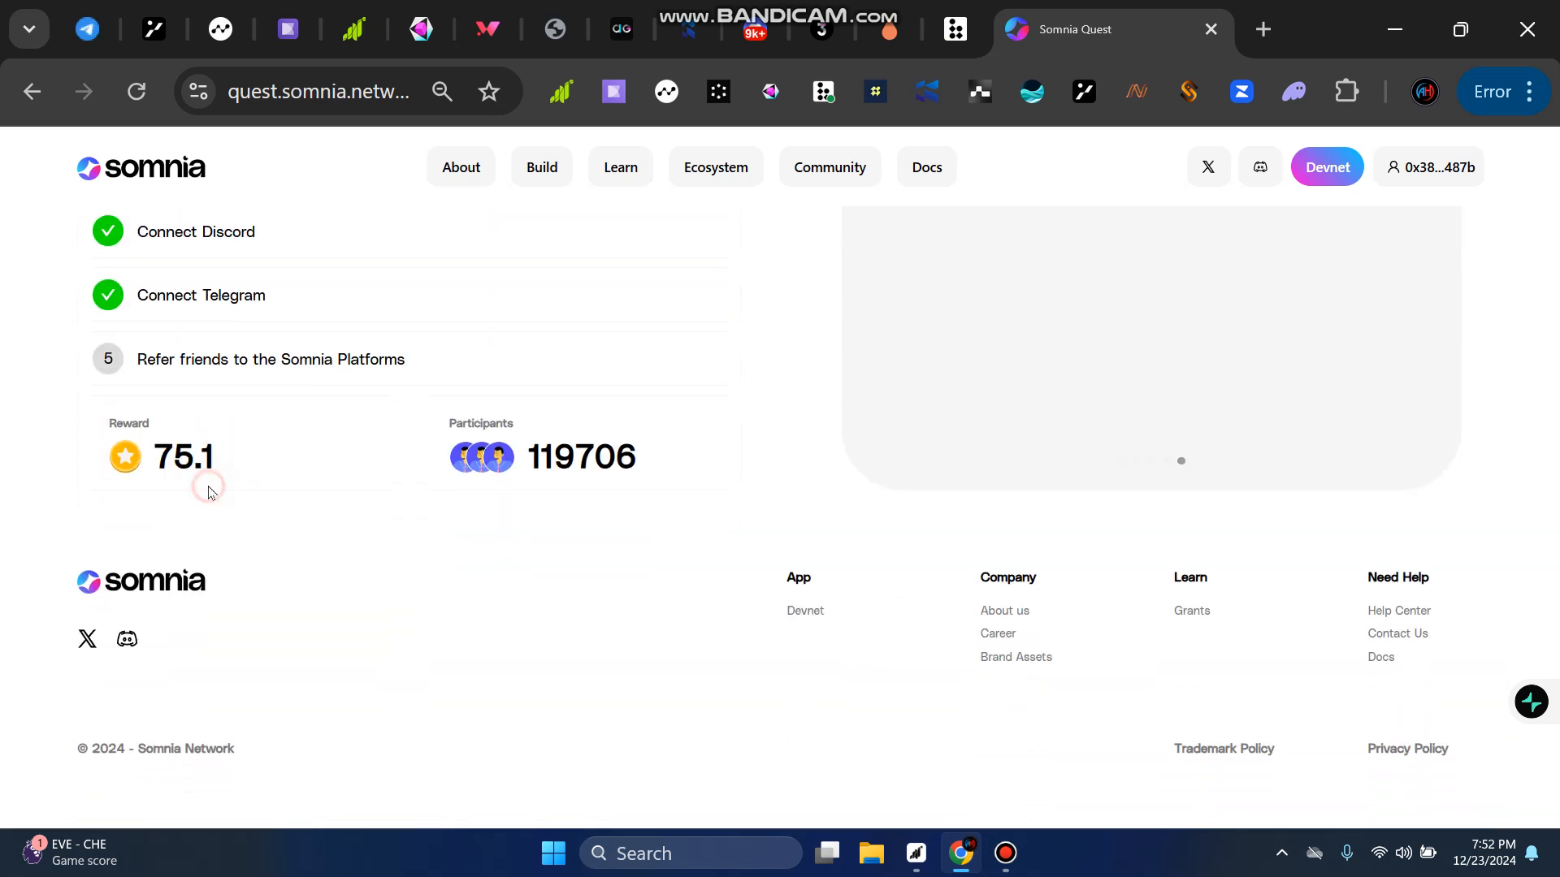
{"action": "scroll", "coordinate": [1164, 403], "scroll_direction": "up", "scroll_amount": 3}
{"action": "scroll", "coordinate": [1163, 403], "scroll_direction": "up", "scroll_amount": 4}
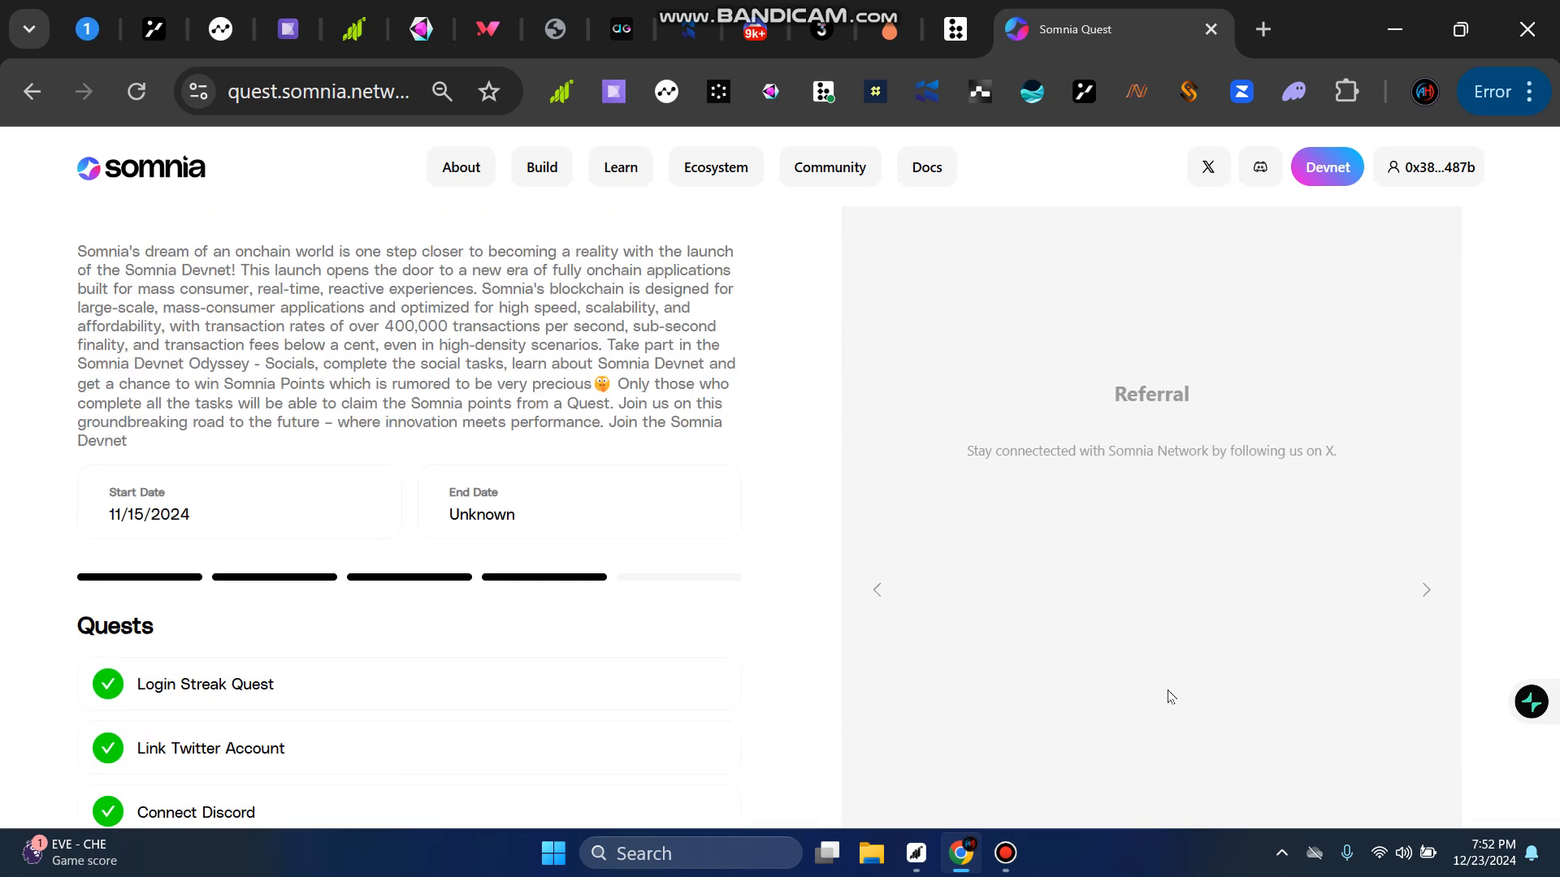
{"action": "left_click", "coordinate": [1018, 861]}
{"action": "left_click", "coordinate": [1410, 288]}
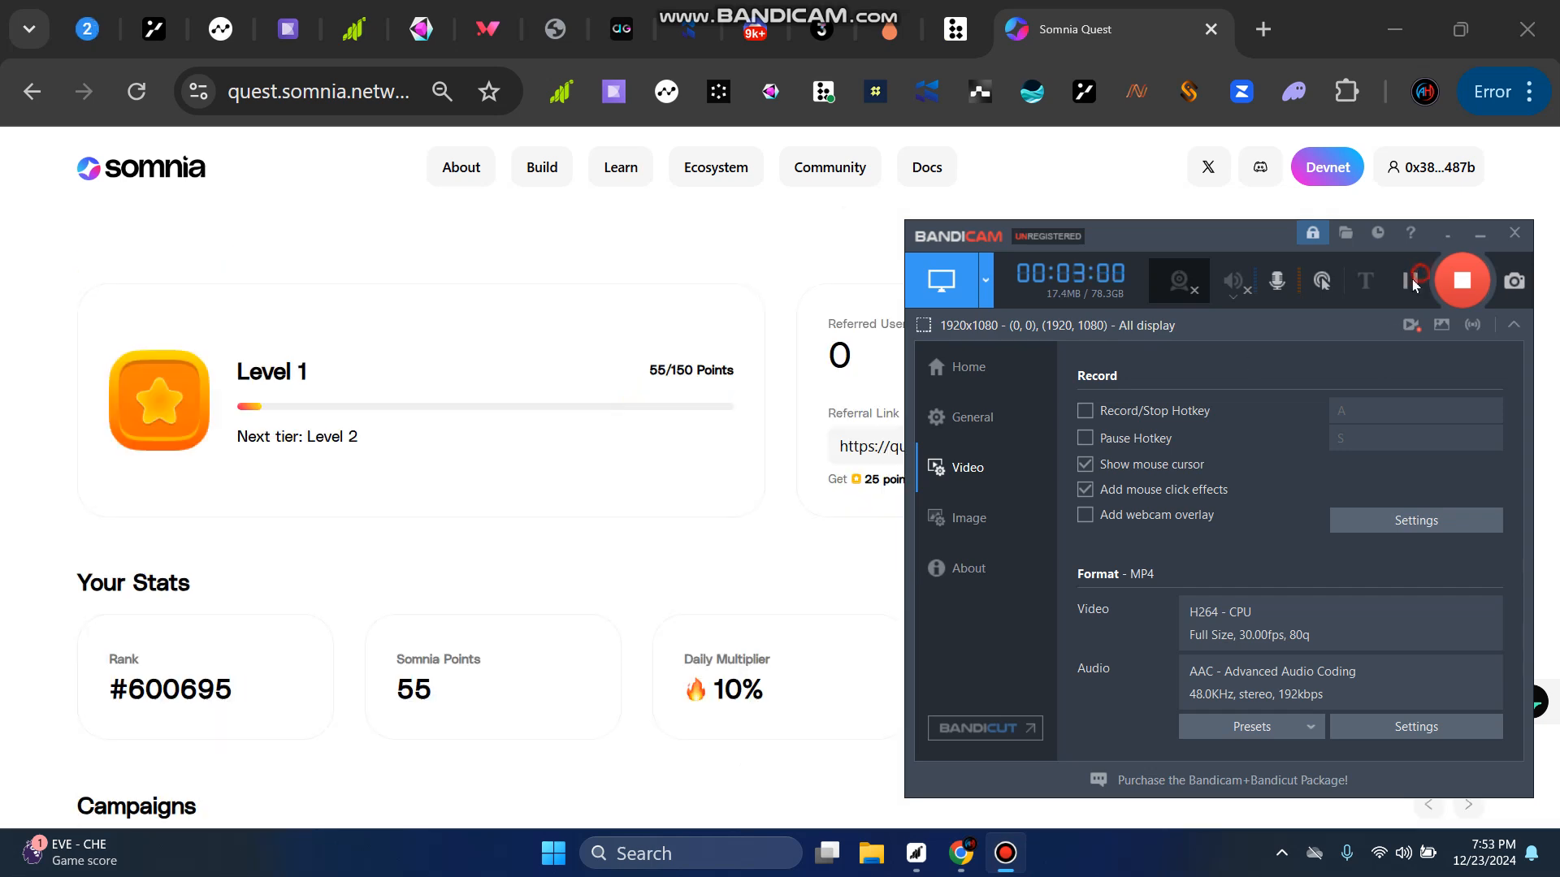
{"action": "left_click", "coordinate": [673, 520]}
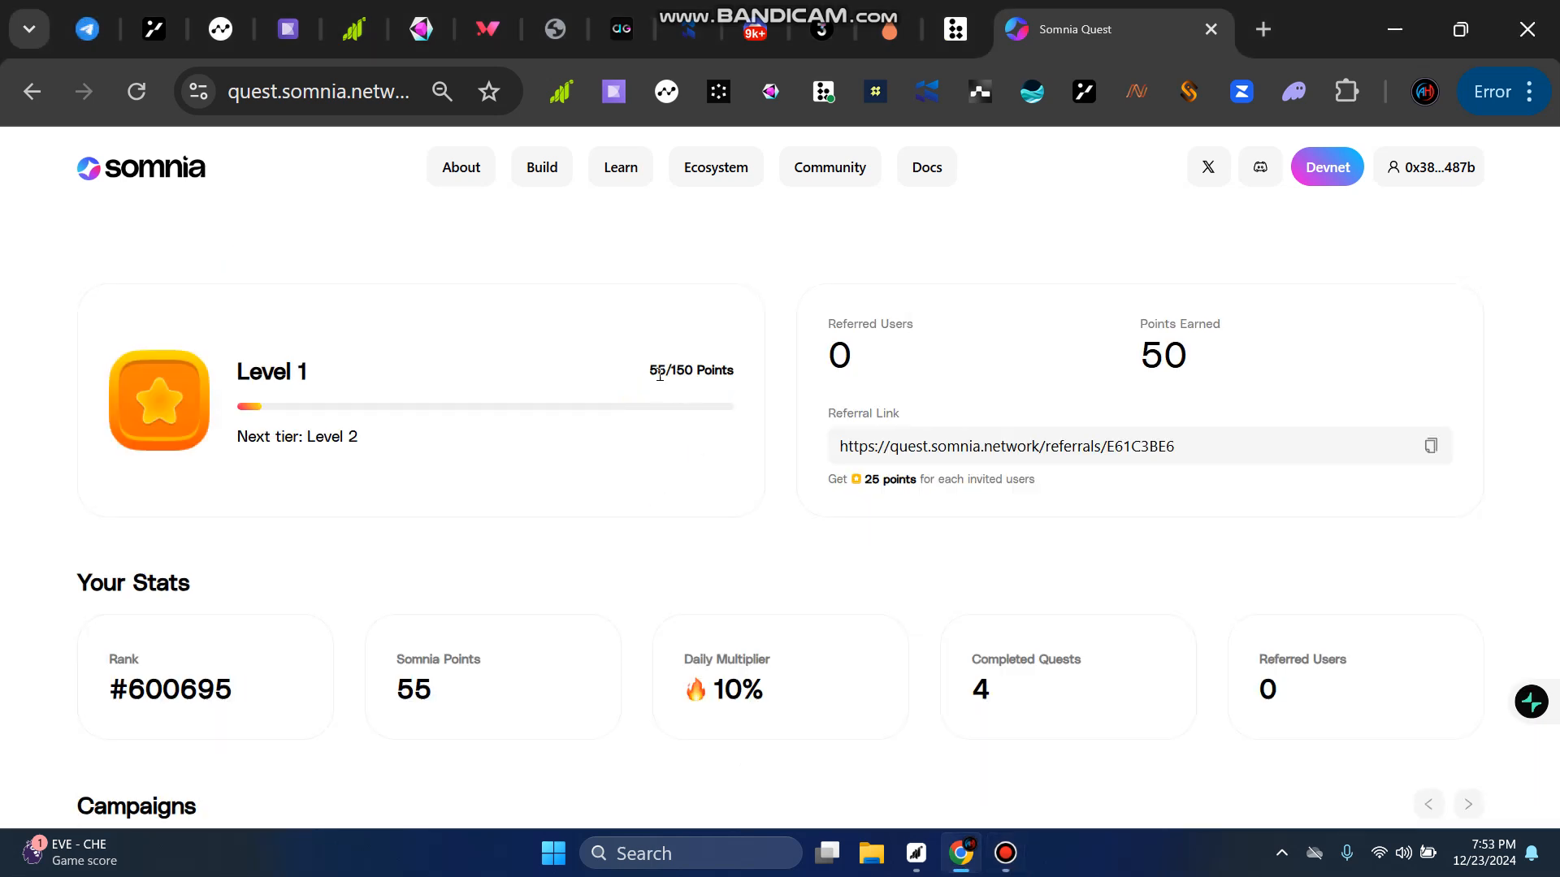
Step: Review the level points, Somnia Points, campaign progress and connected social accounts on the wallet's account page
{"action": "left_click_drag", "start_coordinate": [649, 370], "coordinate": [740, 392]}
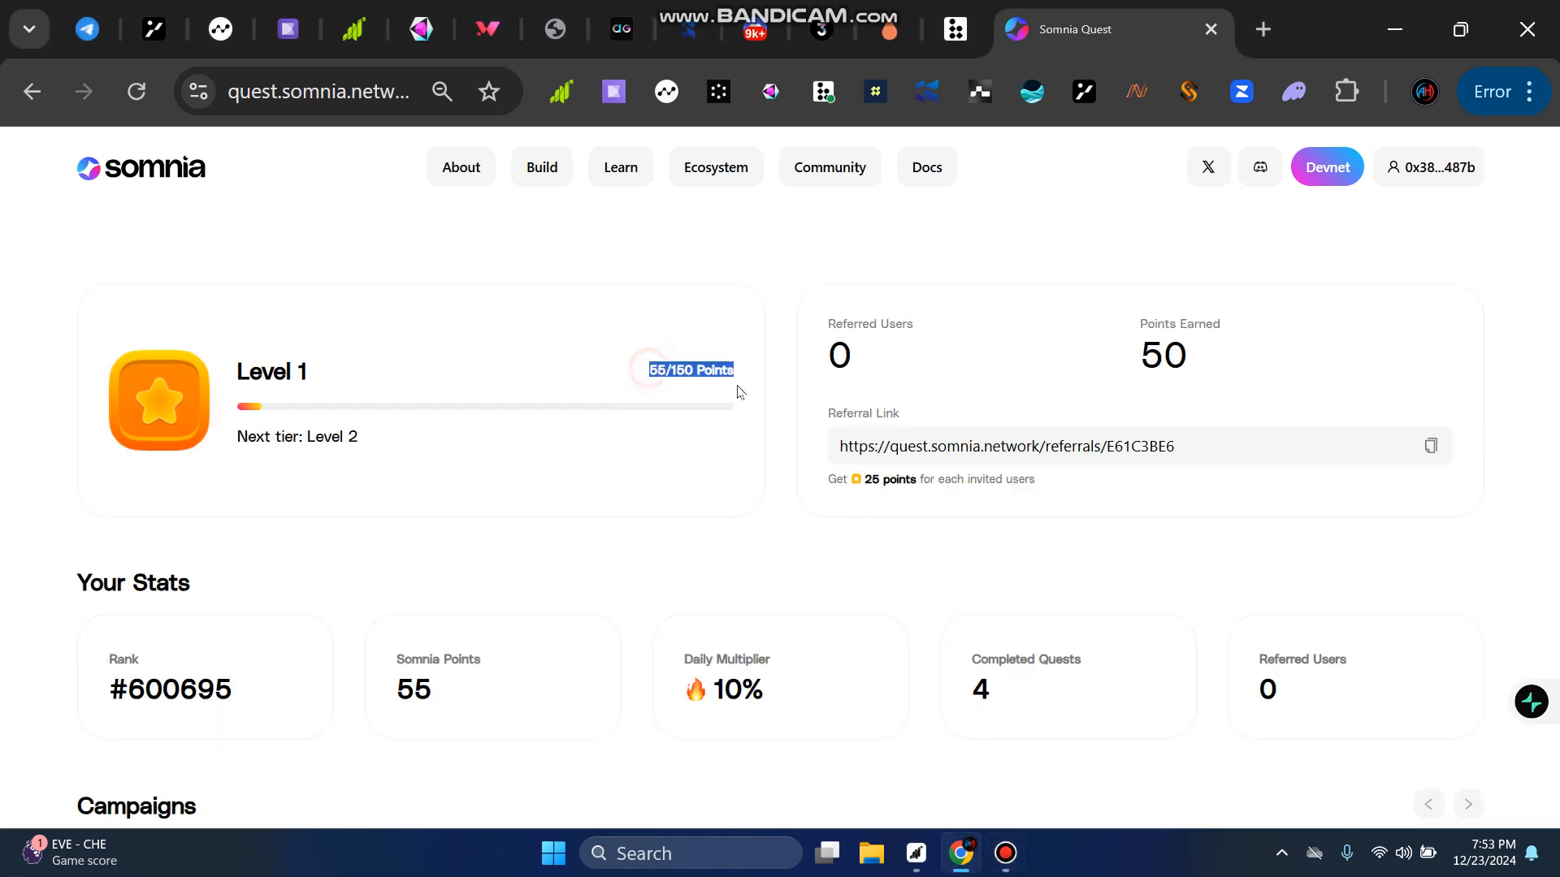
{"action": "left_click", "coordinate": [1459, 157]}
{"action": "left_click", "coordinate": [1201, 348]}
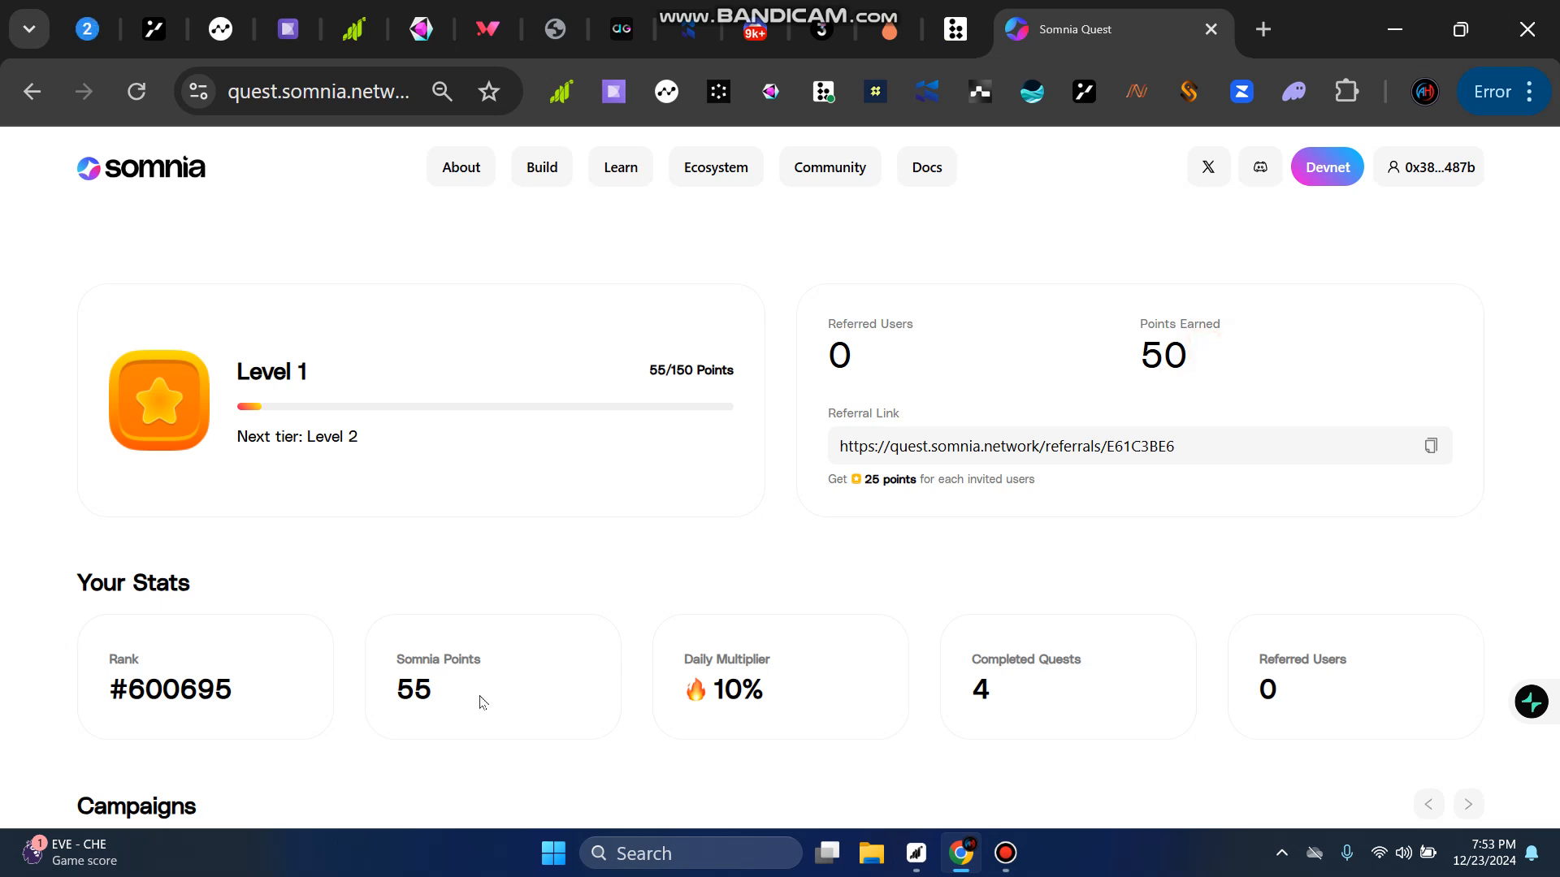
{"action": "left_click_drag", "start_coordinate": [474, 691], "coordinate": [373, 690]}
{"action": "left_click", "coordinate": [397, 690]}
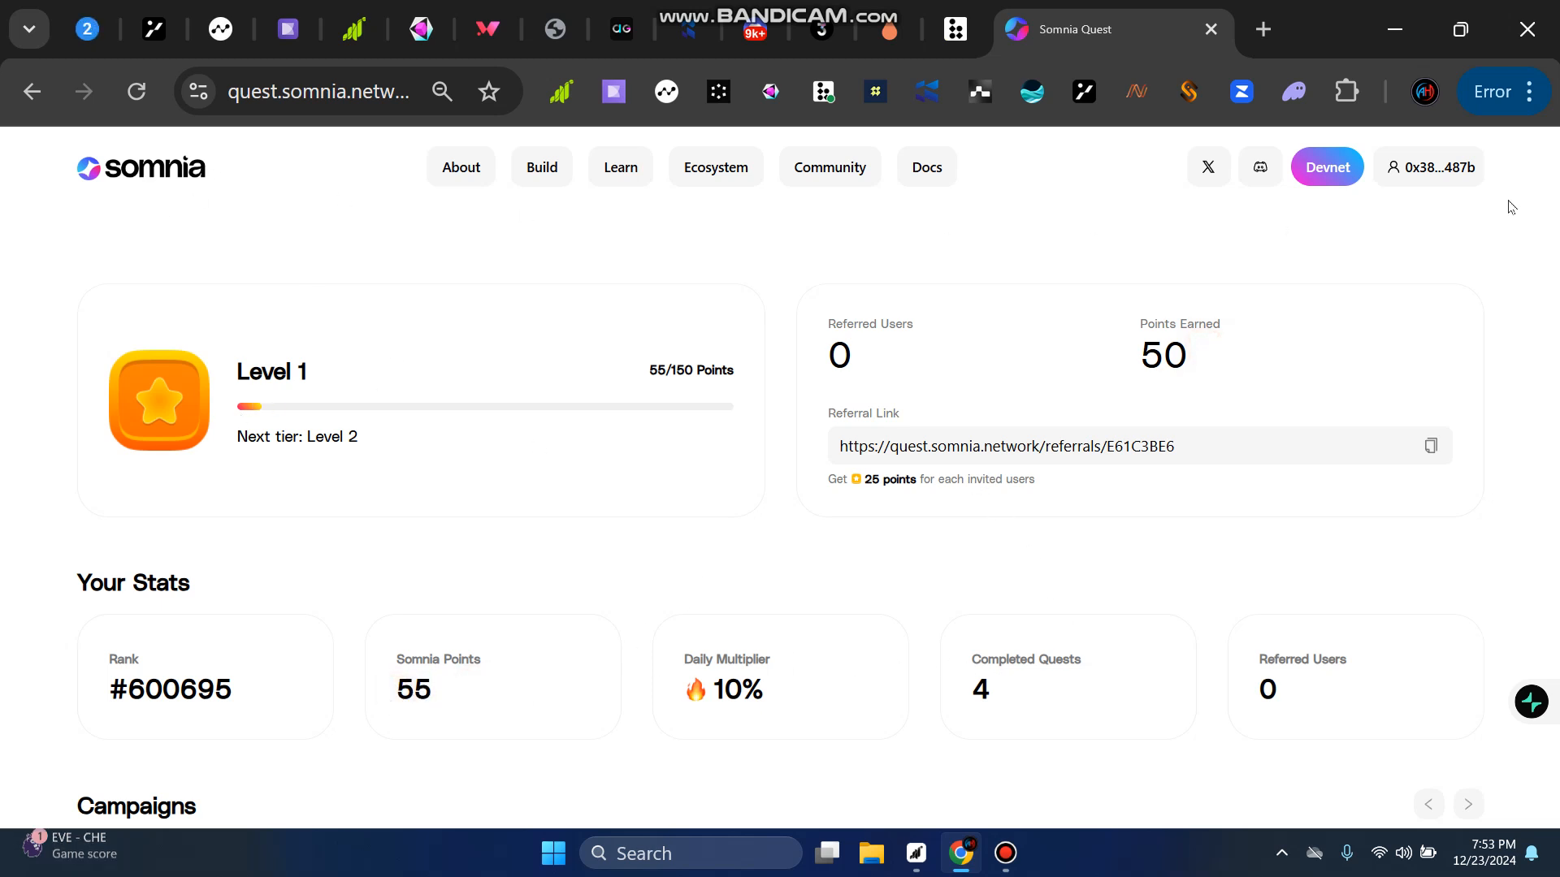
{"action": "scroll", "coordinate": [331, 515], "scroll_direction": "down", "scroll_amount": 9}
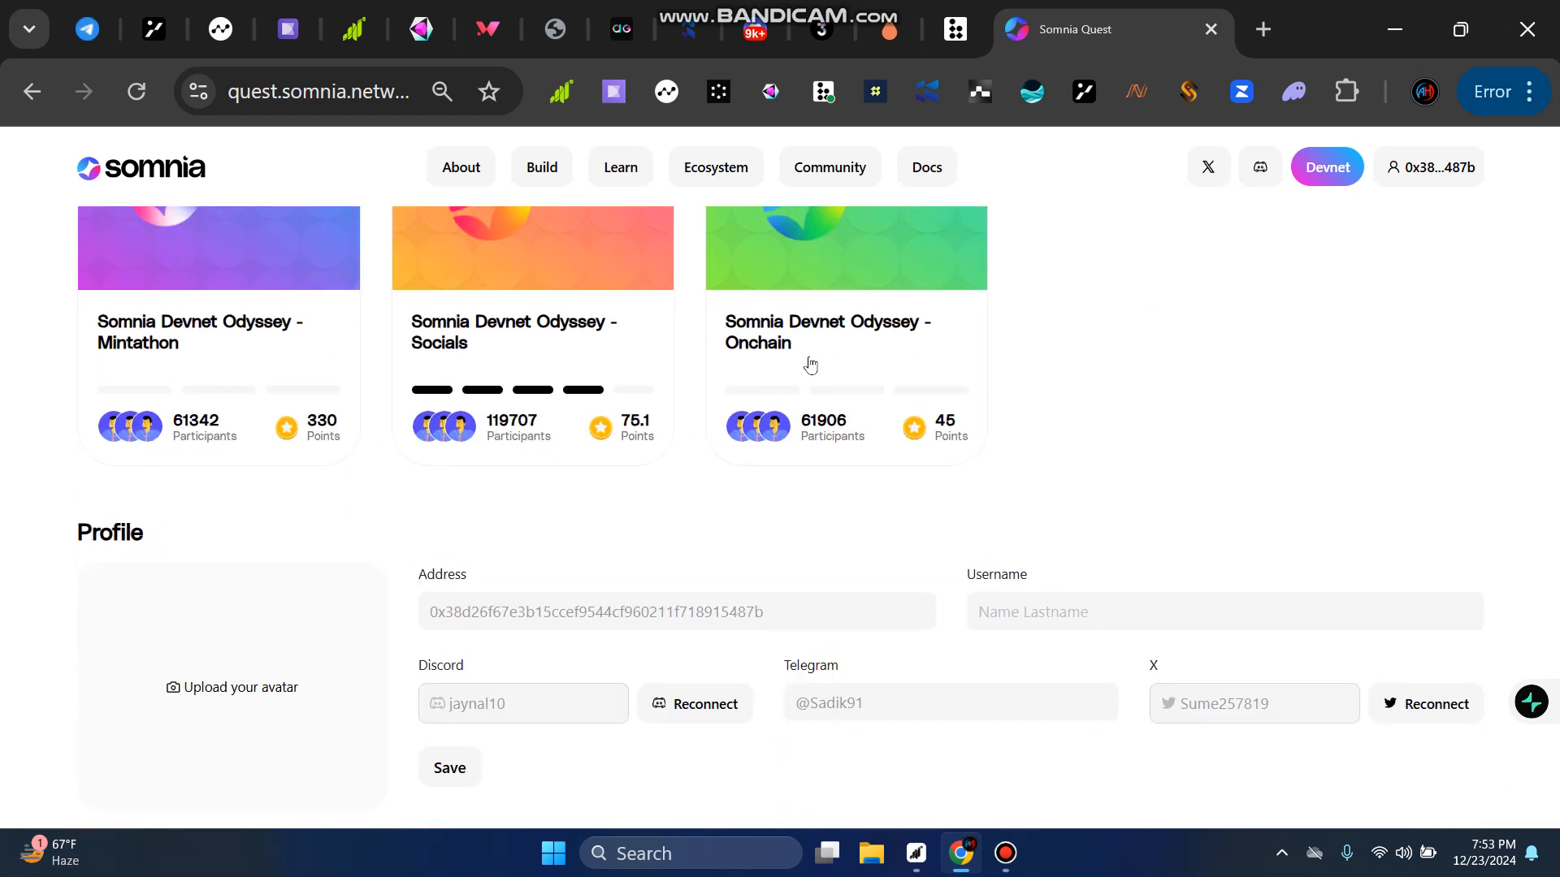
{"action": "scroll", "coordinate": [952, 399], "scroll_direction": "up", "scroll_amount": 3}
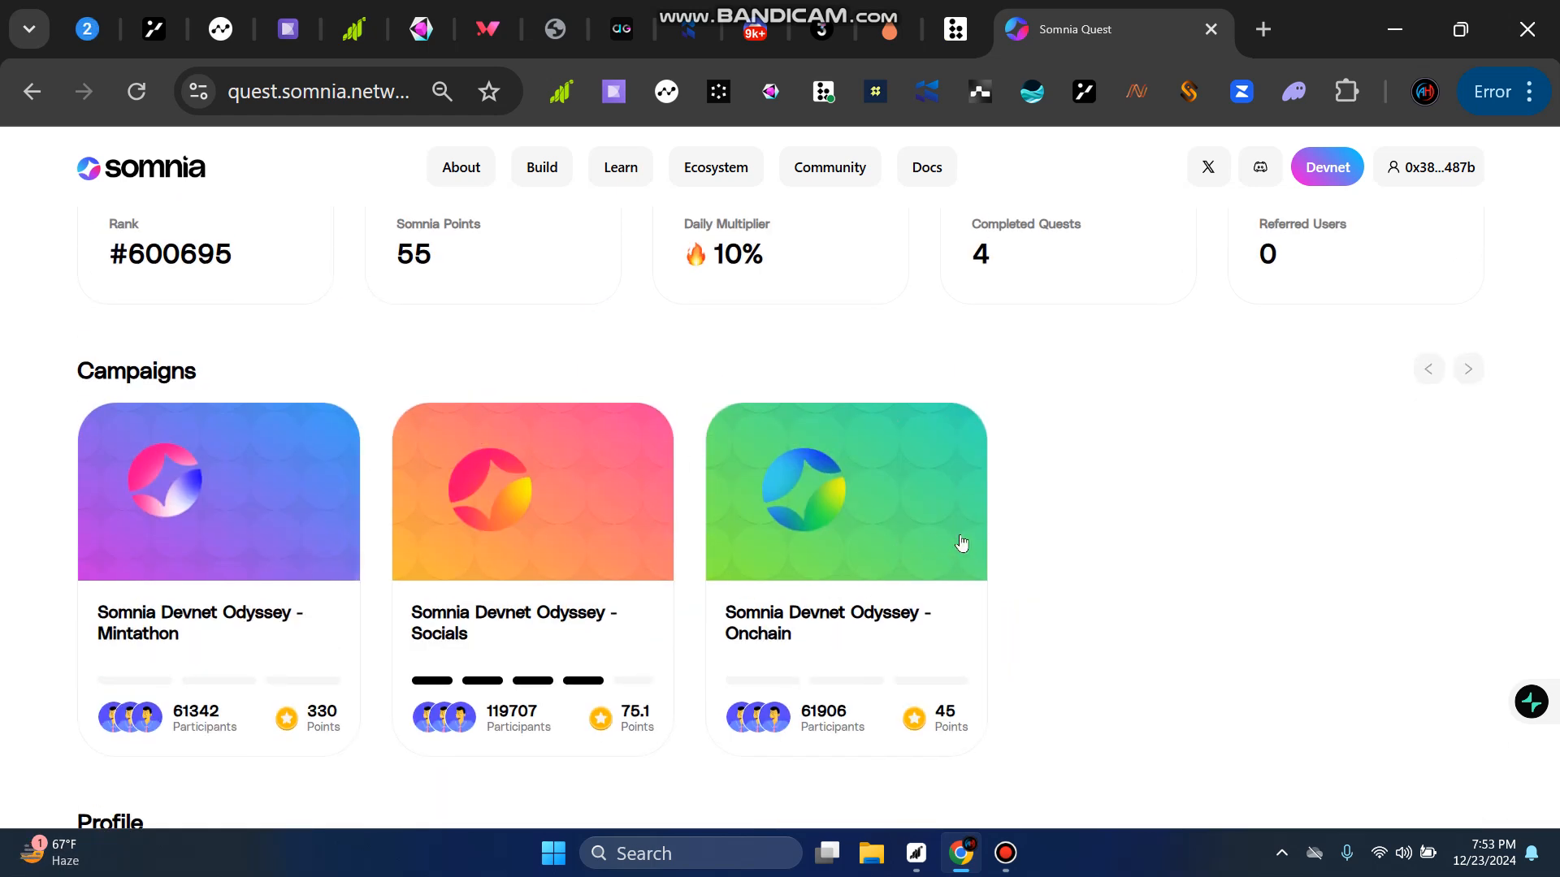
{"action": "scroll", "coordinate": [961, 543], "scroll_direction": "down", "scroll_amount": 2}
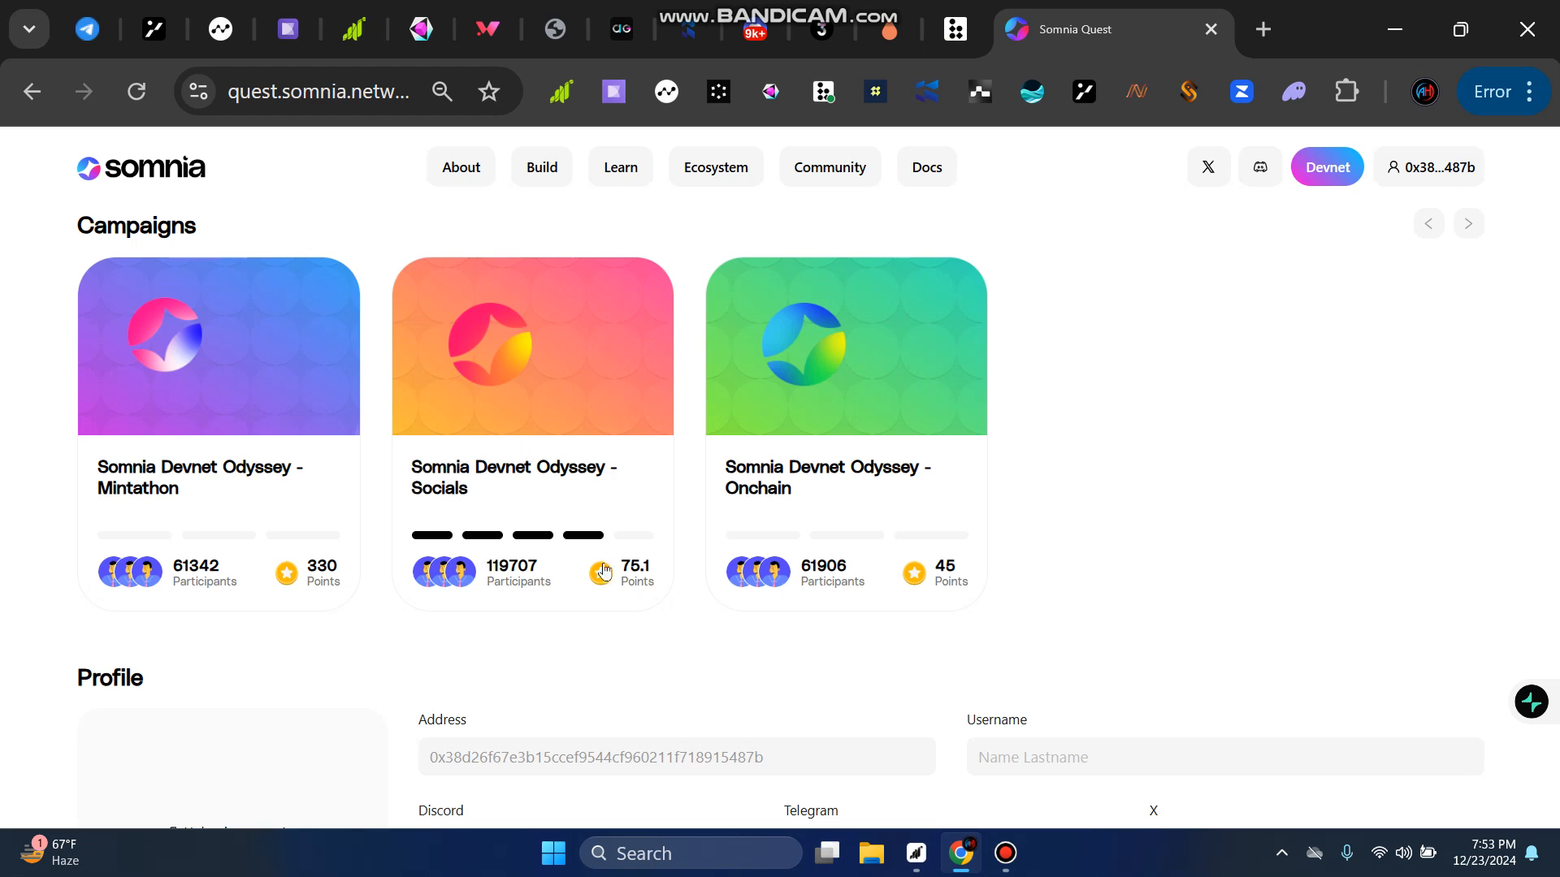
Step: Reopen the Somnia Devnet Odyssey - Socials campaign and check its Refer friends to the Somnia Platforms quest
{"action": "scroll", "coordinate": [593, 581], "scroll_direction": "down", "scroll_amount": 5}
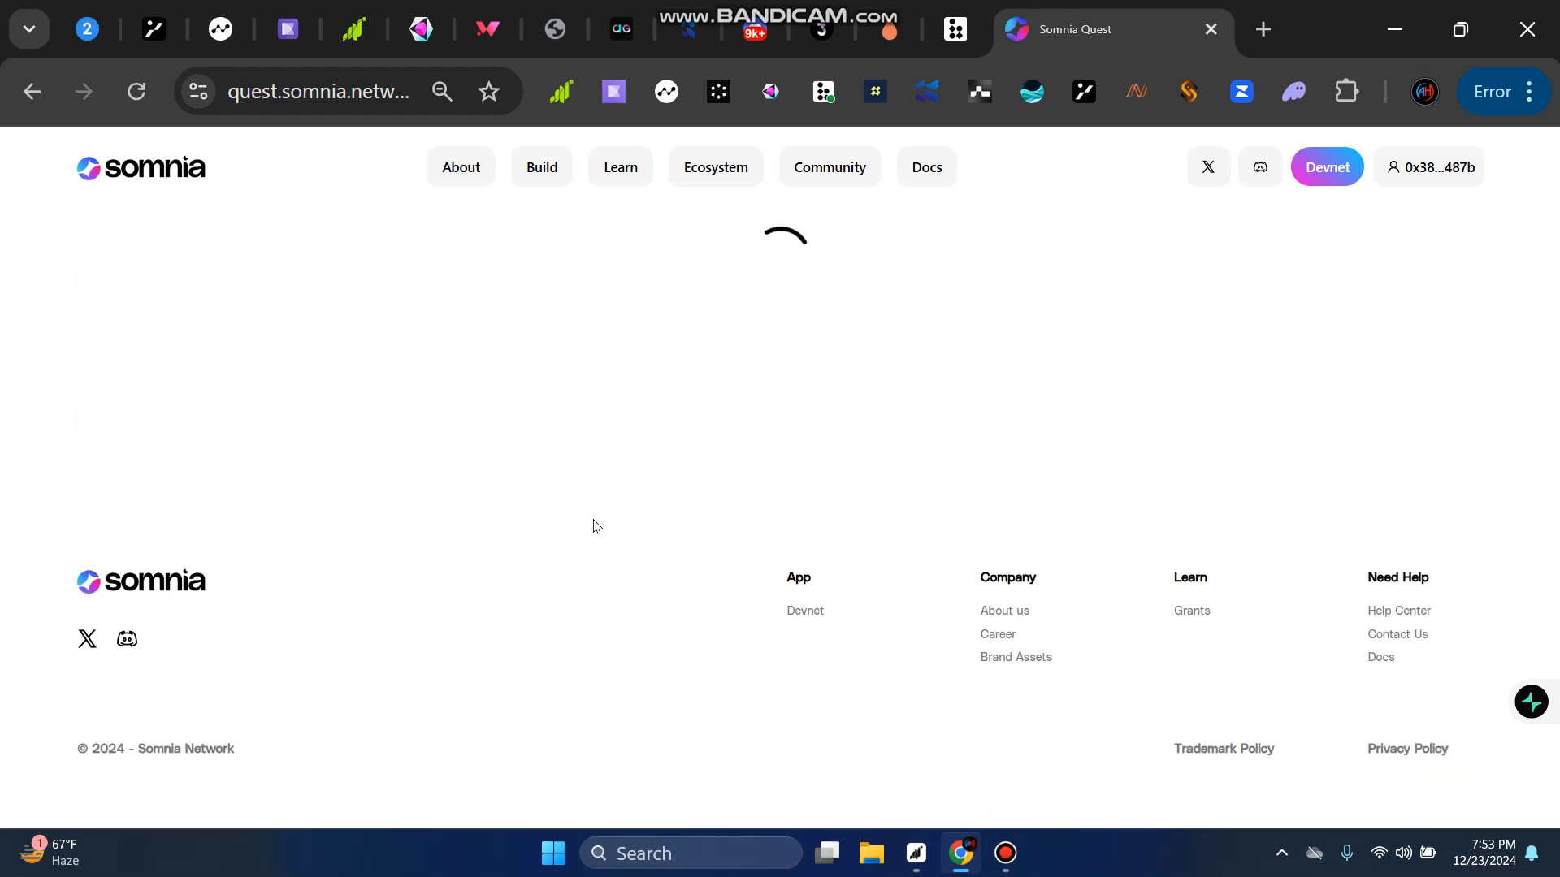
{"action": "scroll", "coordinate": [219, 539], "scroll_direction": "down", "scroll_amount": 6}
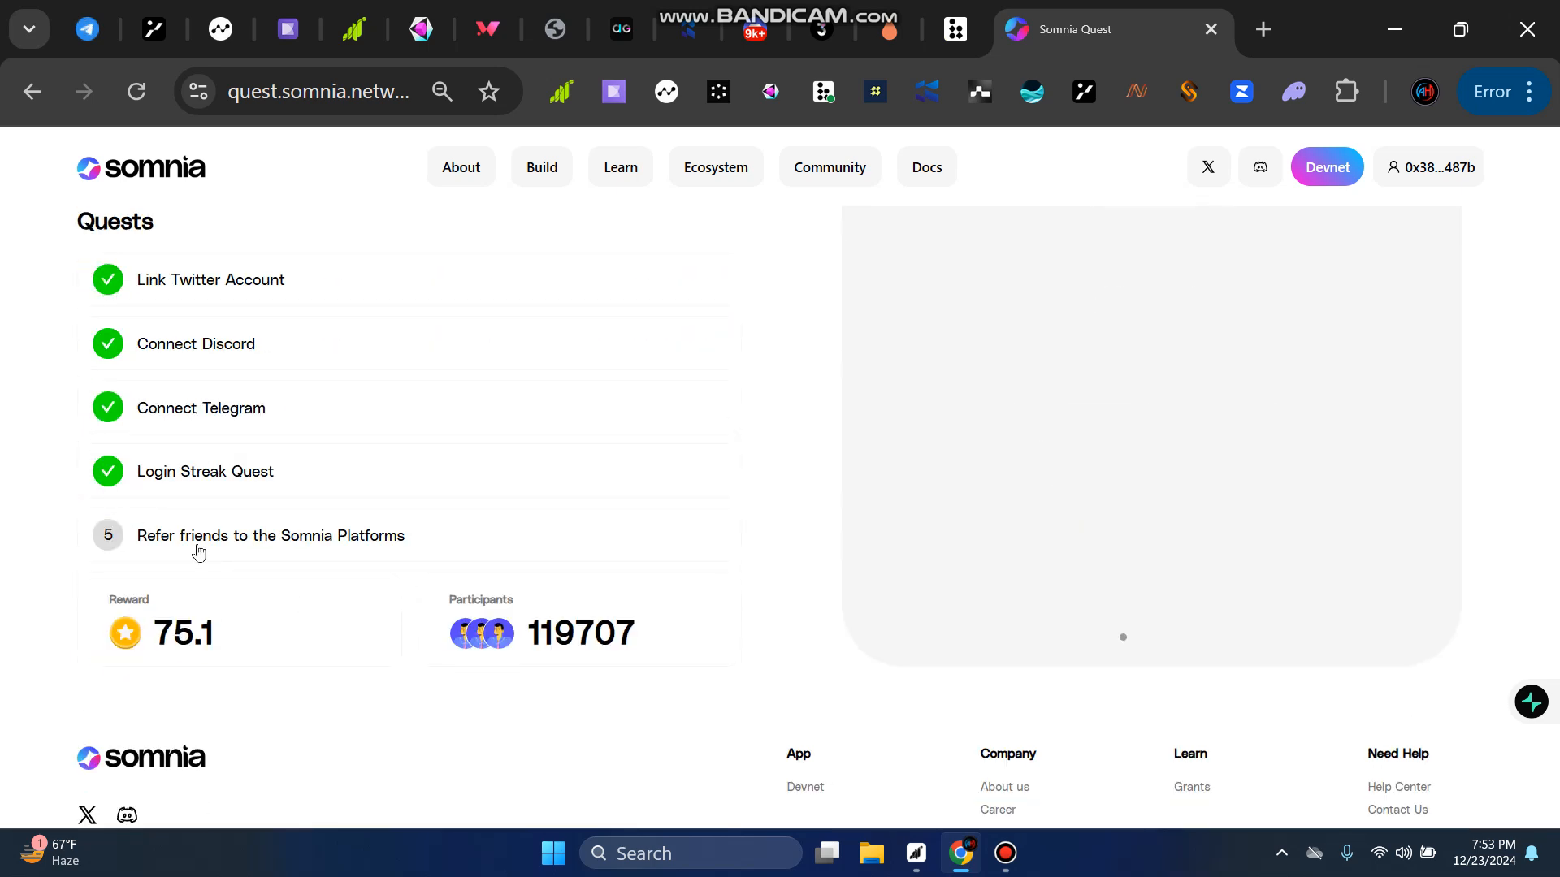
{"action": "left_click", "coordinate": [336, 536]}
{"action": "scroll", "coordinate": [812, 447], "scroll_direction": "up", "scroll_amount": 7}
{"action": "scroll", "coordinate": [812, 443], "scroll_direction": "down", "scroll_amount": 2}
{"action": "scroll", "coordinate": [700, 474], "scroll_direction": "up", "scroll_amount": 2}
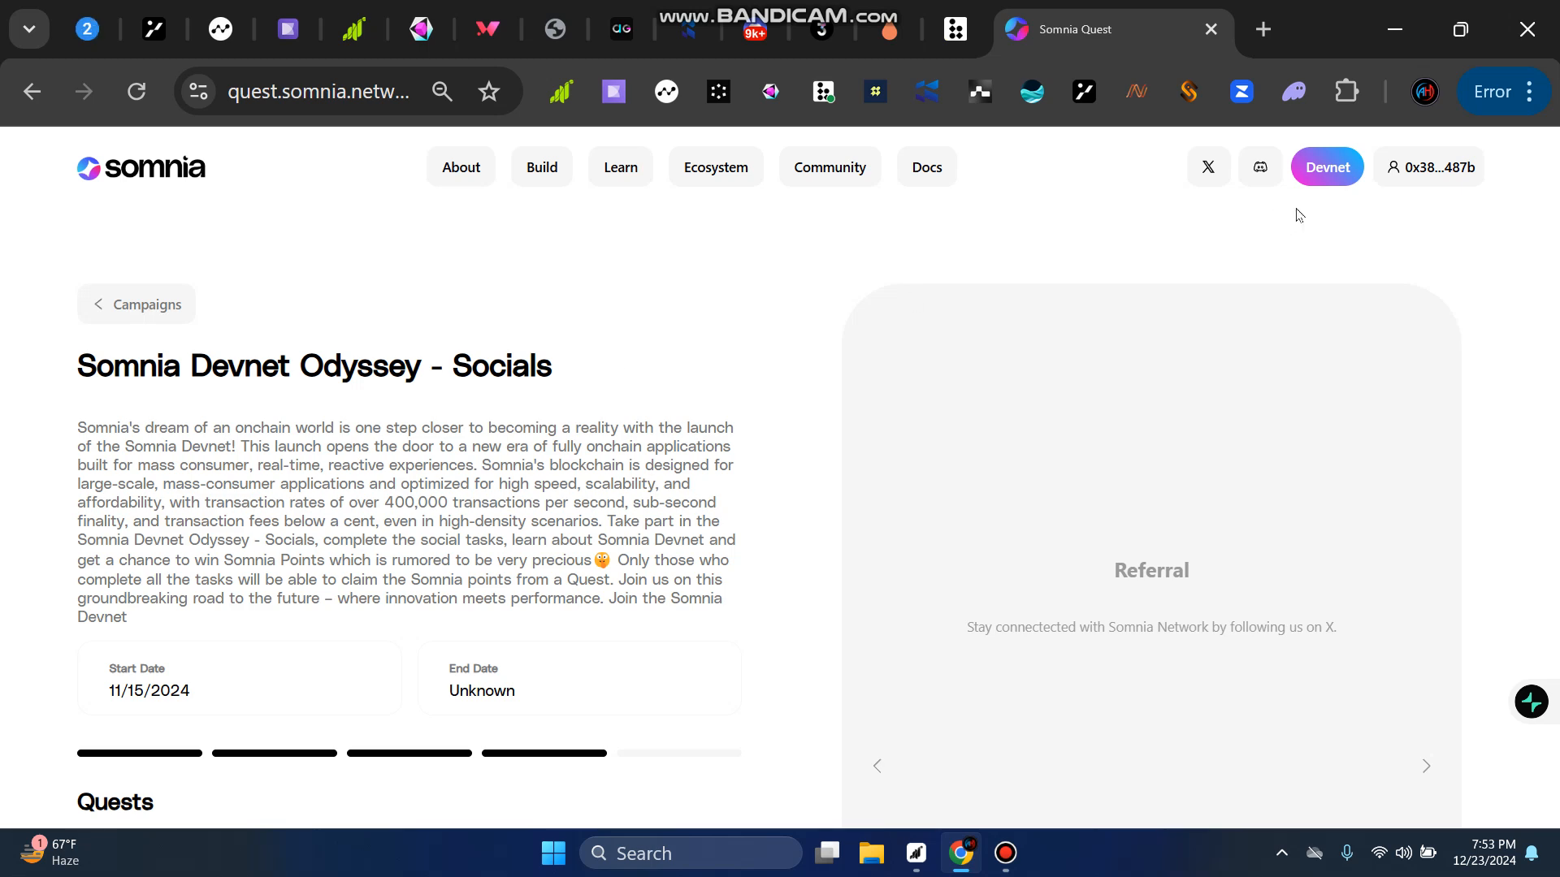
Step: Return to the wallet's account page and open the Somnia Devnet Odyssey - Onchain campaign
{"action": "left_click", "coordinate": [1421, 162]}
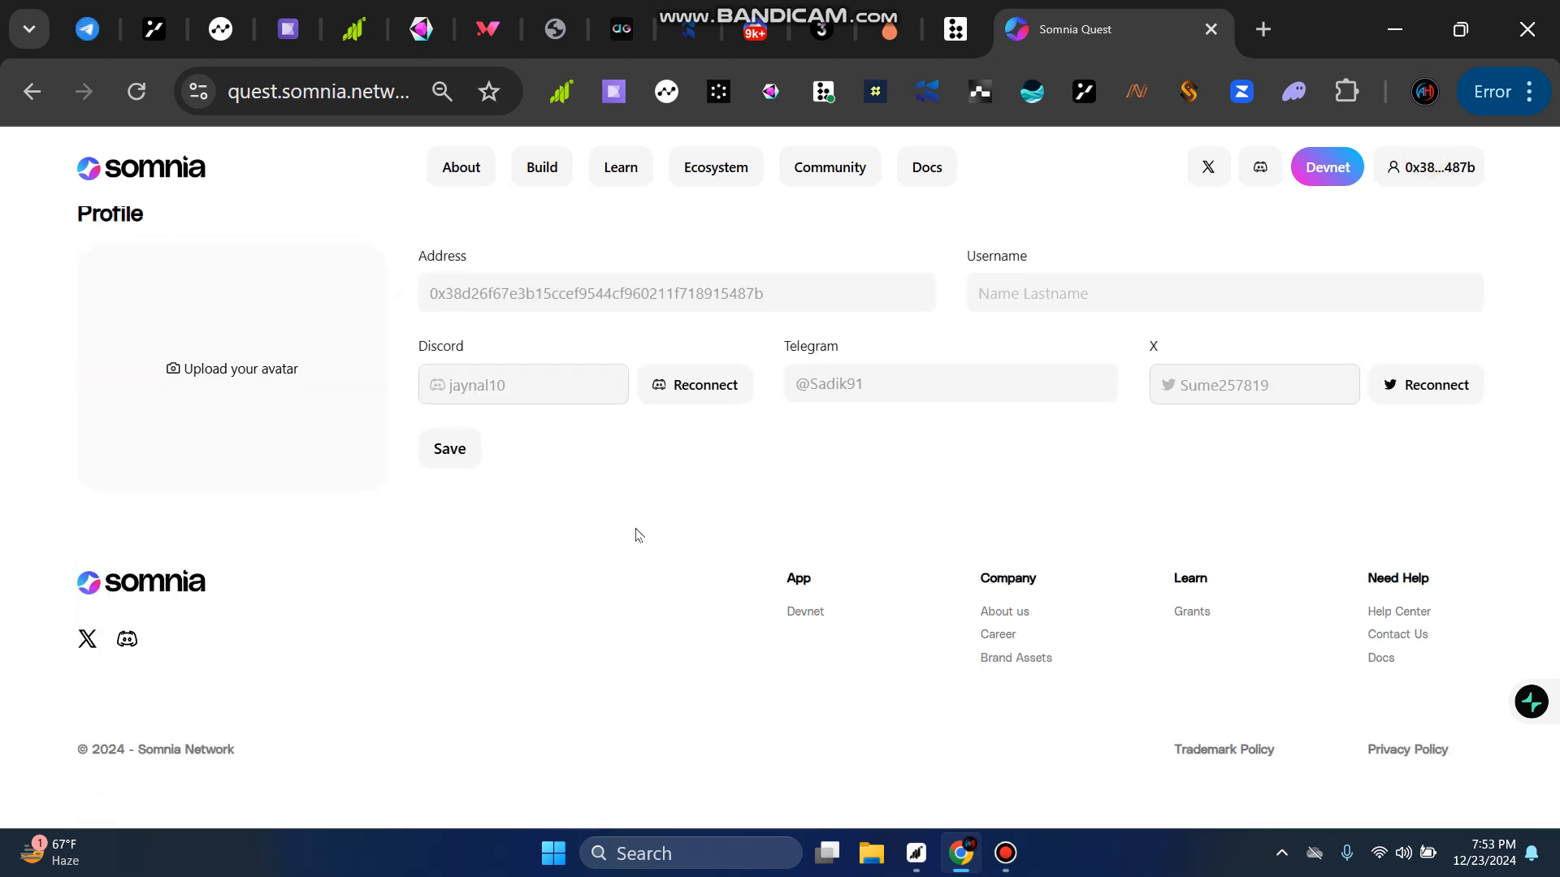
{"action": "scroll", "coordinate": [639, 535], "scroll_direction": "up", "scroll_amount": 10}
{"action": "scroll", "coordinate": [710, 571], "scroll_direction": "down", "scroll_amount": 8}
{"action": "scroll", "coordinate": [832, 428], "scroll_direction": "up", "scroll_amount": 5}
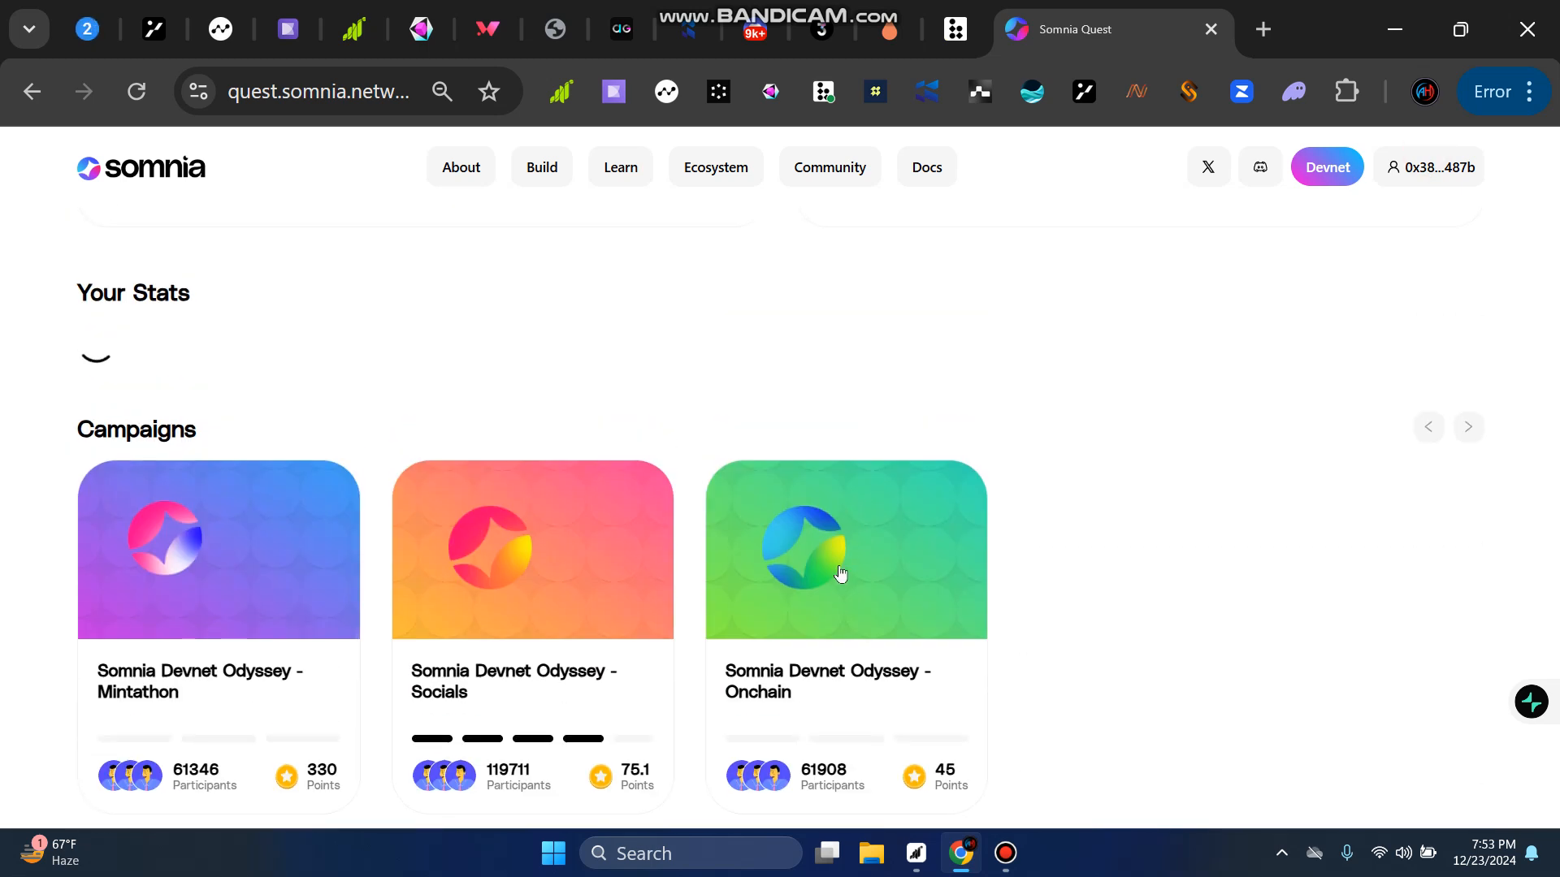
{"action": "left_click", "coordinate": [837, 597]}
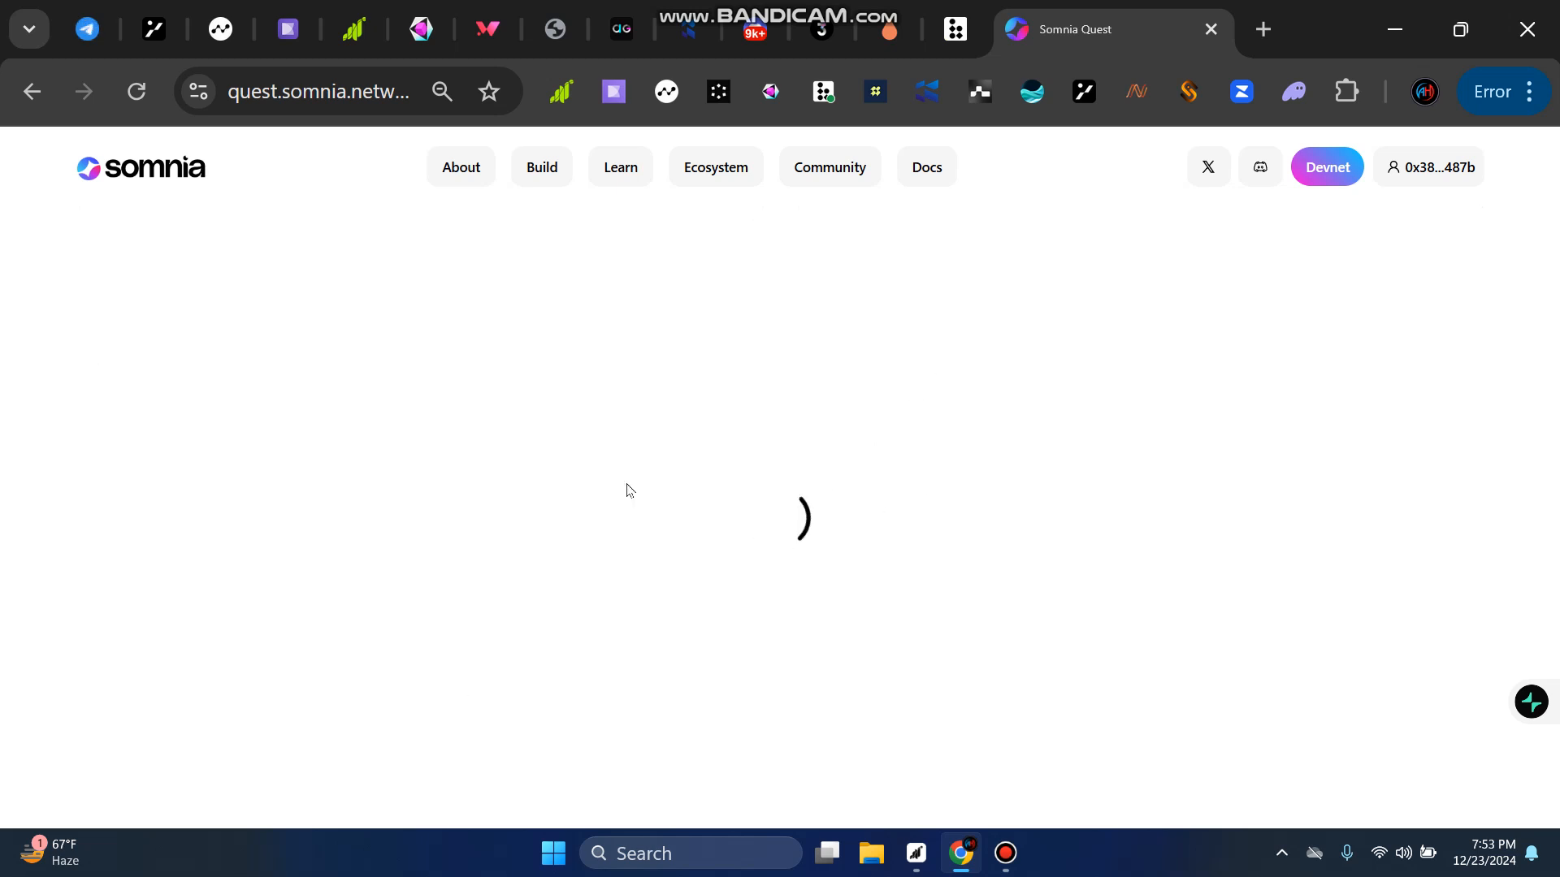
{"action": "left_click", "coordinate": [1004, 853]}
{"action": "left_click", "coordinate": [1004, 853]}
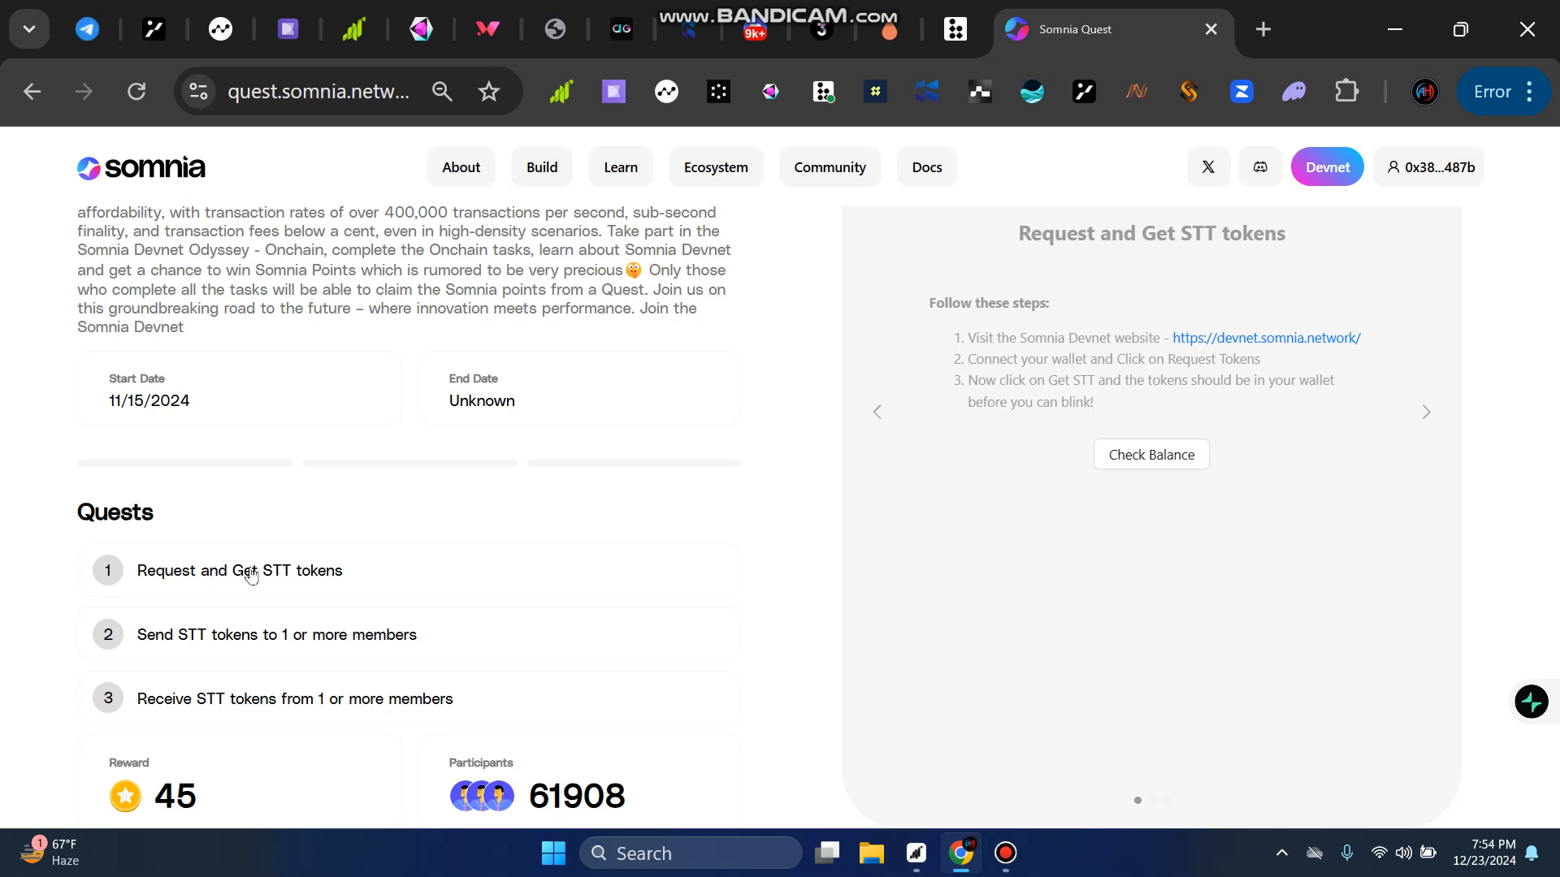
Step: Open the Somnia Devnet website linked in the Request and Get STT tokens quest and run the quest's balance check
{"action": "scroll", "coordinate": [1333, 400], "scroll_direction": "up", "scroll_amount": 2}
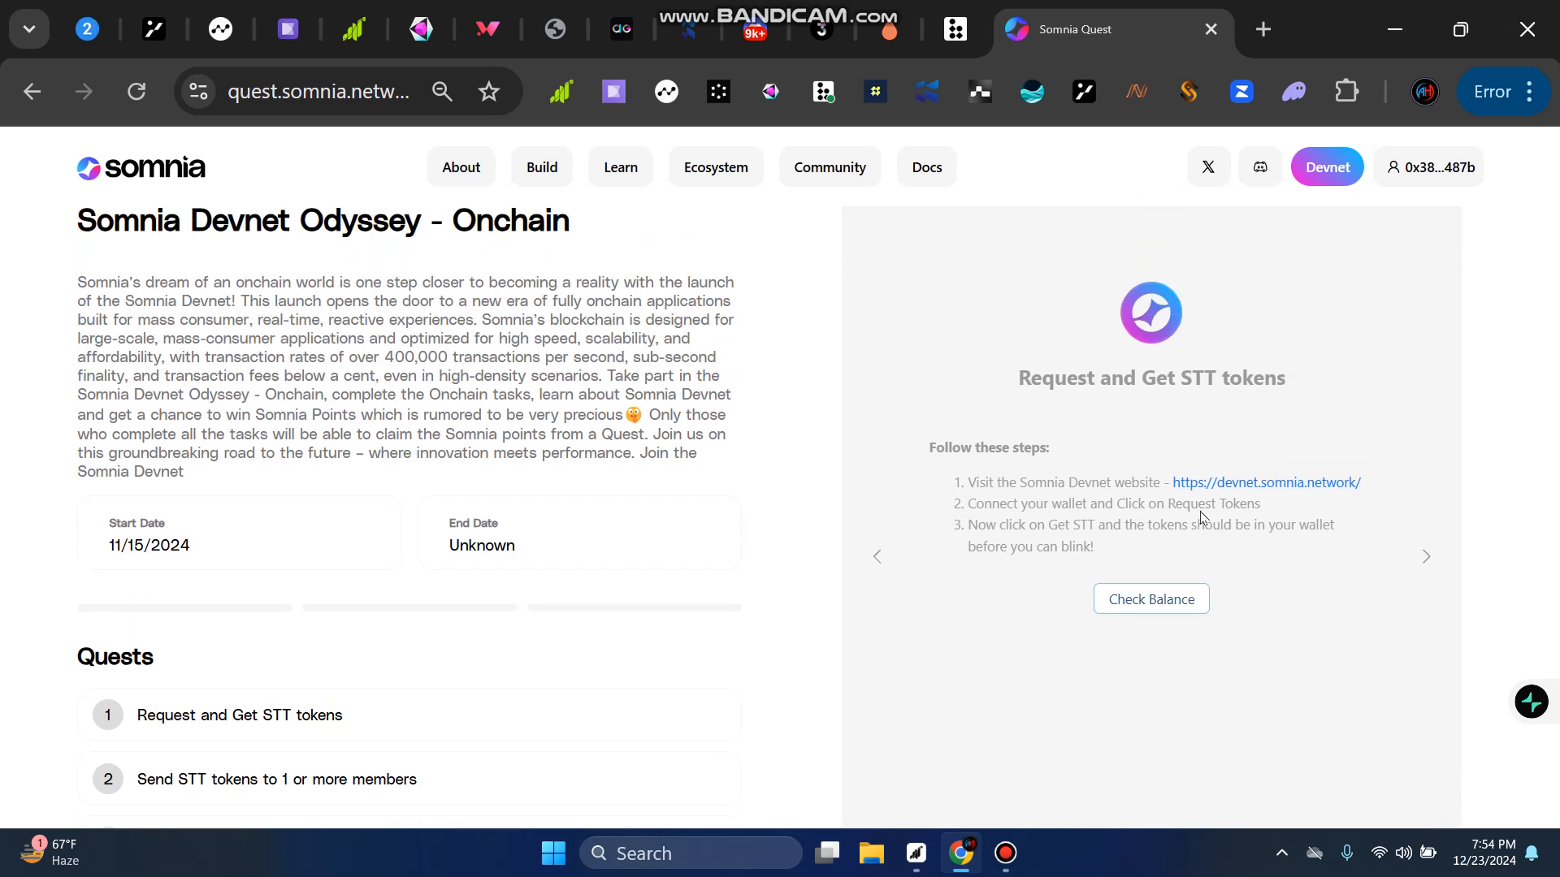
{"action": "left_click", "coordinate": [1297, 485]}
{"action": "left_click", "coordinate": [1053, 8]}
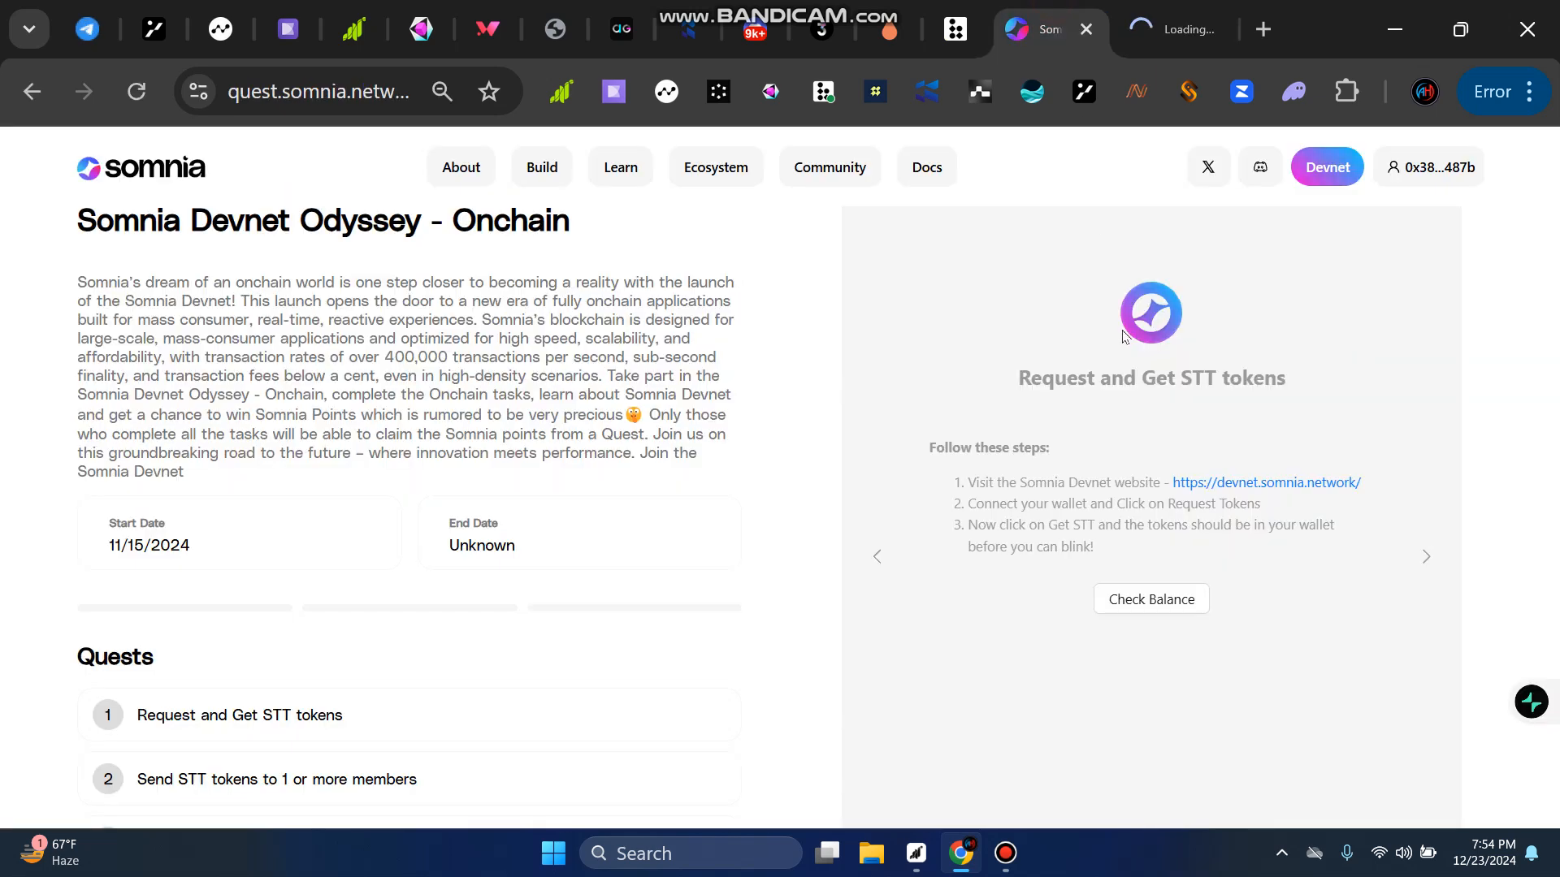
{"action": "left_click", "coordinate": [1159, 605]}
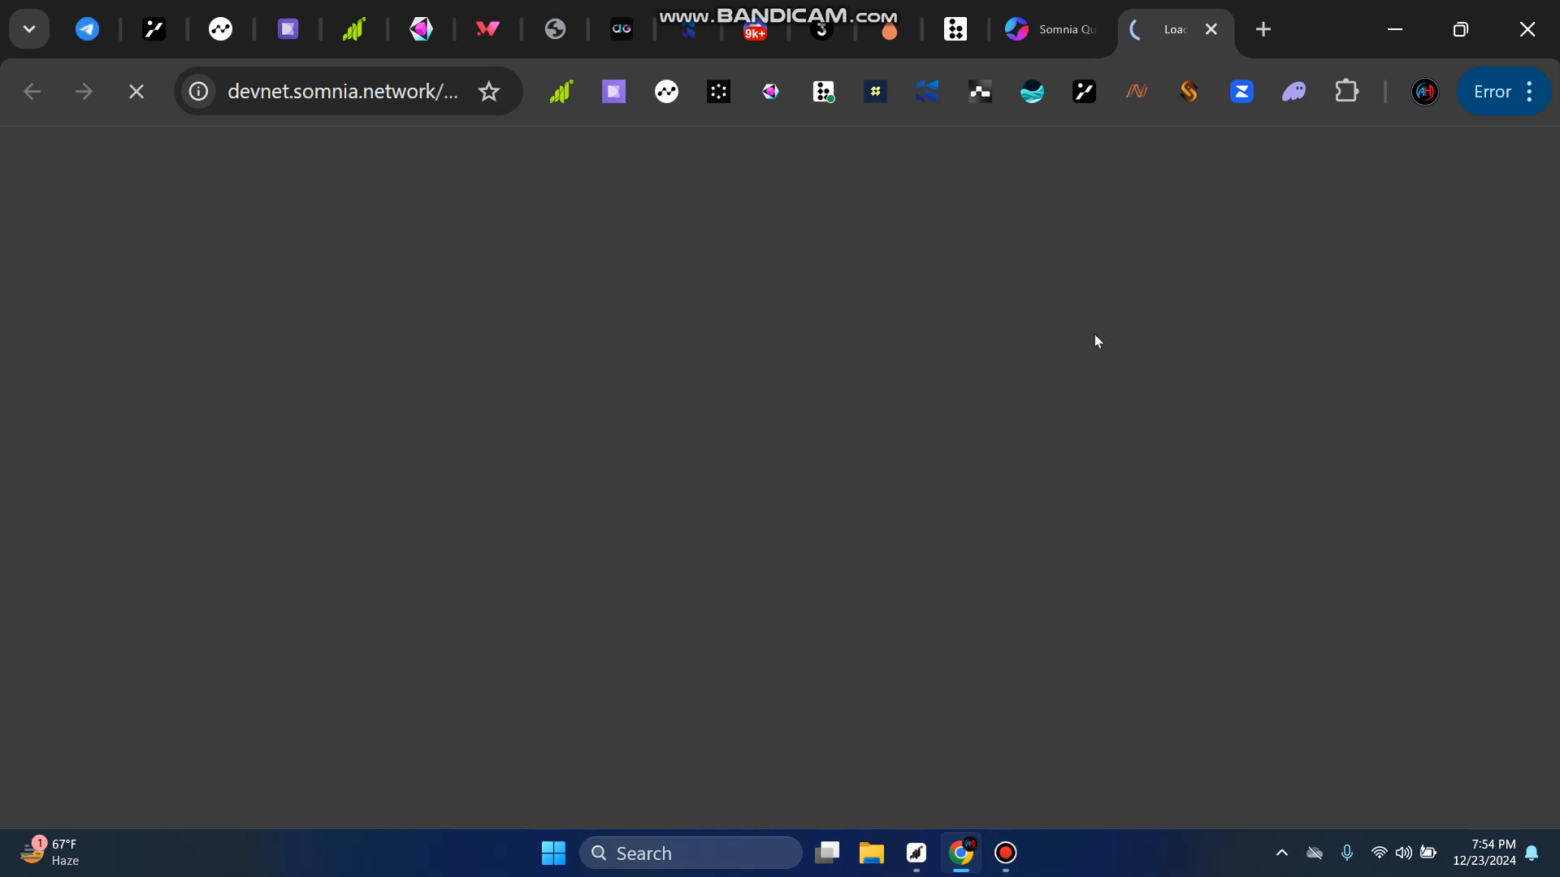
{"action": "left_click", "coordinate": [1060, 871]}
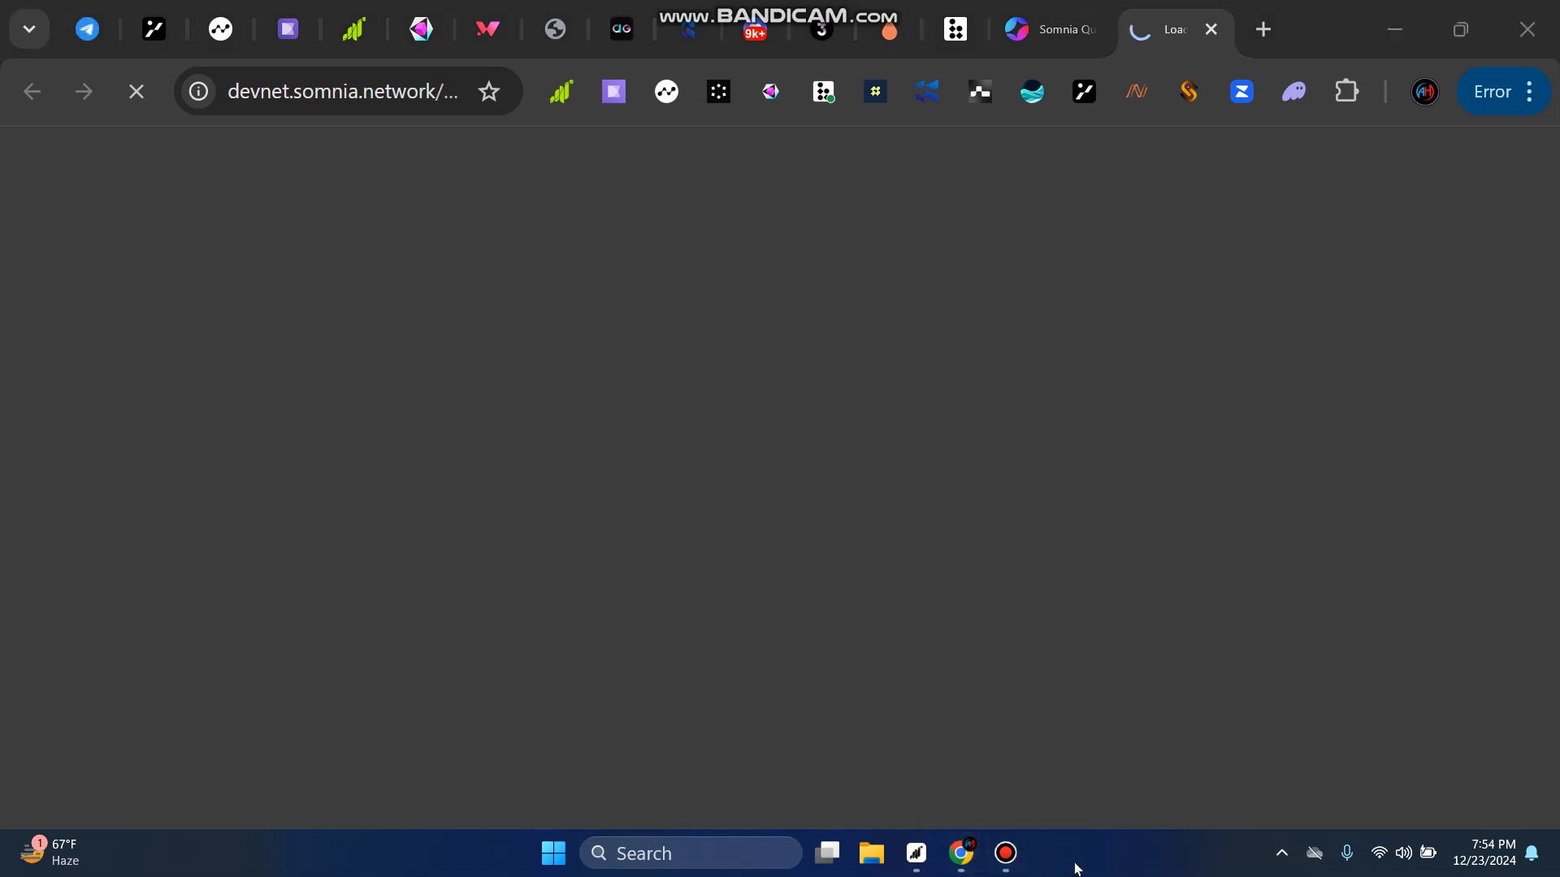
{"action": "left_click", "coordinate": [1005, 853]}
{"action": "left_click", "coordinate": [175, 471]}
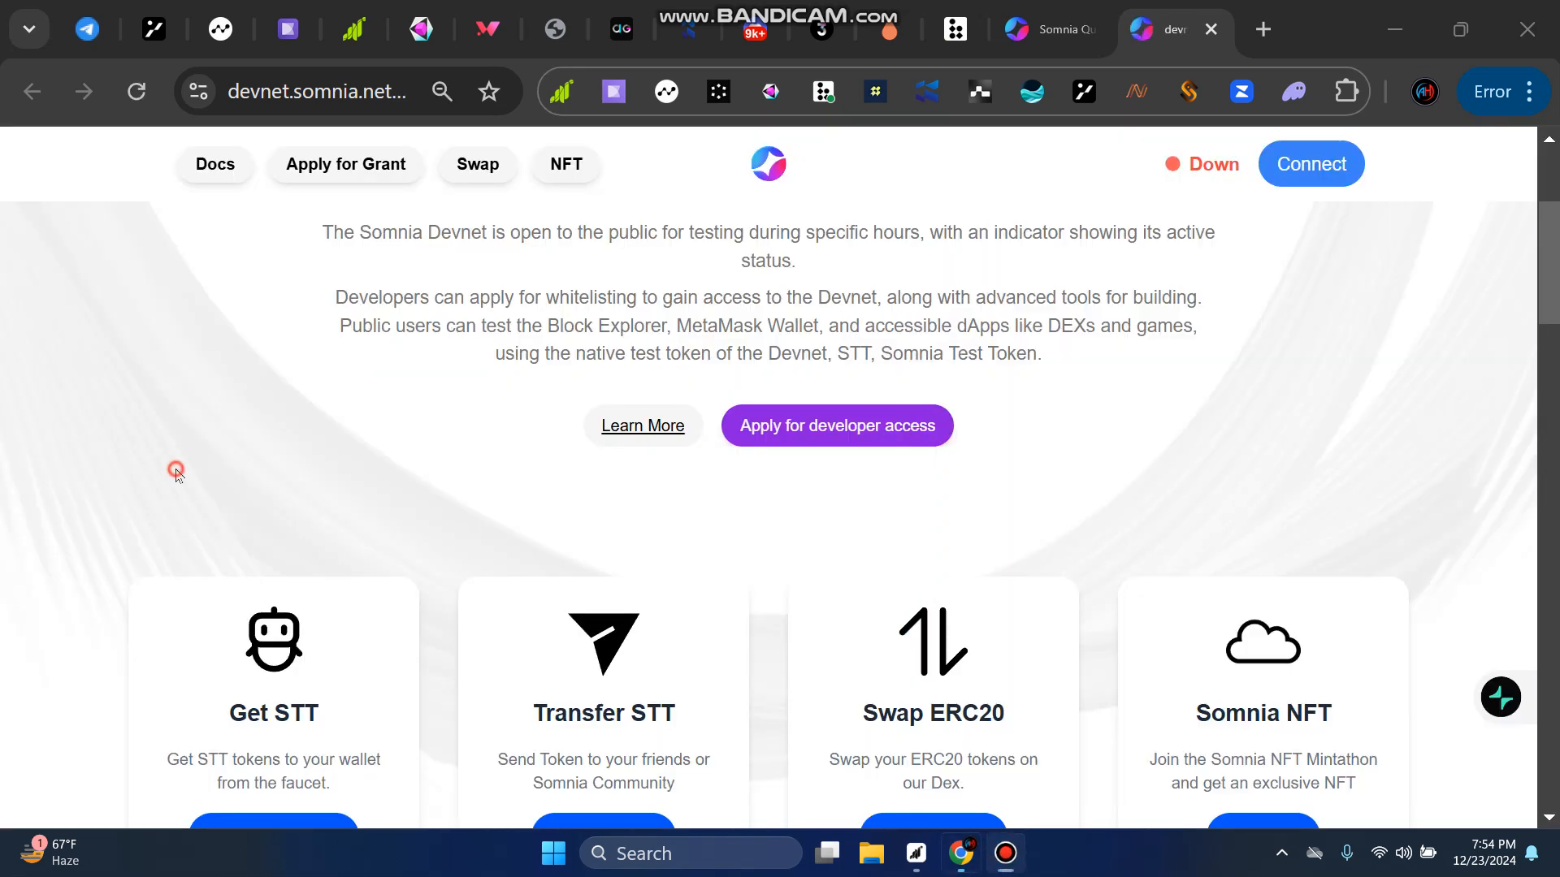
Step: Connect the Zerion wallet to the Somnia Devnet site and approve the connection request
{"action": "scroll", "coordinate": [1137, 305], "scroll_direction": "down", "scroll_amount": 2}
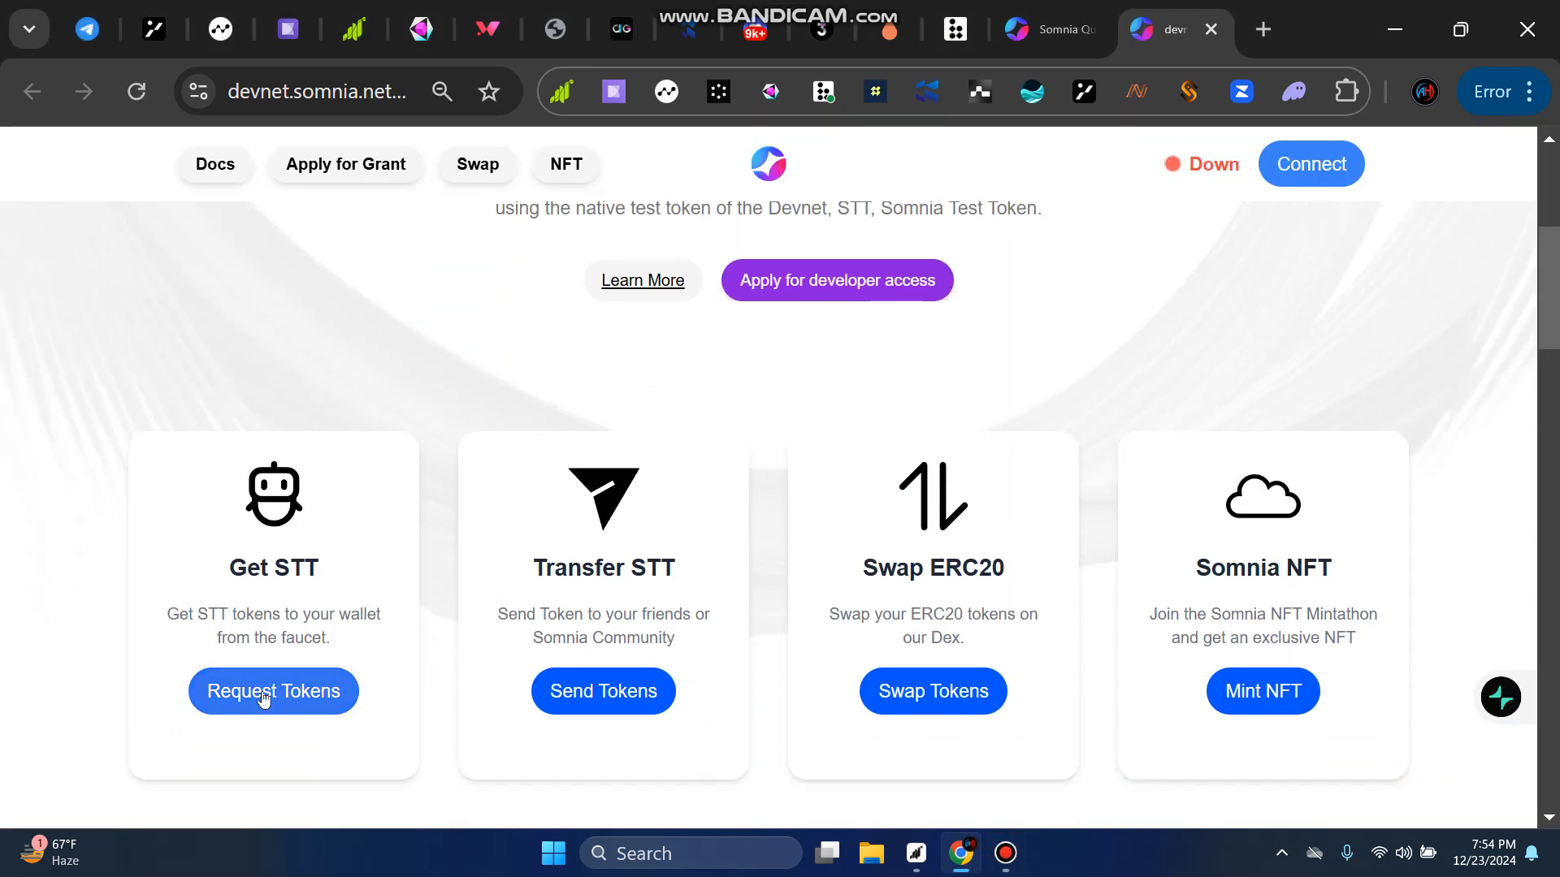
{"action": "left_click", "coordinate": [1305, 163]}
{"action": "left_click", "coordinate": [780, 438]}
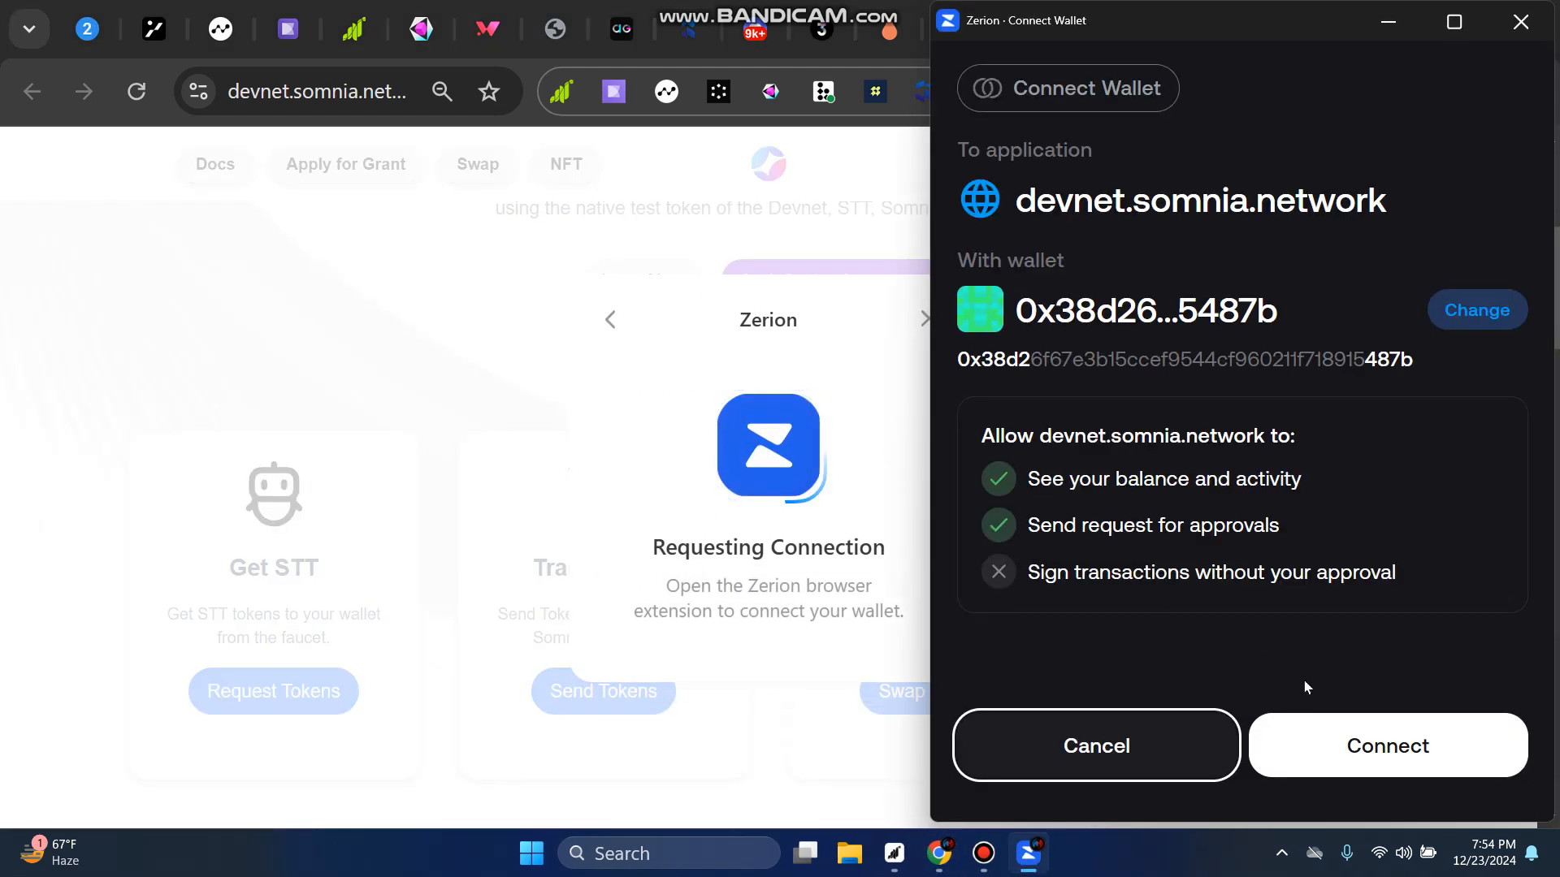
{"action": "left_click", "coordinate": [1348, 738]}
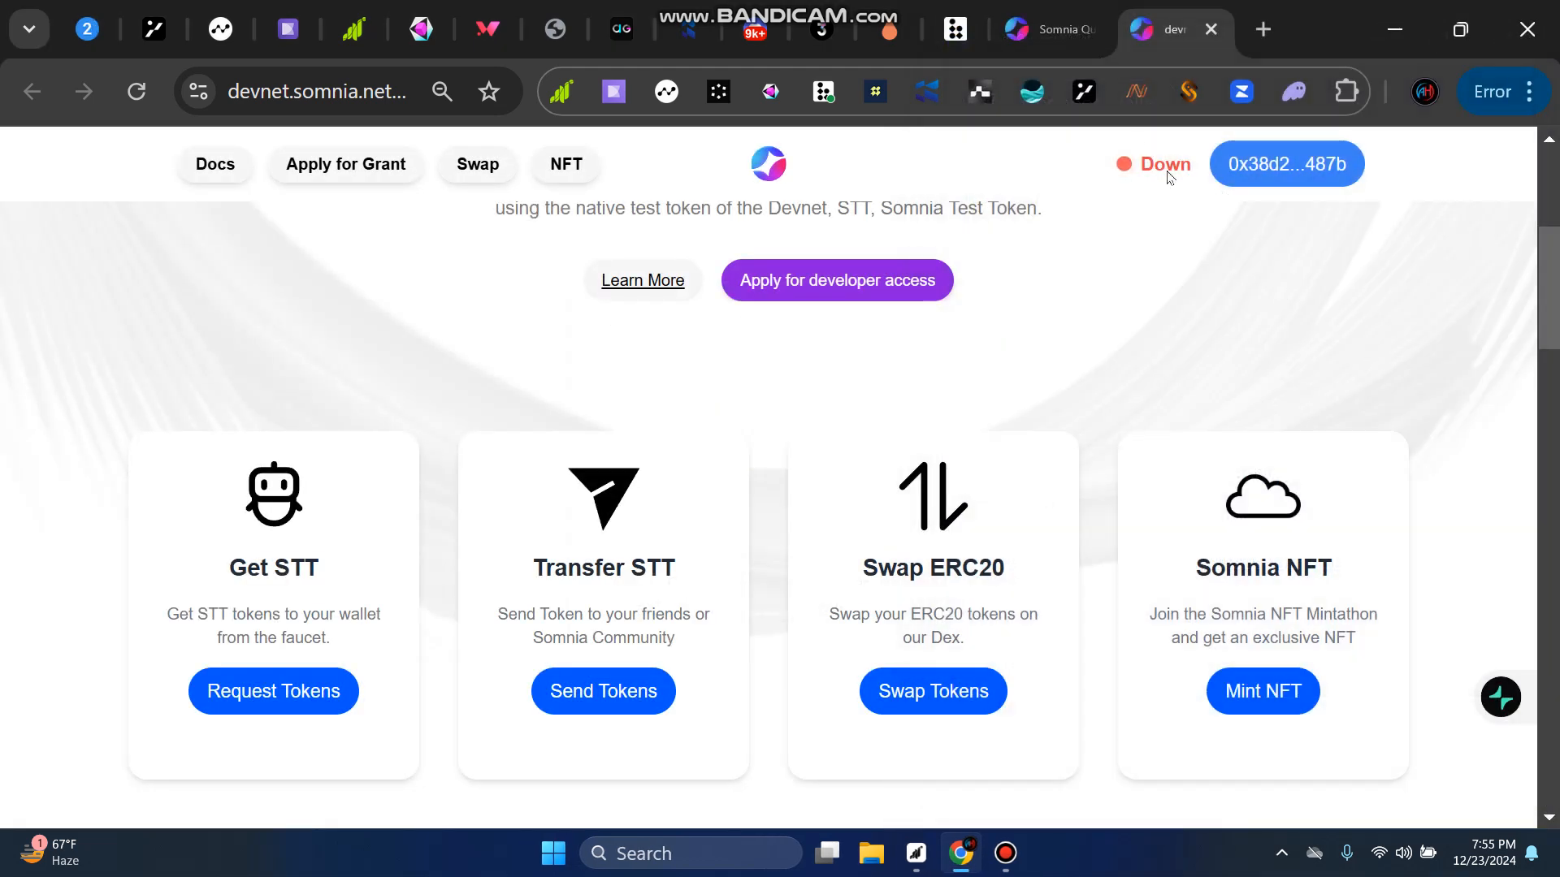
{"action": "left_click", "coordinate": [1052, 29]}
{"action": "left_click", "coordinate": [1169, 29]}
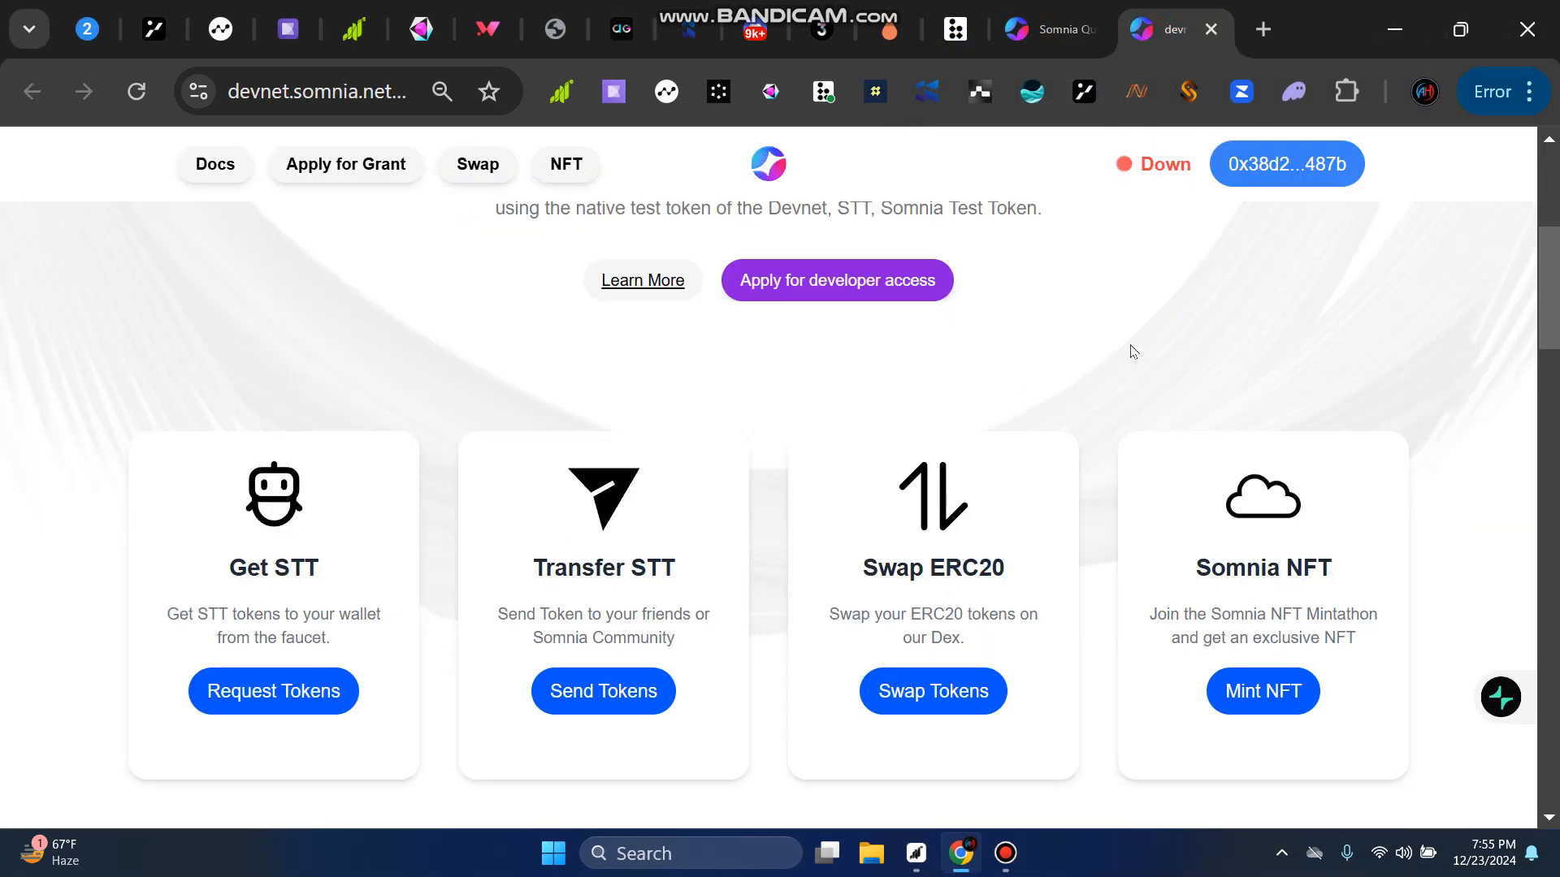
Step: Request STT tokens for the connected wallet from the Get STT faucet, resubmitting the request if it errors
{"action": "left_click", "coordinate": [823, 288]}
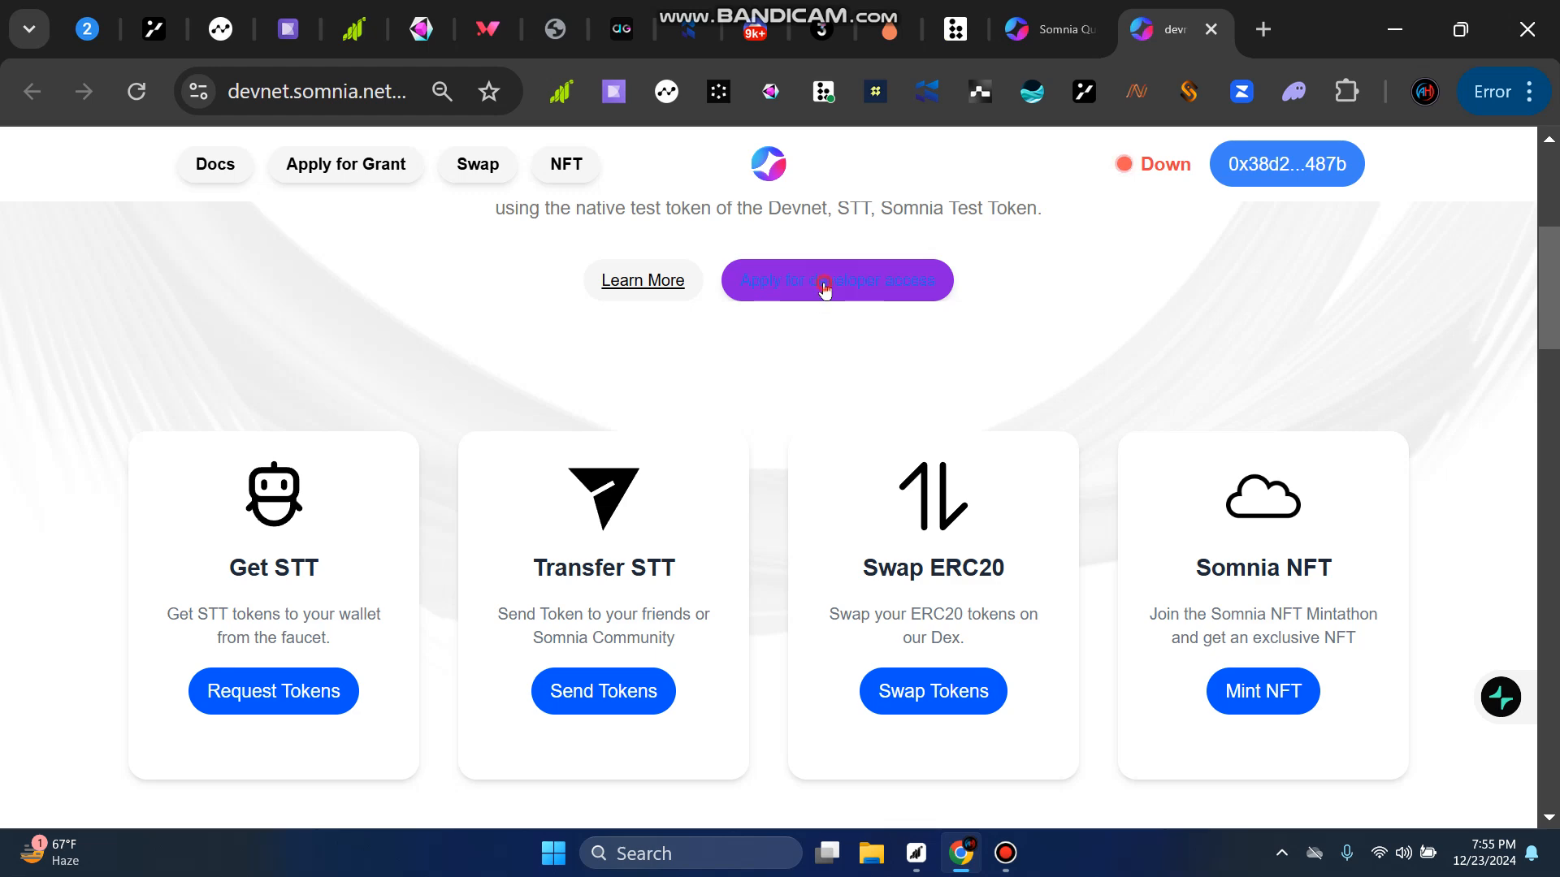
{"action": "left_click", "coordinate": [1212, 29]}
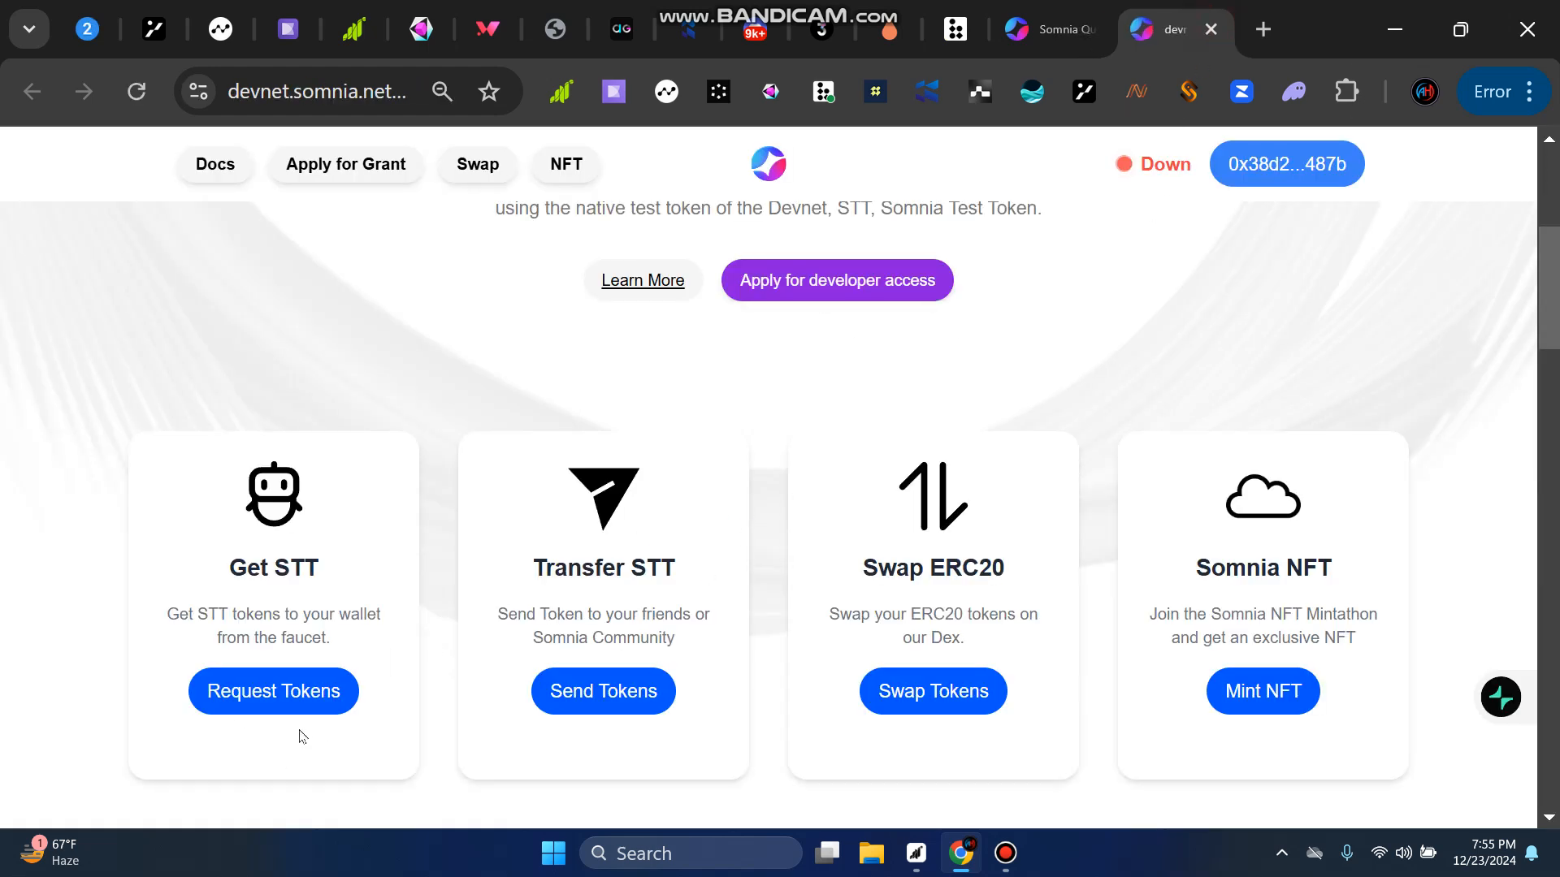
{"action": "left_click", "coordinate": [237, 694]}
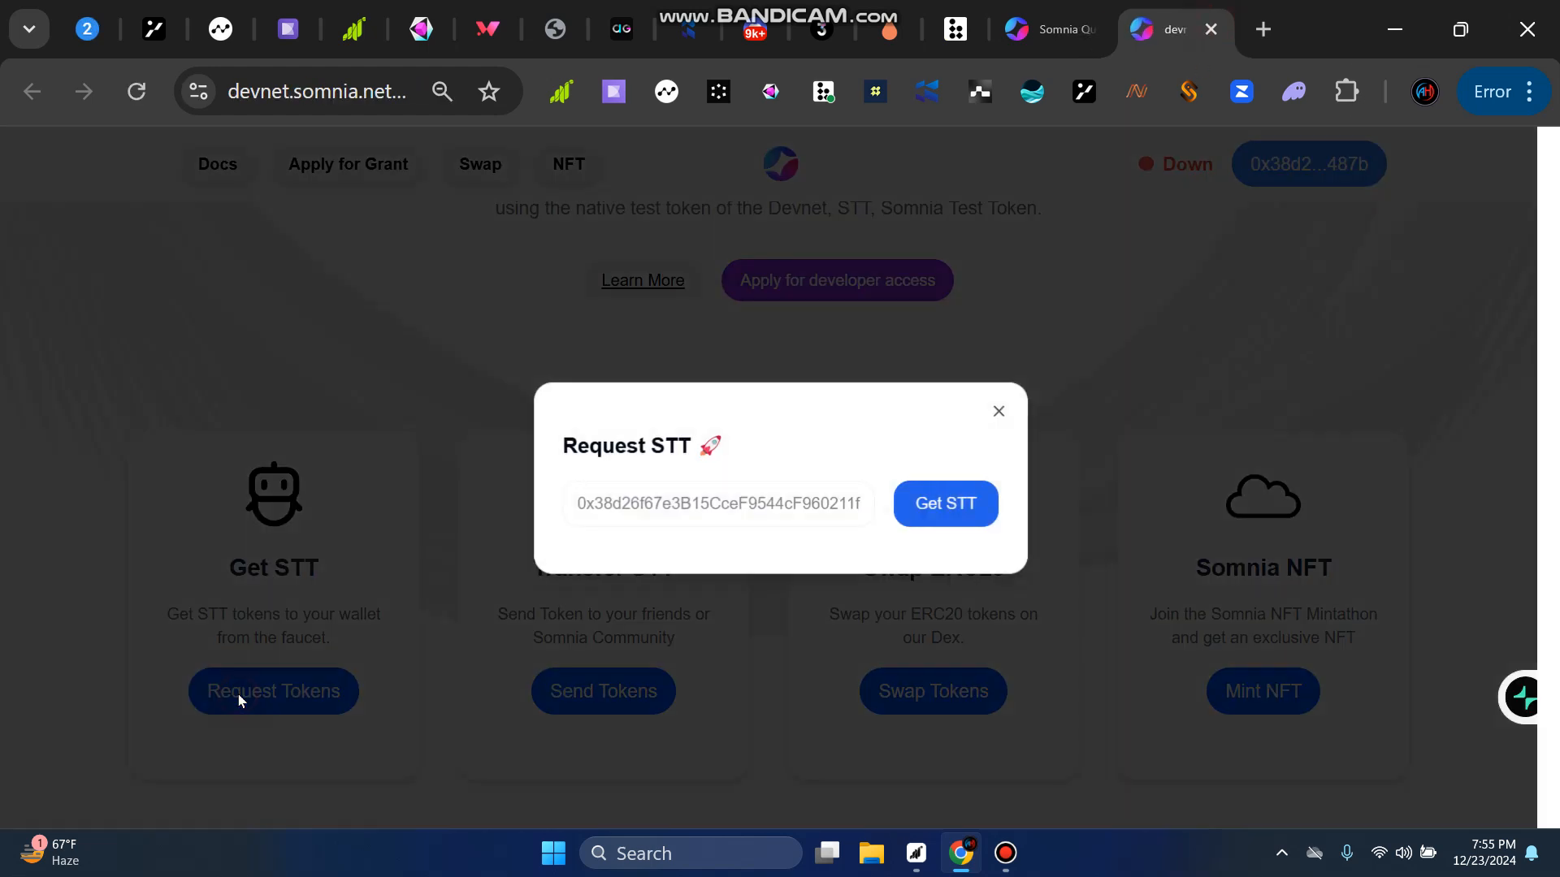
{"action": "left_click", "coordinate": [949, 506]}
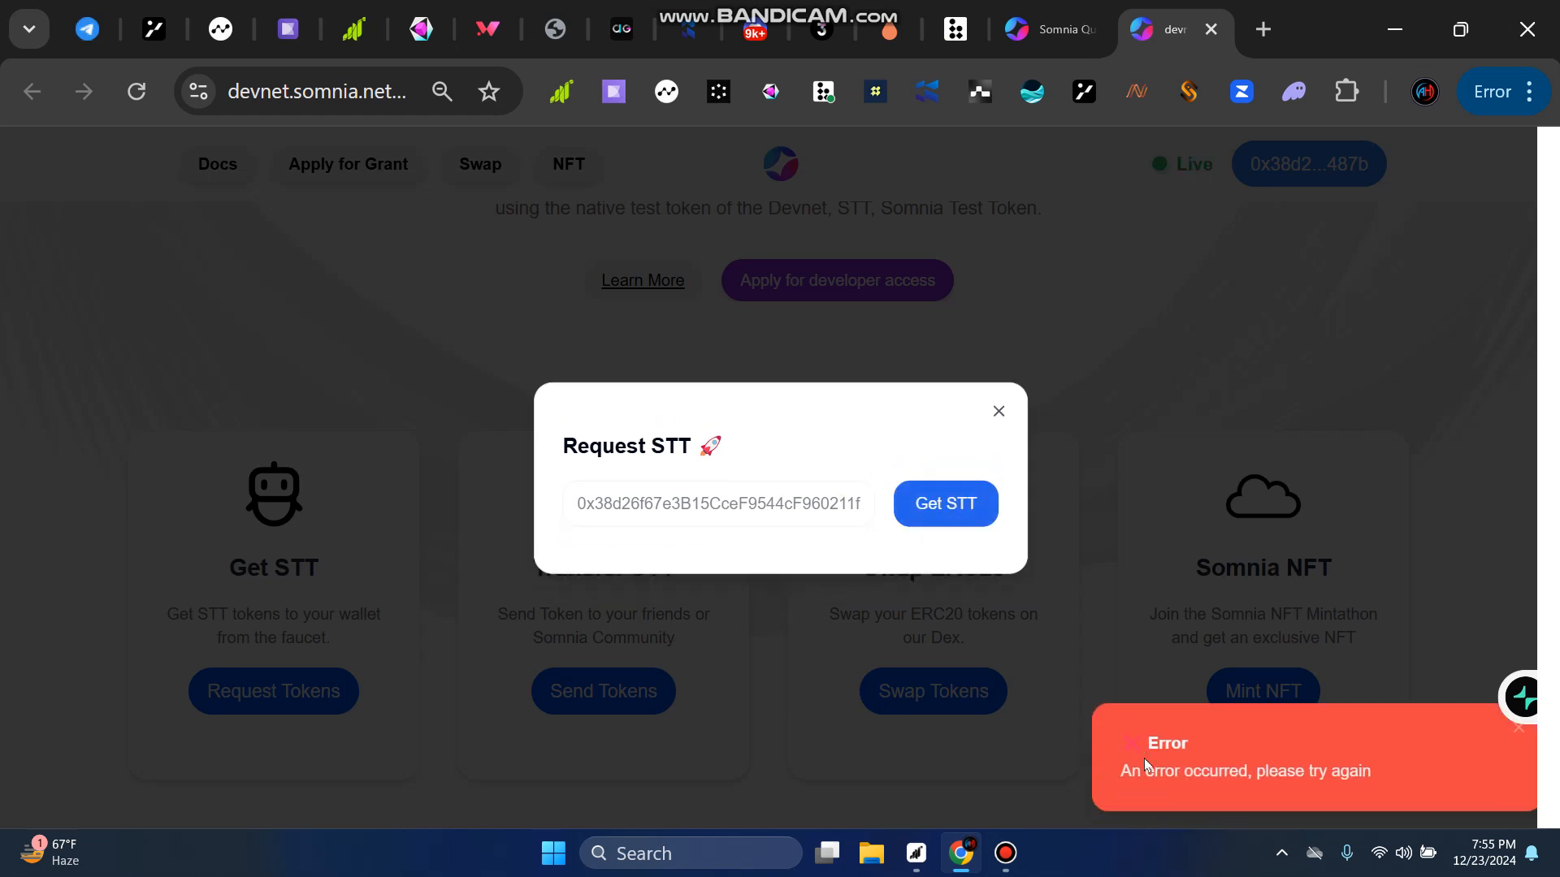
{"action": "left_click", "coordinate": [965, 497]}
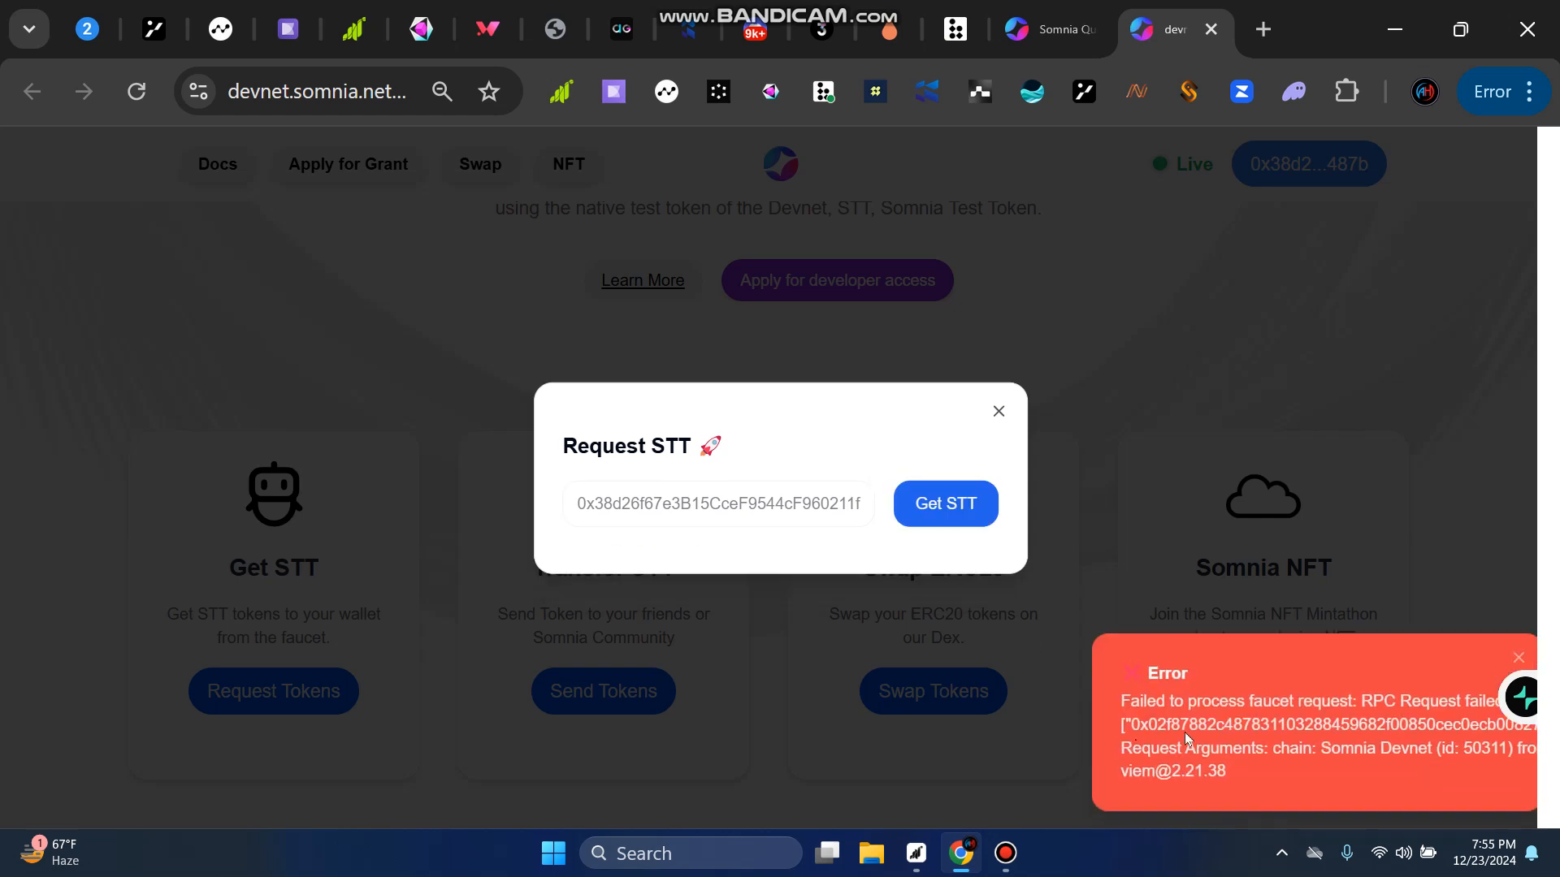
{"action": "left_click", "coordinate": [940, 505]}
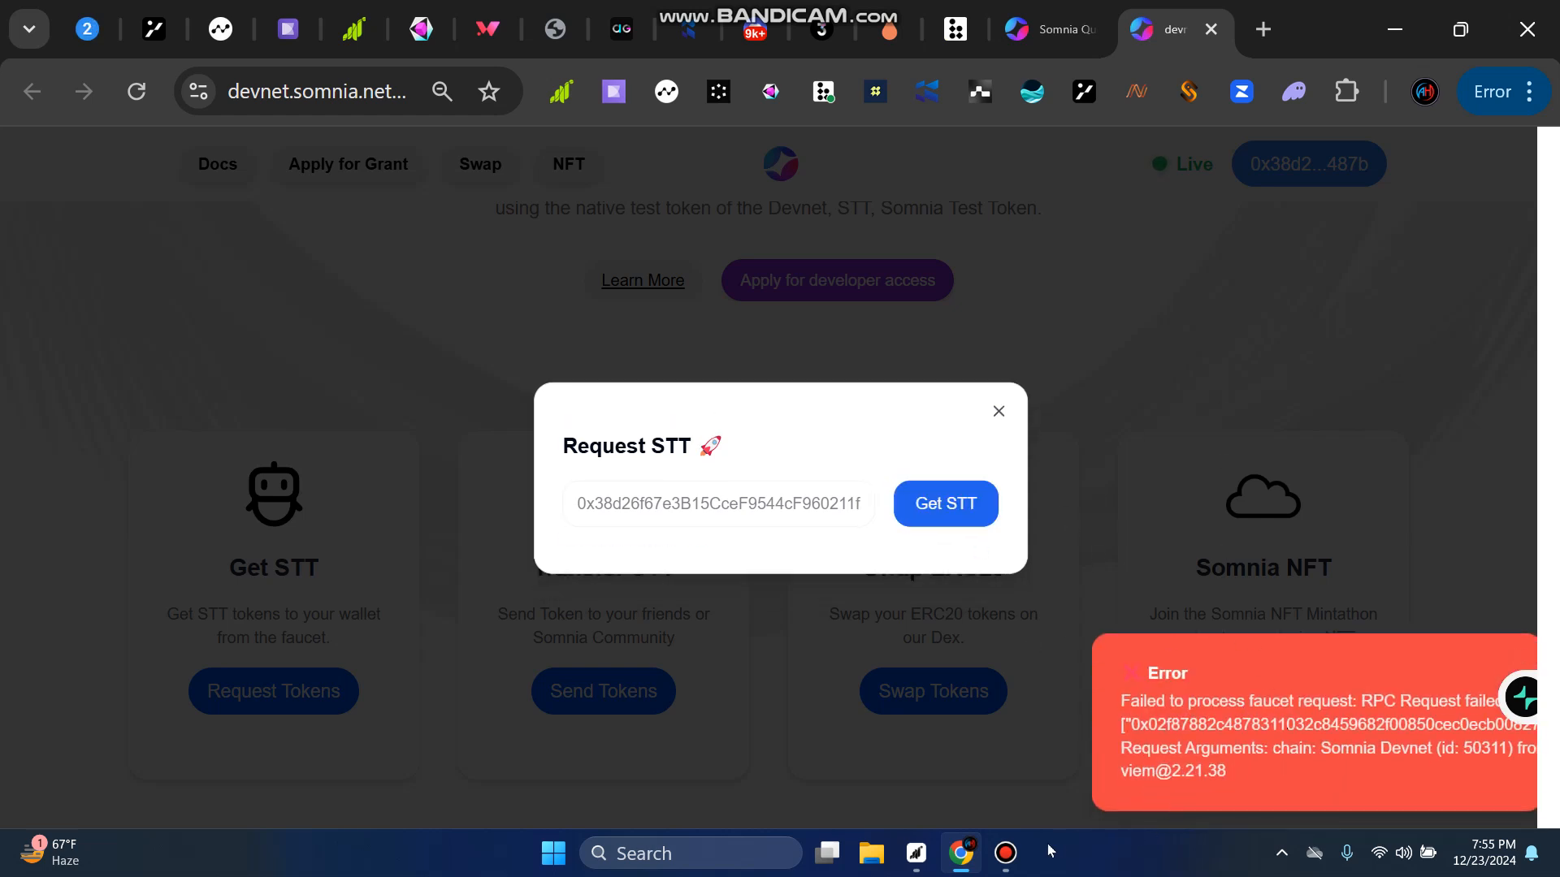
{"action": "left_click", "coordinate": [1007, 855]}
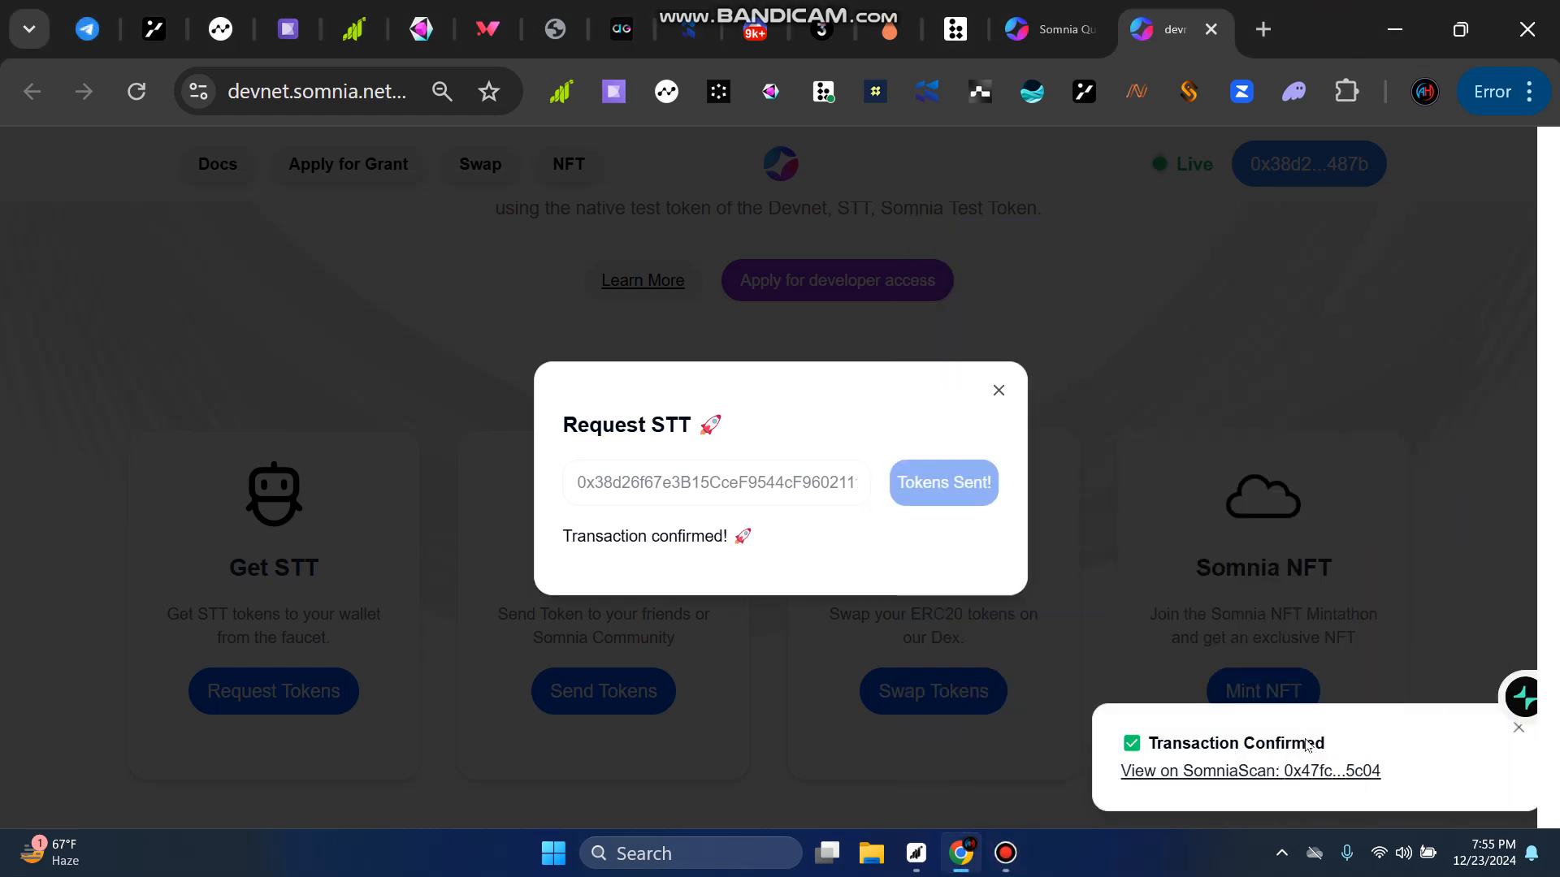
{"action": "left_click", "coordinate": [1005, 853]}
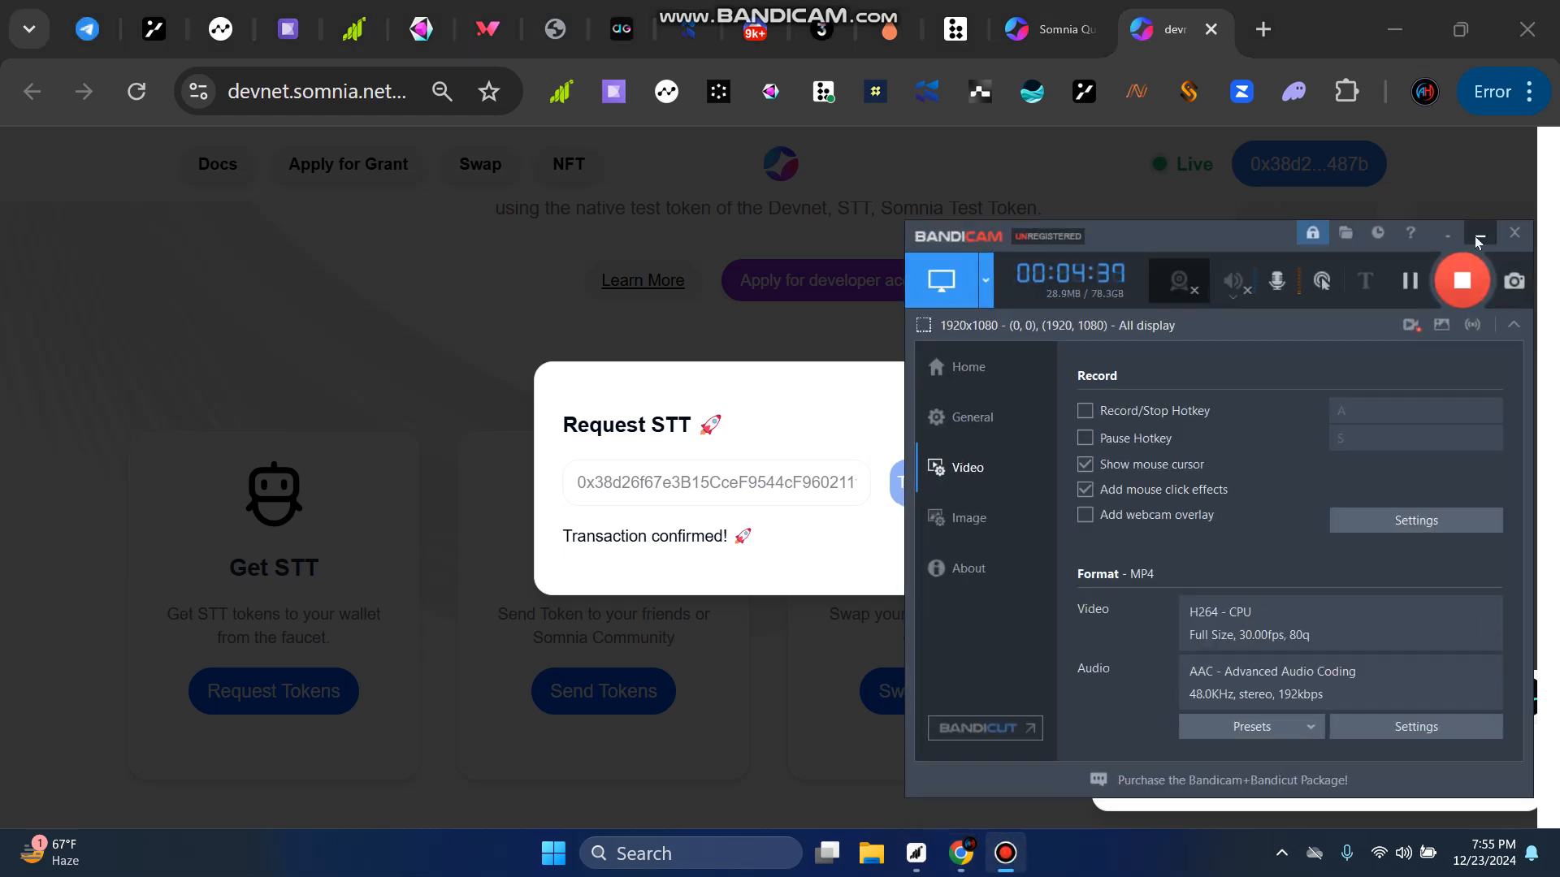
{"action": "left_click", "coordinate": [1479, 238]}
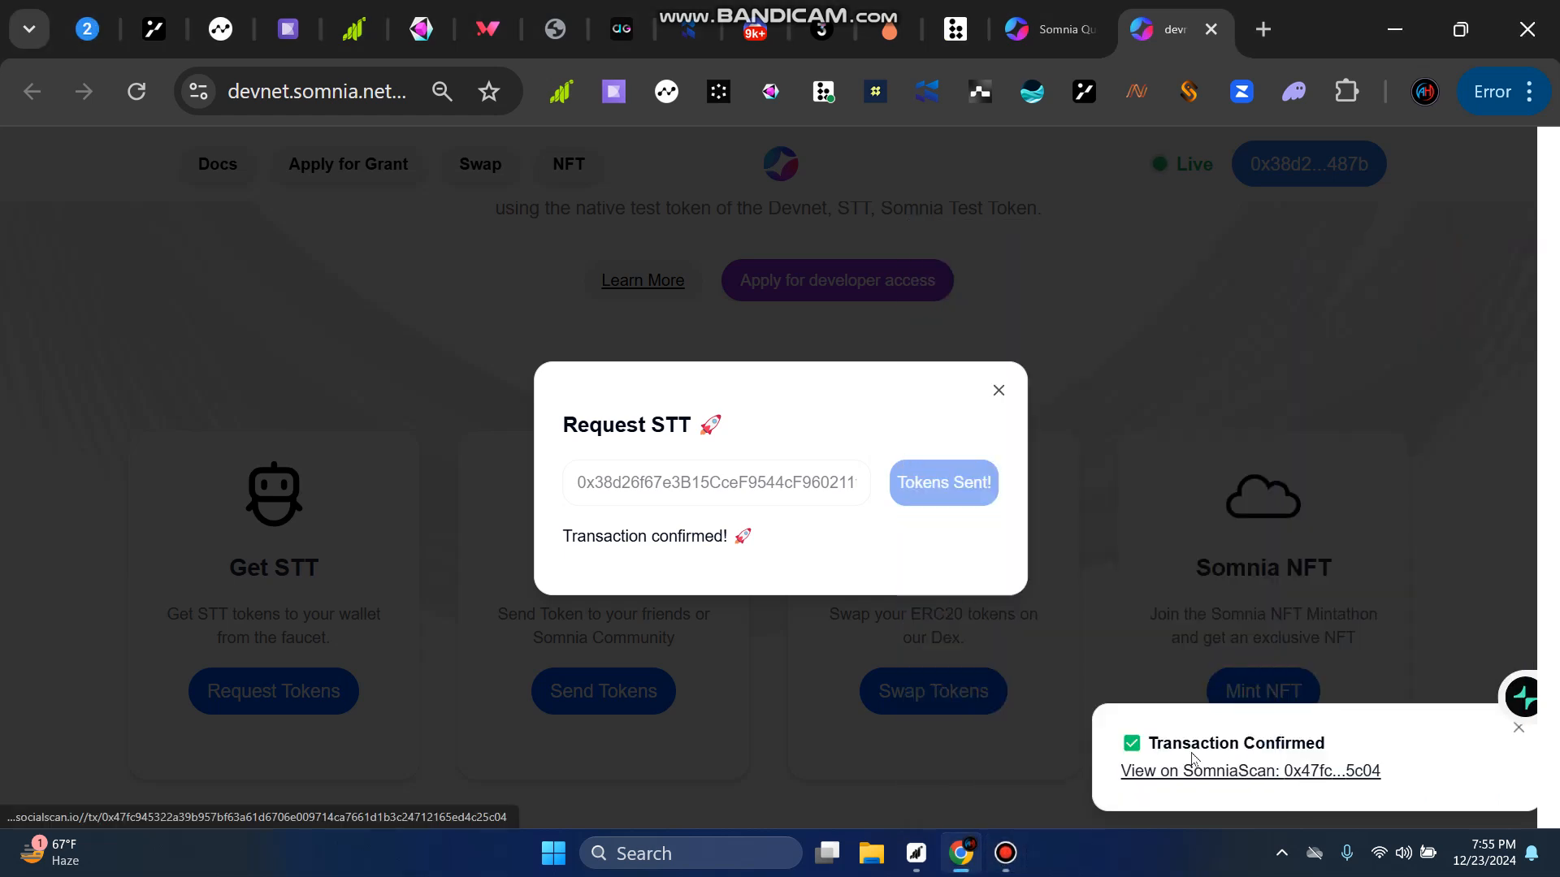
Step: Open the faucet transaction on SomniaScan and copy its transaction hash
{"action": "left_click", "coordinate": [1228, 776]}
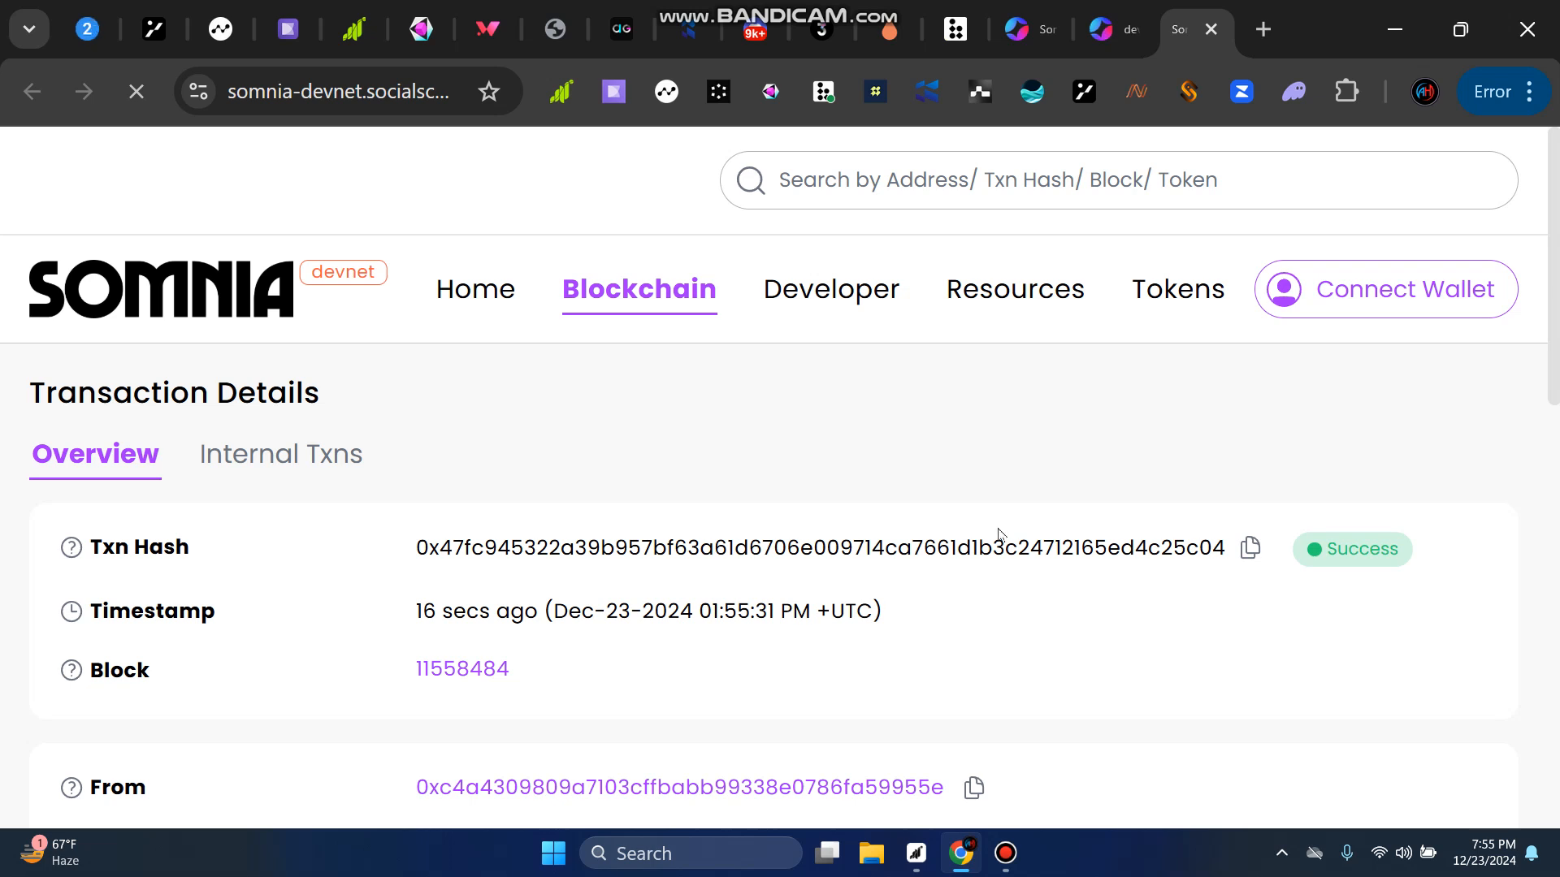
{"action": "left_click_drag", "start_coordinate": [418, 548], "coordinate": [1204, 564]}
{"action": "left_click", "coordinate": [1250, 549]}
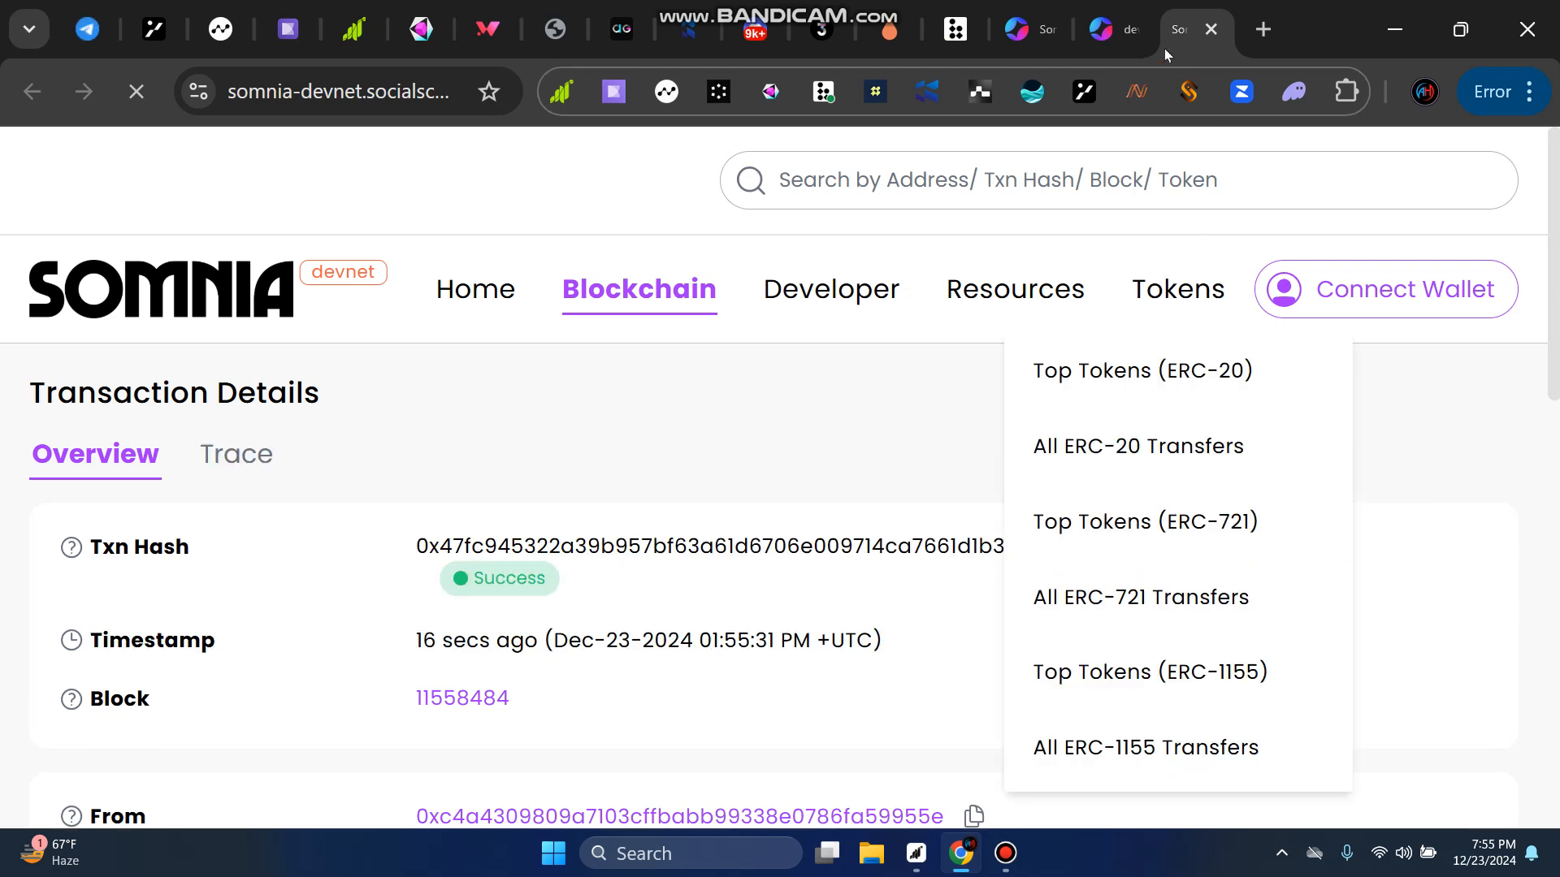
Step: Return to the Somnia Devnet Odyssey - Onchain campaign and run the balance check for the Request and Get STT tokens quest
{"action": "left_click", "coordinate": [1028, 23]}
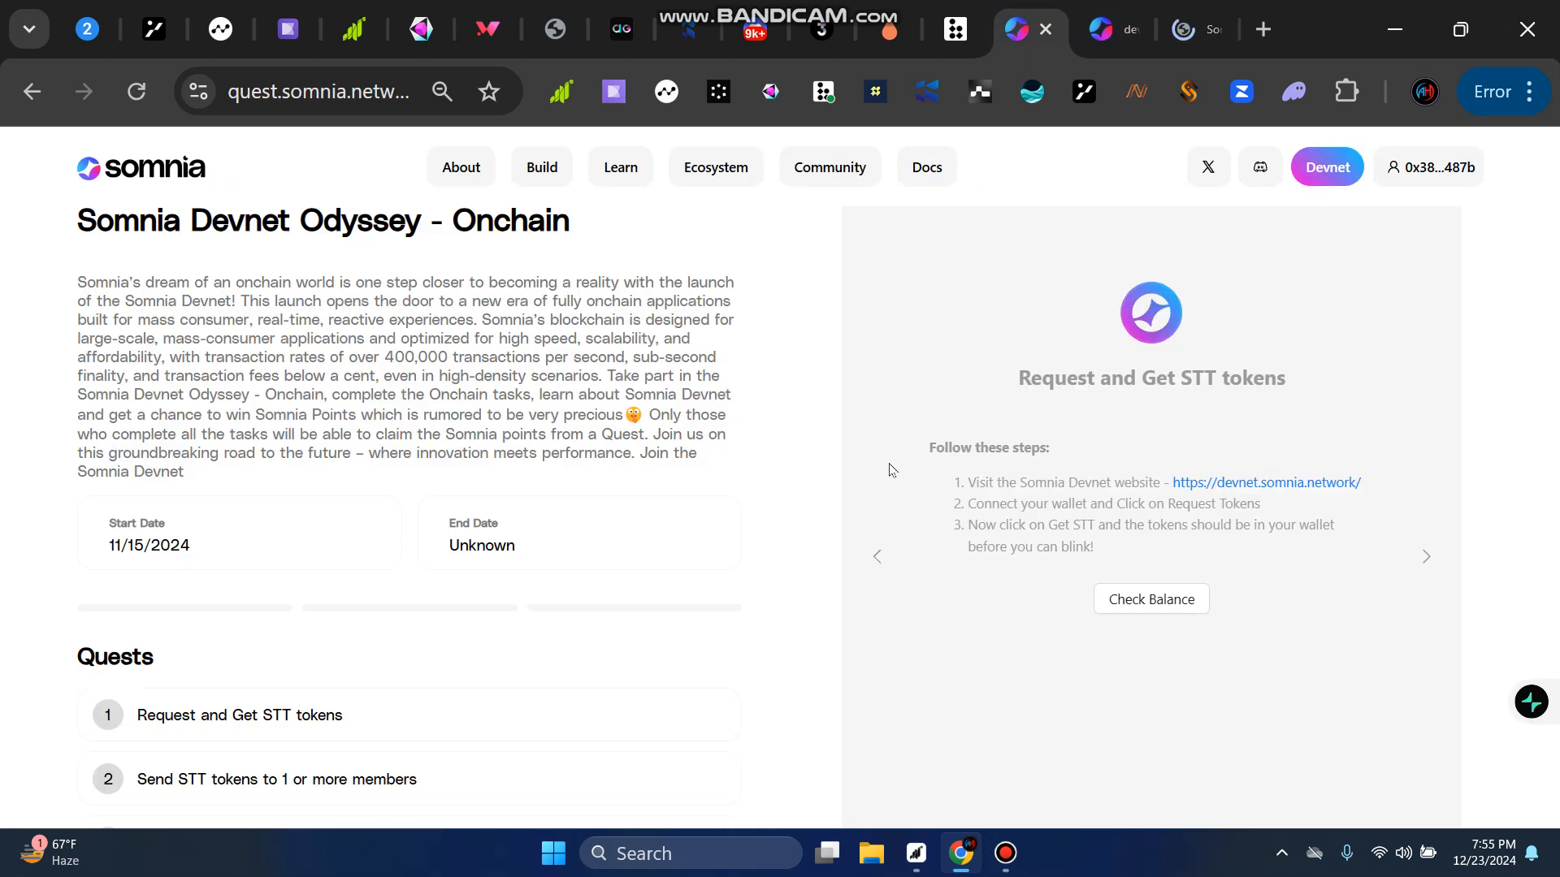
{"action": "left_click", "coordinate": [1158, 601]}
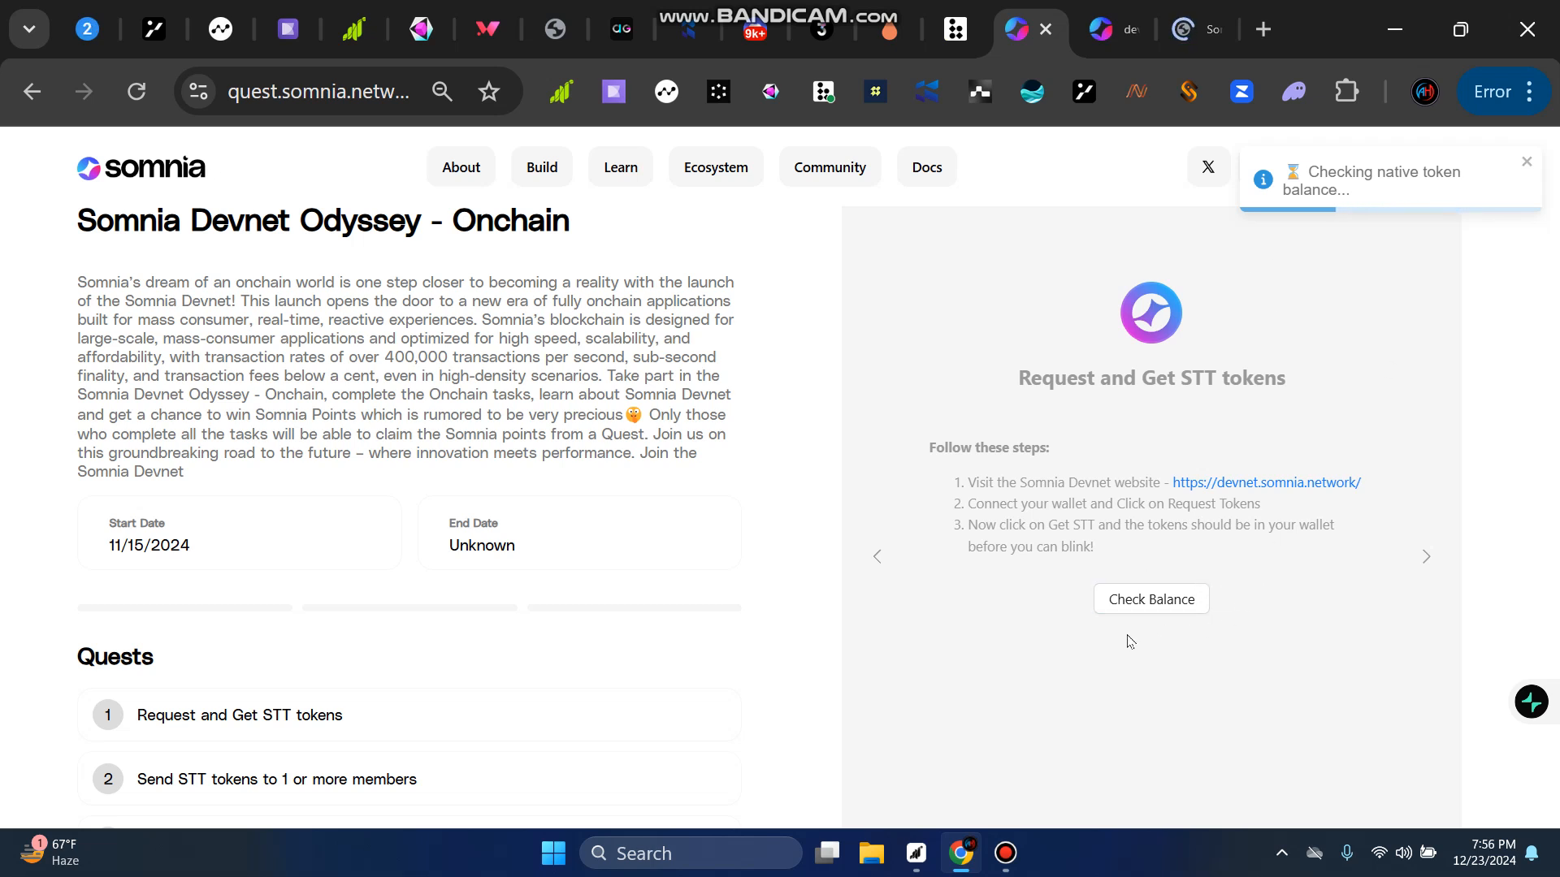
{"action": "left_click", "coordinate": [1129, 598]}
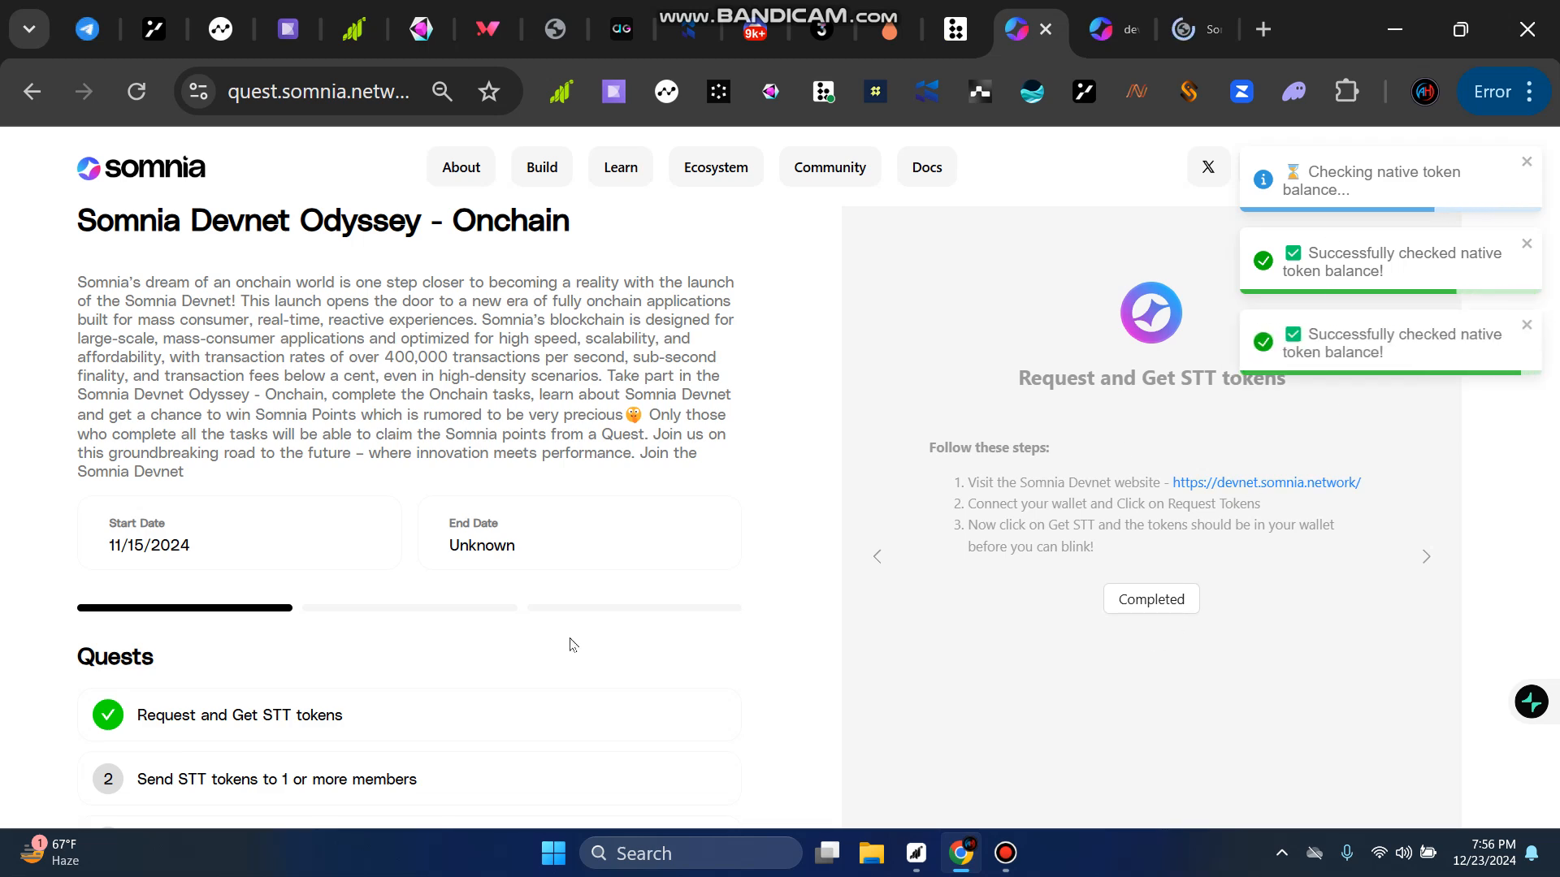
Step: Open the Send STT tokens to 1 or more members quest instructions and return to the Somnia Devnet site
{"action": "scroll", "coordinate": [597, 609], "scroll_direction": "down", "scroll_amount": 3}
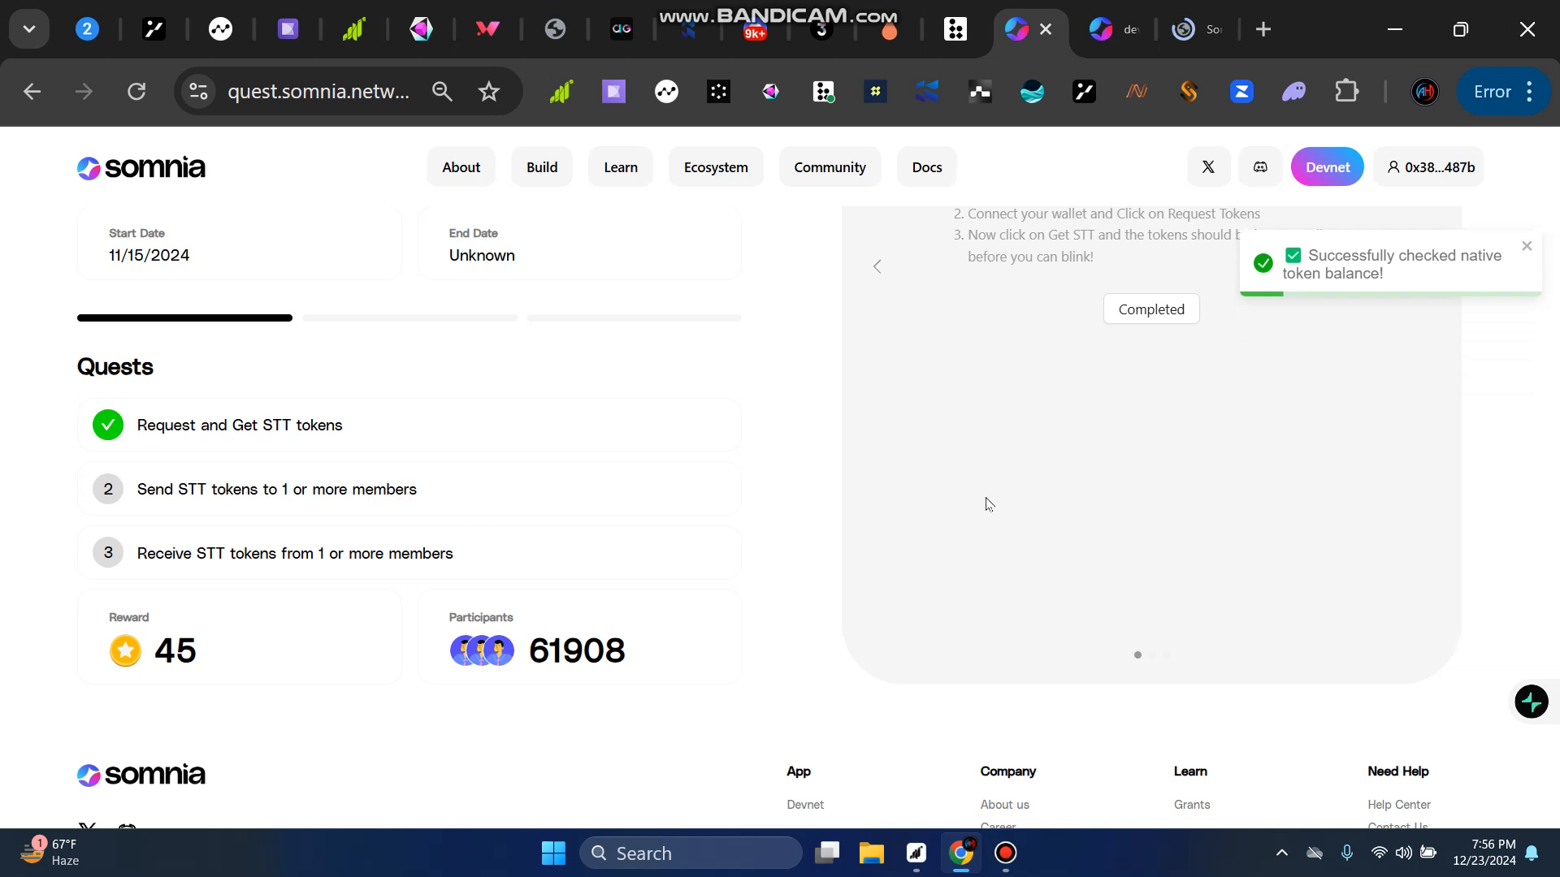
{"action": "left_click", "coordinate": [335, 493]}
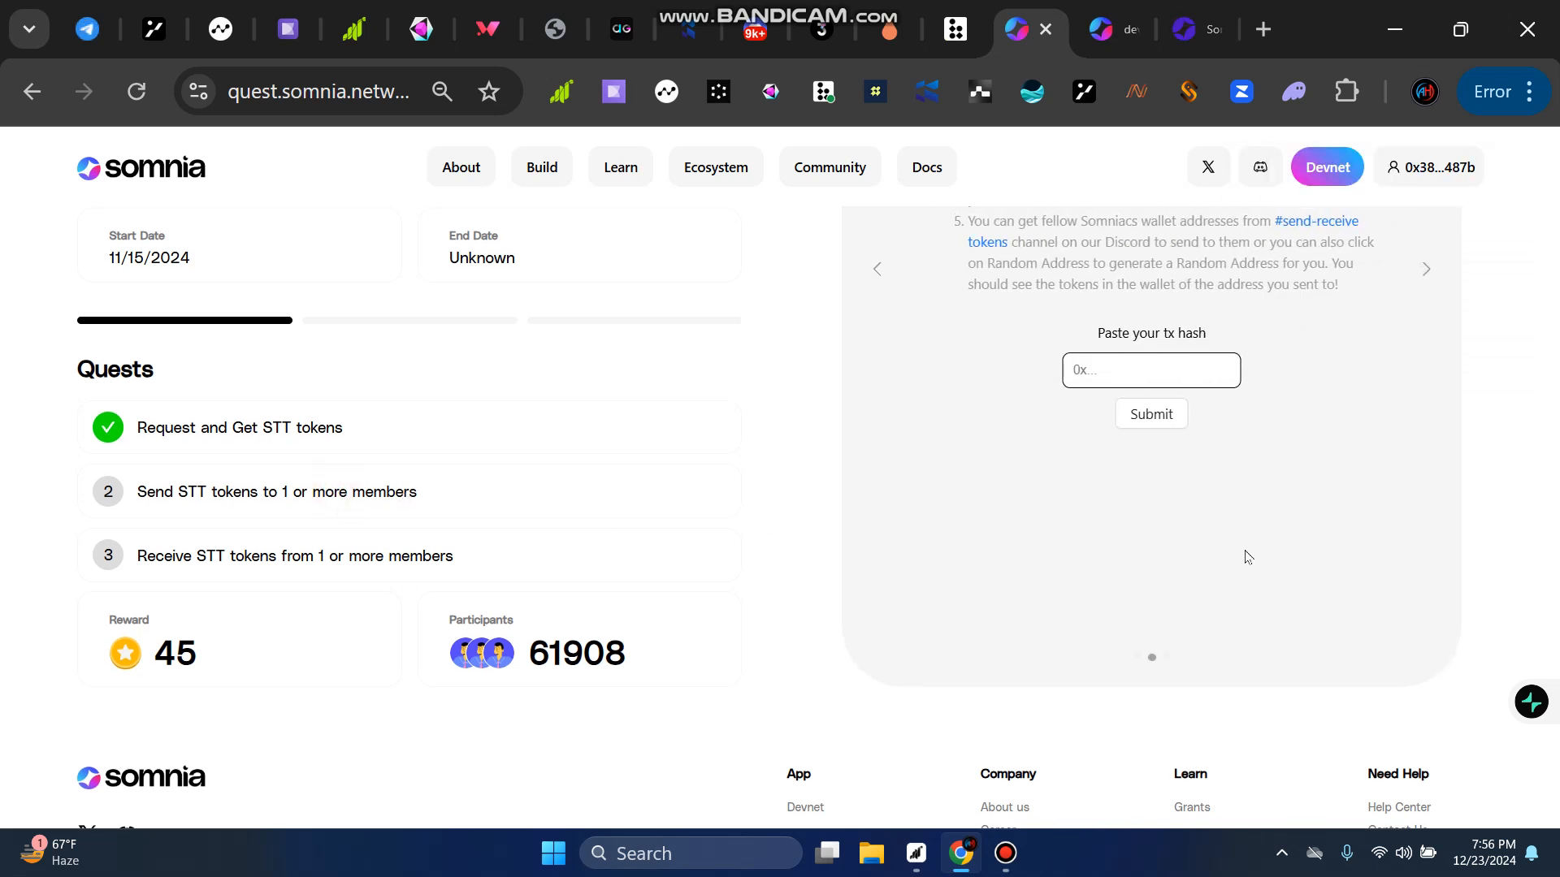
{"action": "scroll", "coordinate": [1118, 507], "scroll_direction": "up", "scroll_amount": 2}
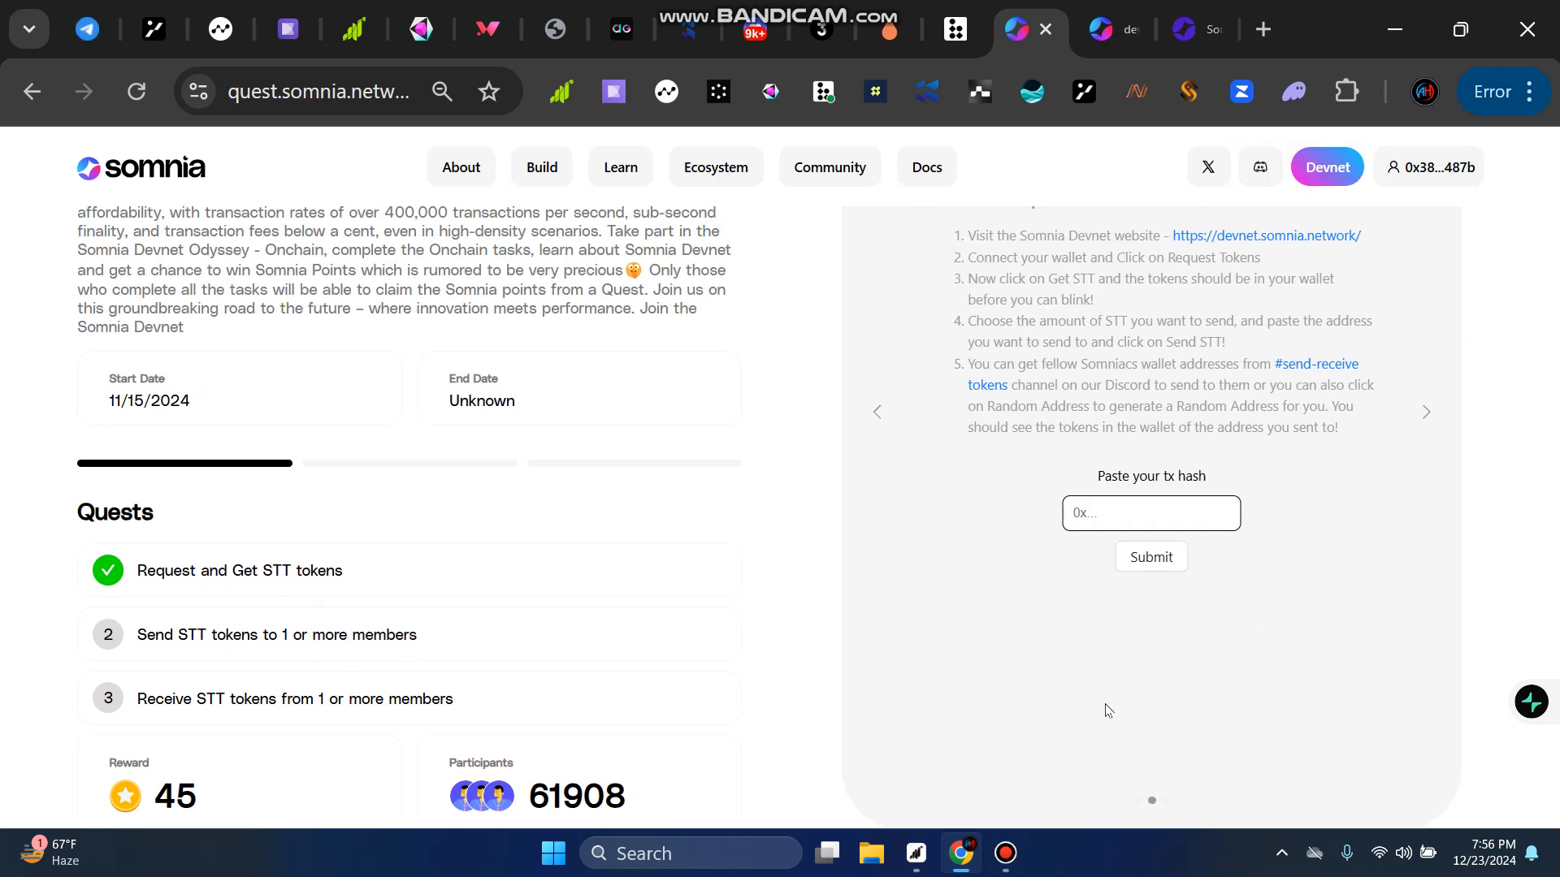
{"action": "left_click", "coordinate": [1009, 862]}
{"action": "left_click", "coordinate": [1412, 279]}
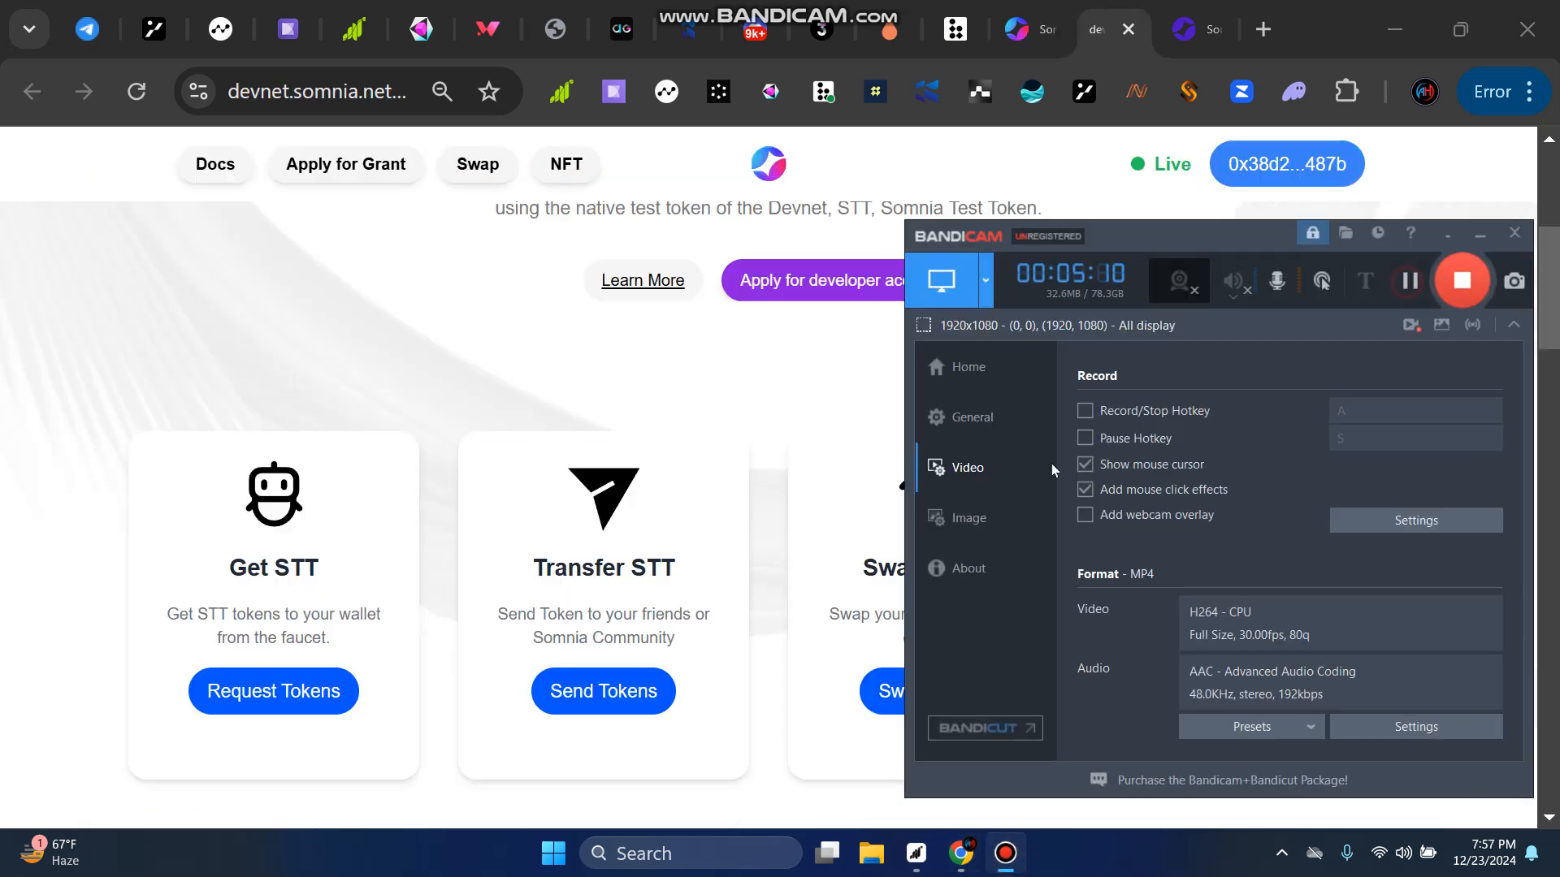
{"action": "left_click", "coordinate": [550, 369]}
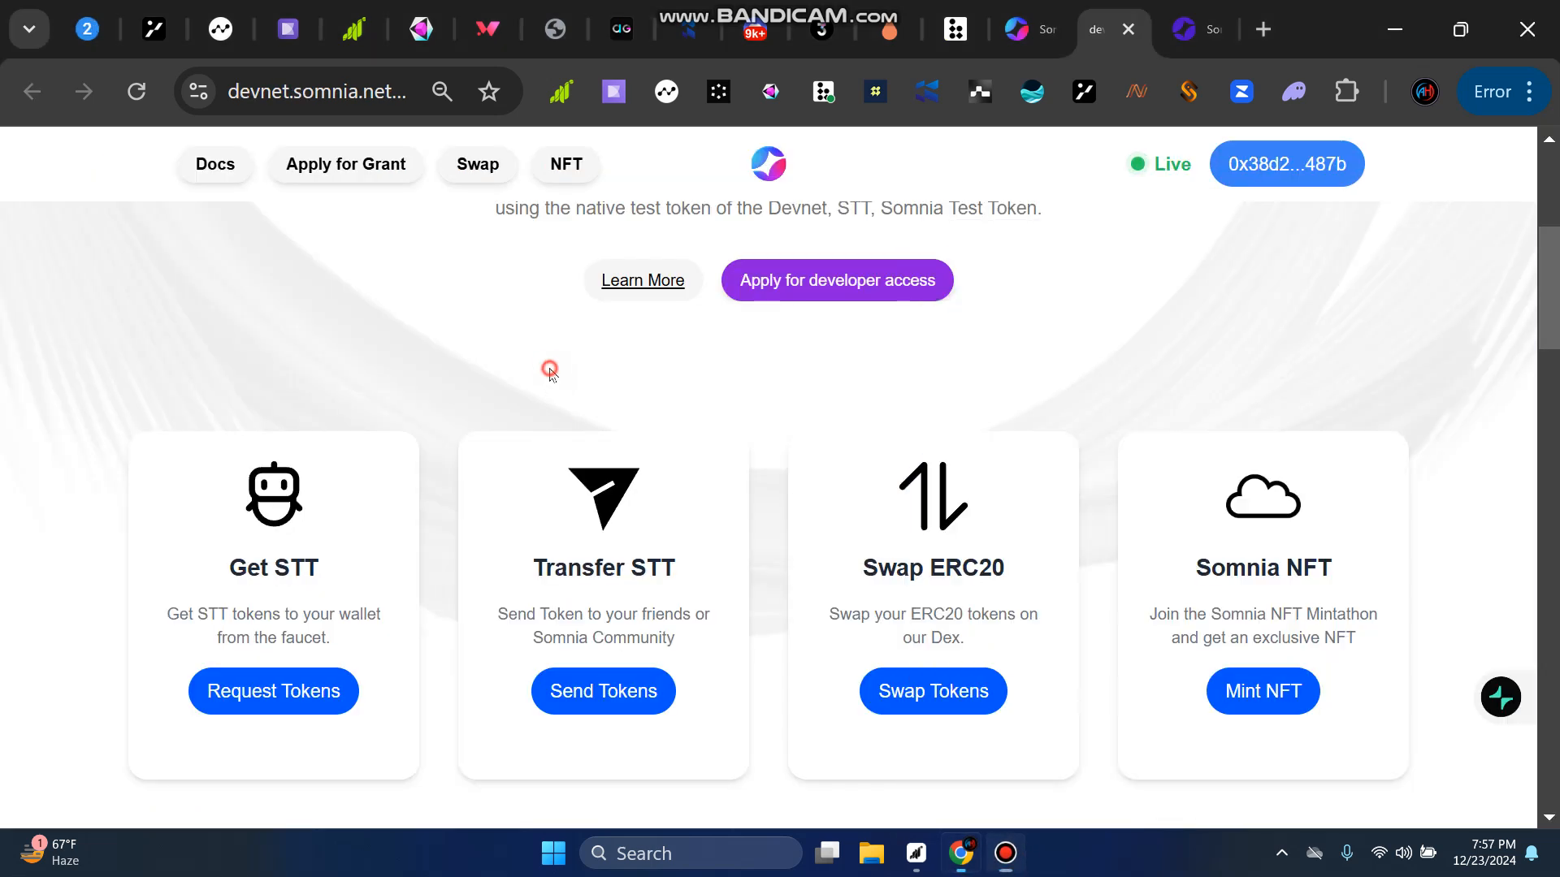
Step: Prepare an STT transfer of 0.1 STT with a randomly generated recipient address
{"action": "left_click", "coordinate": [618, 702]}
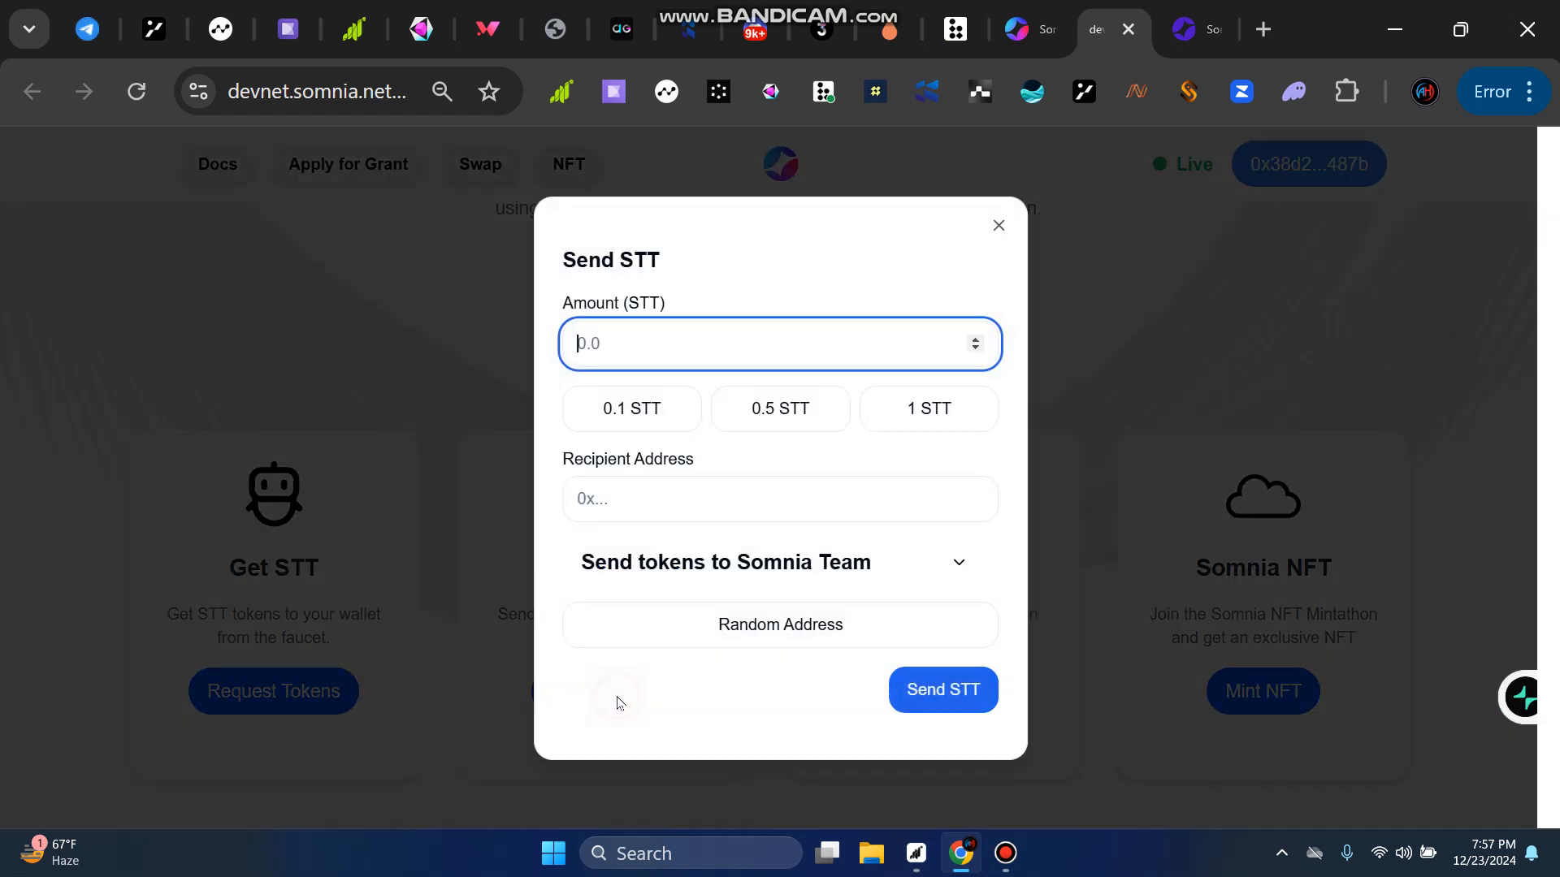
{"action": "left_click", "coordinate": [632, 416]}
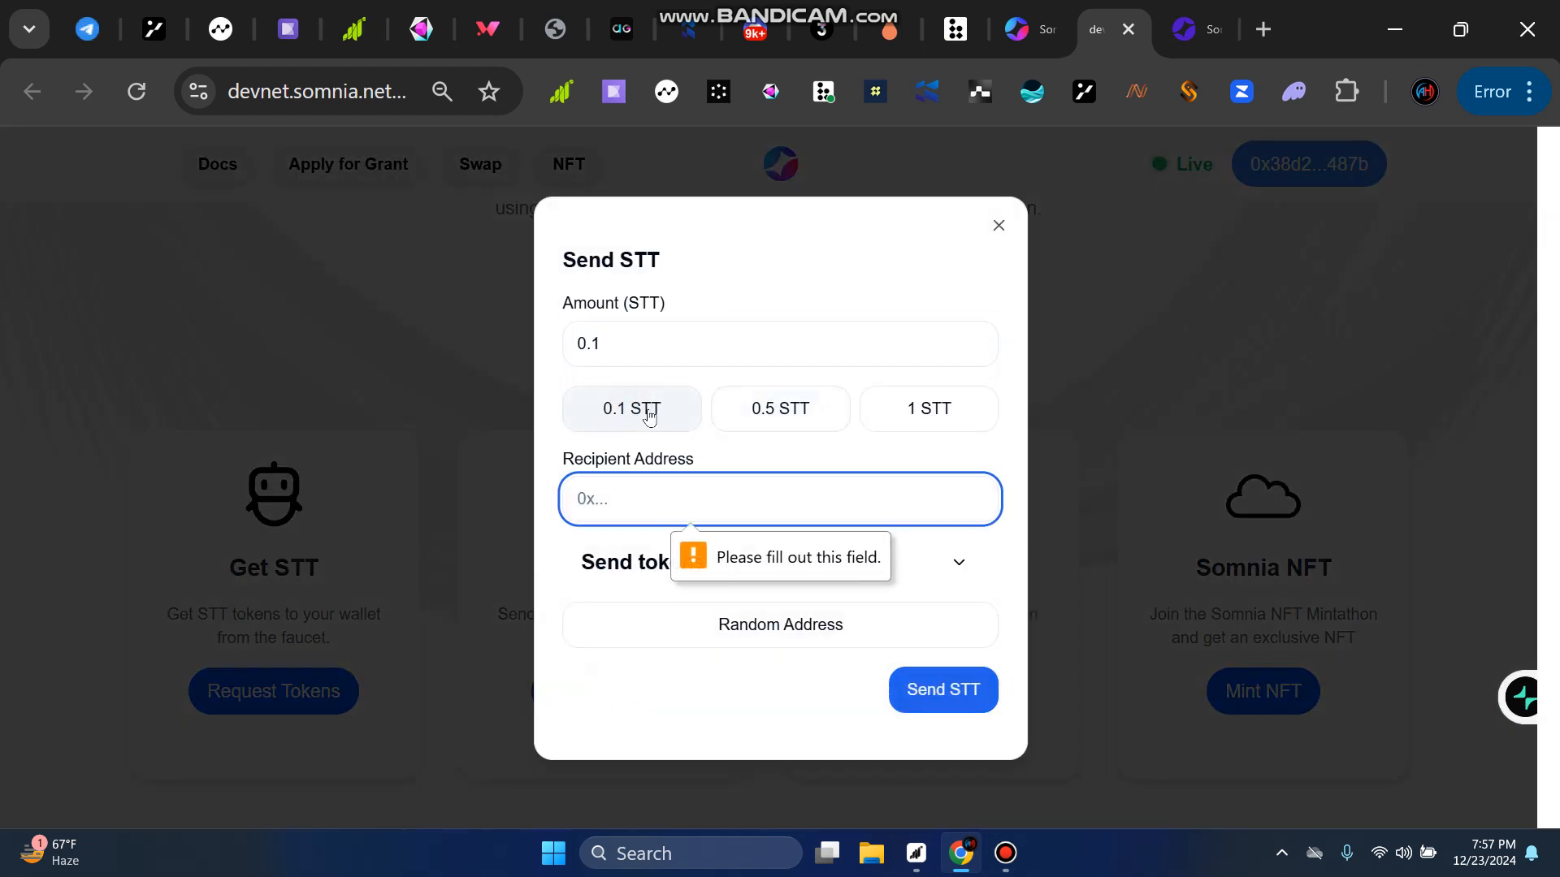
{"action": "left_click", "coordinate": [617, 322]}
{"action": "left_click", "coordinate": [582, 395]}
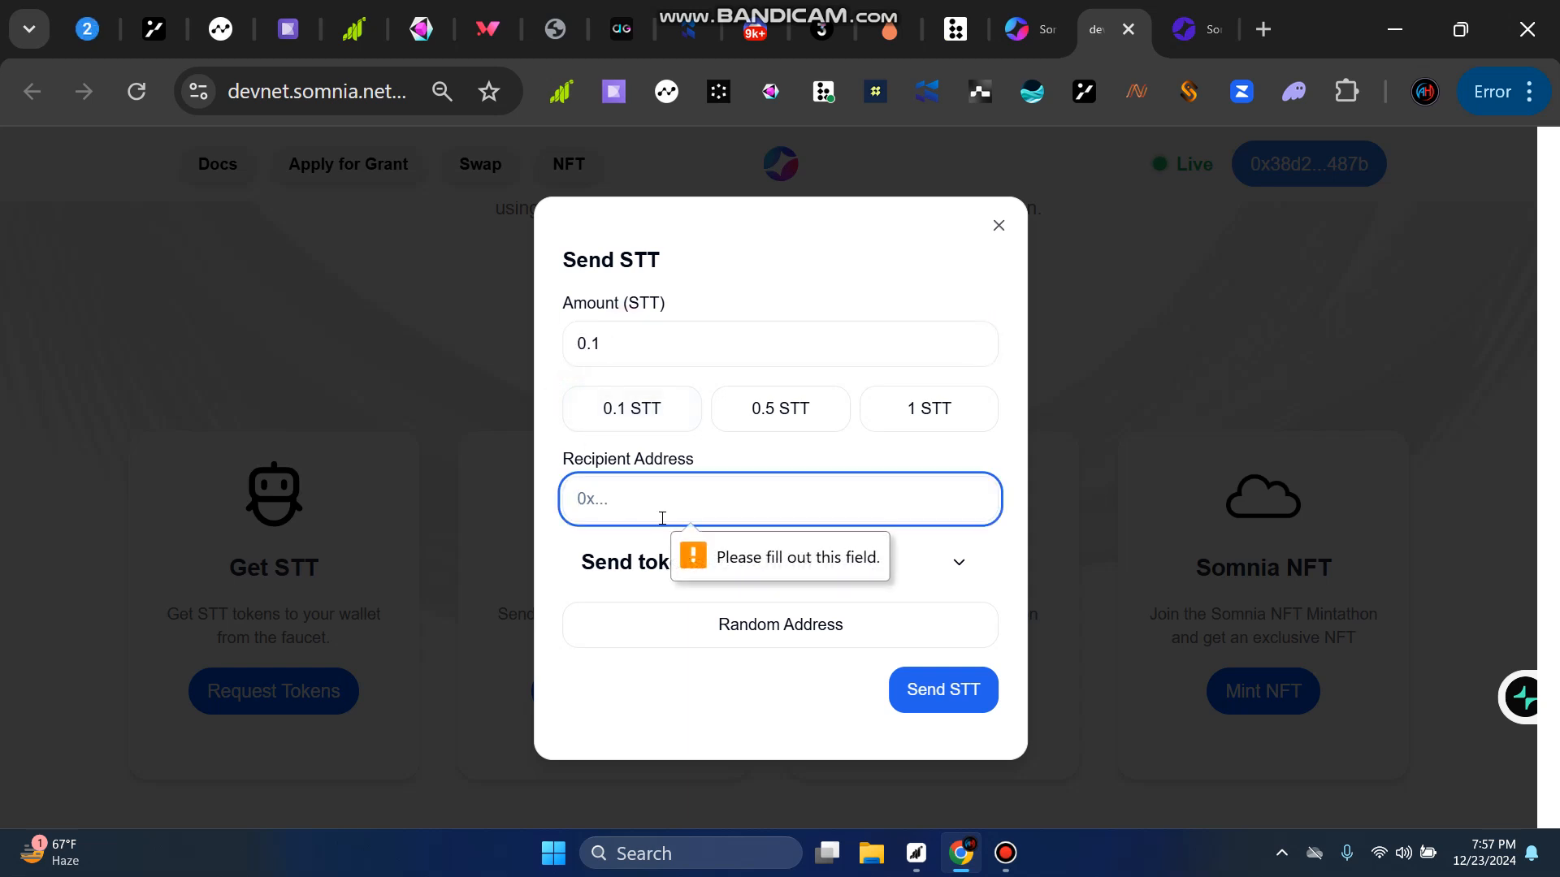
{"action": "left_click", "coordinate": [577, 558]}
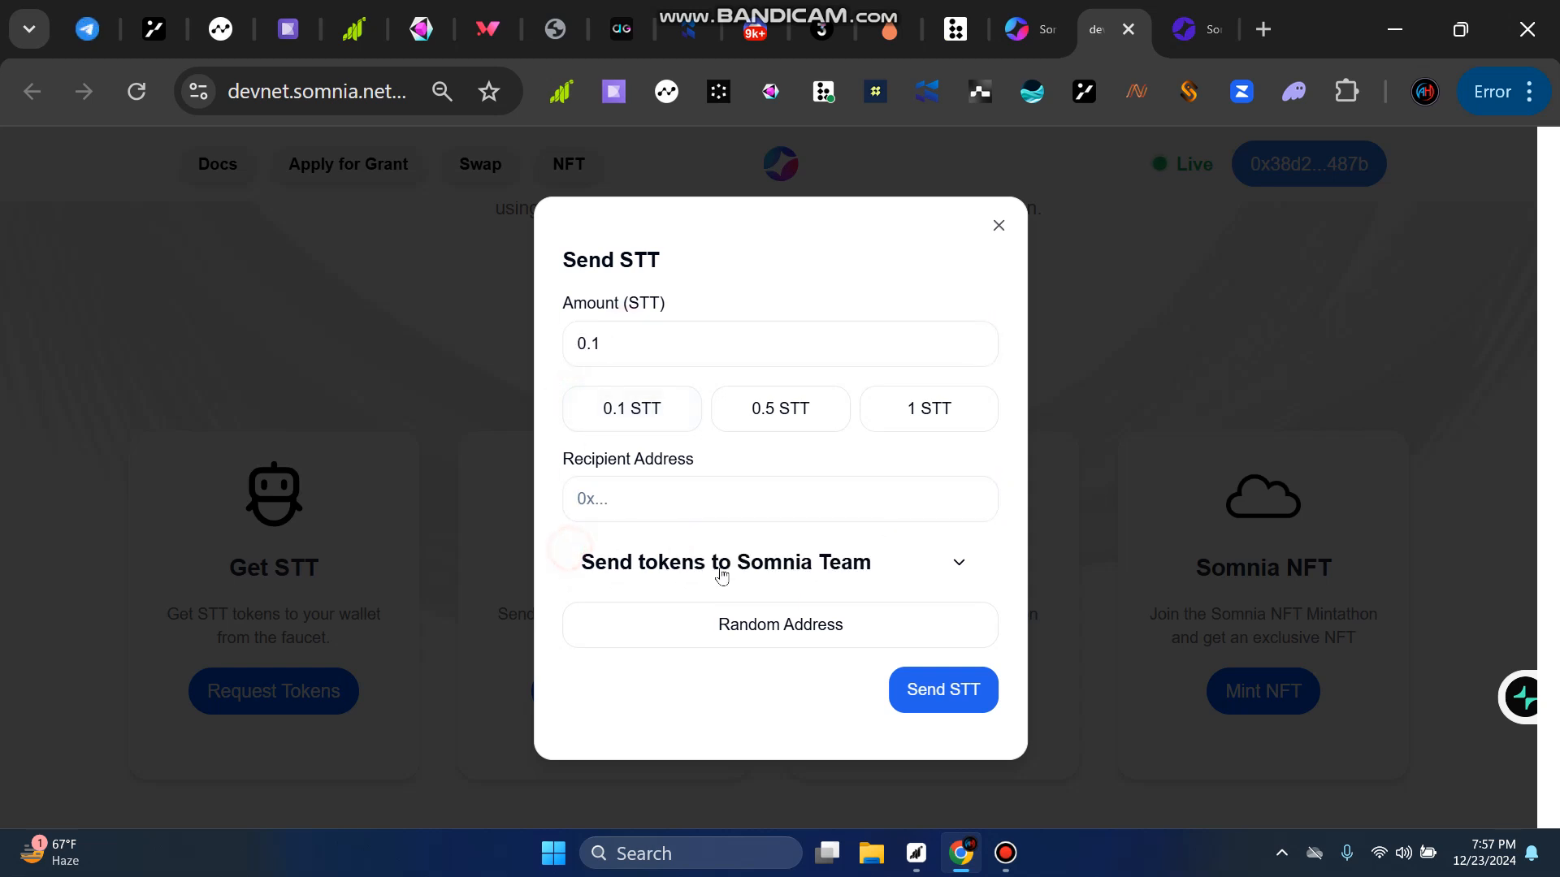
{"action": "left_click", "coordinate": [785, 631]}
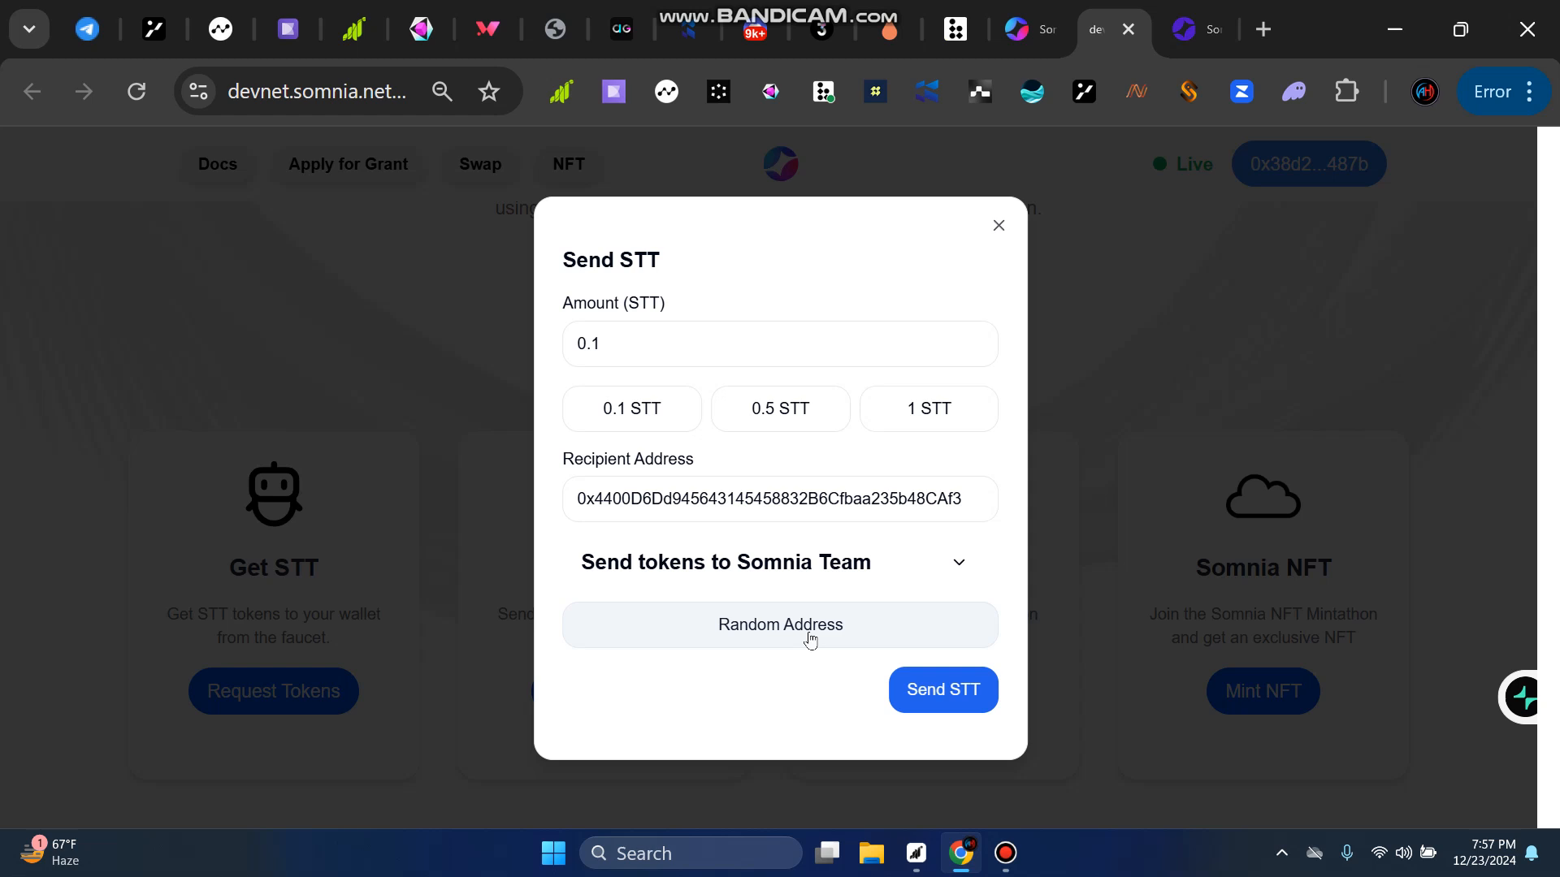
Step: Submit the 0.1 STT transfer and try to confirm the send transaction in the Zerion wallet
{"action": "left_click", "coordinate": [936, 697]}
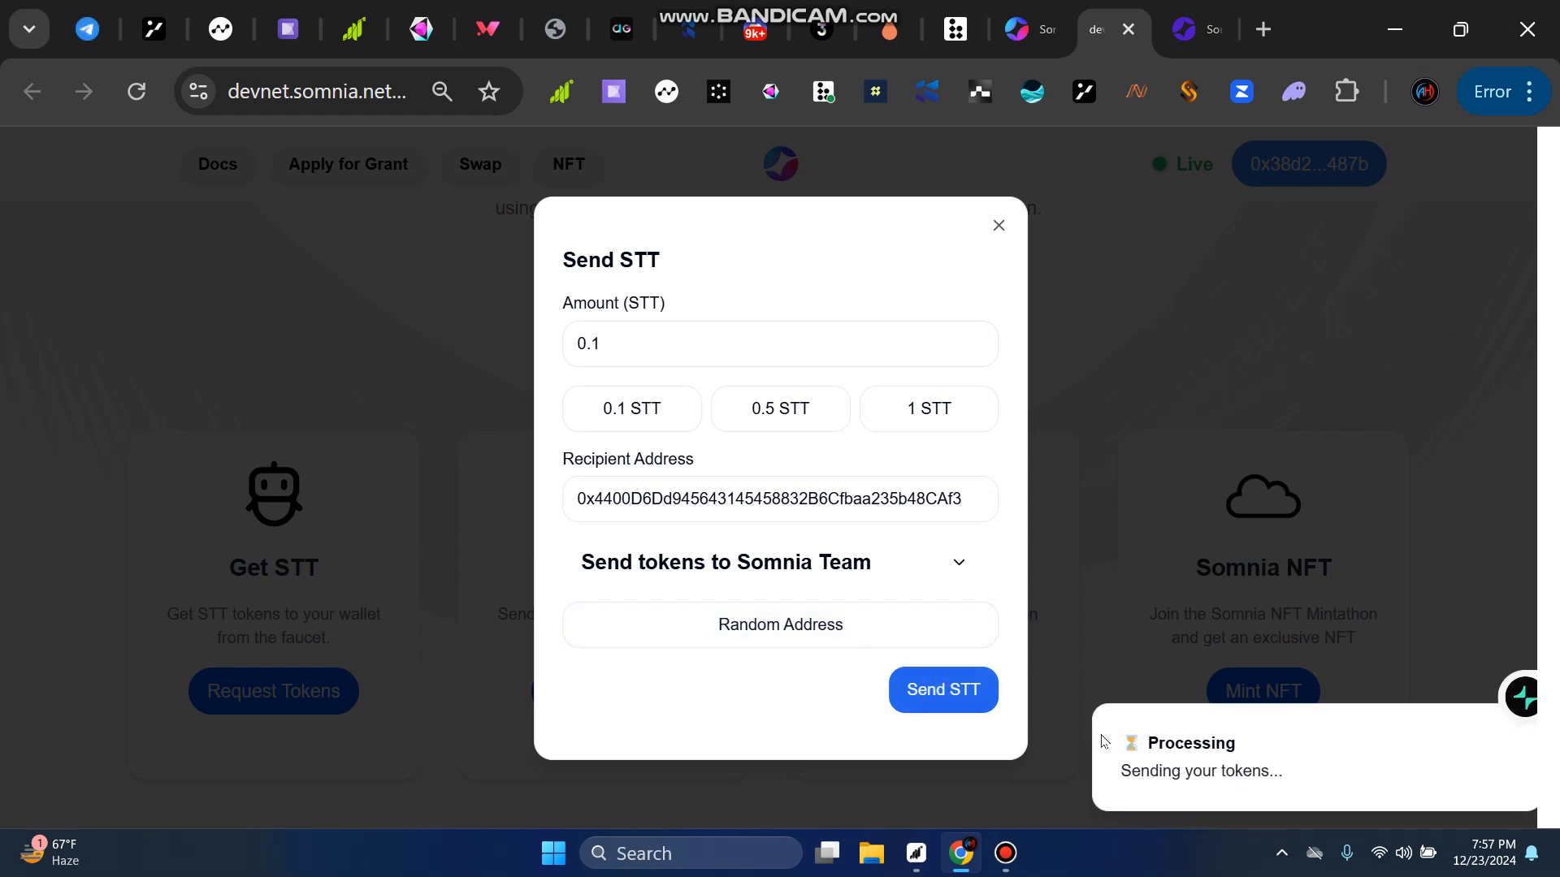
{"action": "left_click", "coordinate": [933, 690]}
{"action": "left_click", "coordinate": [953, 682]}
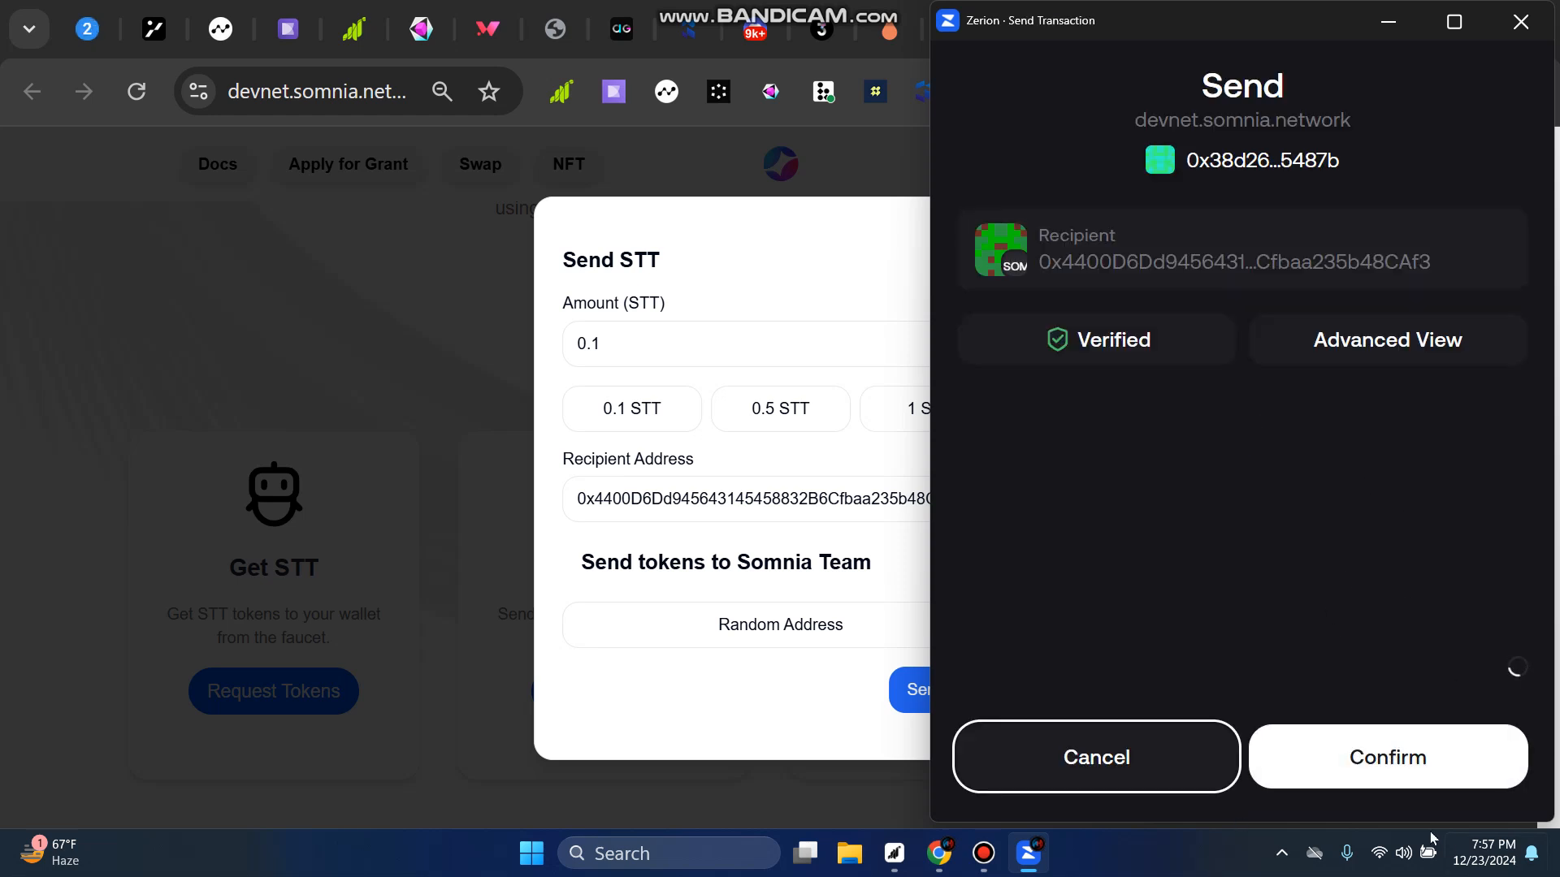
{"action": "left_click", "coordinate": [1375, 760]}
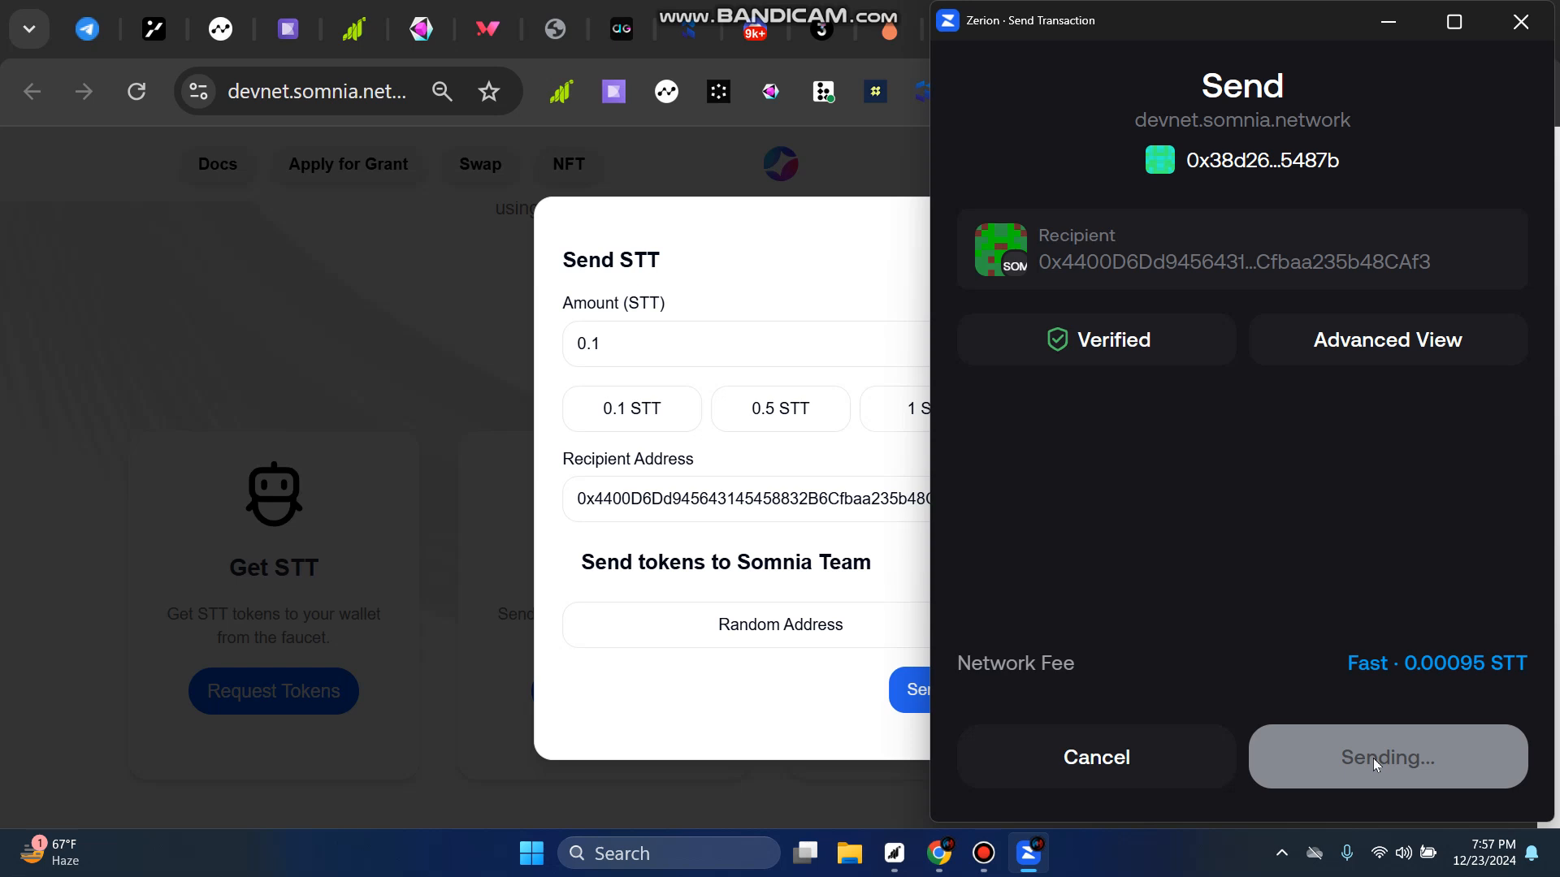
{"action": "left_click", "coordinate": [1317, 755]}
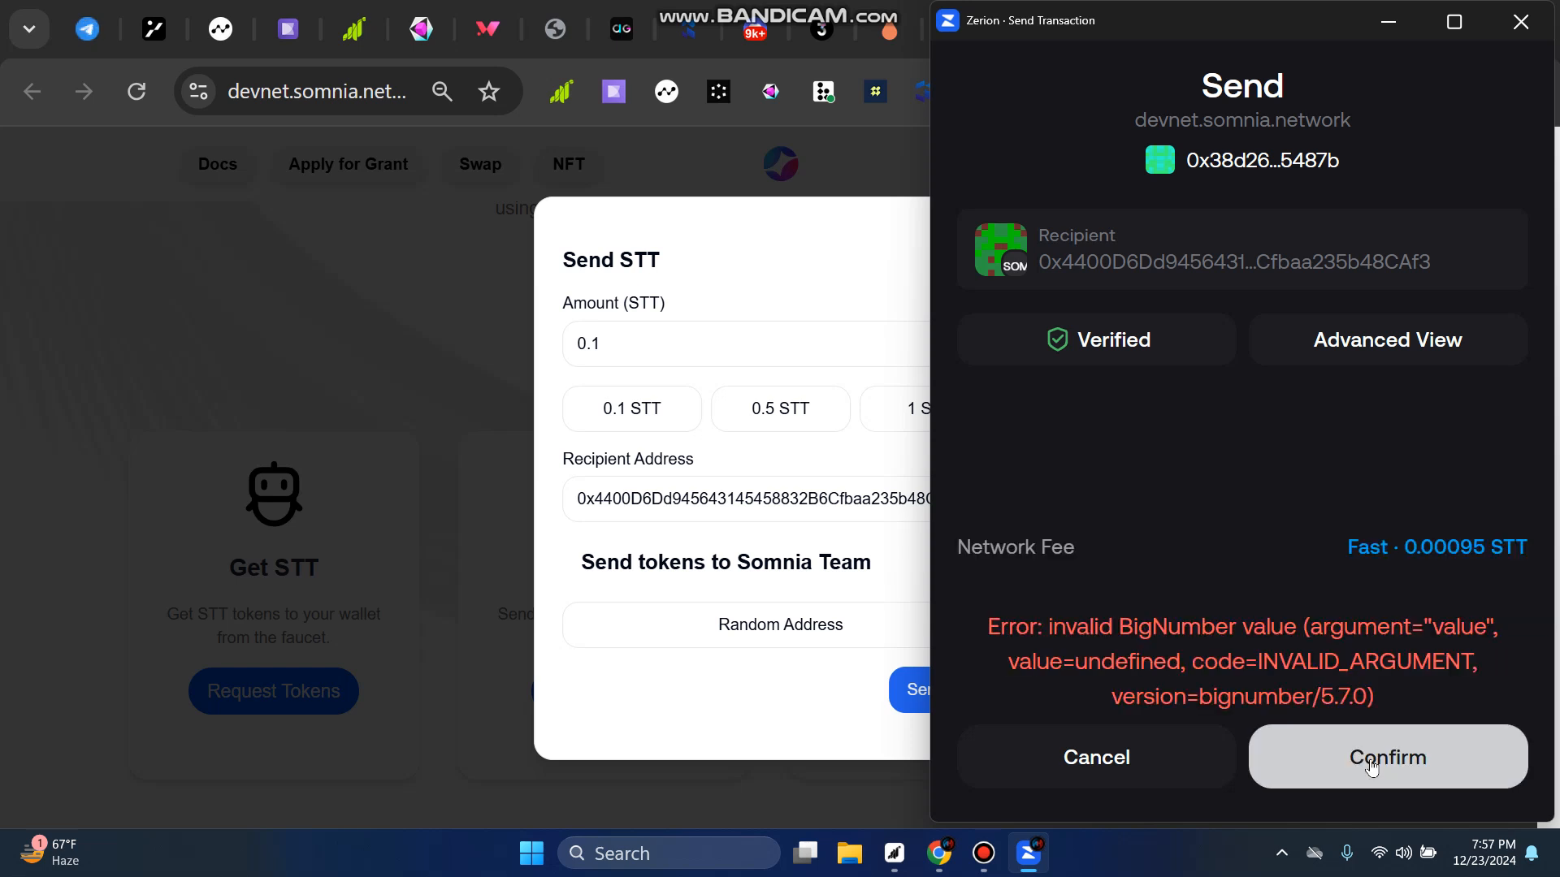
{"action": "left_click", "coordinate": [1371, 759]}
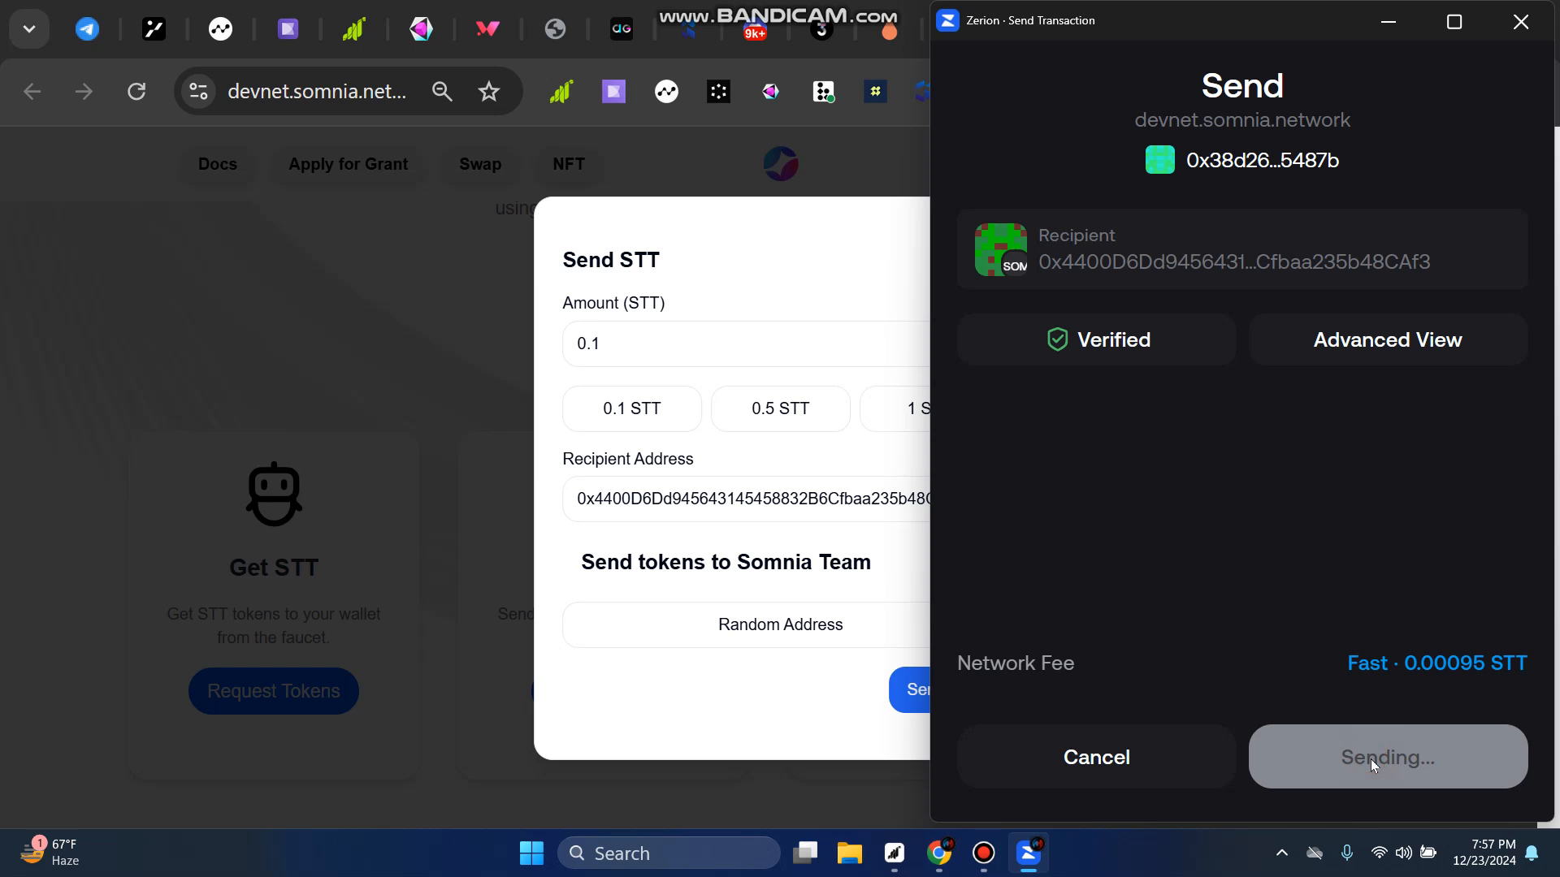
{"action": "left_click", "coordinate": [1371, 762]}
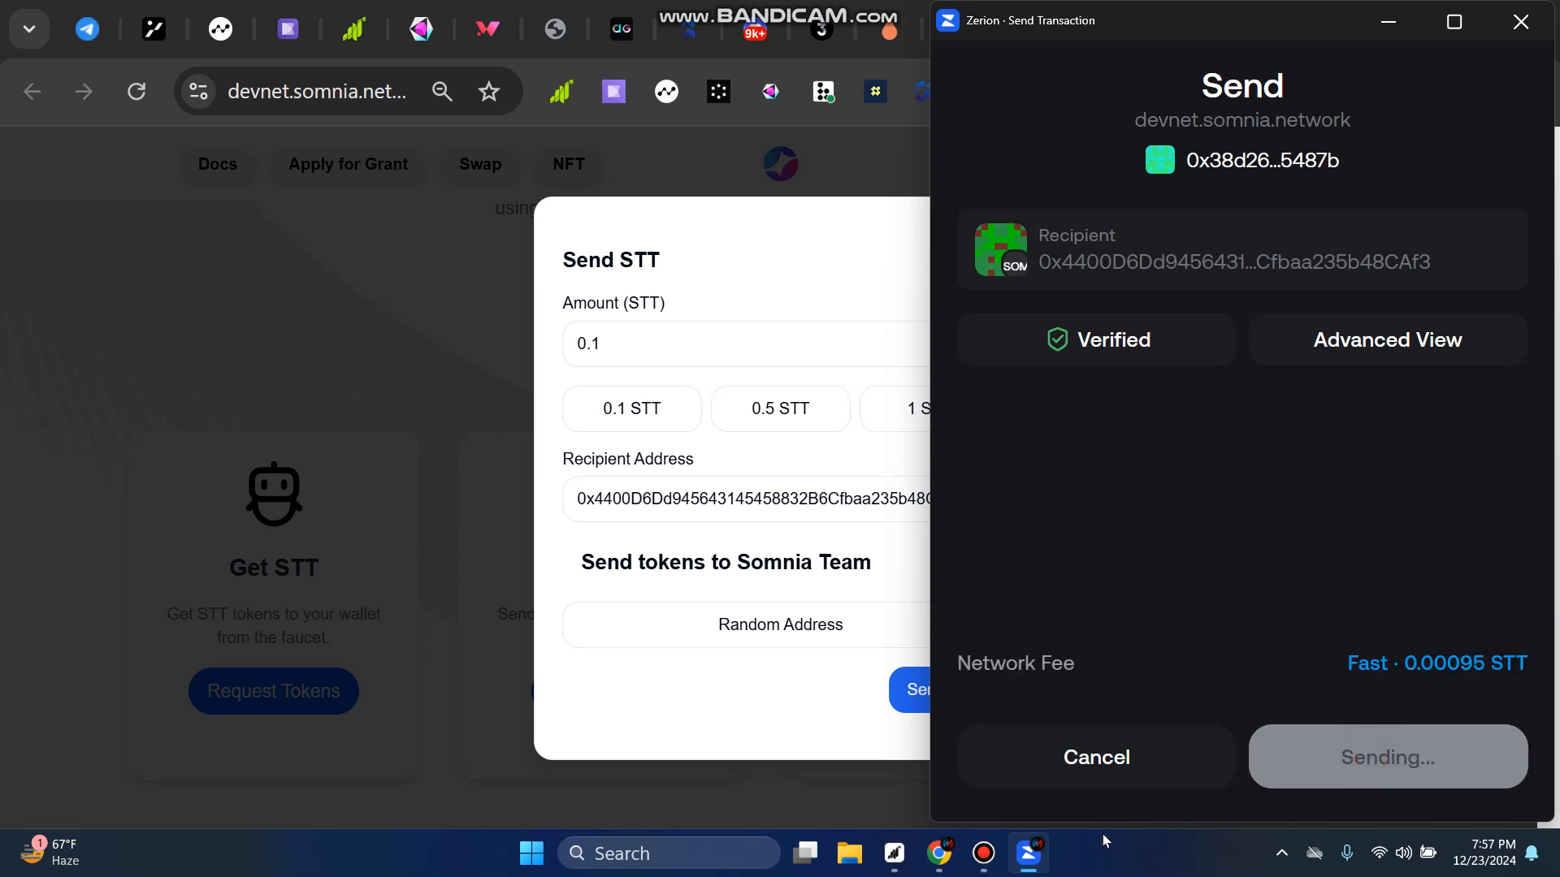
Step: Open the confirmed transaction on SomniaScan from the second browser profile, copy its transaction hash and return to the first profile's window
{"action": "left_click", "coordinate": [983, 853]}
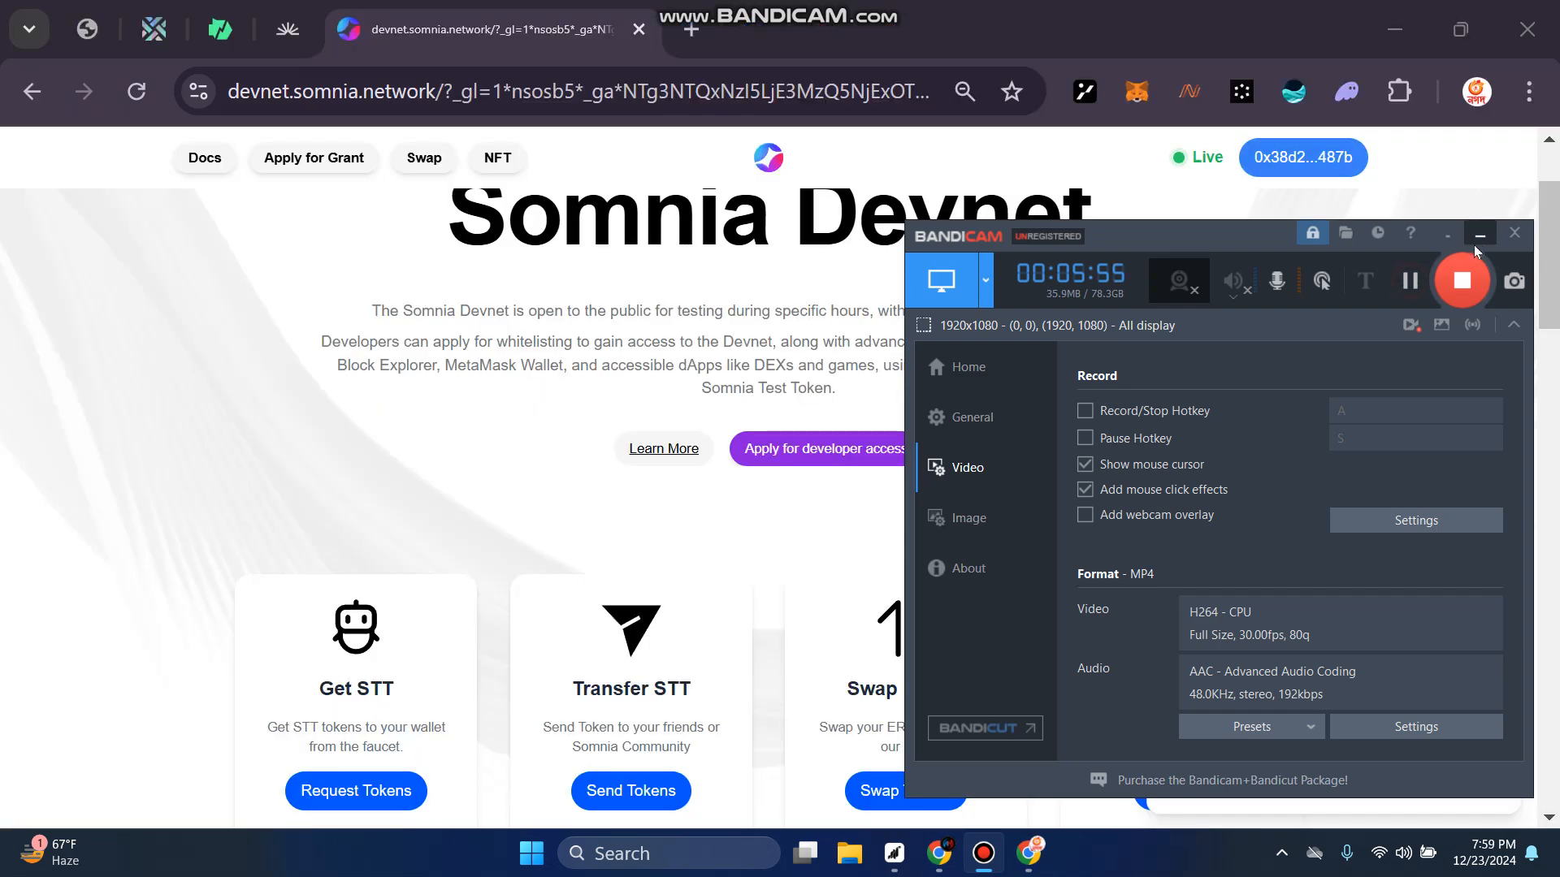
{"action": "left_click", "coordinate": [1480, 234]}
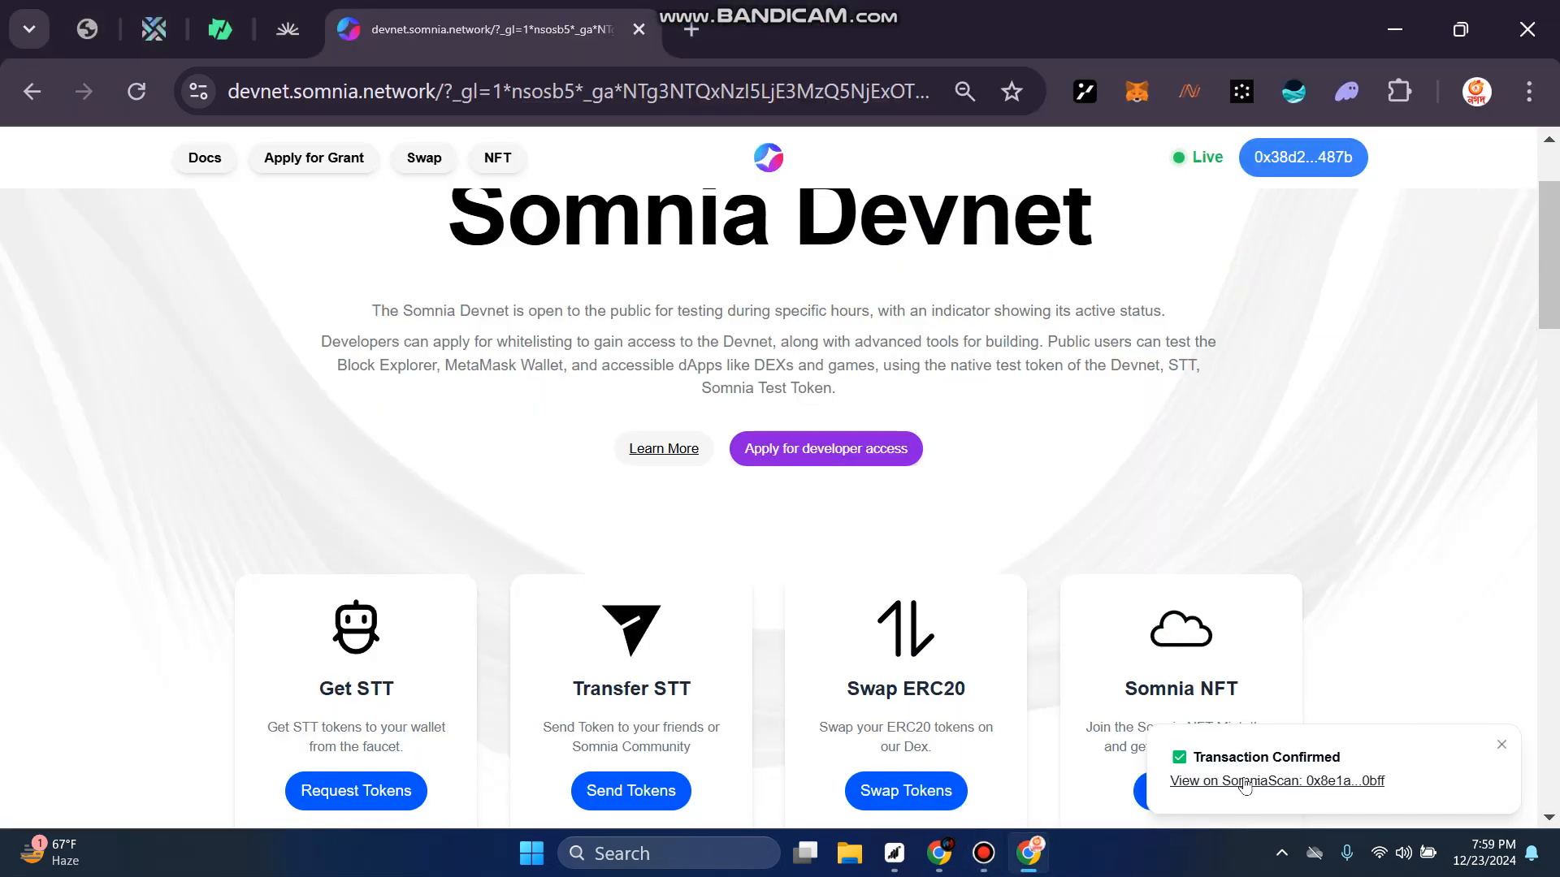
{"action": "left_click", "coordinate": [1246, 784]}
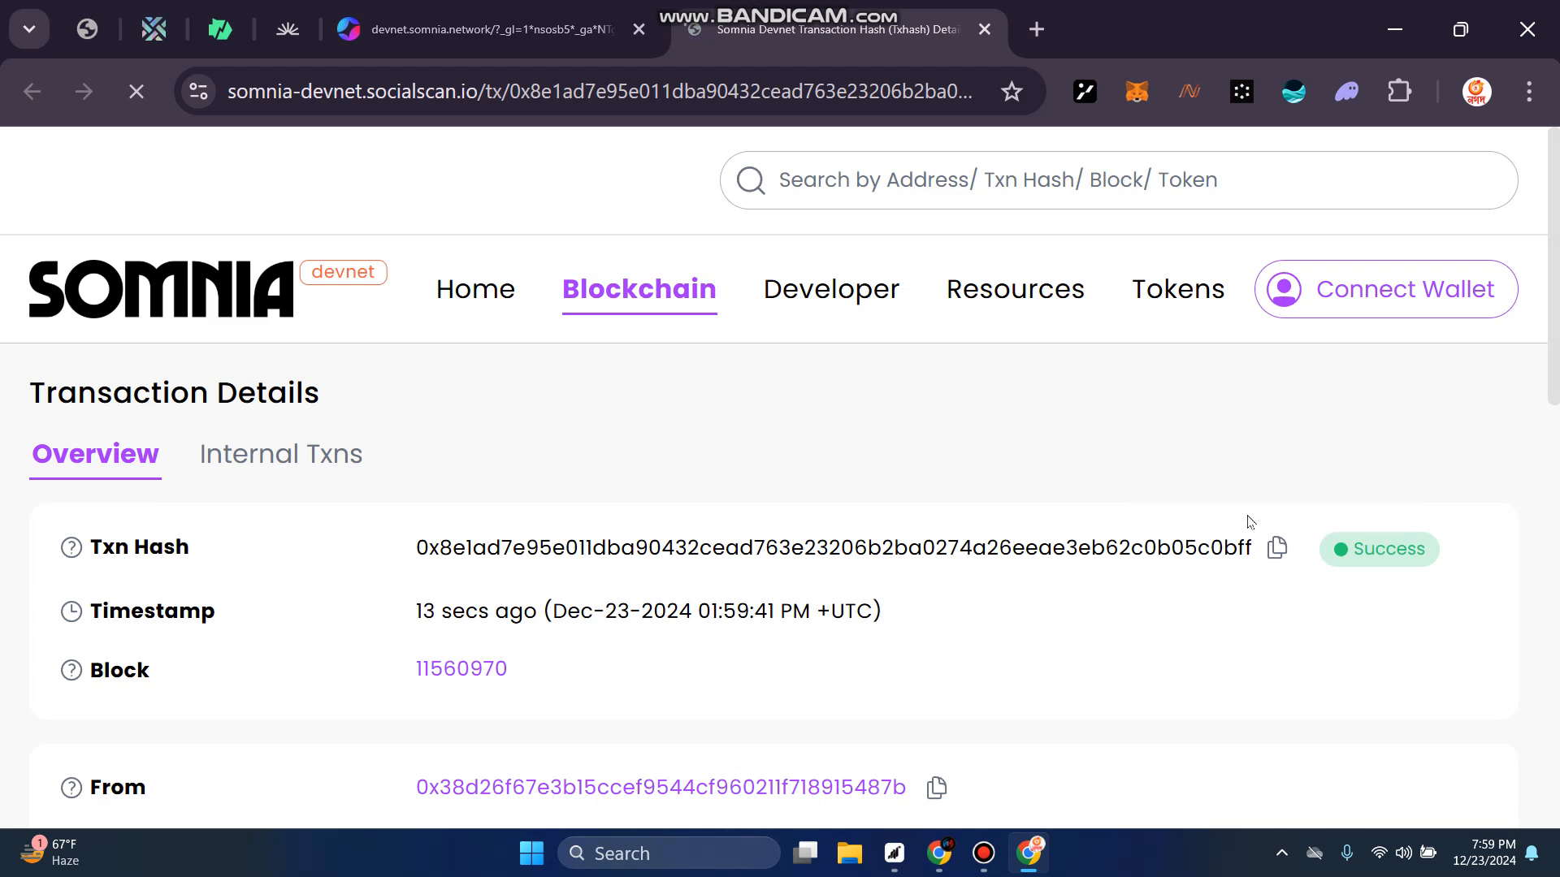
{"action": "left_click", "coordinate": [1277, 547]}
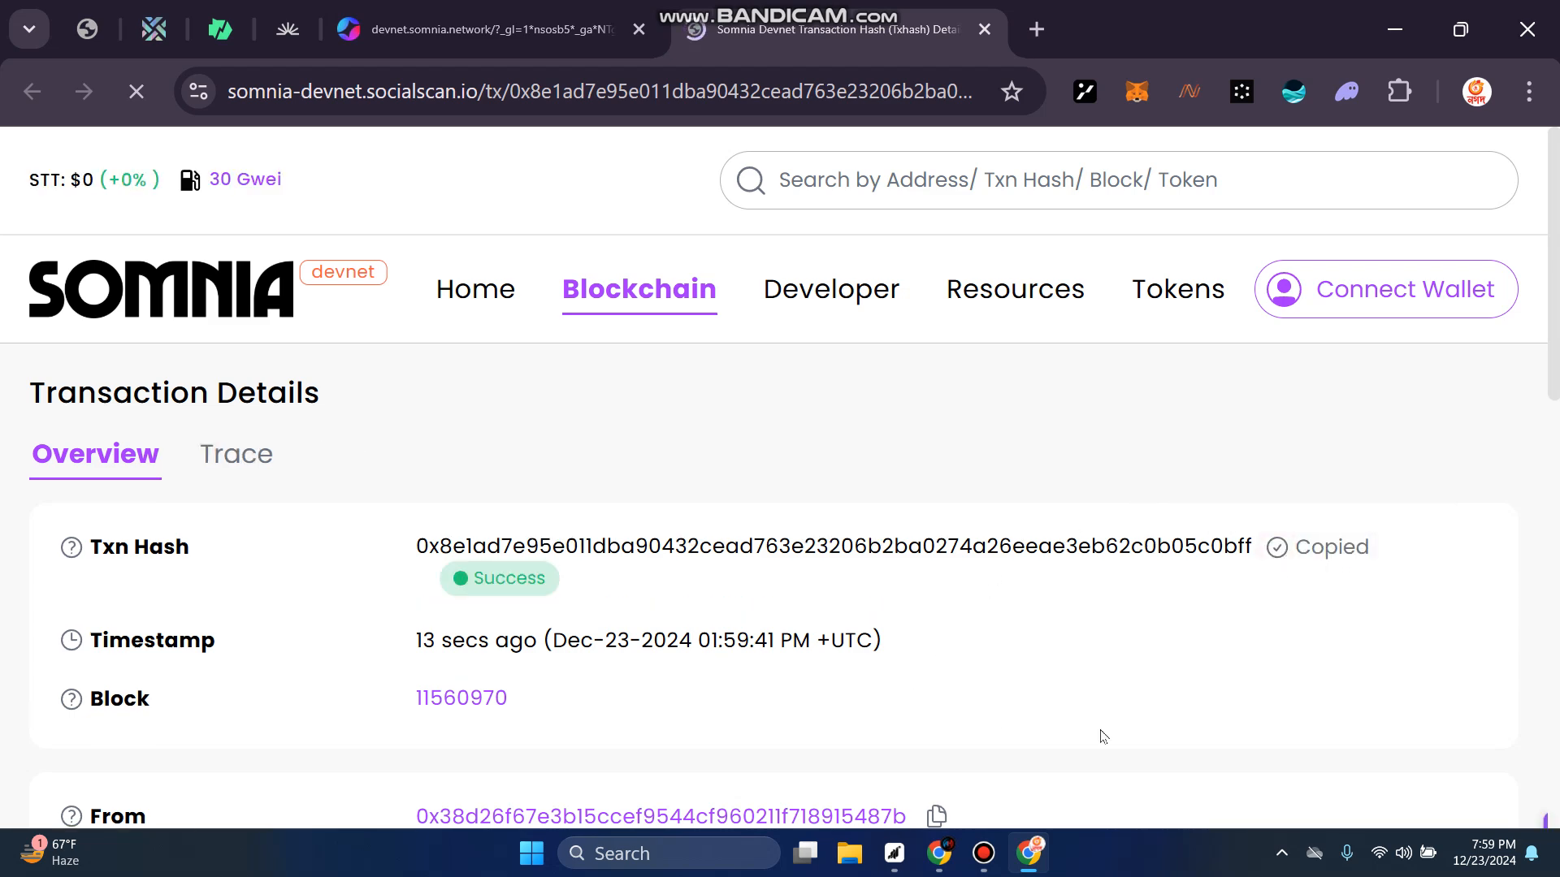
{"action": "left_click", "coordinate": [942, 854]}
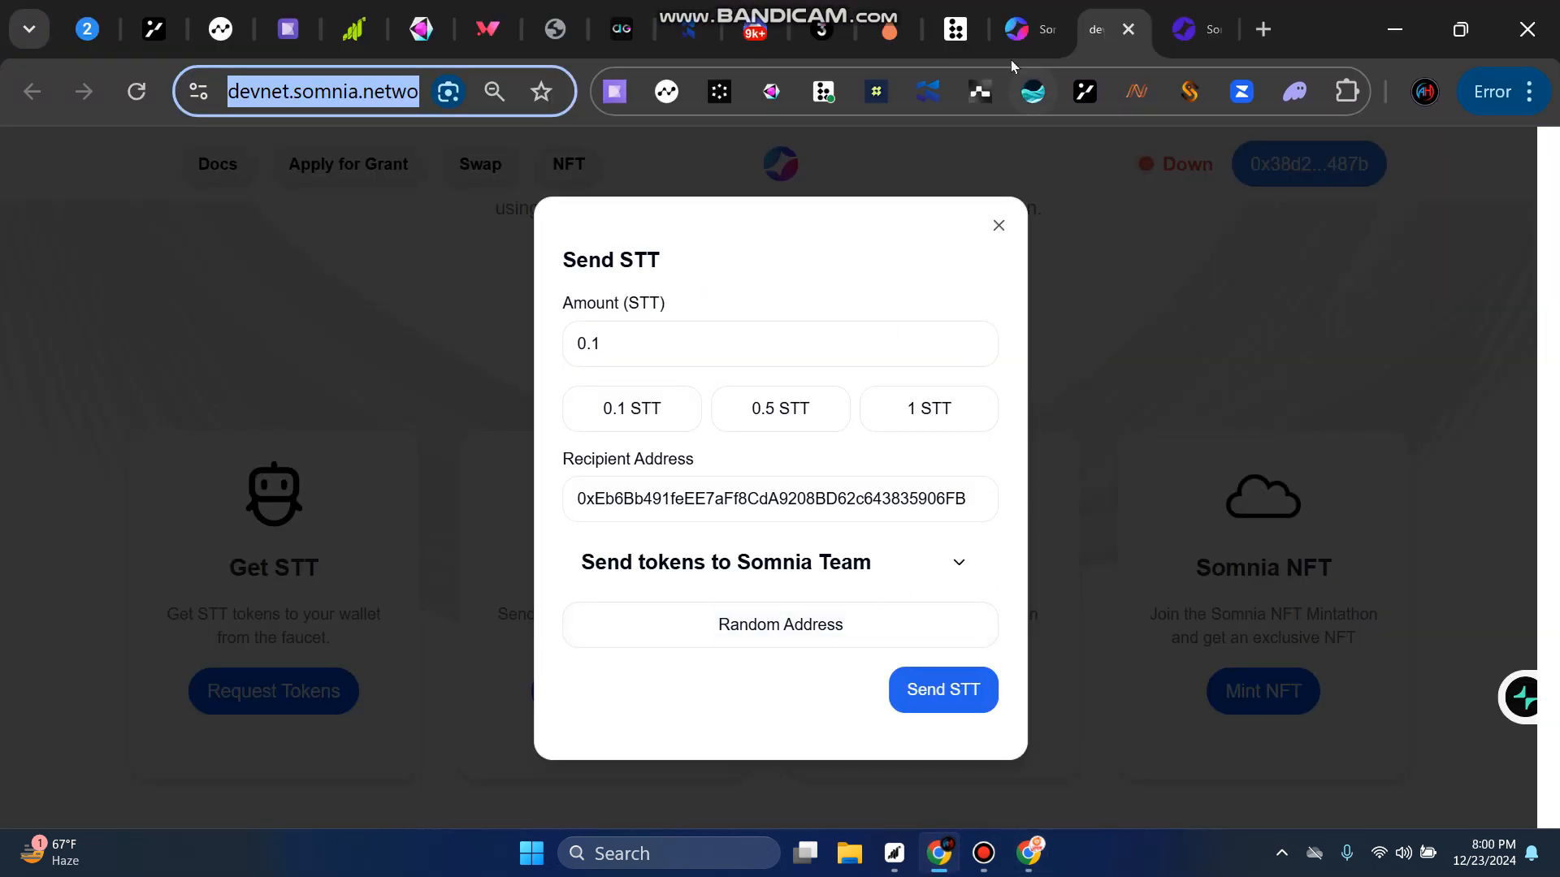
Step: Paste the copied transaction hash into the Send STT tokens to 1 or more members quest and submit it
{"action": "left_click", "coordinate": [1022, 29]}
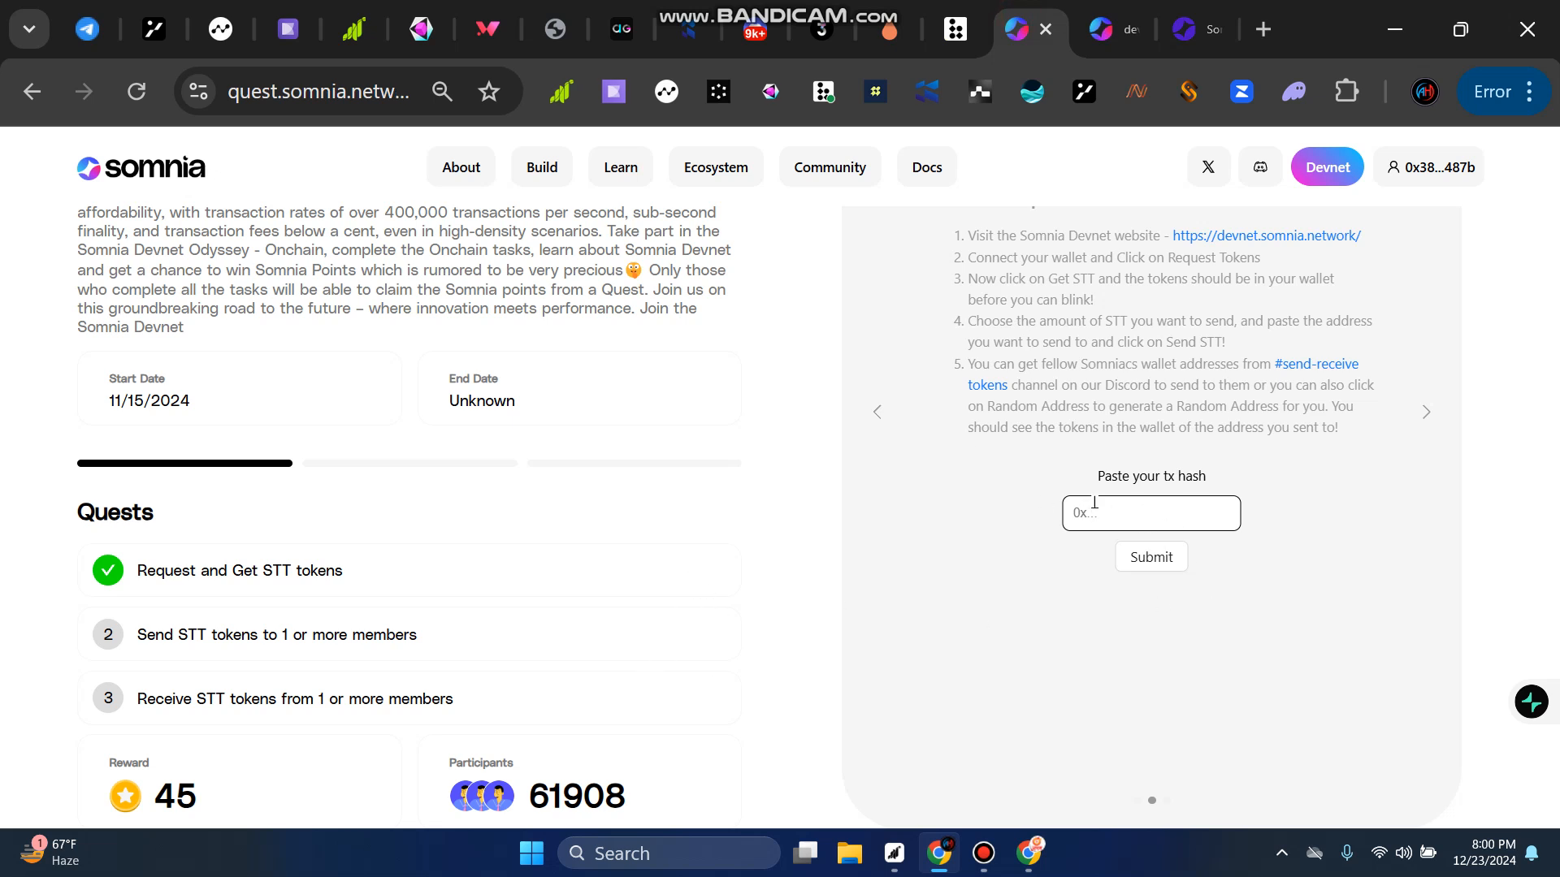
{"action": "left_click", "coordinate": [1125, 513]}
{"action": "key", "text": "ctrl+v"}
{"action": "left_click", "coordinate": [1150, 557]}
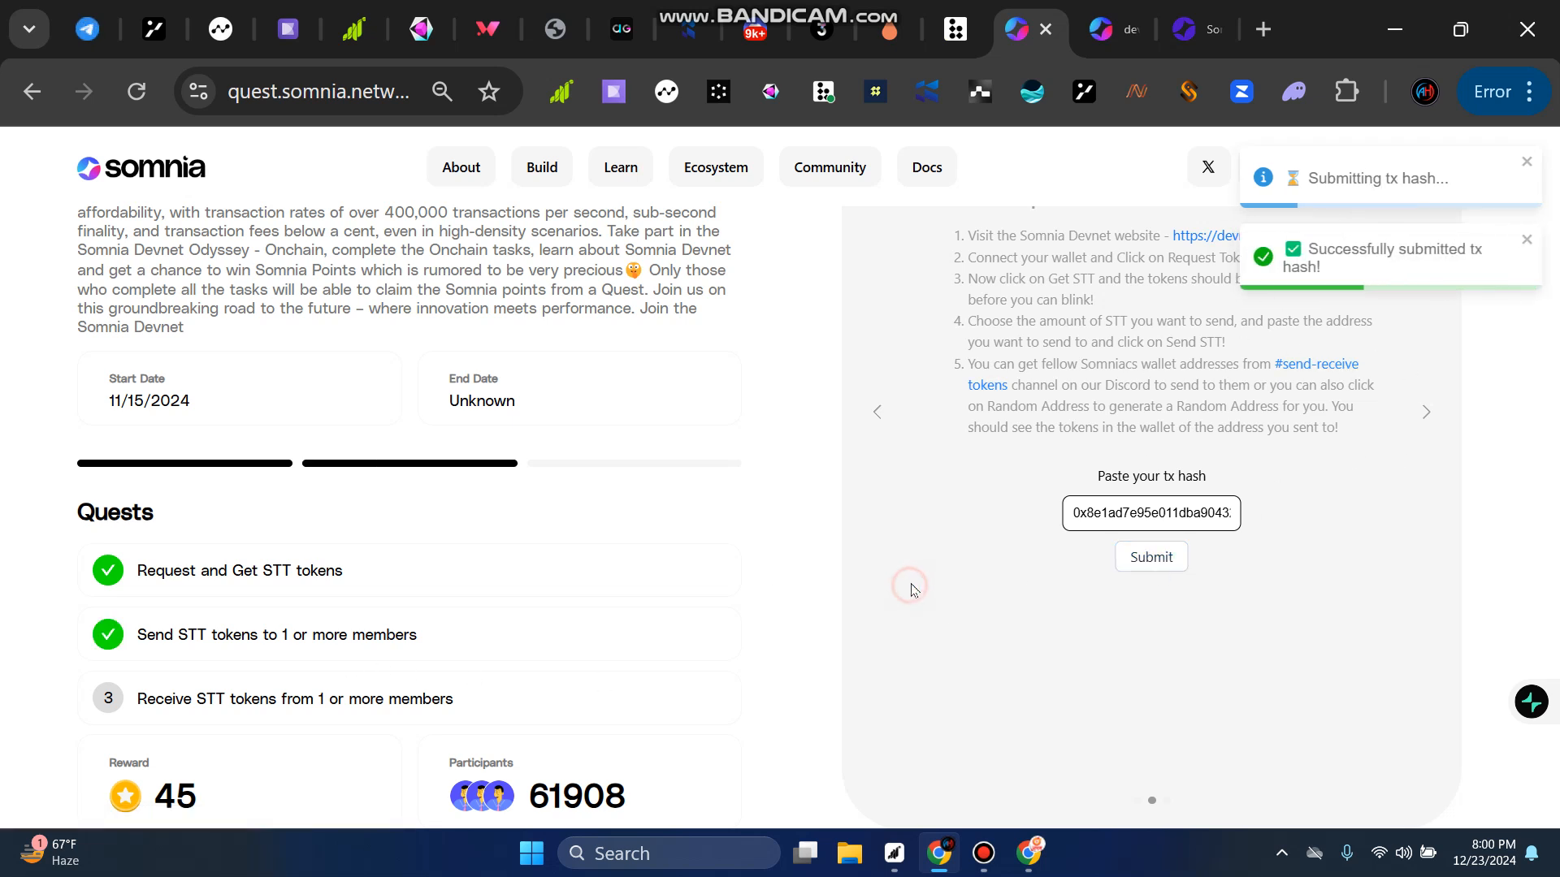
{"action": "scroll", "coordinate": [230, 601], "scroll_direction": "down", "scroll_amount": 2}
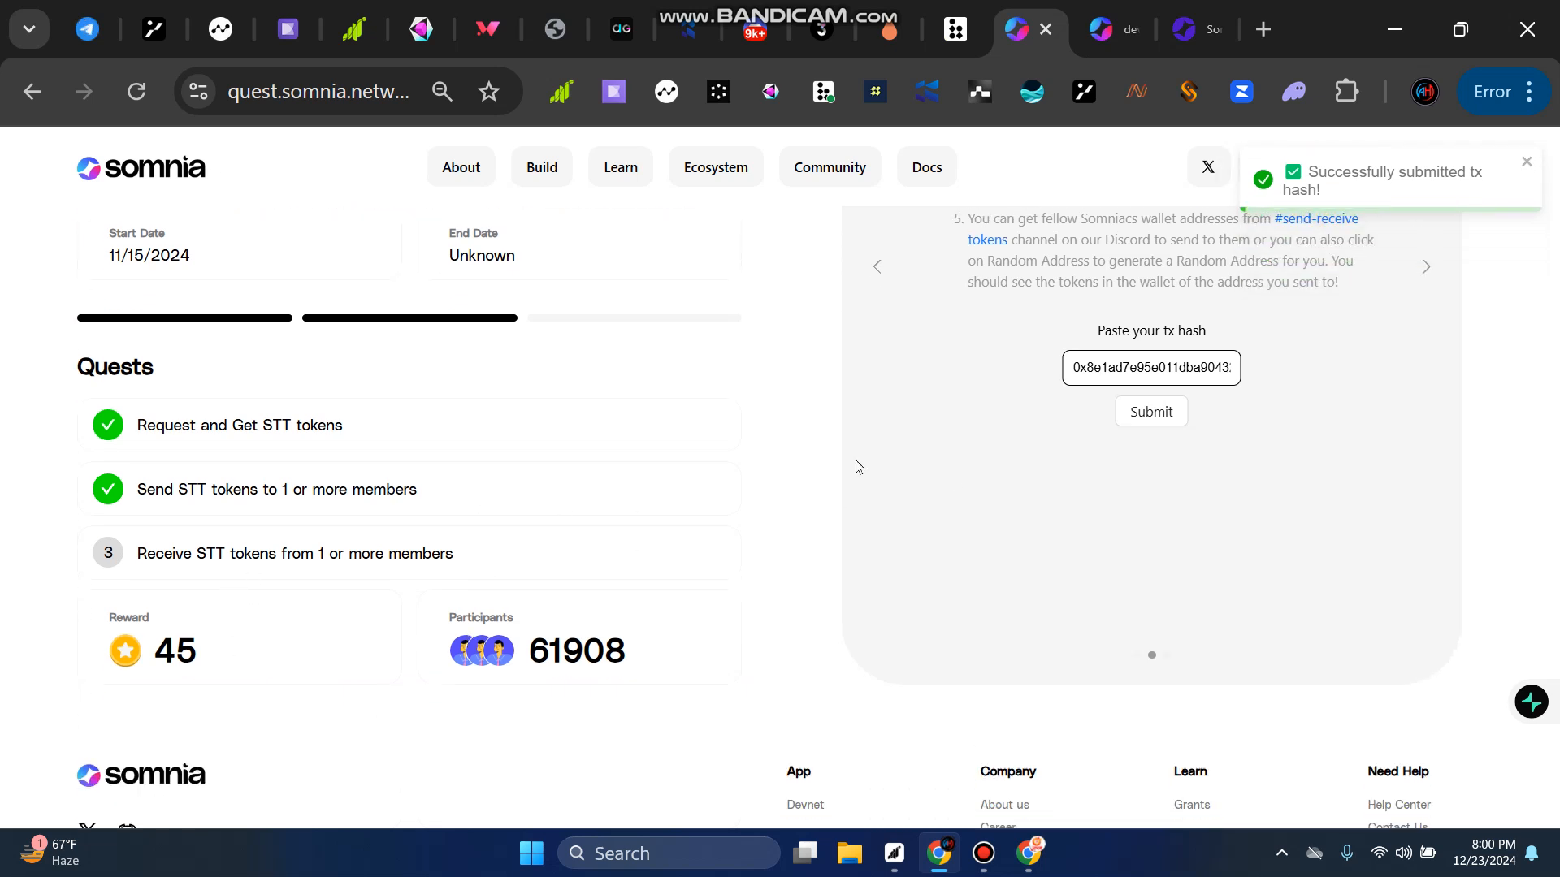
Step: Open the Receive STT tokens from 1 or more members quest and dismiss the Send STT dialog on the Devnet site
{"action": "left_click", "coordinate": [1118, 422]}
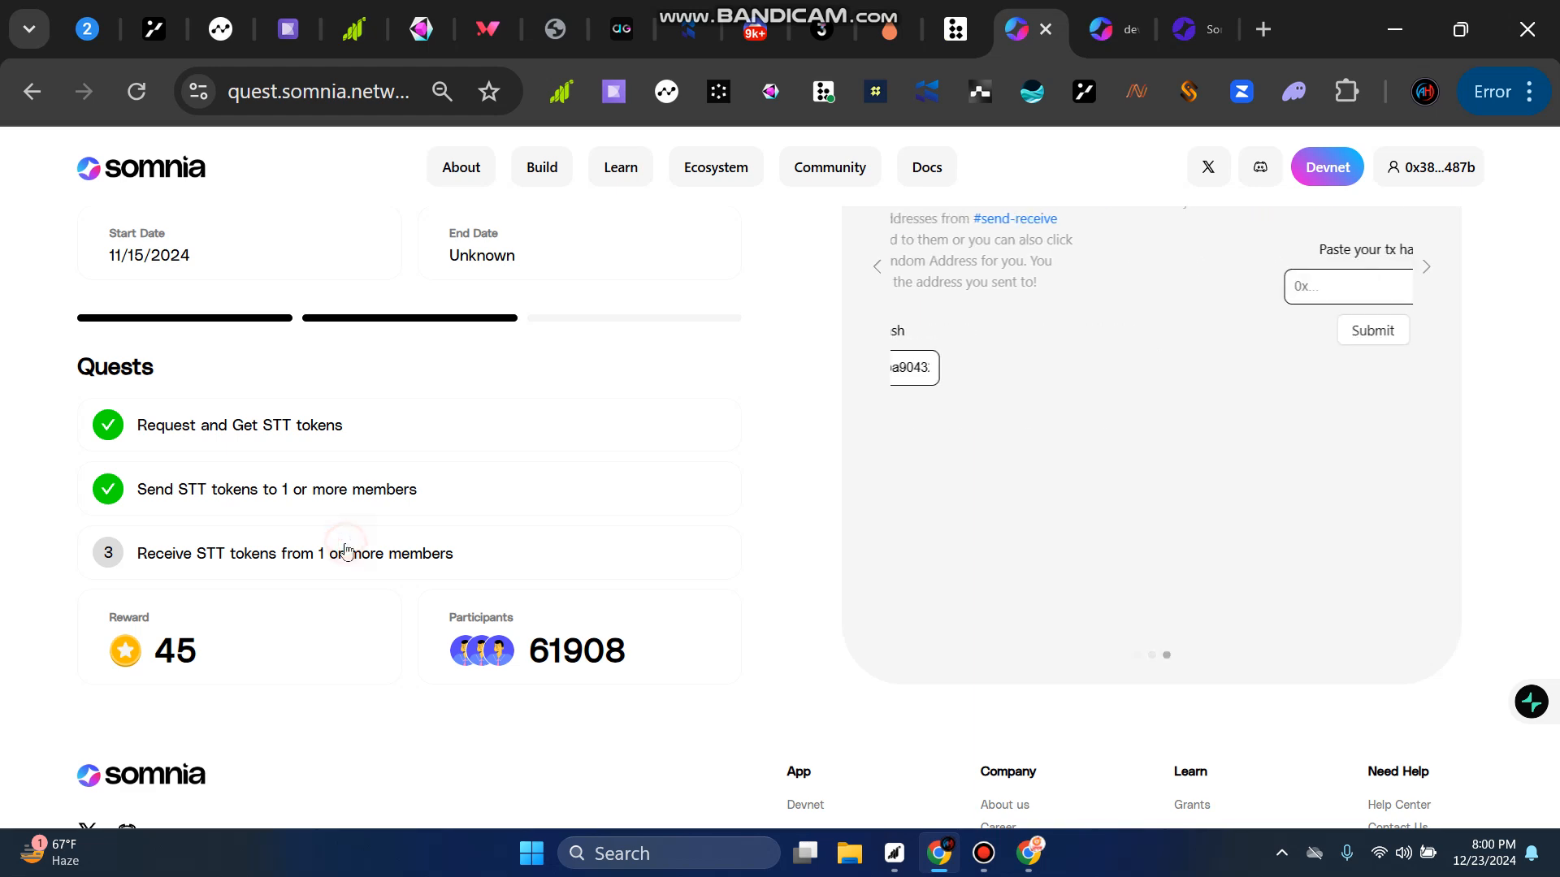
{"action": "scroll", "coordinate": [1060, 477], "scroll_direction": "up", "scroll_amount": 3}
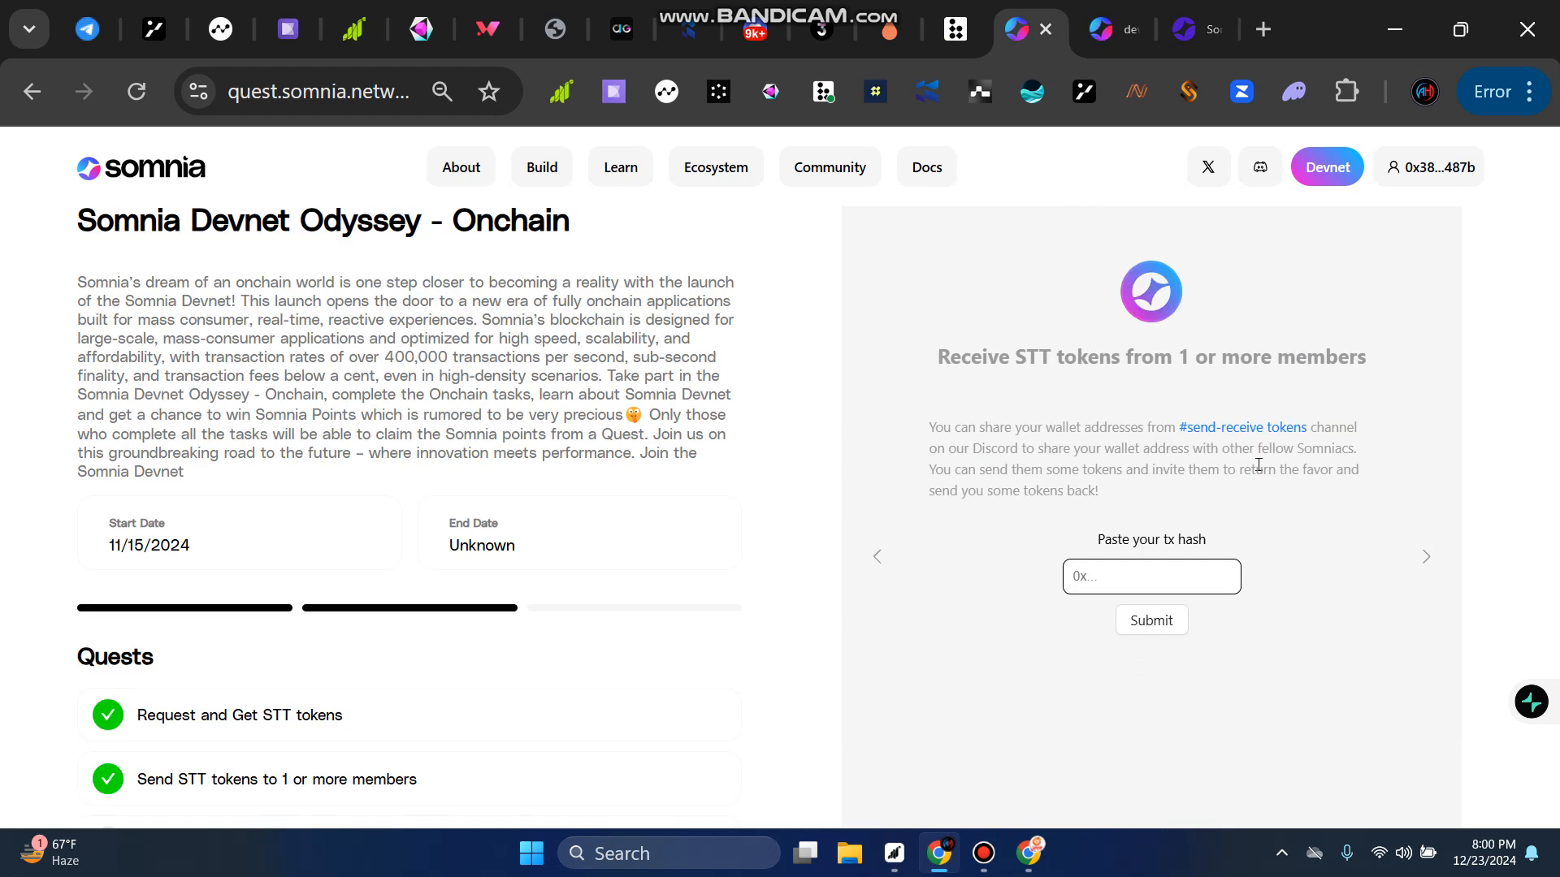
{"action": "left_click", "coordinate": [1106, 31]}
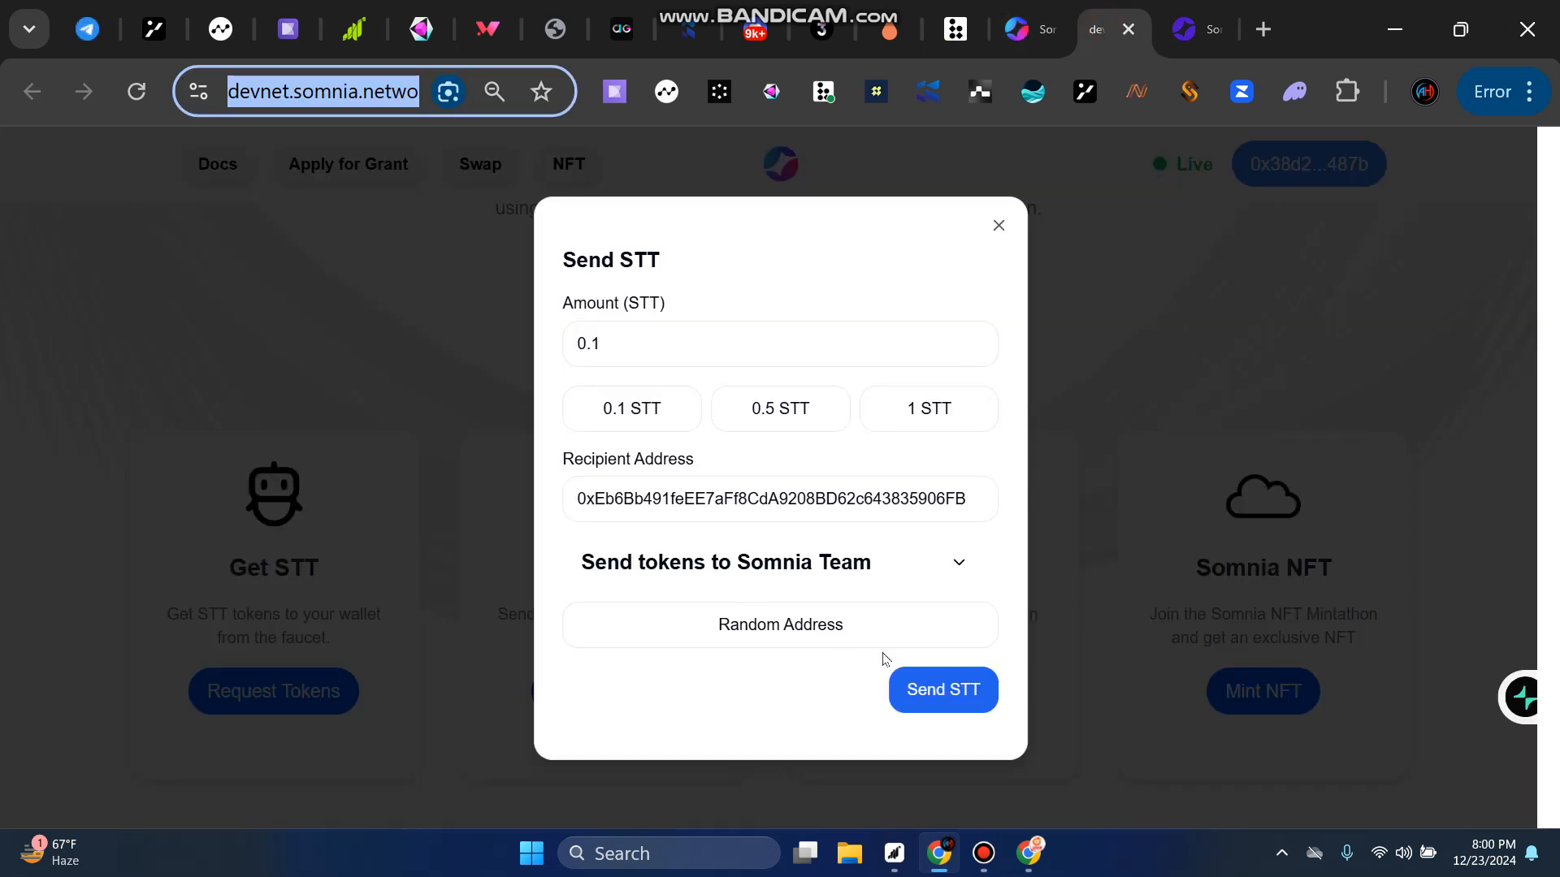
{"action": "left_click", "coordinate": [998, 225]}
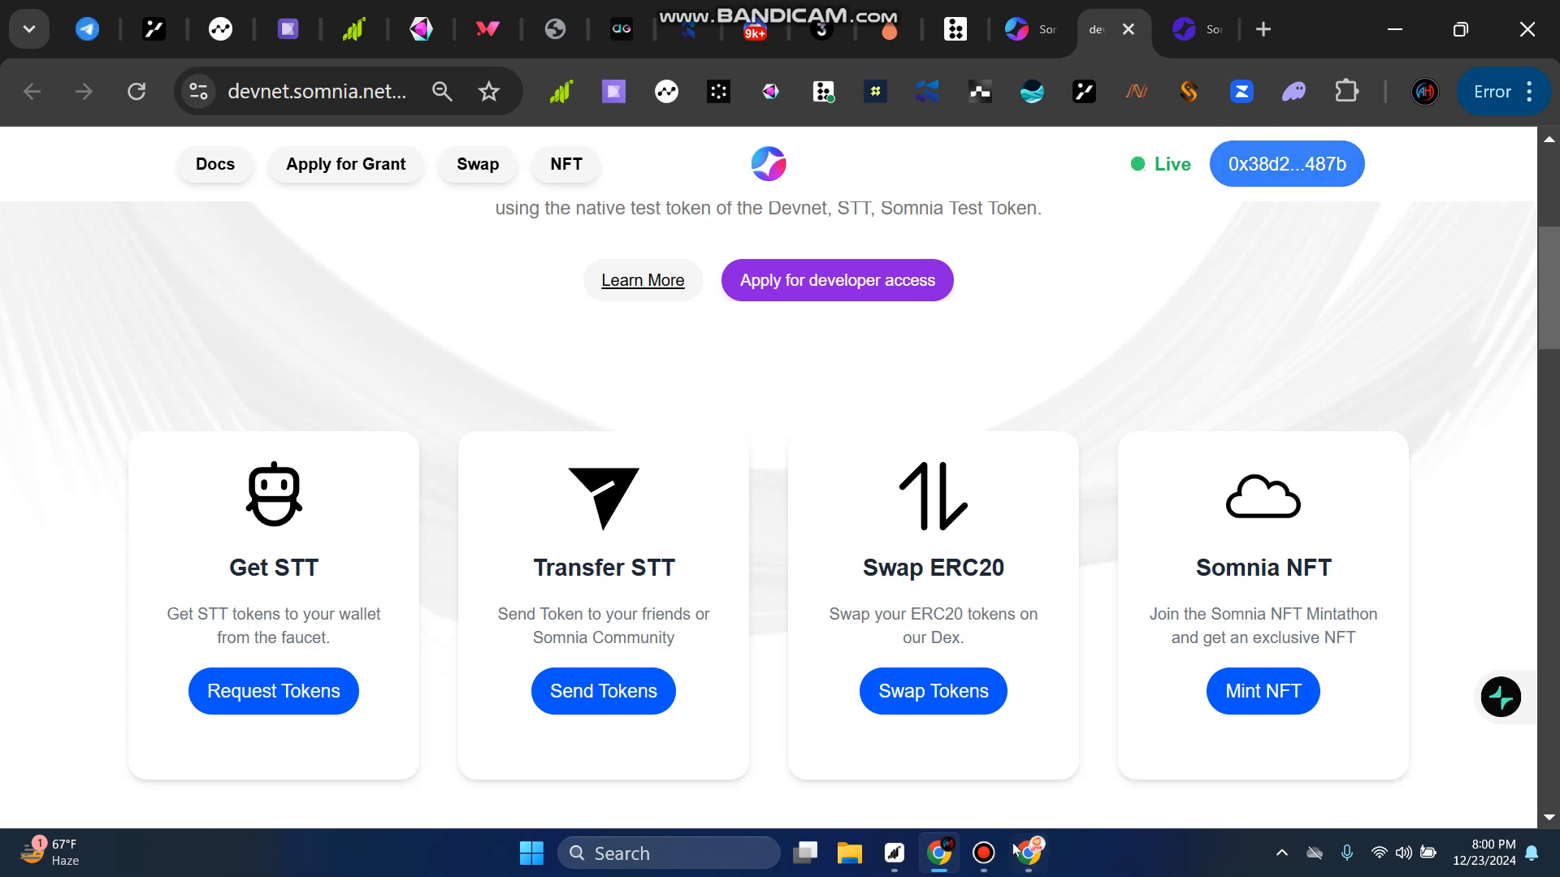
Step: In the second browser profile, close the SomniaScan transaction page and disconnect the wallet from the Somnia Devnet site
{"action": "left_click", "coordinate": [1022, 852]}
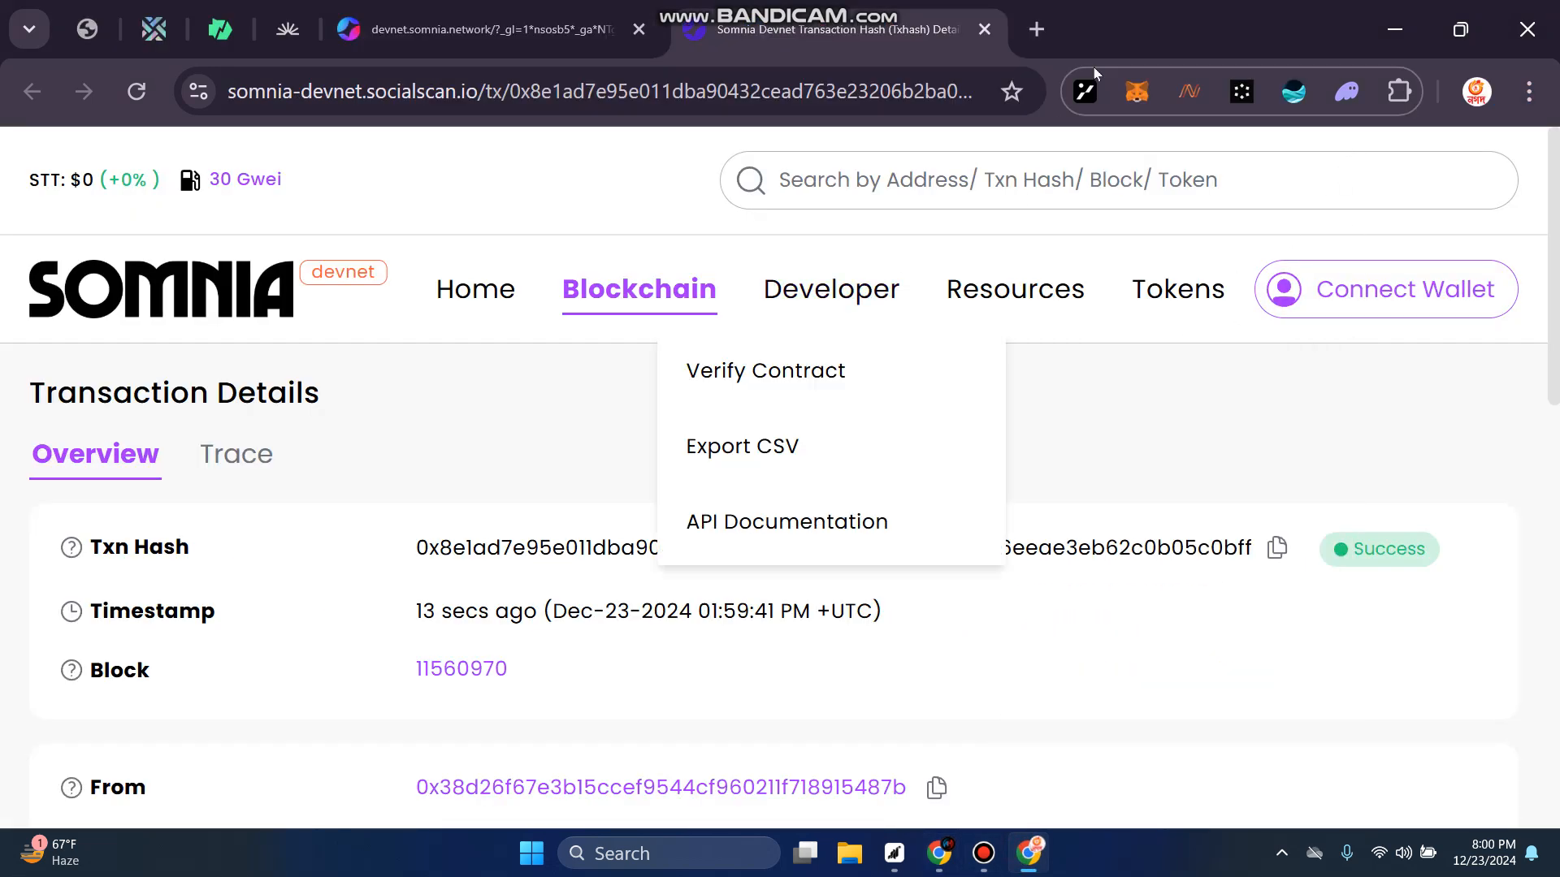
{"action": "left_click", "coordinate": [984, 29]}
{"action": "left_click", "coordinate": [1287, 163]}
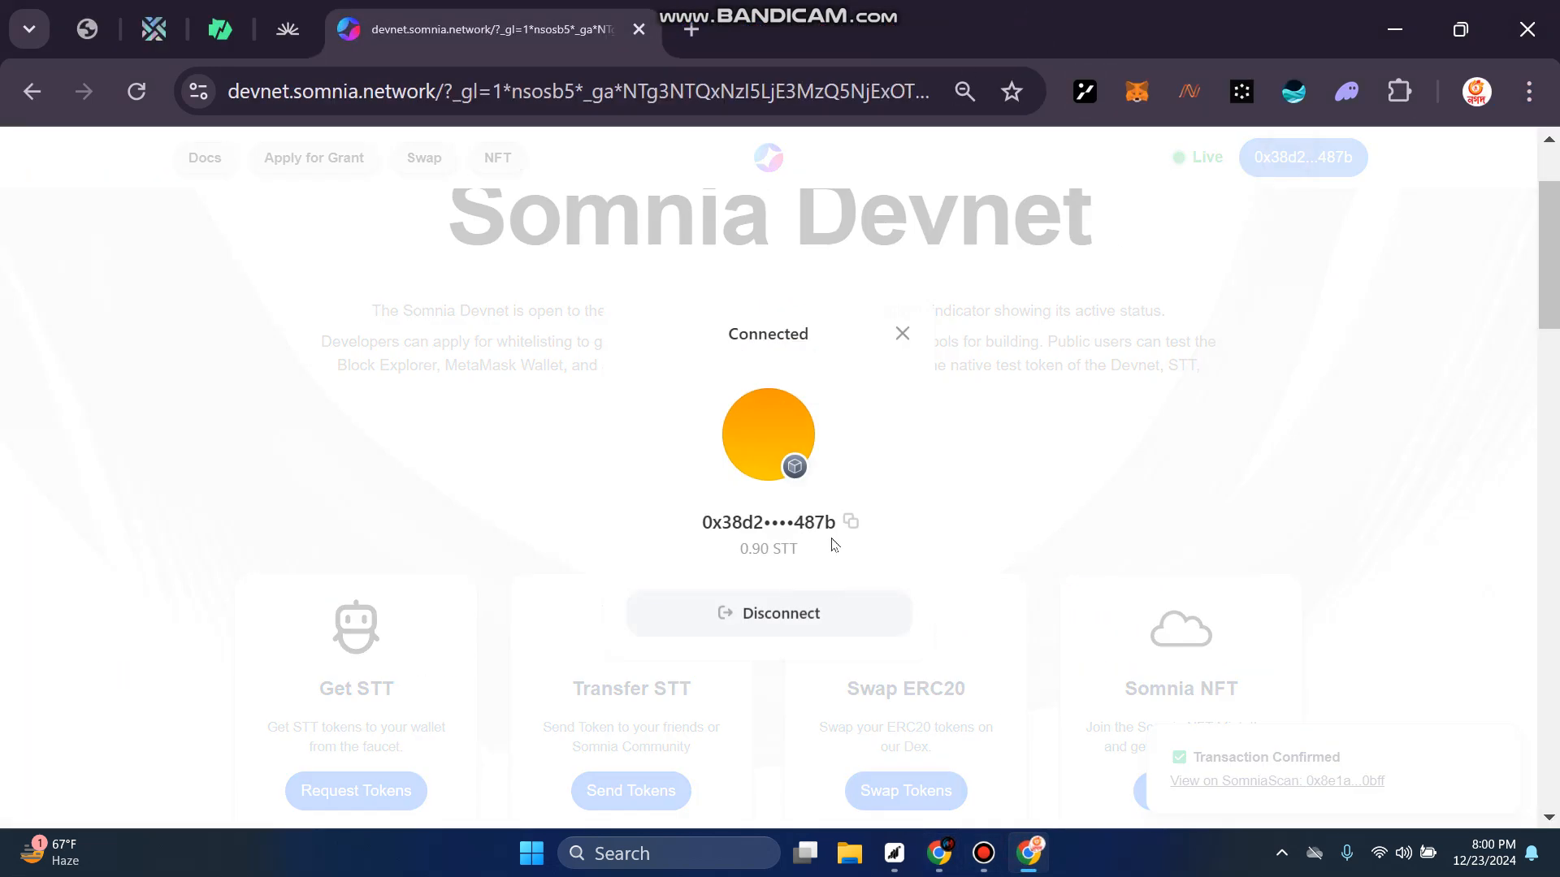
{"action": "left_click", "coordinate": [784, 614]}
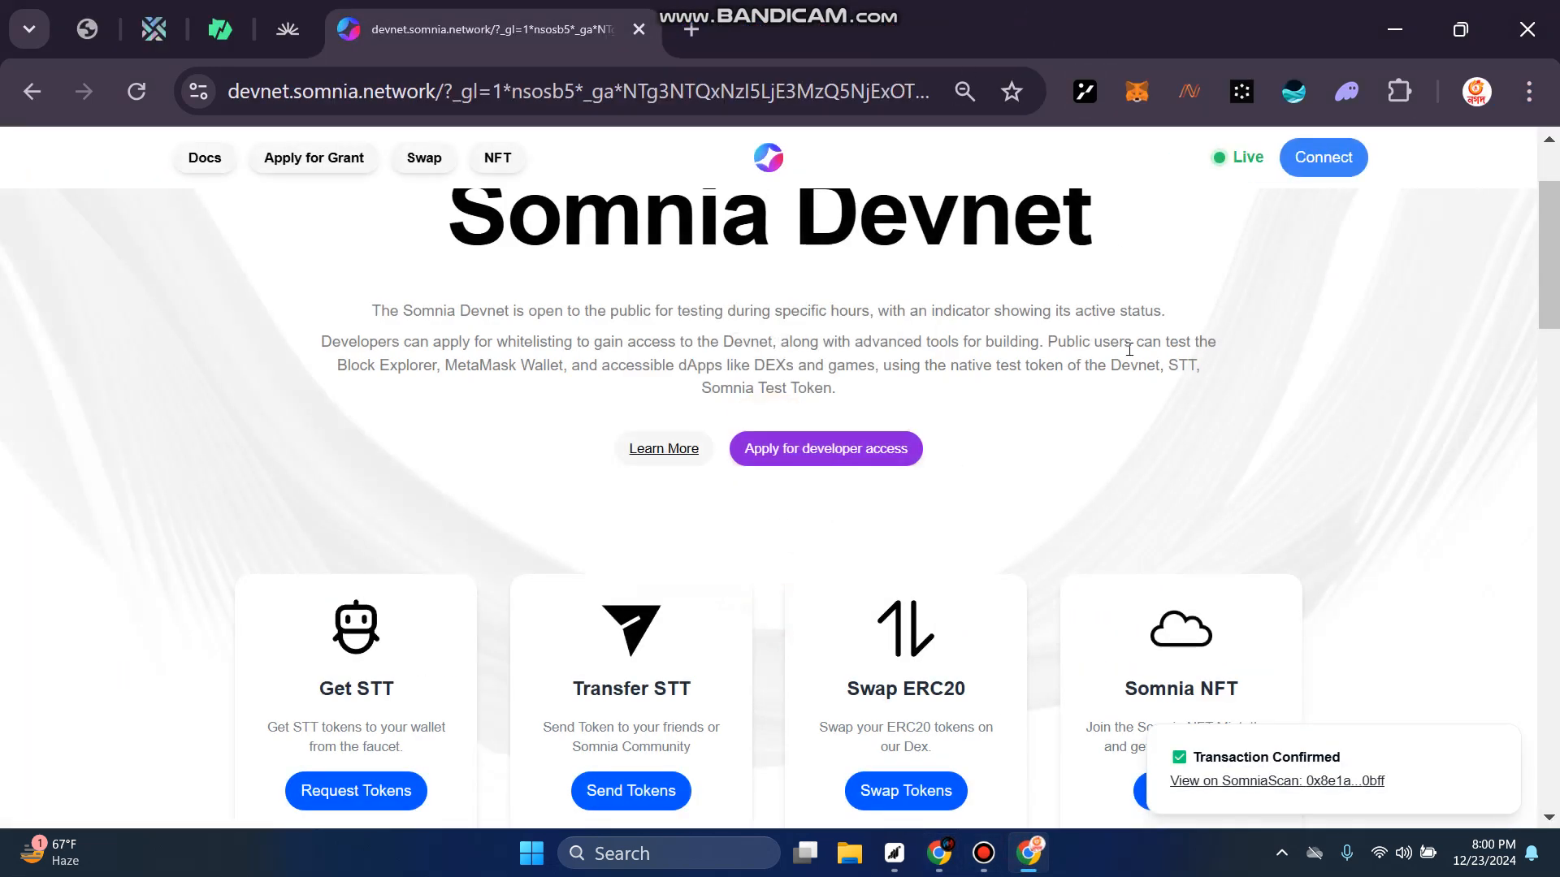
Step: Switch MetaMask to Account 1 and connect that account to the Somnia Devnet site
{"action": "left_click", "coordinate": [1136, 91]}
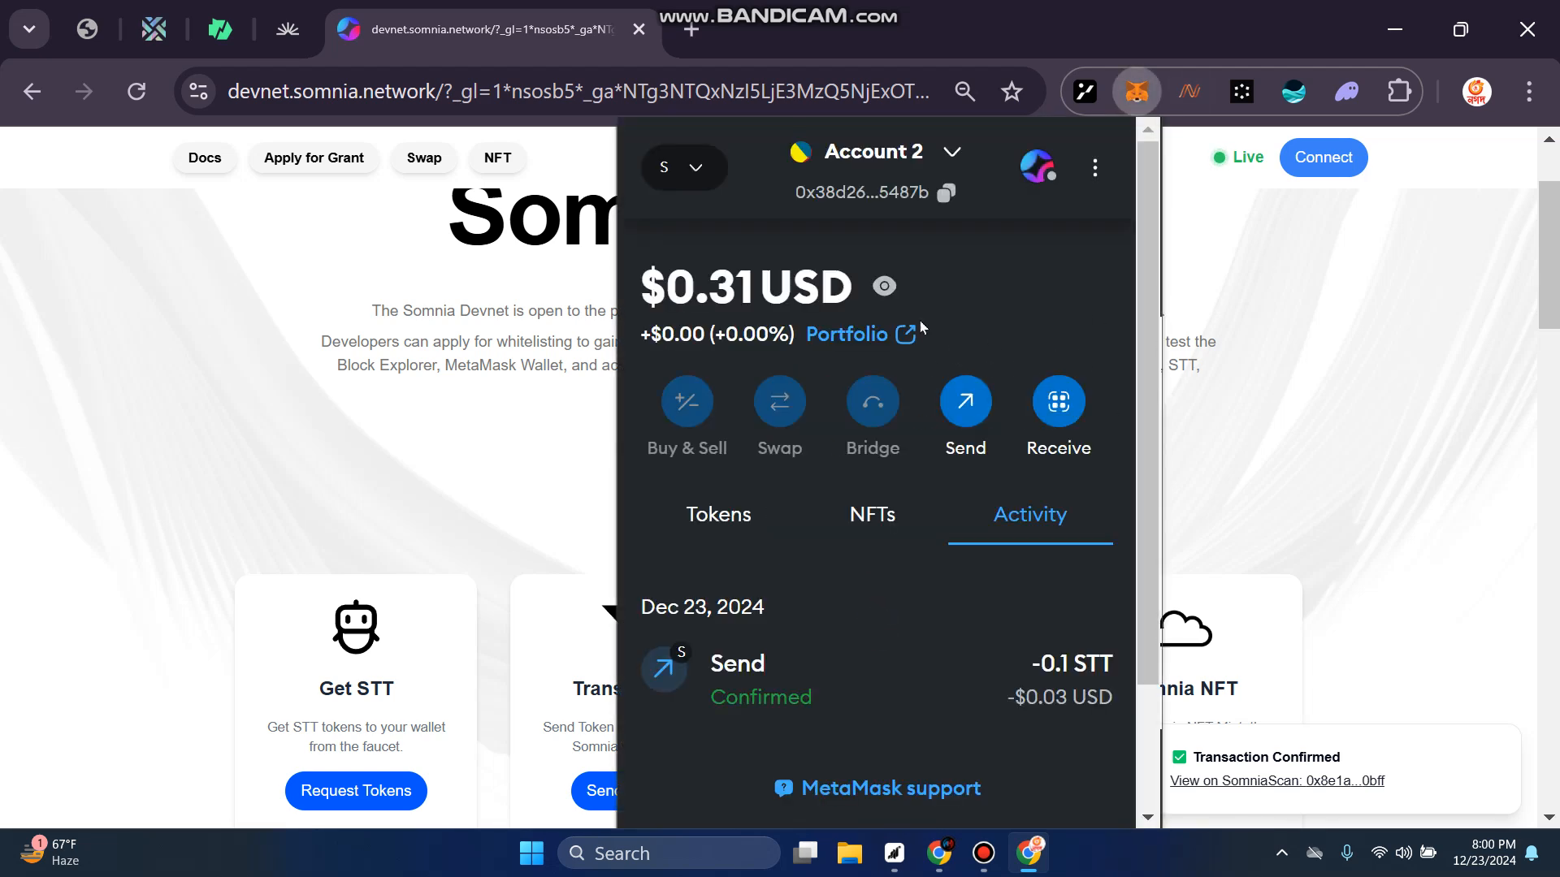
{"action": "left_click", "coordinate": [902, 155]}
{"action": "left_click", "coordinate": [900, 339]}
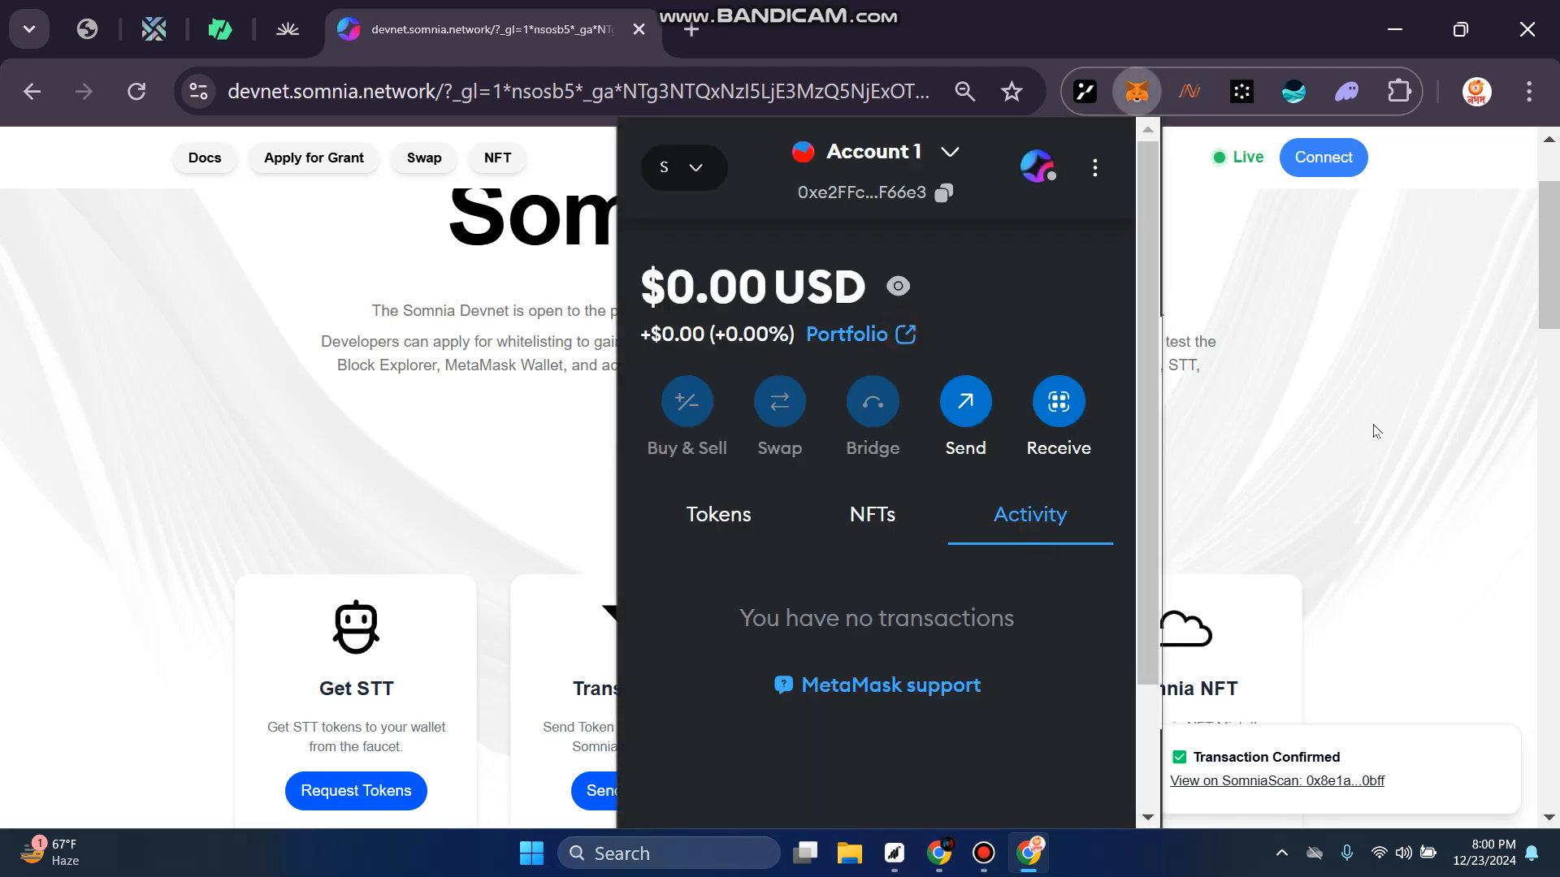
{"action": "left_click", "coordinate": [364, 791]}
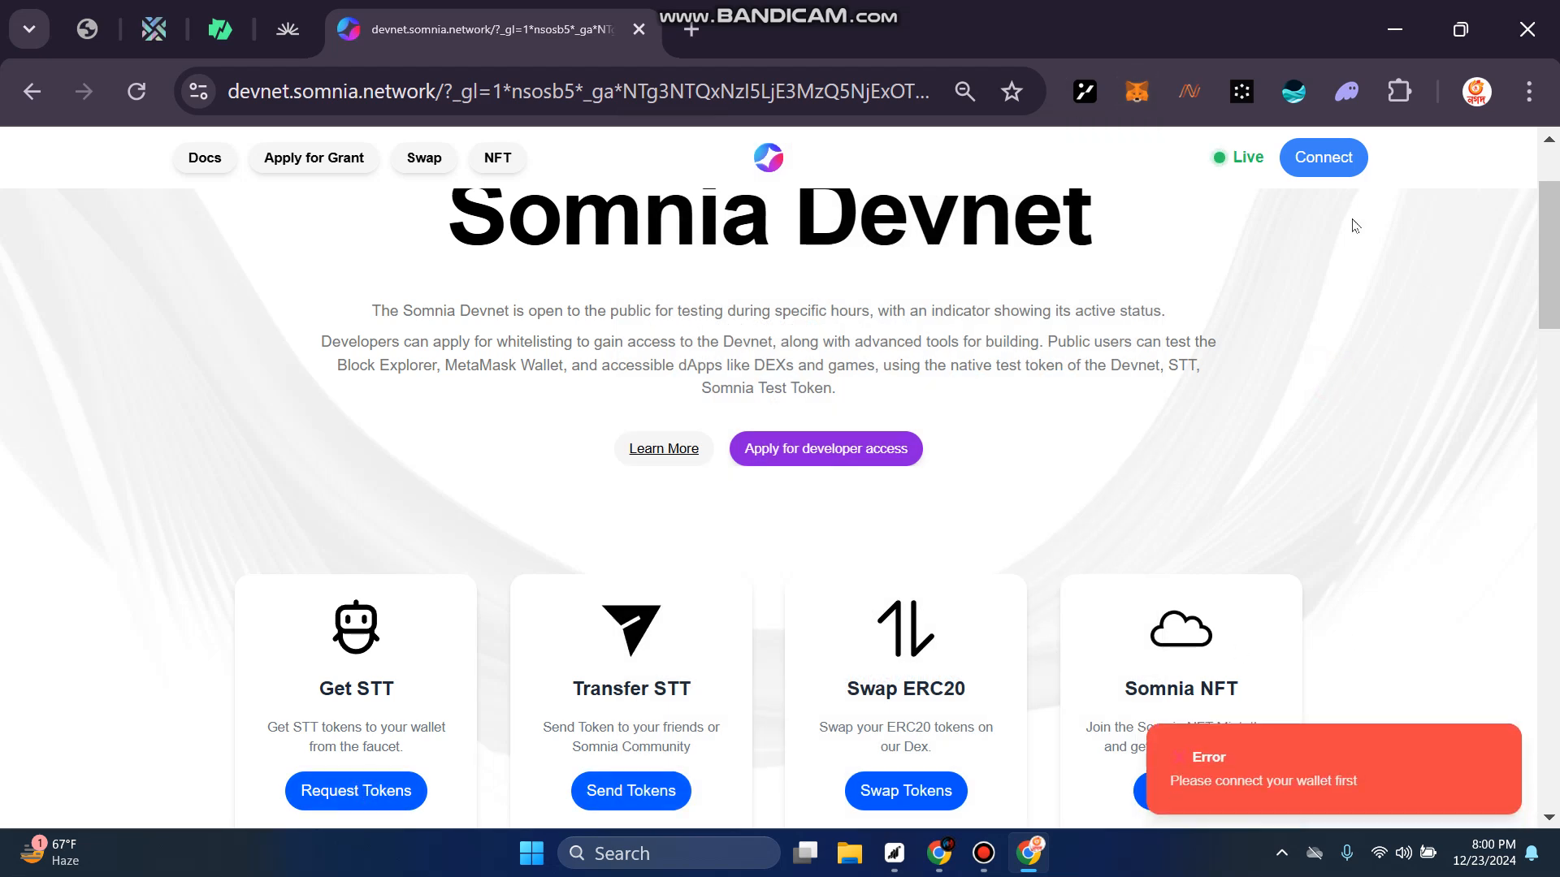
{"action": "left_click", "coordinate": [1327, 171]}
{"action": "left_click", "coordinate": [711, 371]}
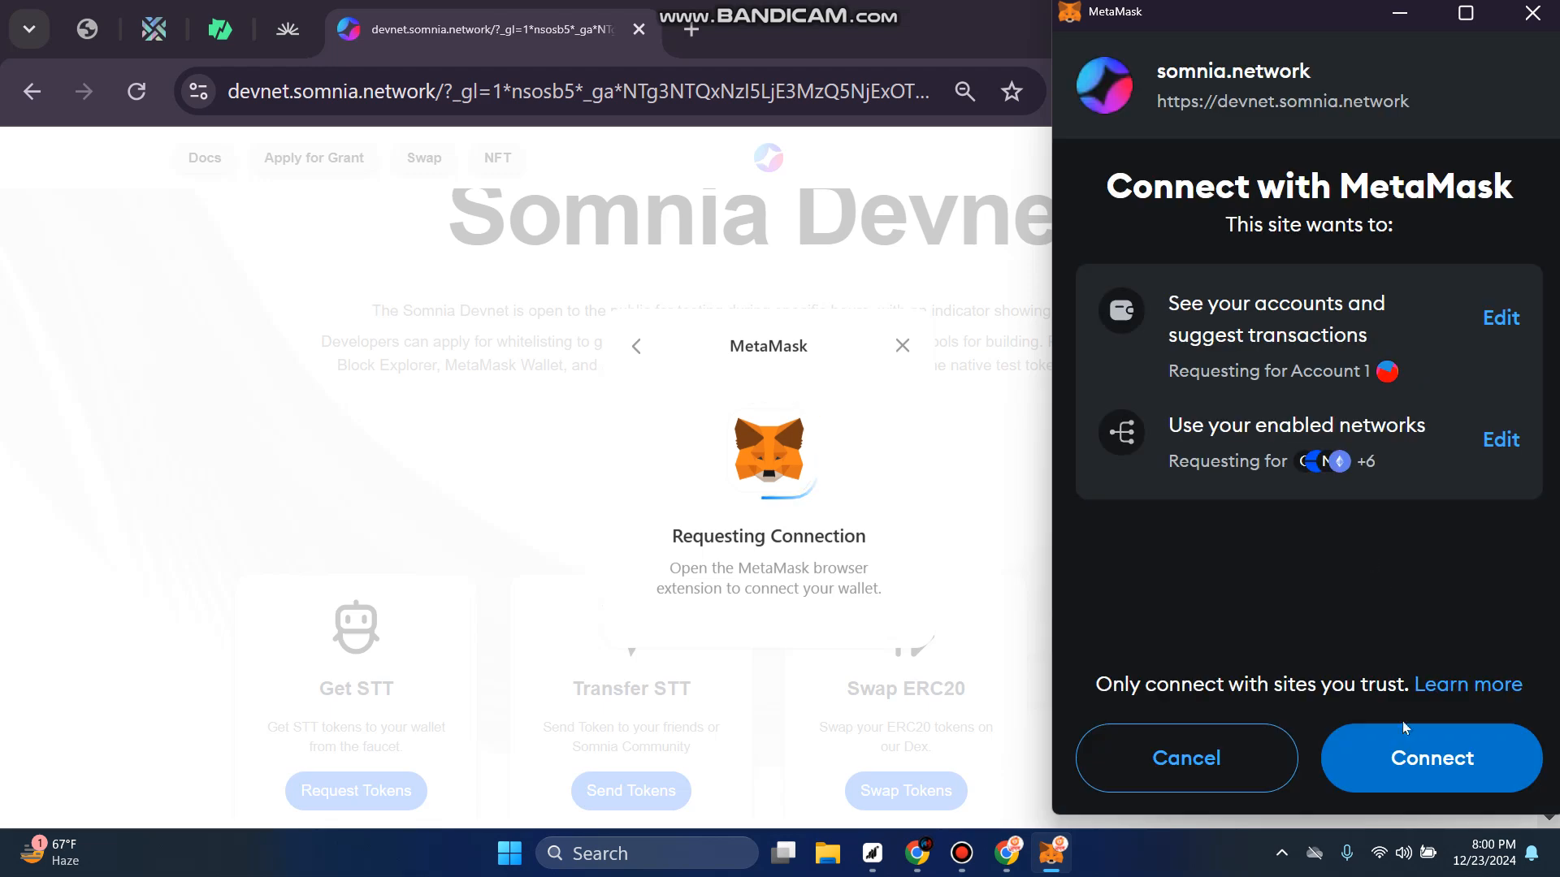
{"action": "left_click", "coordinate": [1415, 741]}
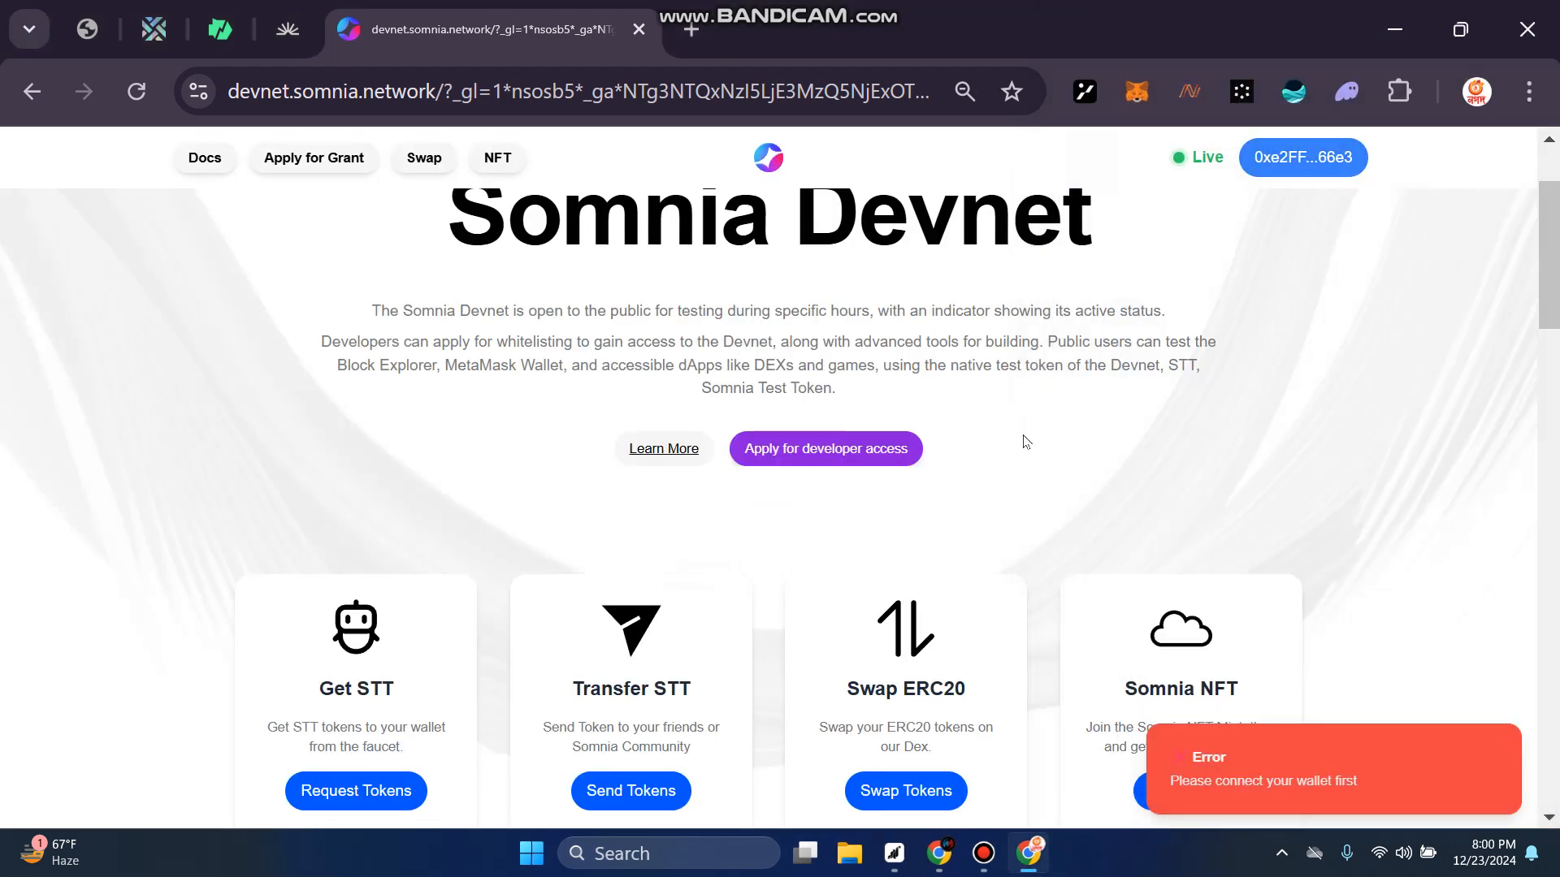
Step: Request STT tokens from the Devnet faucet for Account 1, retrying the request once, and dismiss the request dialog
{"action": "left_click", "coordinate": [390, 788]}
{"action": "left_click", "coordinate": [911, 505]}
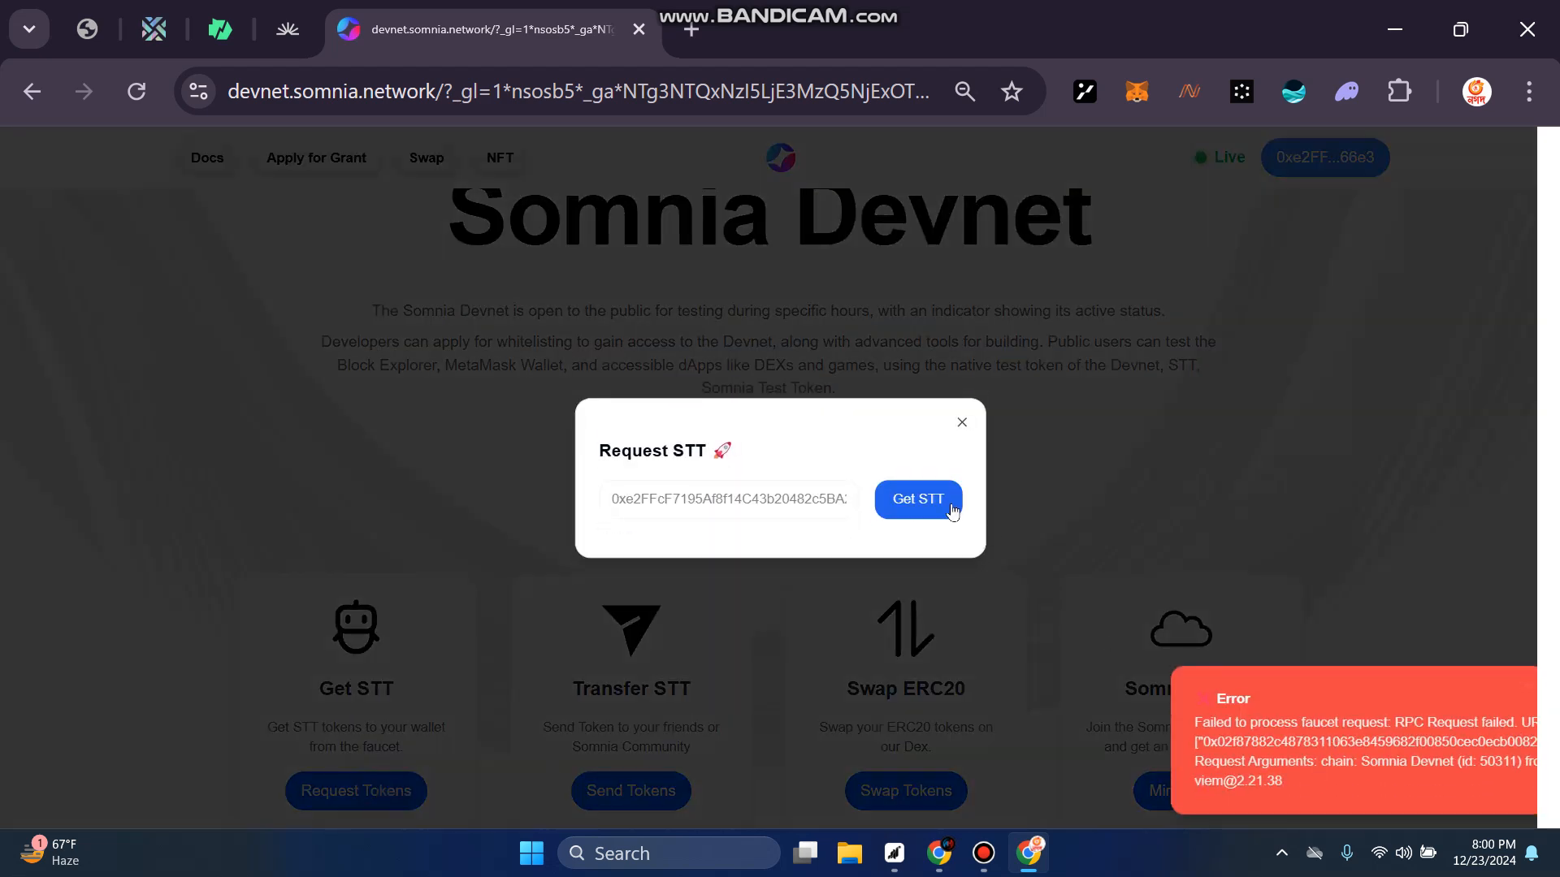
{"action": "left_click", "coordinate": [952, 509]}
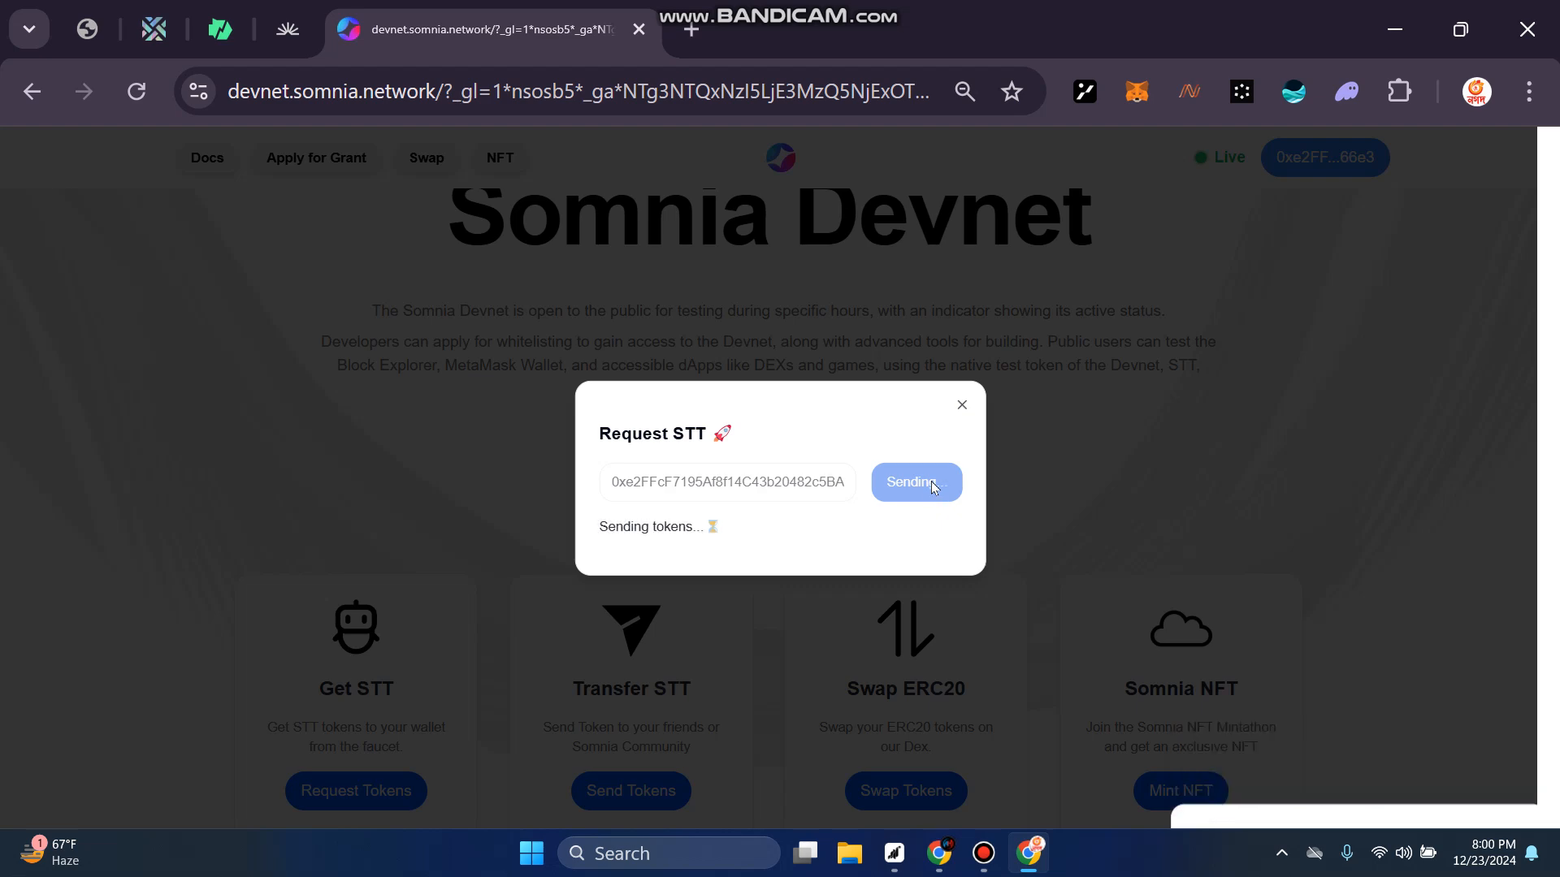
{"action": "left_click", "coordinate": [1302, 335]}
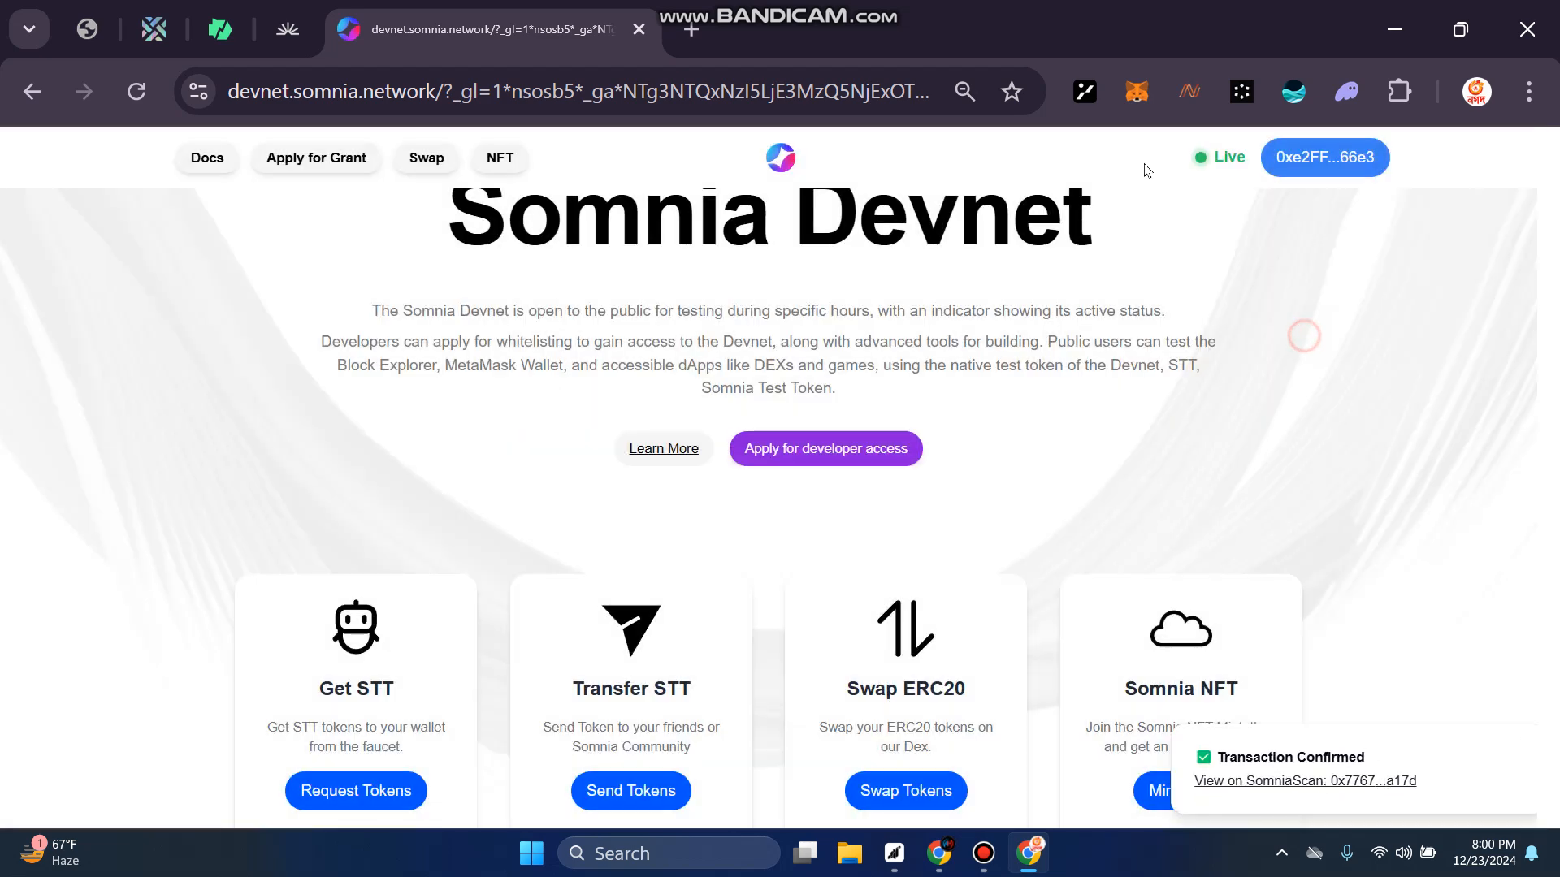
Step: Check Account 1's token balance in MetaMask, and switch to Account 2 to copy its wallet address
{"action": "left_click", "coordinate": [1136, 91]}
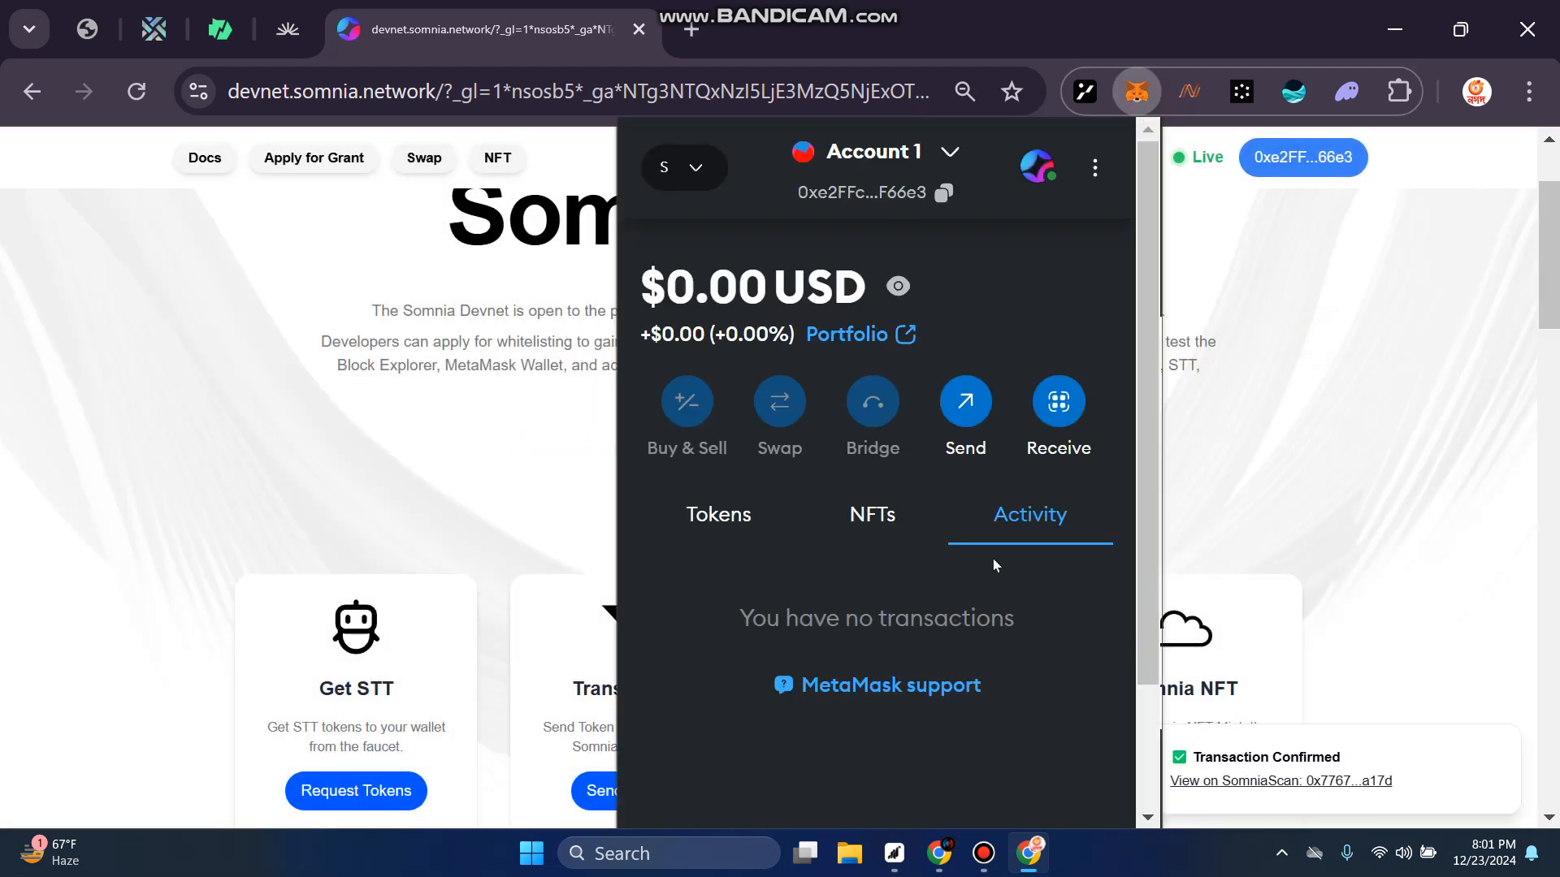
{"action": "left_click", "coordinate": [721, 520]}
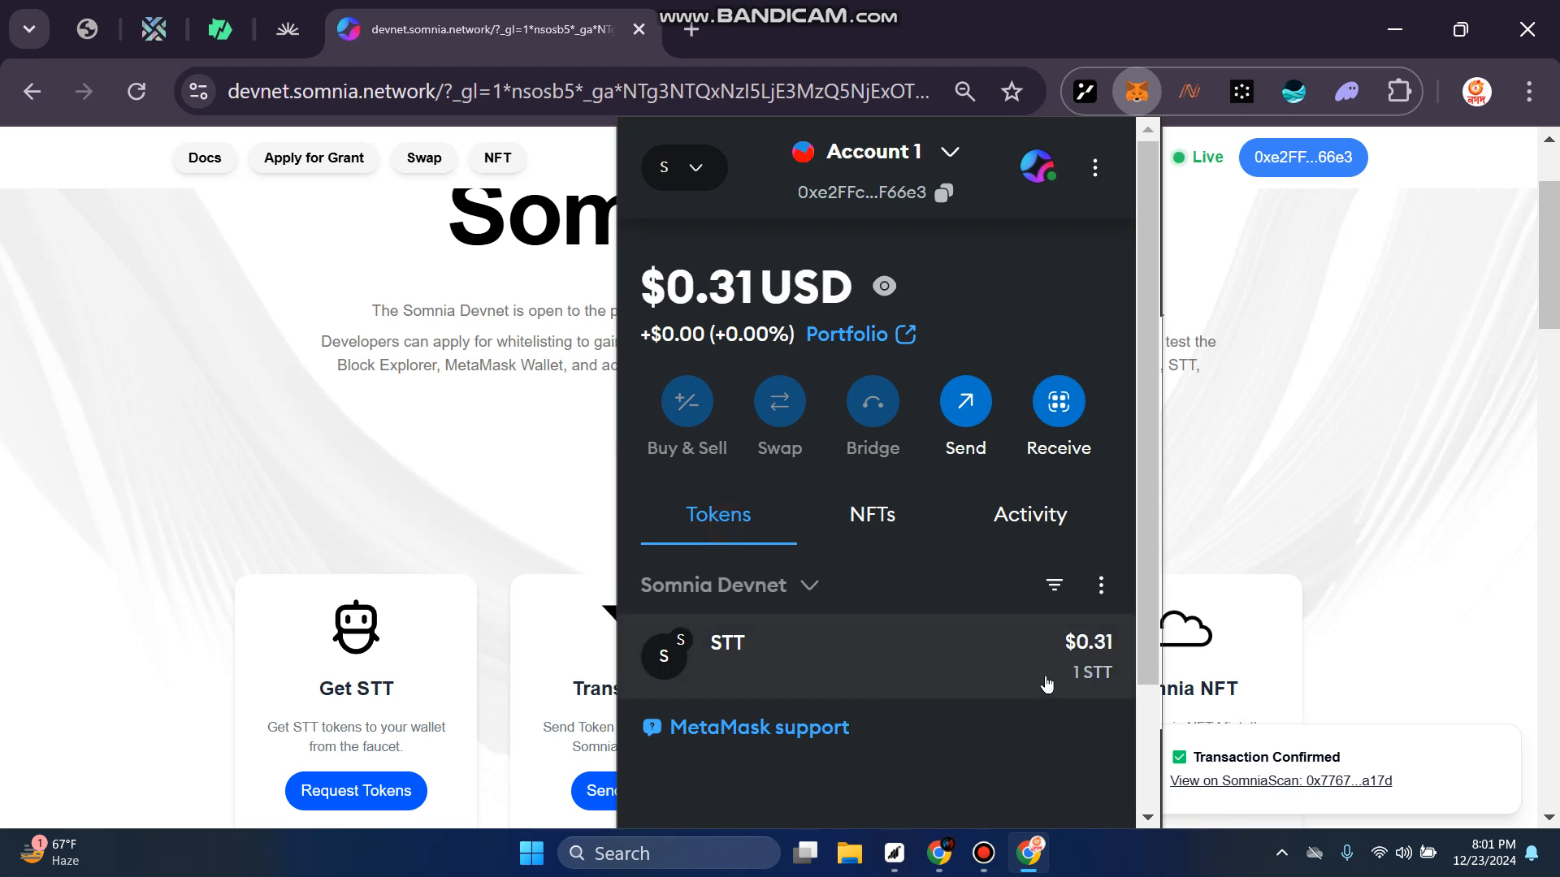
{"action": "left_click", "coordinate": [944, 151]}
{"action": "left_click", "coordinate": [874, 514]}
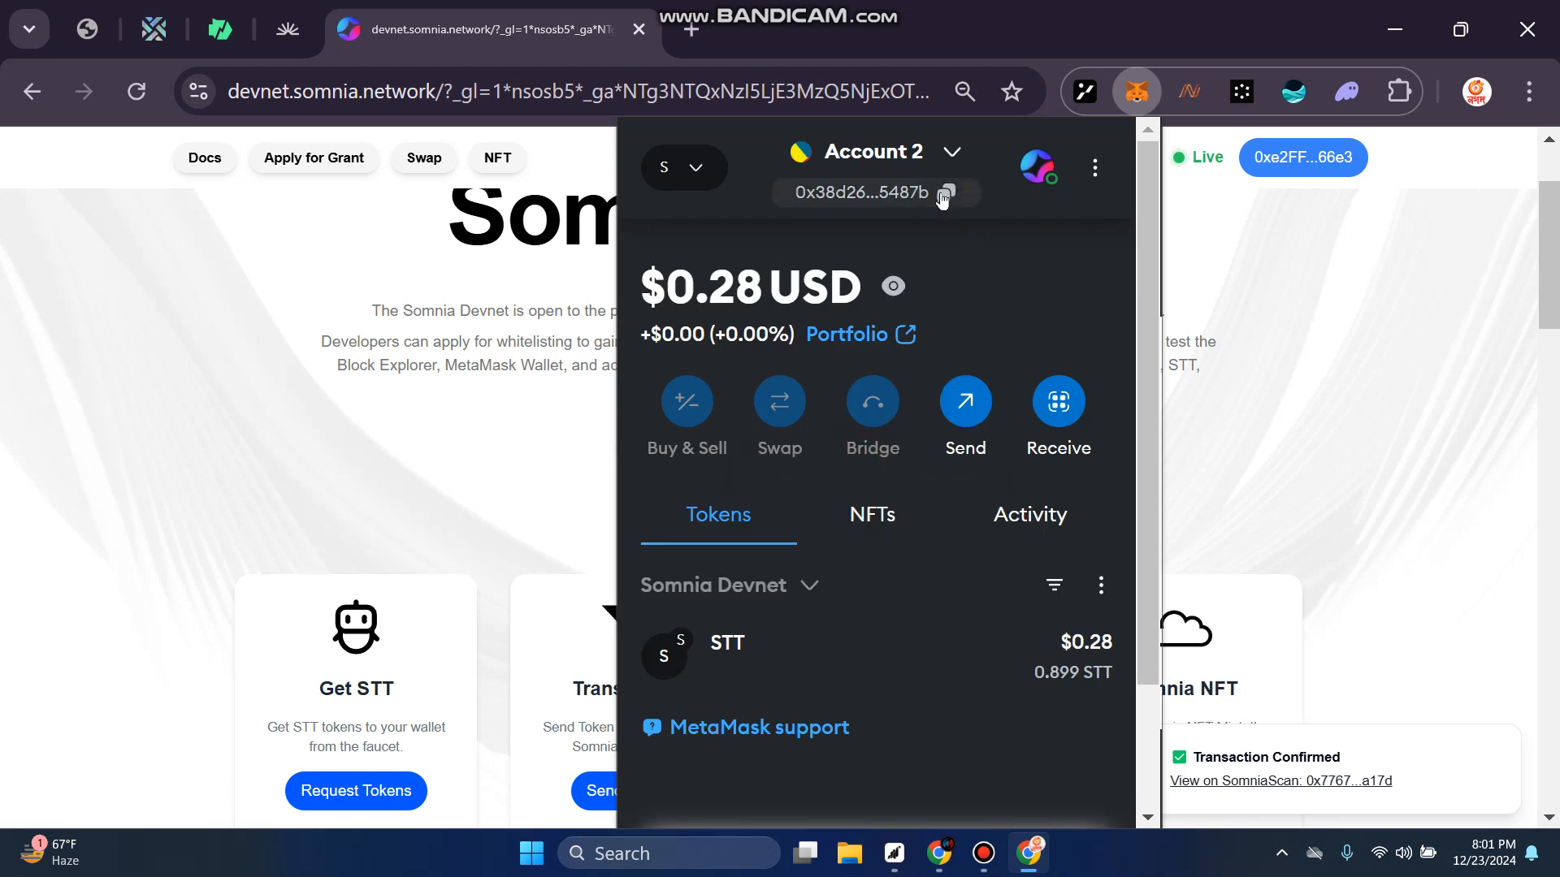
{"action": "left_click", "coordinate": [929, 200]}
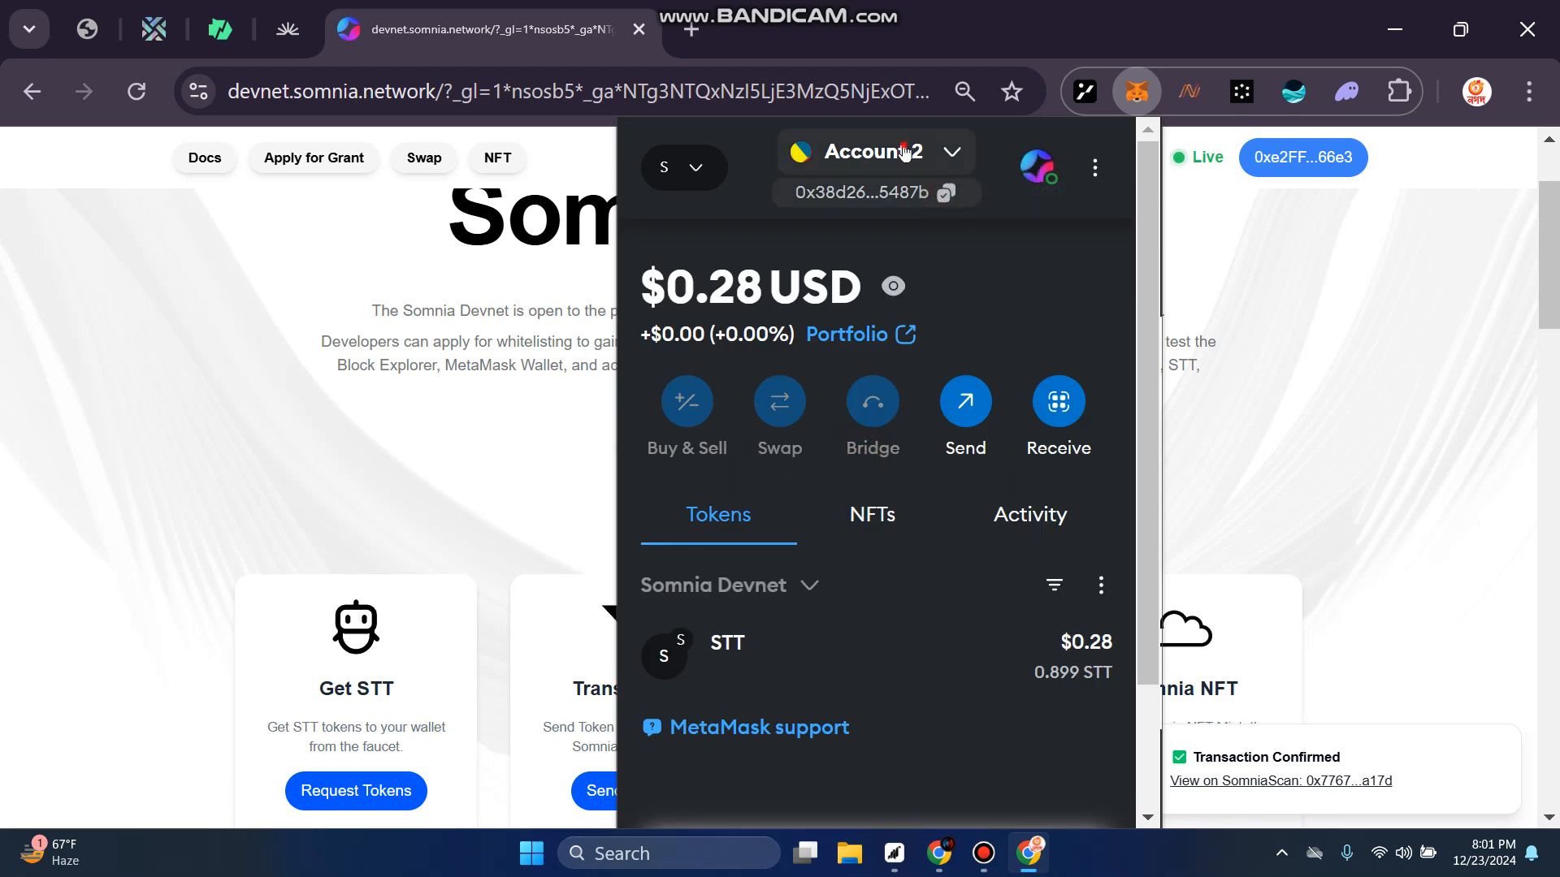
Step: Switch MetaMask back to Account 1 and start an STT transfer with Account 2's copied address as recipient
{"action": "left_click", "coordinate": [857, 152]}
{"action": "left_click", "coordinate": [823, 349]}
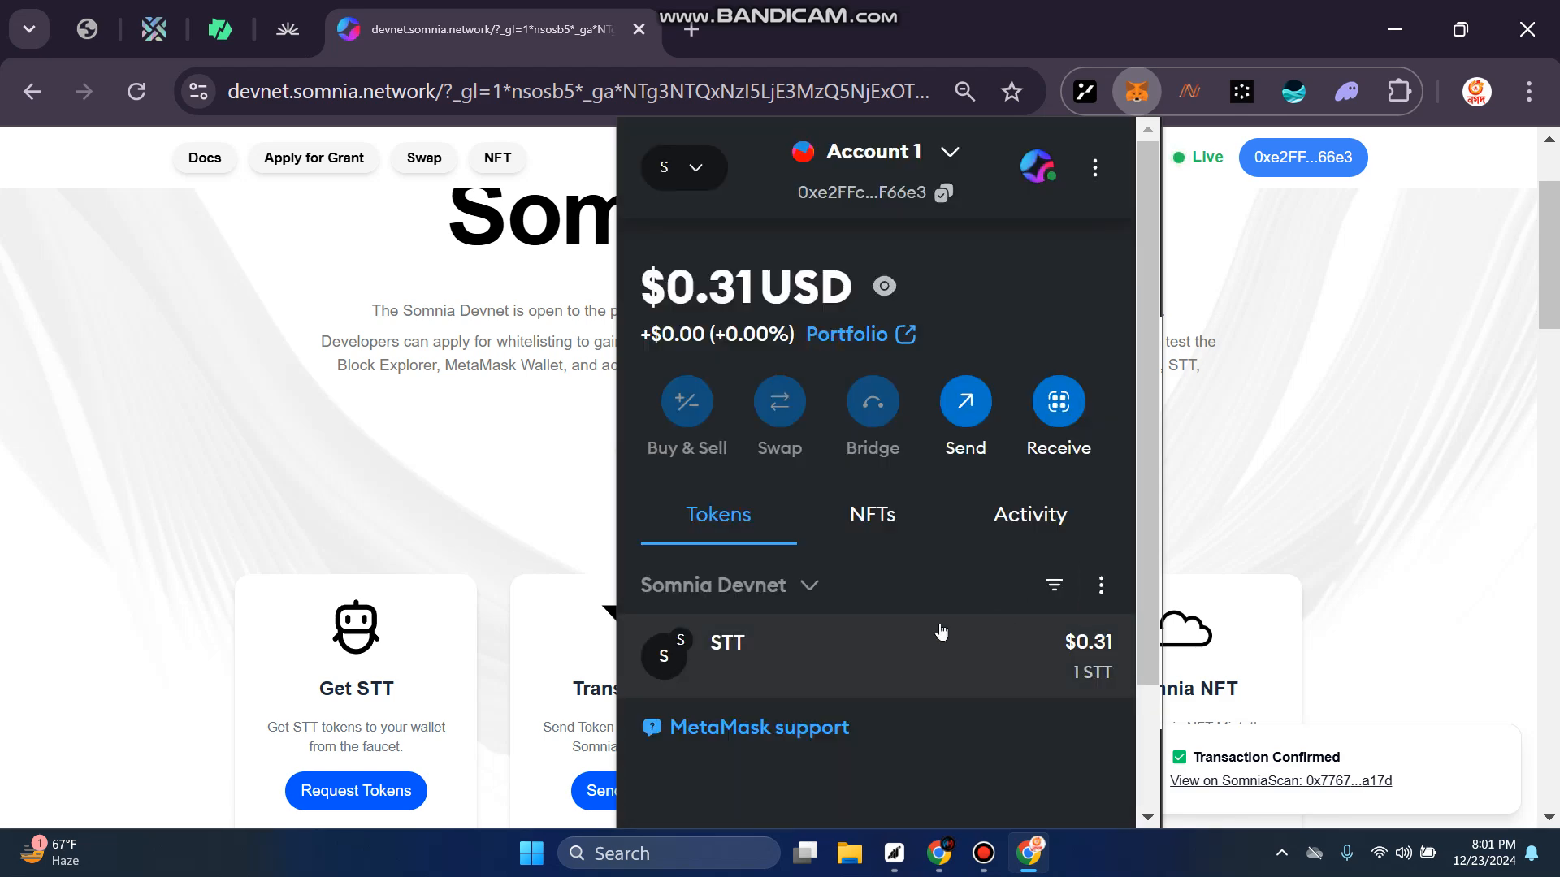
{"action": "left_click", "coordinate": [807, 656]}
{"action": "left_click", "coordinate": [972, 346]}
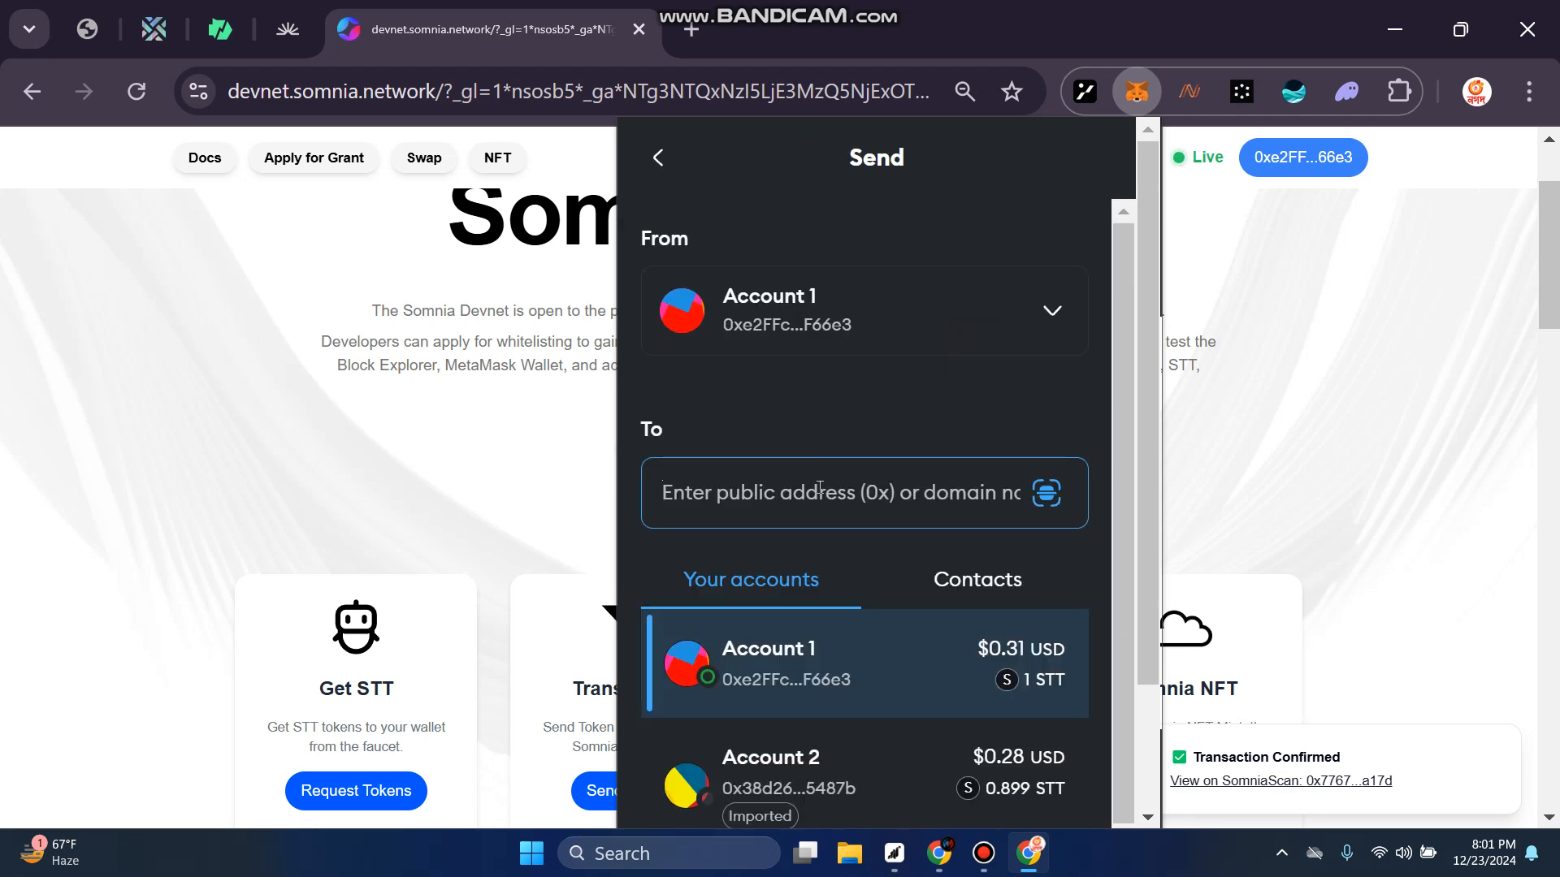
{"action": "key", "text": "ctrl+v"}
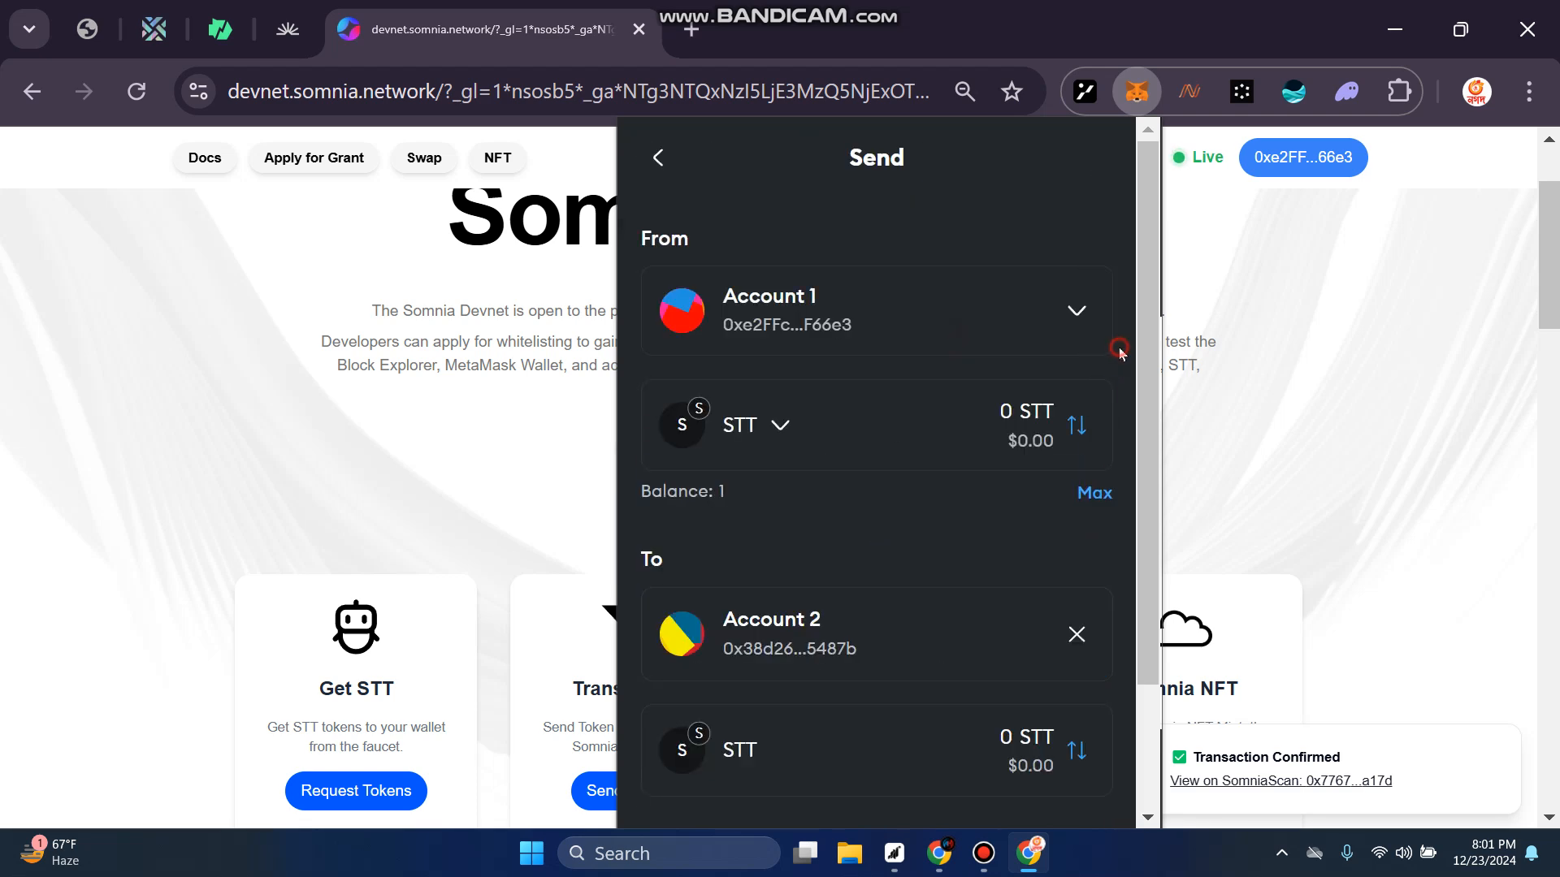
Step: Set the transfer amount to 0.1 STT and confirm the transaction from Account 1 to Account 2
{"action": "scroll", "coordinate": [1094, 640], "scroll_direction": "down", "scroll_amount": 2}
{"action": "left_click", "coordinate": [1029, 486]}
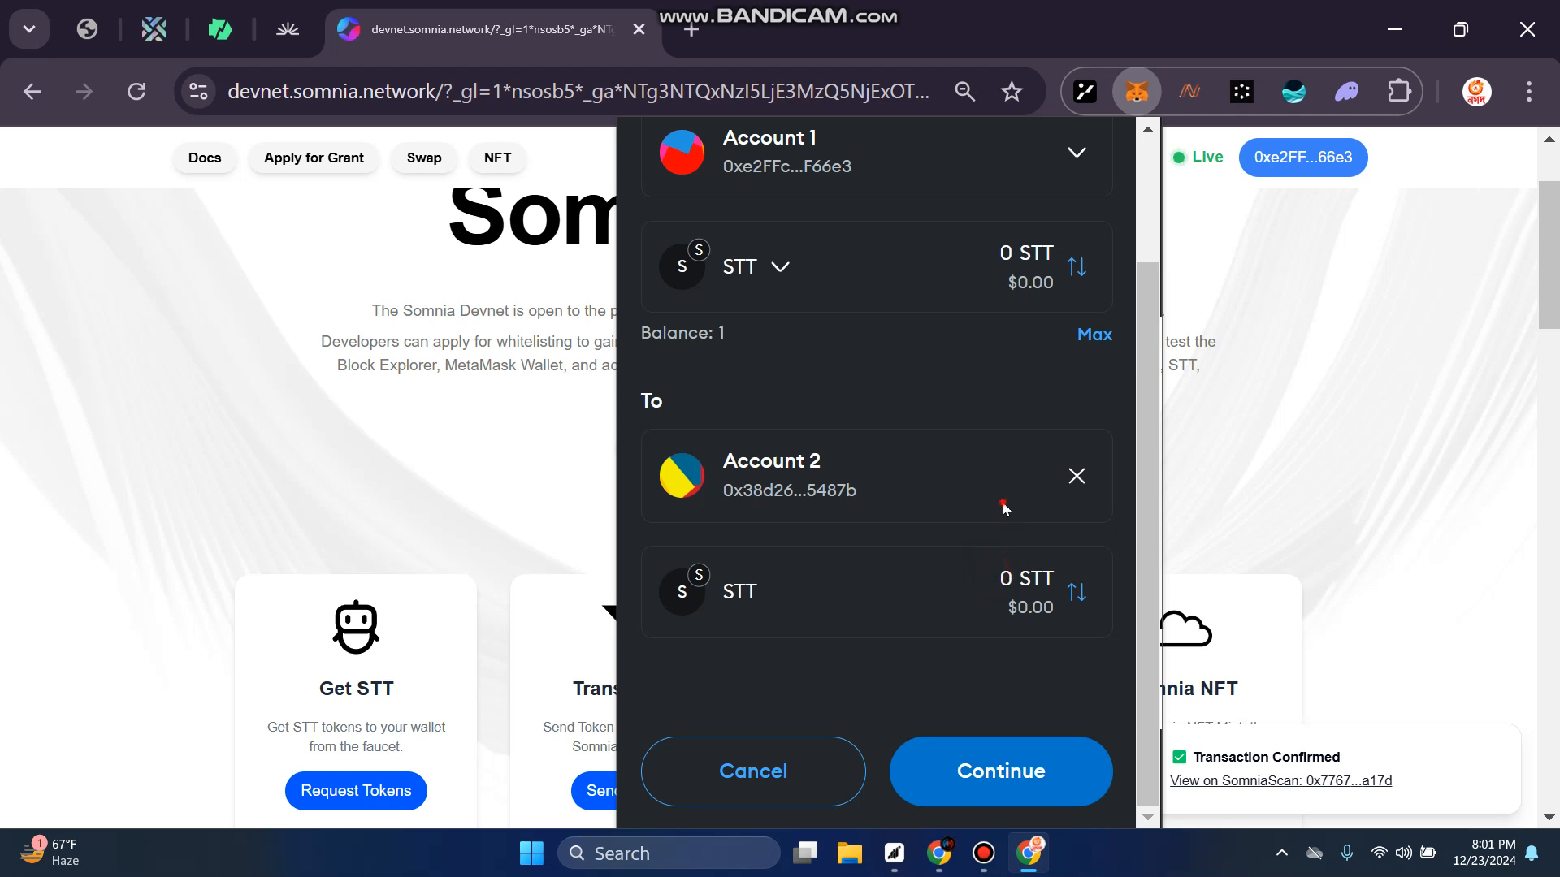
{"action": "left_click", "coordinate": [1010, 253]}
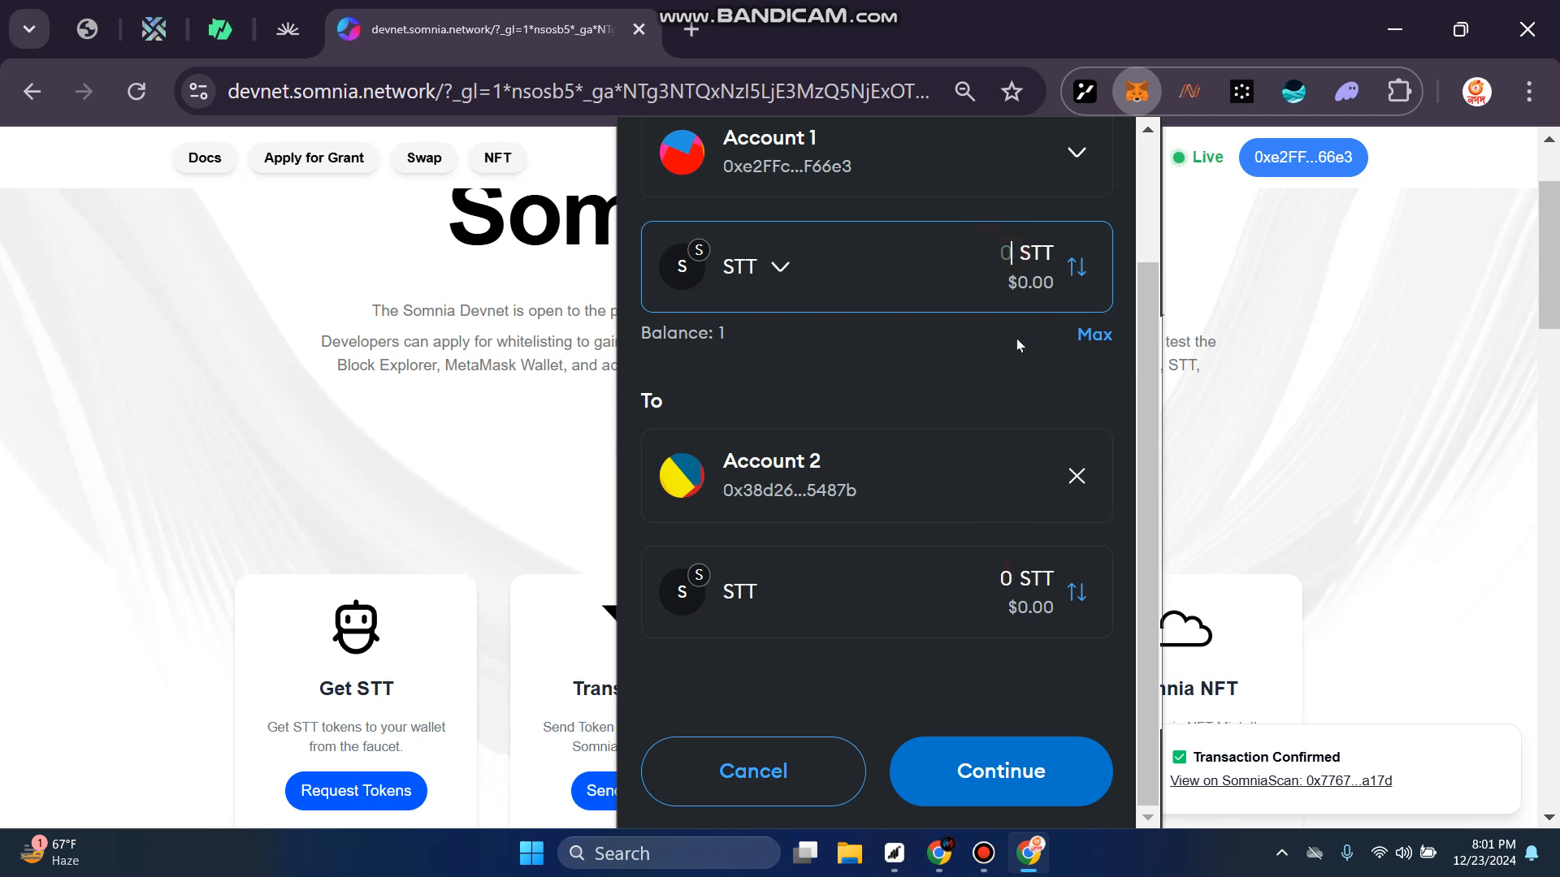
{"action": "type", "text": "0.1"}
{"action": "left_click", "coordinate": [1001, 768]}
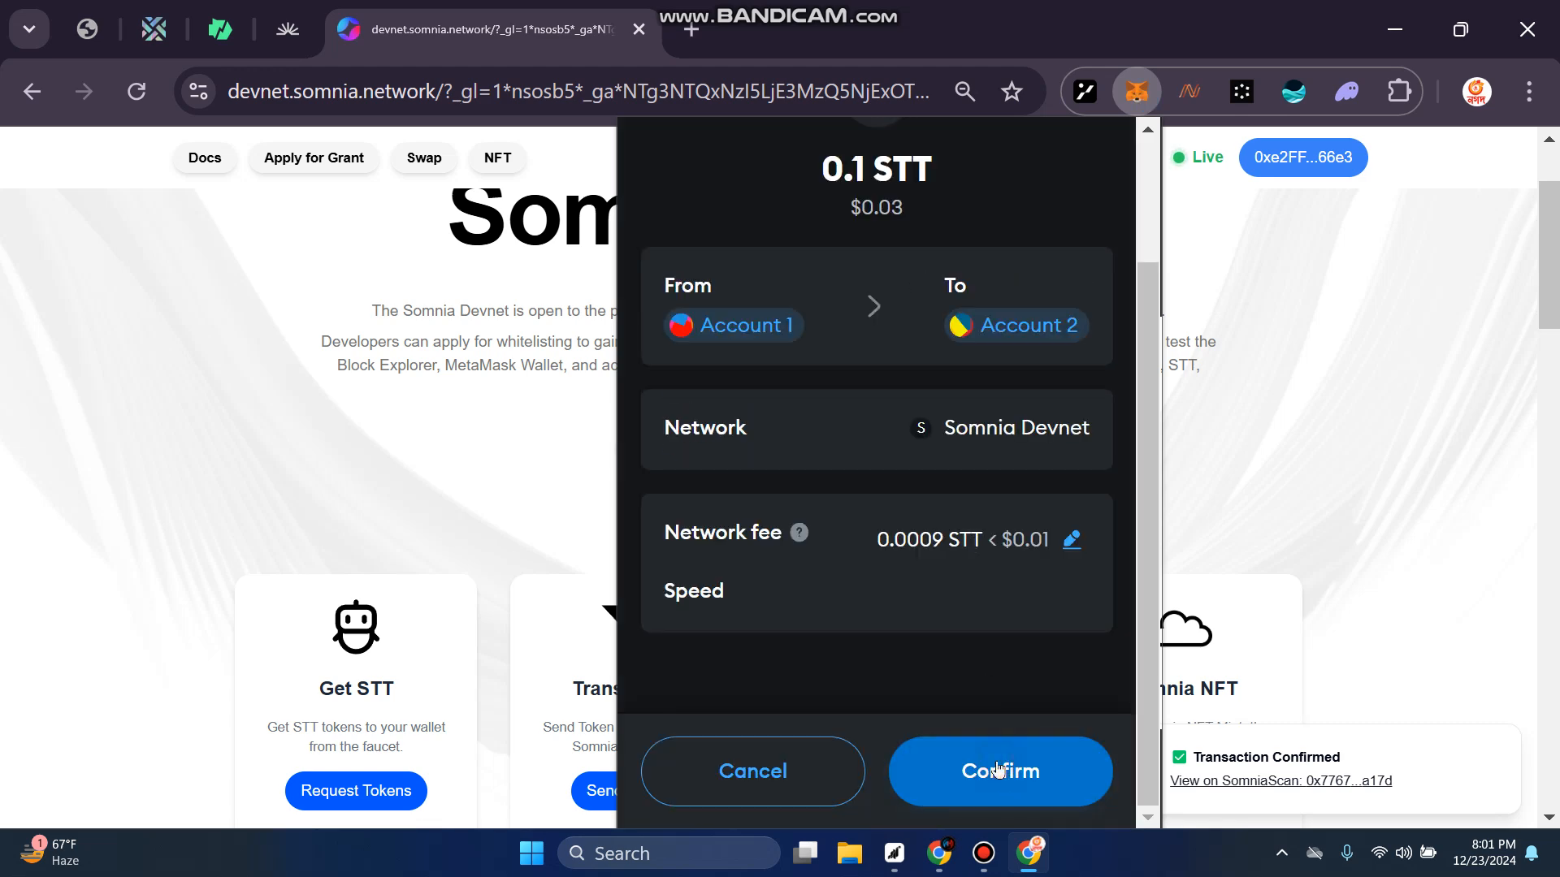
{"action": "left_click", "coordinate": [1053, 752]}
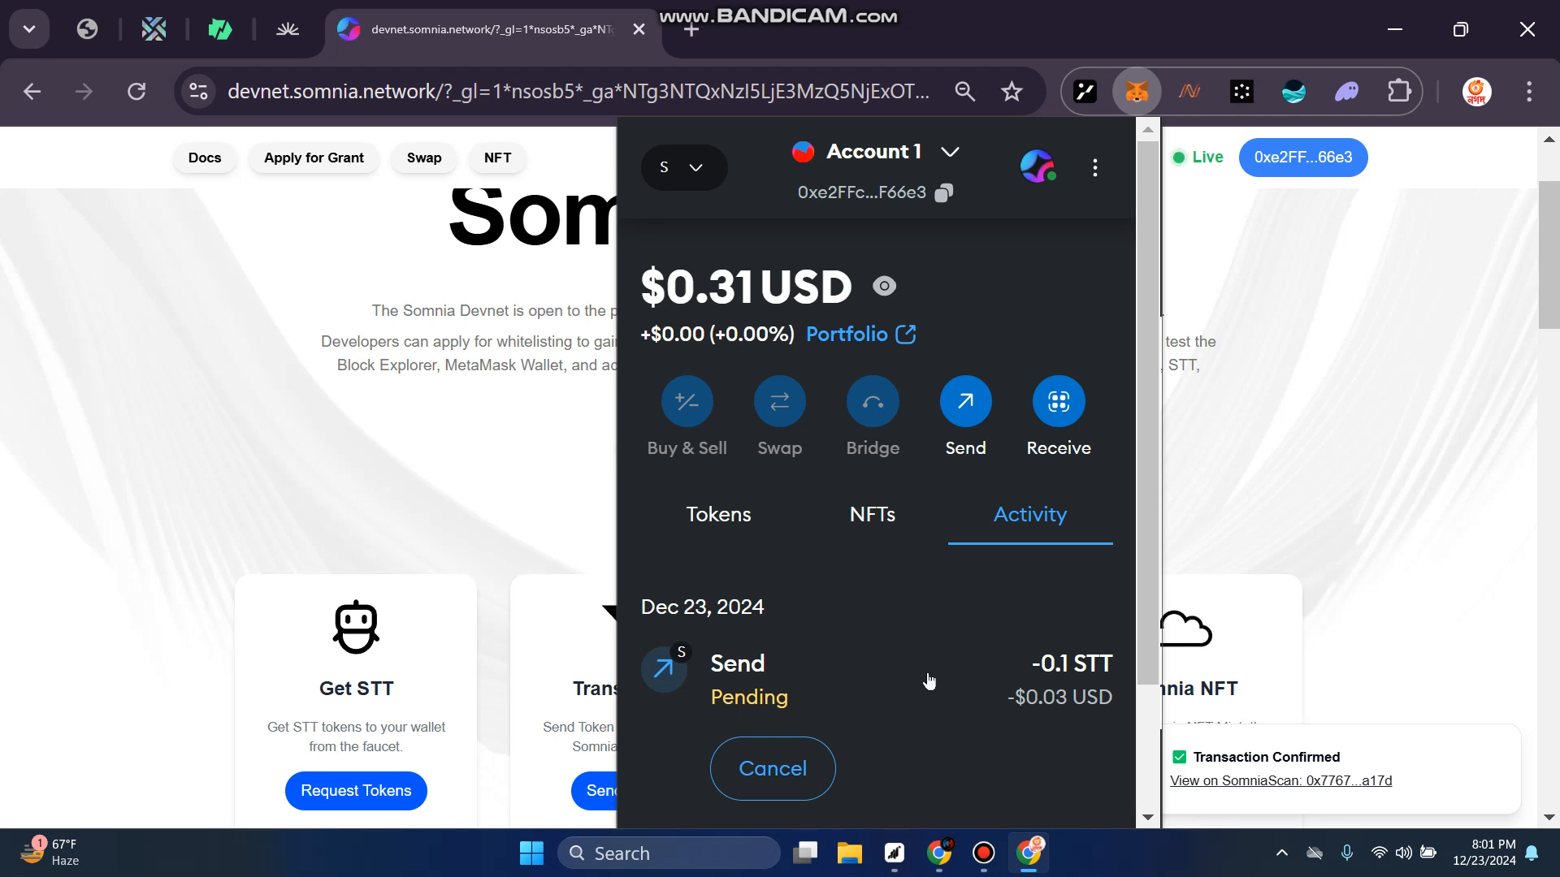
Step: Open the confirmed 0.1 STT send transaction from MetaMask on the block explorer and copy its transaction hash
{"action": "left_click", "coordinate": [1007, 674]}
{"action": "left_click", "coordinate": [1059, 192]}
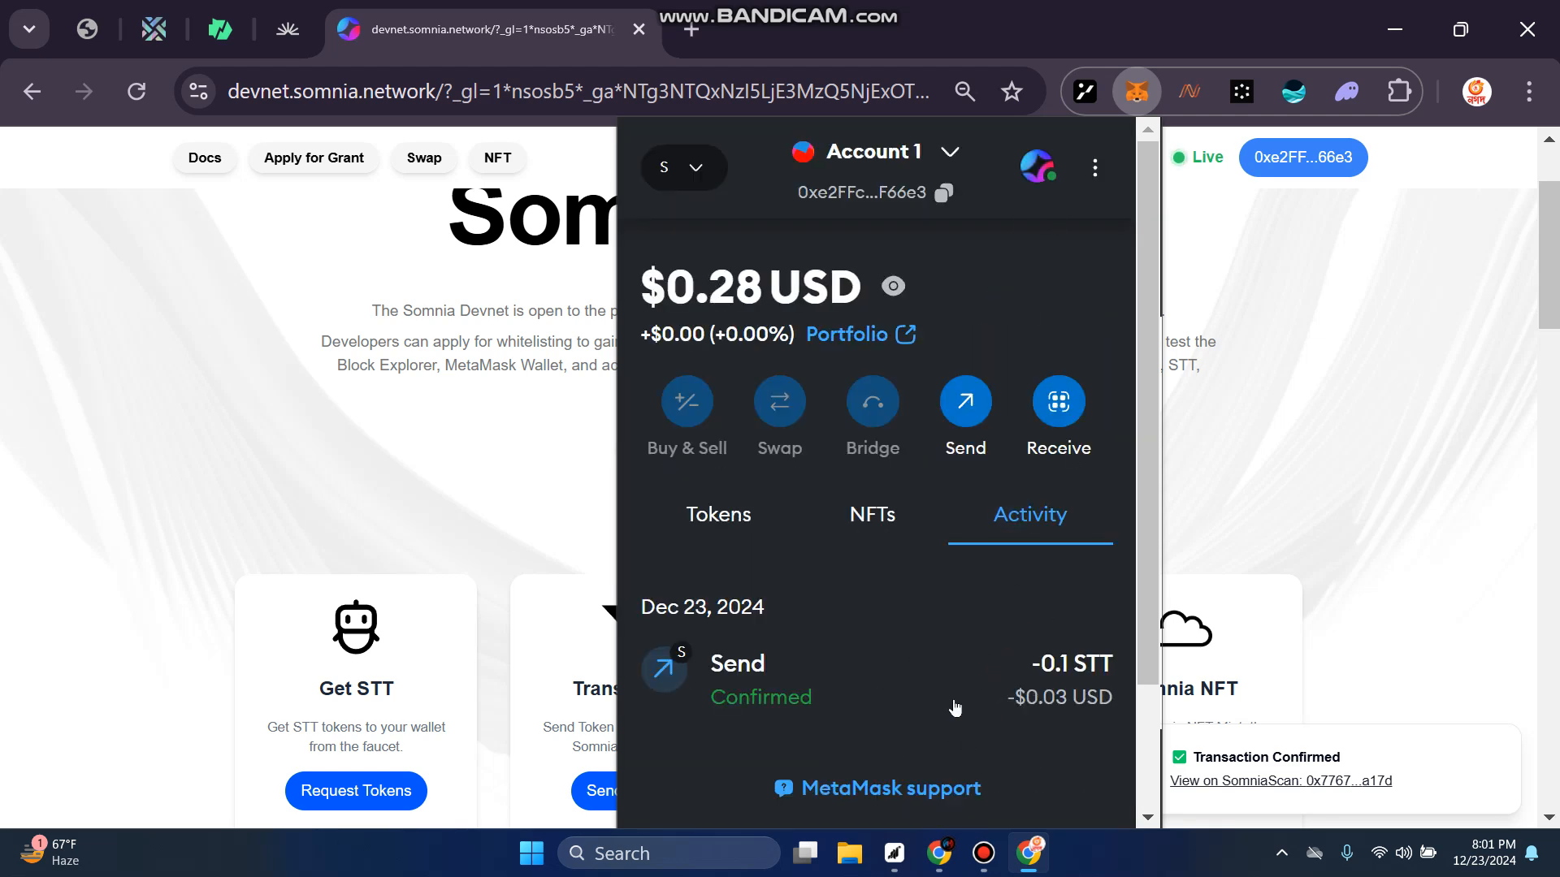
{"action": "left_click", "coordinate": [1007, 677]}
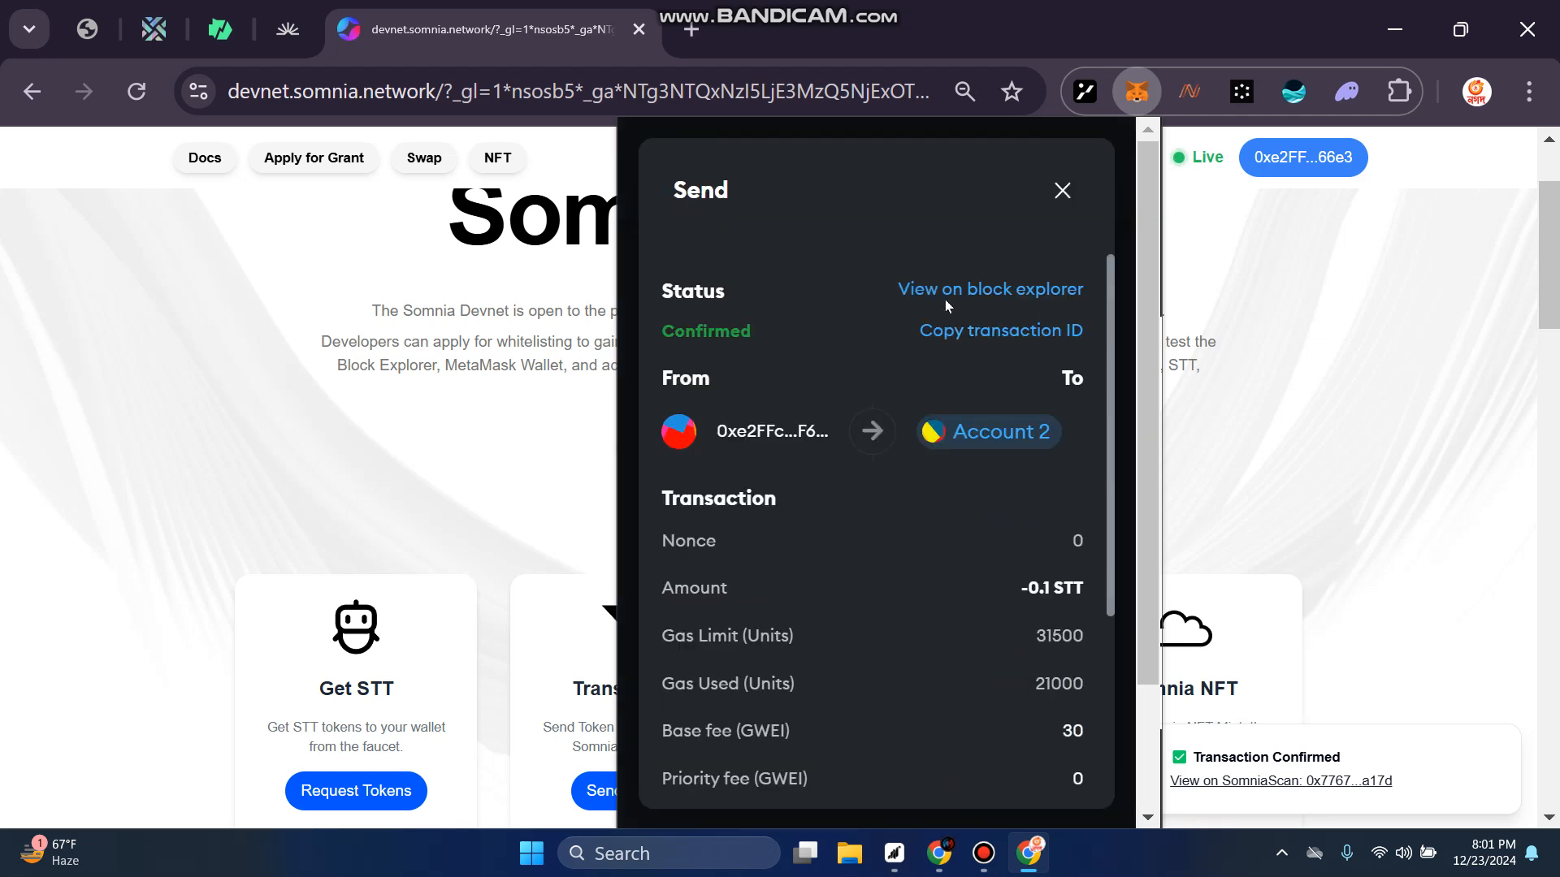
{"action": "left_click", "coordinate": [965, 291]}
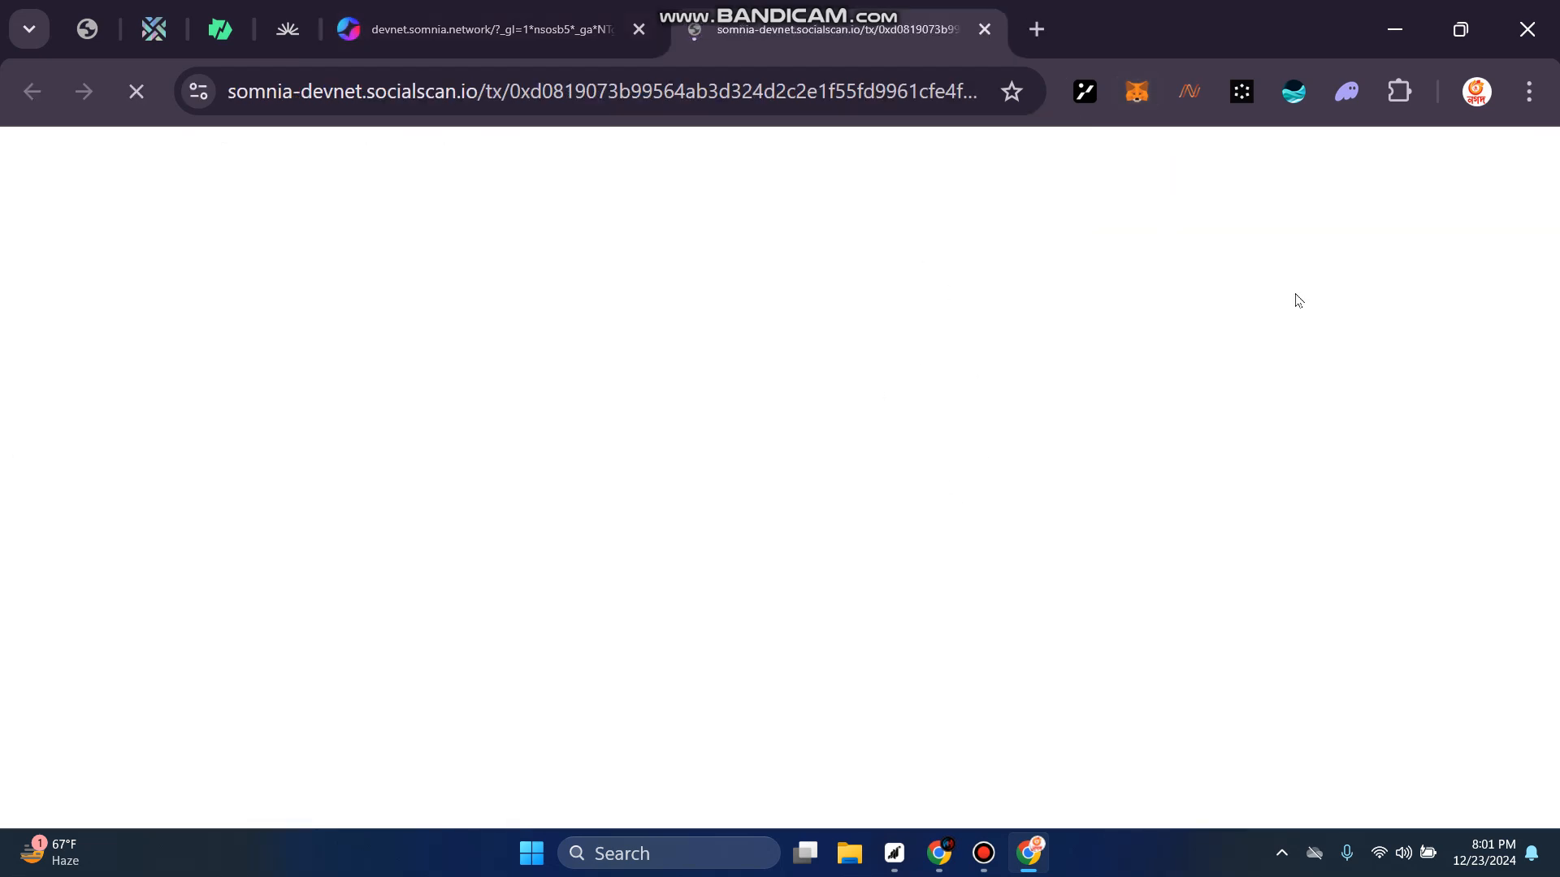
{"action": "left_click", "coordinate": [1258, 550]}
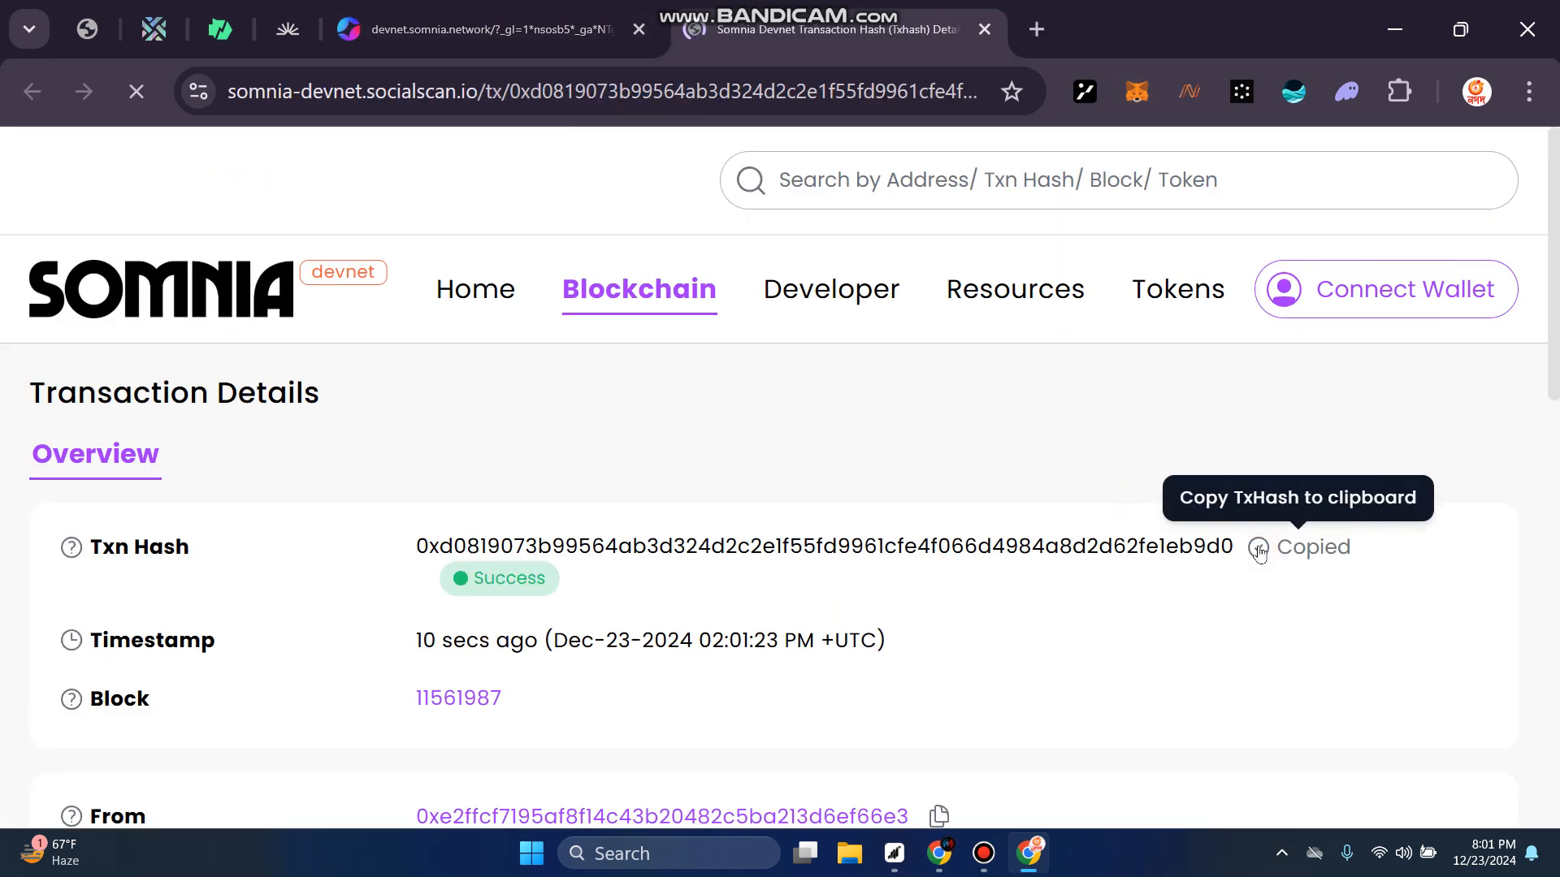
Step: Submit the copied transaction hash for the "Receive STT tokens from 1 or more members" quest, resubmitting it after the first attempt
{"action": "key", "text": "alt+Tab"}
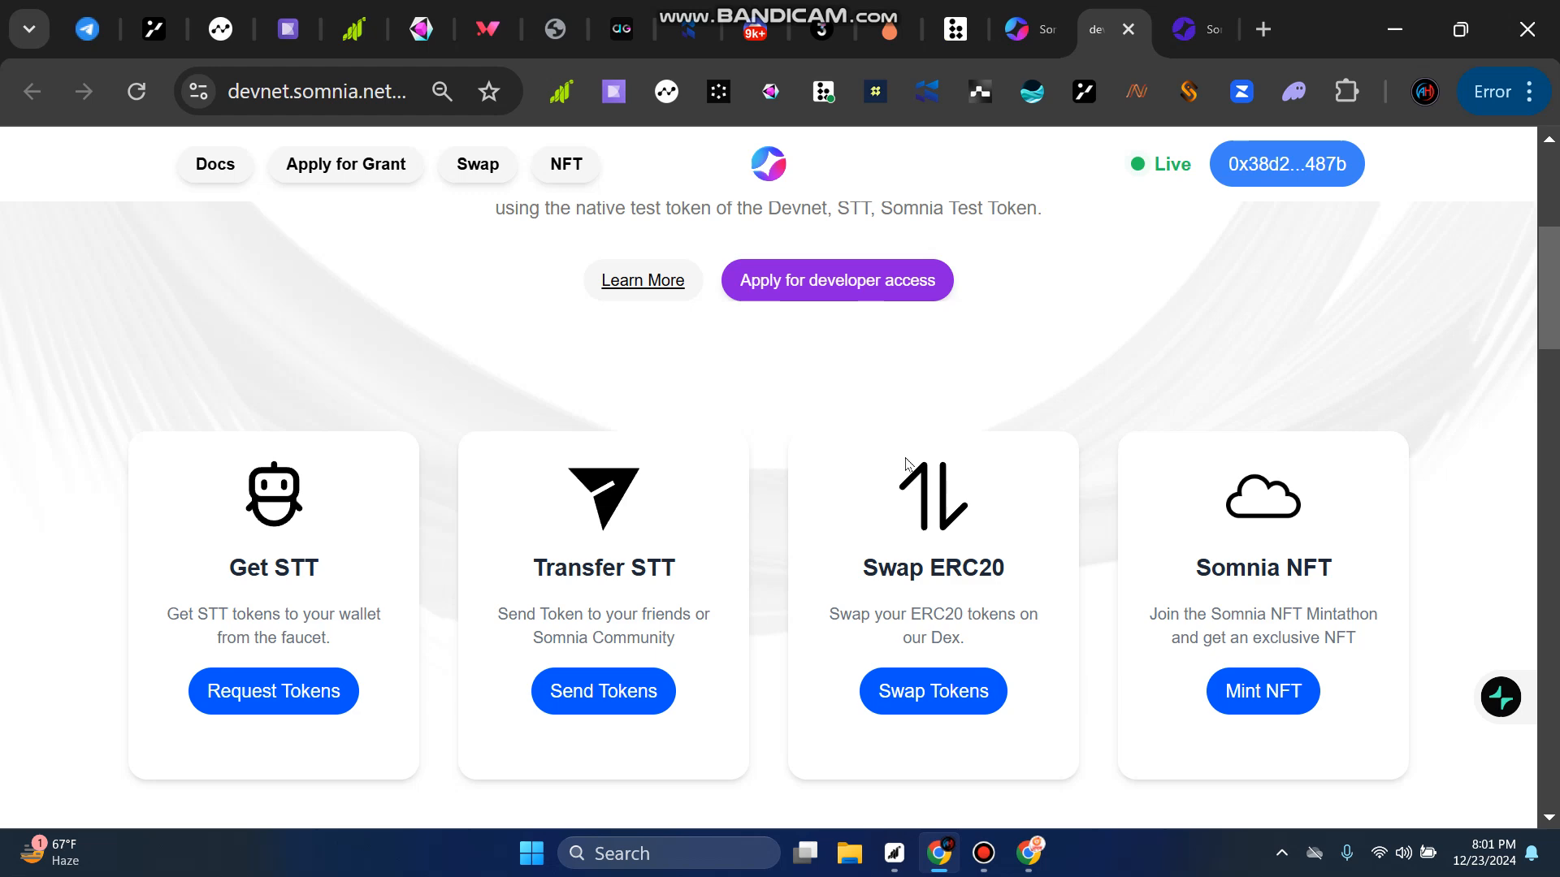
{"action": "left_click", "coordinate": [1045, 24]}
{"action": "left_click", "coordinate": [1188, 566]}
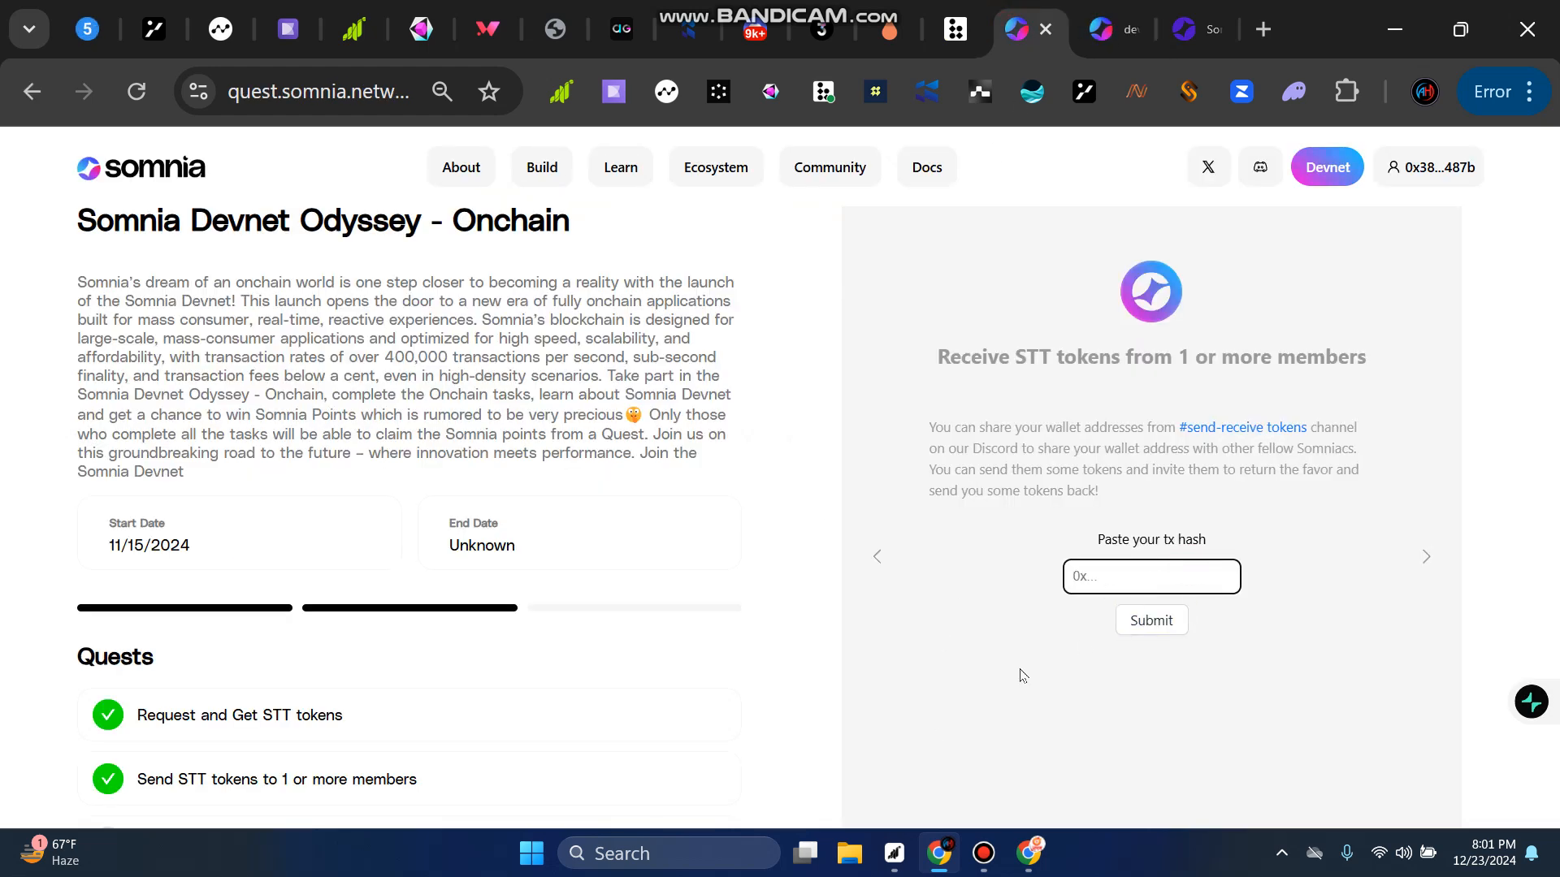
{"action": "key", "text": "ctrl+v"}
{"action": "left_click", "coordinate": [1146, 619]}
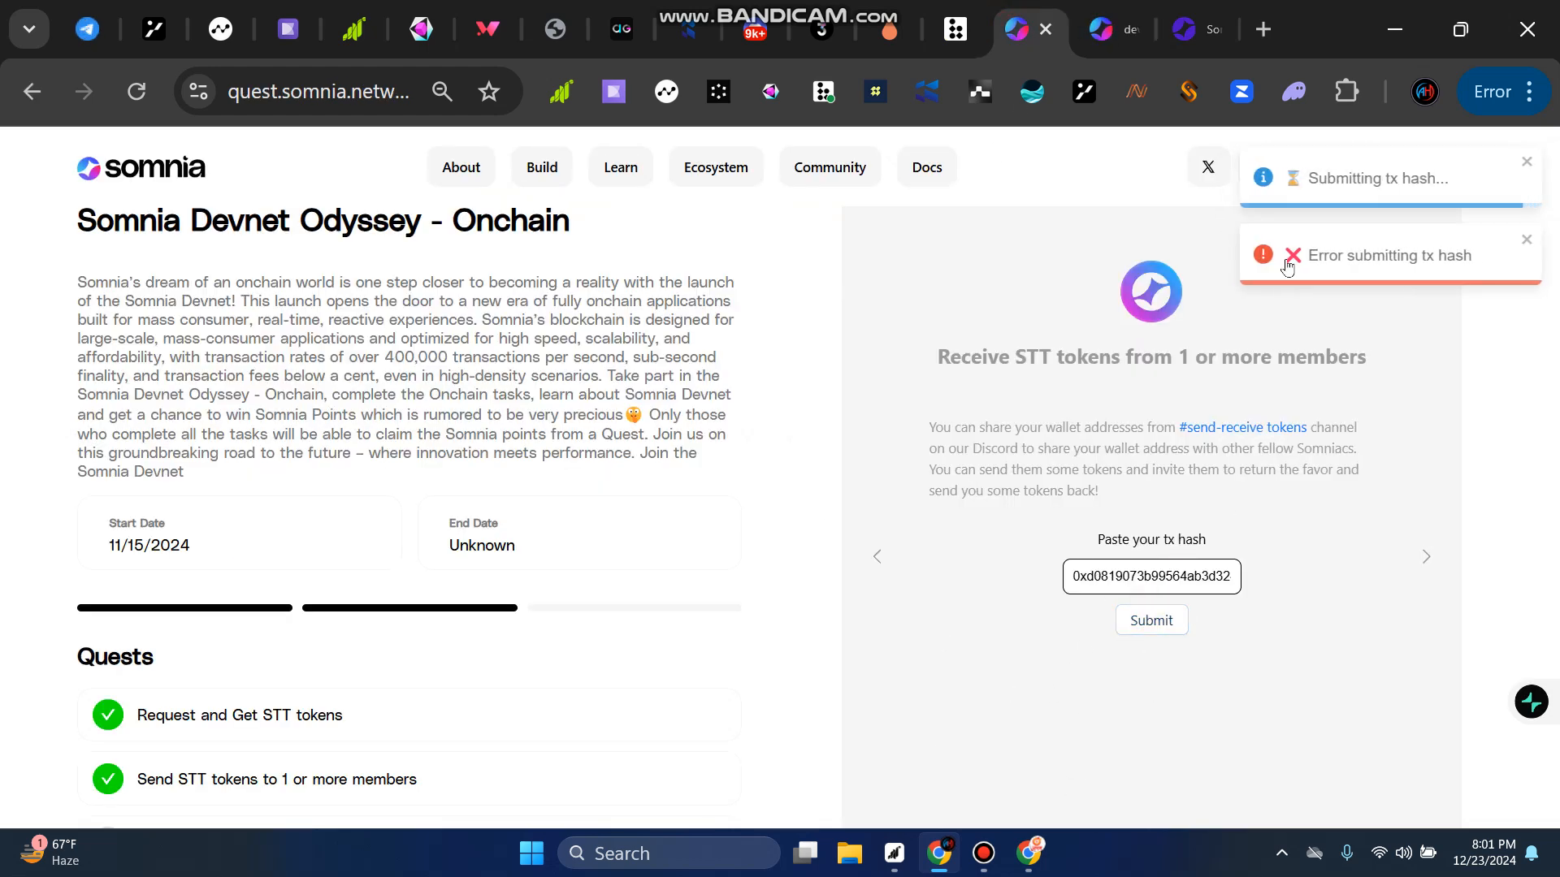
{"action": "left_click", "coordinate": [1129, 633]}
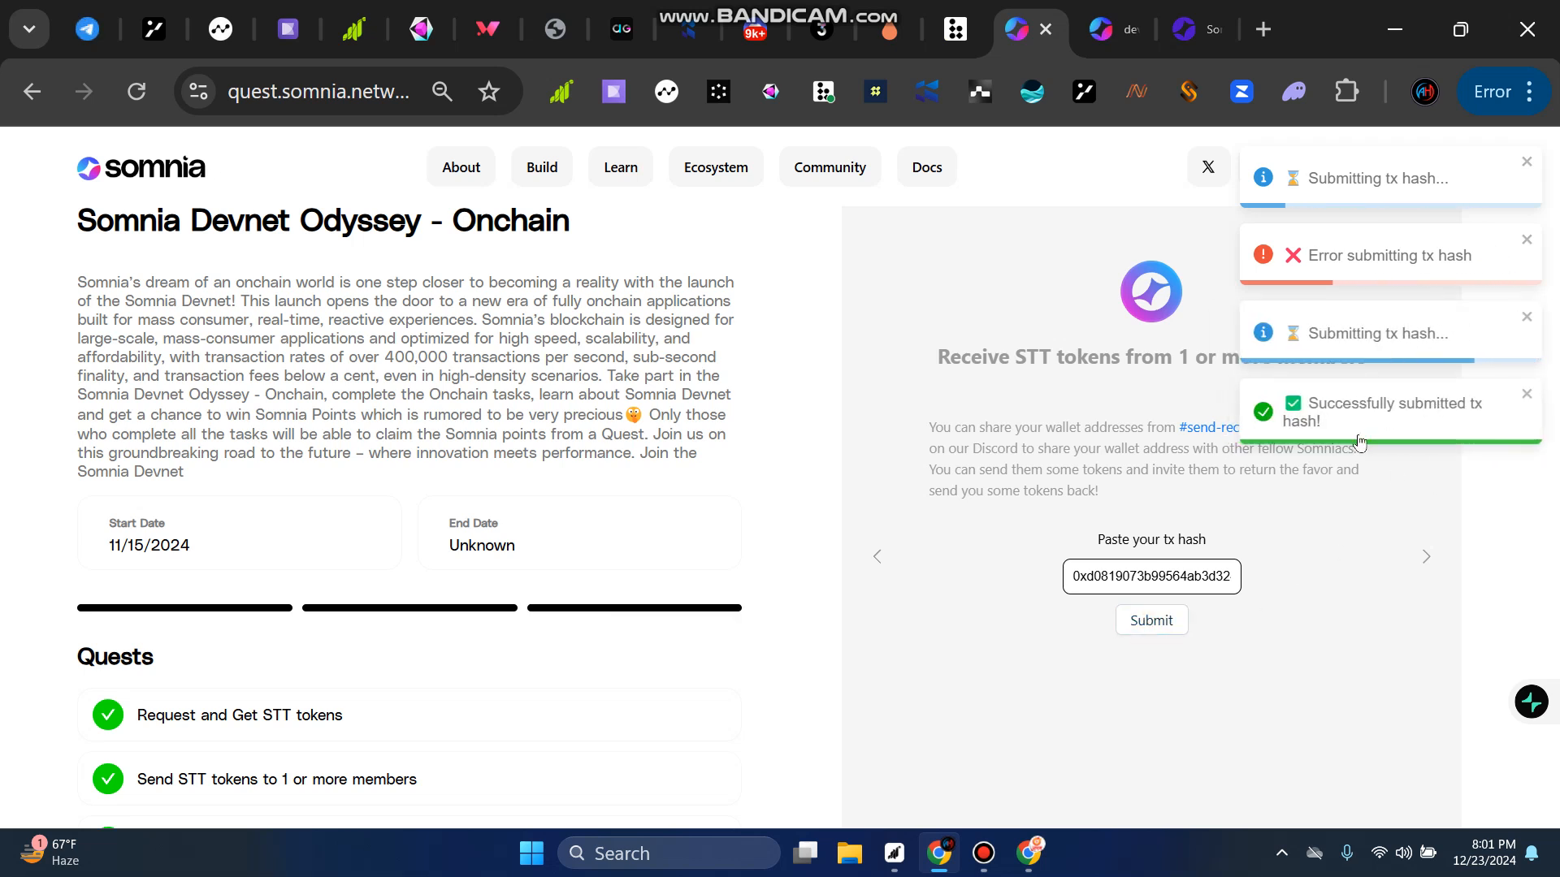
Step: Review the Onchain quest checklist and its reward, and go to the account's profile page
{"action": "scroll", "coordinate": [919, 641], "scroll_direction": "down", "scroll_amount": 5}
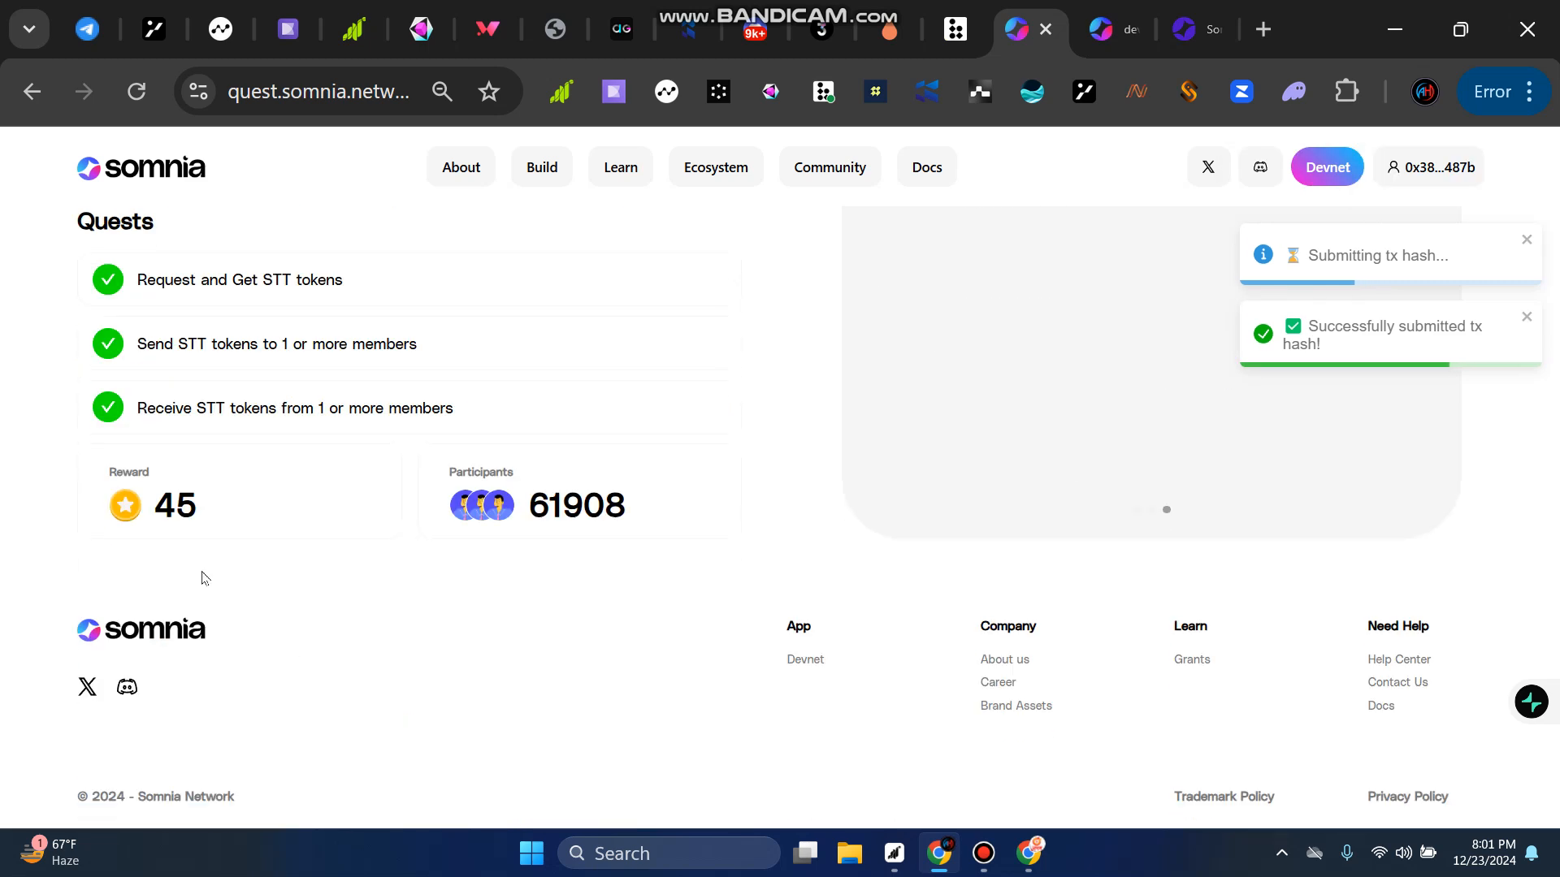
{"action": "double_click", "coordinate": [200, 502]}
{"action": "left_click", "coordinate": [774, 406]}
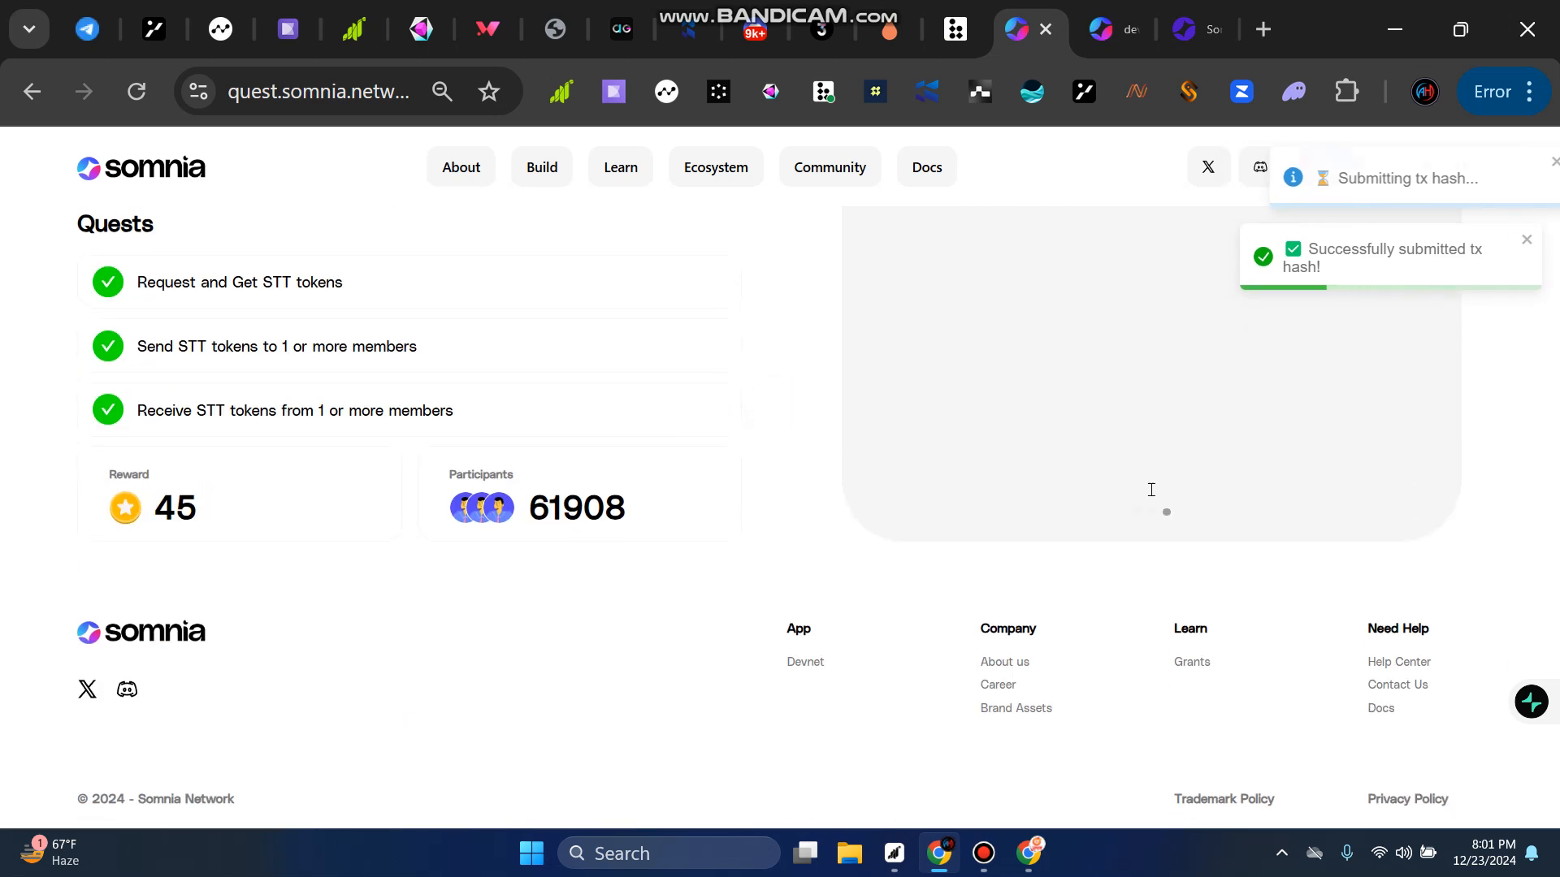
{"action": "scroll", "coordinate": [1152, 488], "scroll_direction": "up", "scroll_amount": 5}
{"action": "left_click", "coordinate": [1525, 162]}
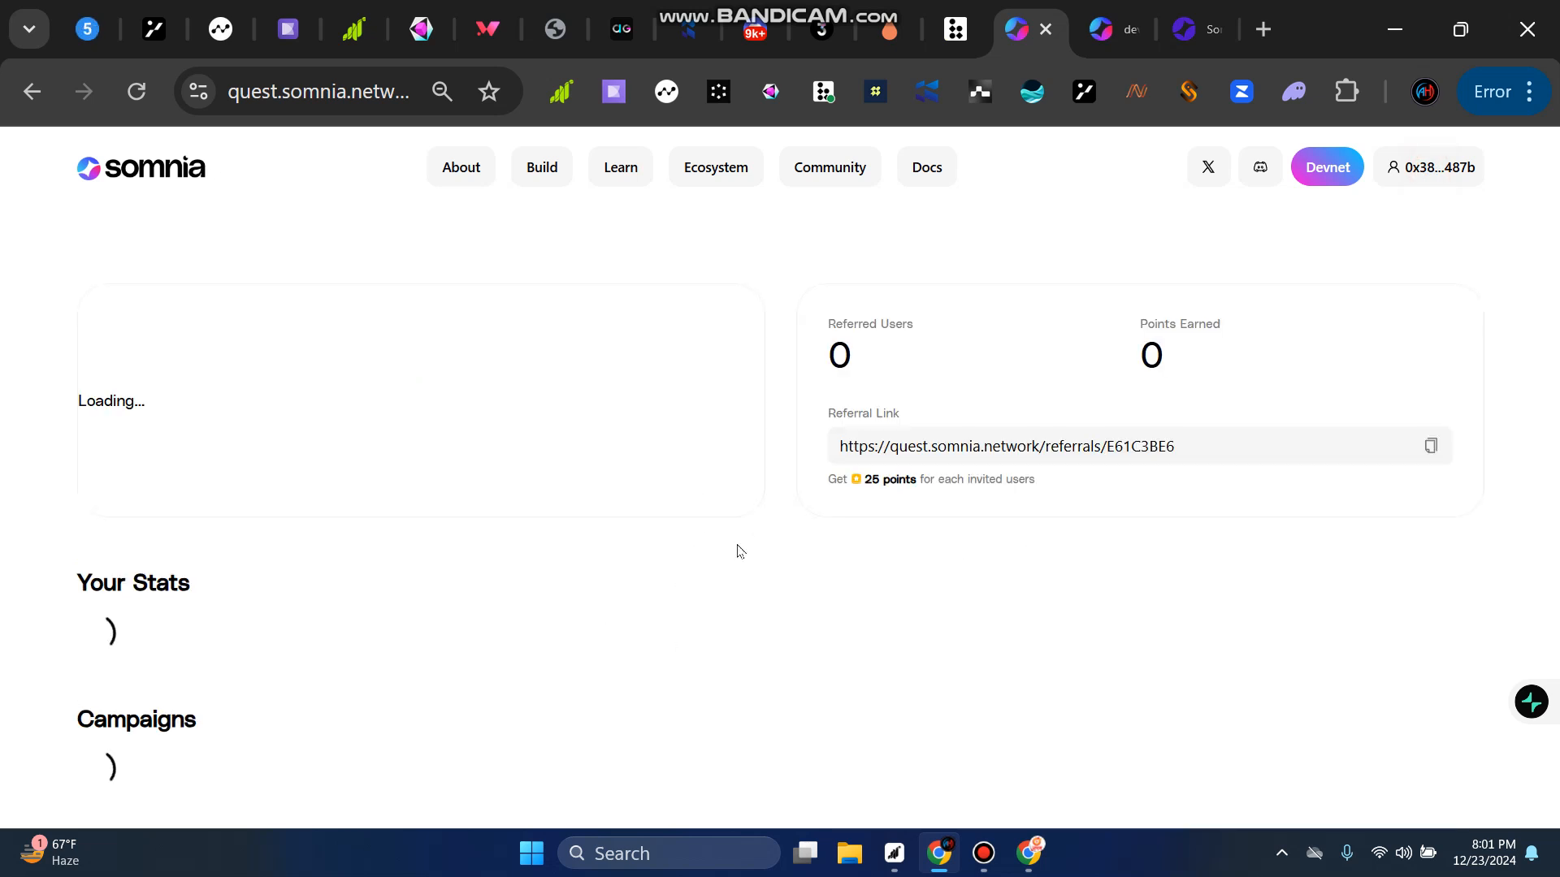
Step: Check the points earned, level progress and rank in the account's profile statistics
{"action": "double_click", "coordinate": [1180, 362]}
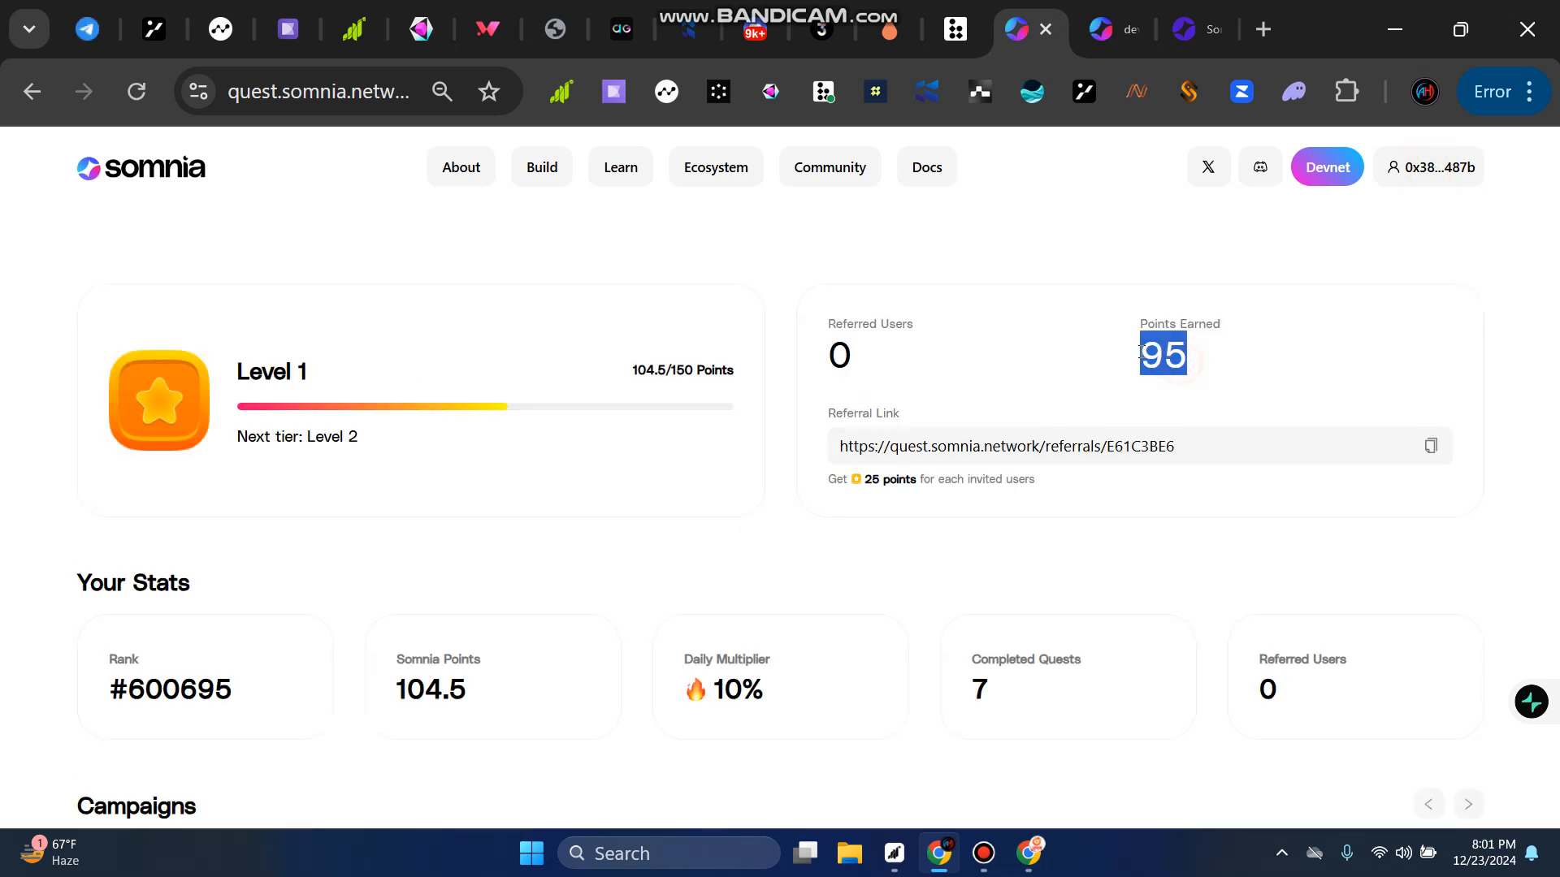
{"action": "left_click", "coordinate": [694, 498]}
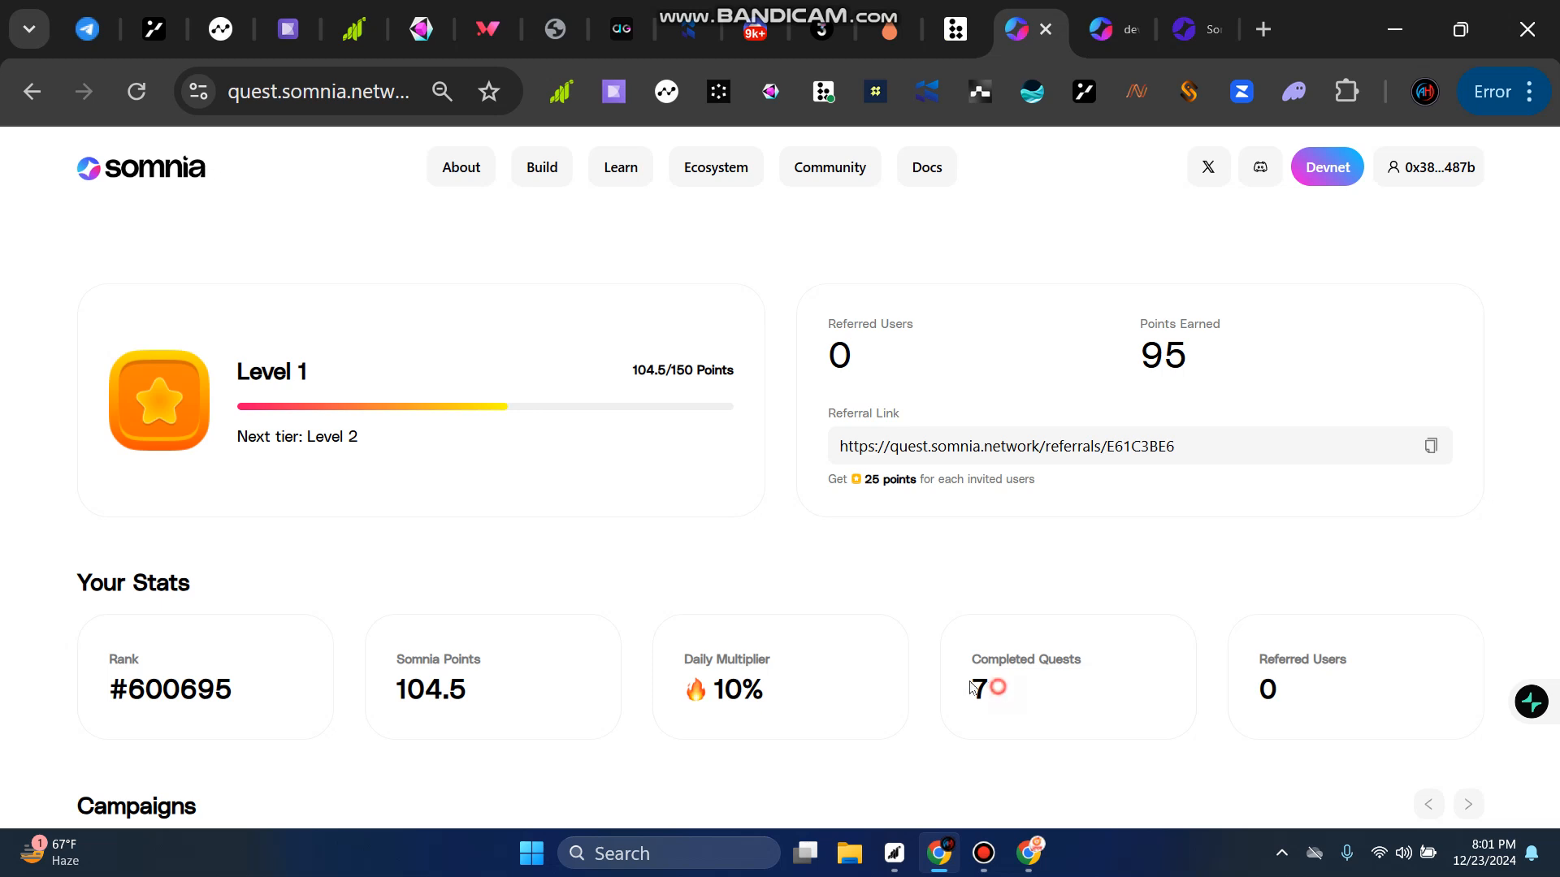
{"action": "mouse_move", "coordinate": [249, 696]}
{"action": "left_mouse_down"}
{"action": "mouse_move", "coordinate": [109, 695]}
{"action": "mouse_move", "coordinate": [272, 687]}
{"action": "left_mouse_up"}
{"action": "double_click", "coordinate": [110, 694]}
{"action": "left_click", "coordinate": [108, 692]}
{"action": "left_click", "coordinate": [282, 684]}
Step: Open the Somnia Devnet site from the quest profile page
{"action": "left_click", "coordinate": [1326, 166]}
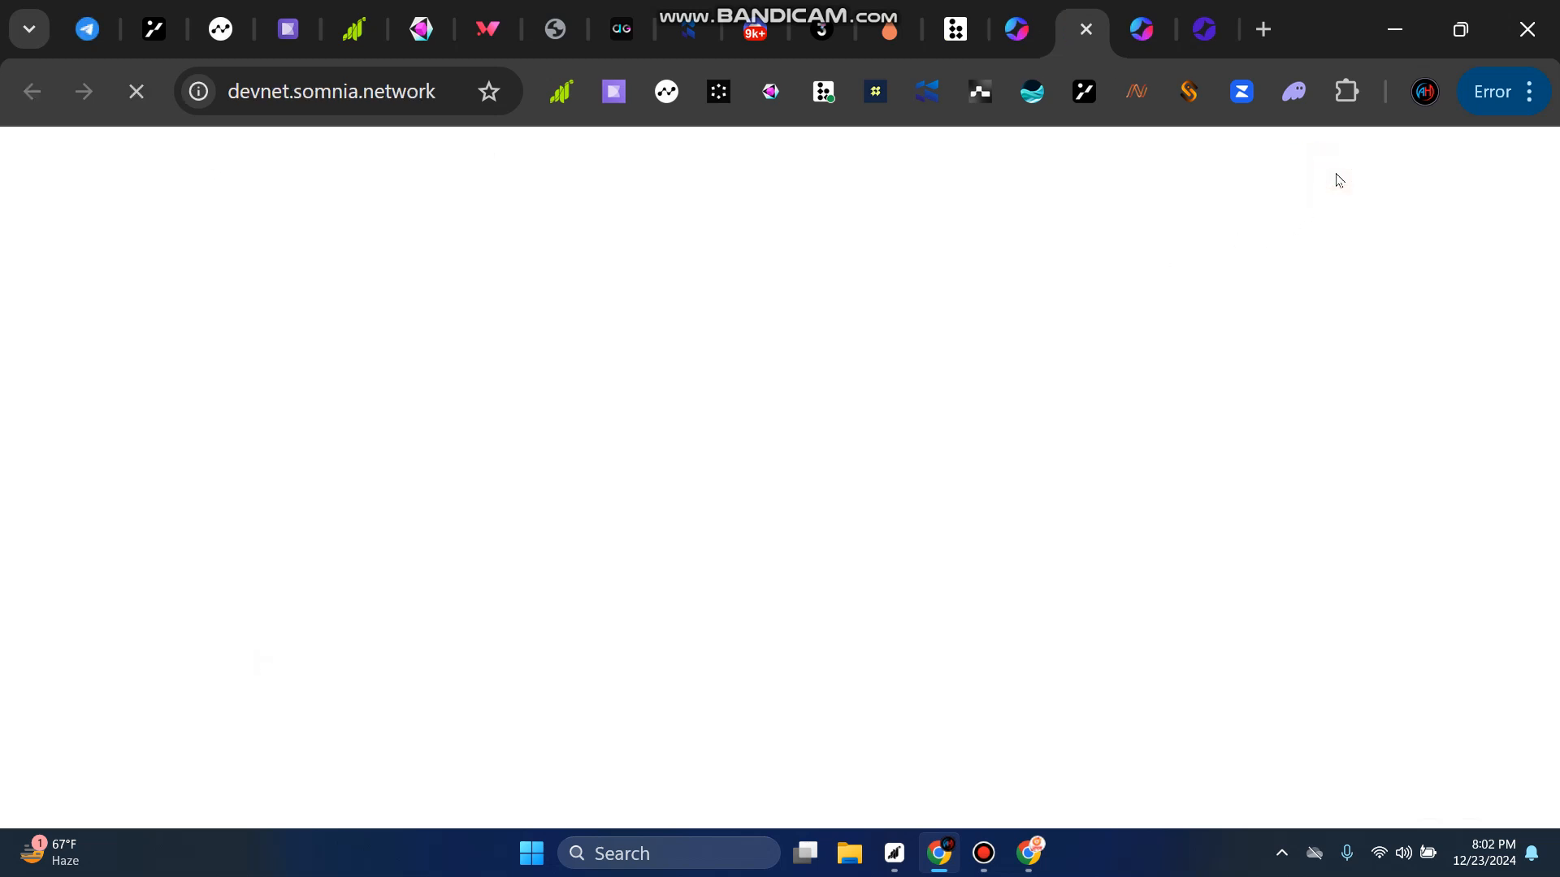